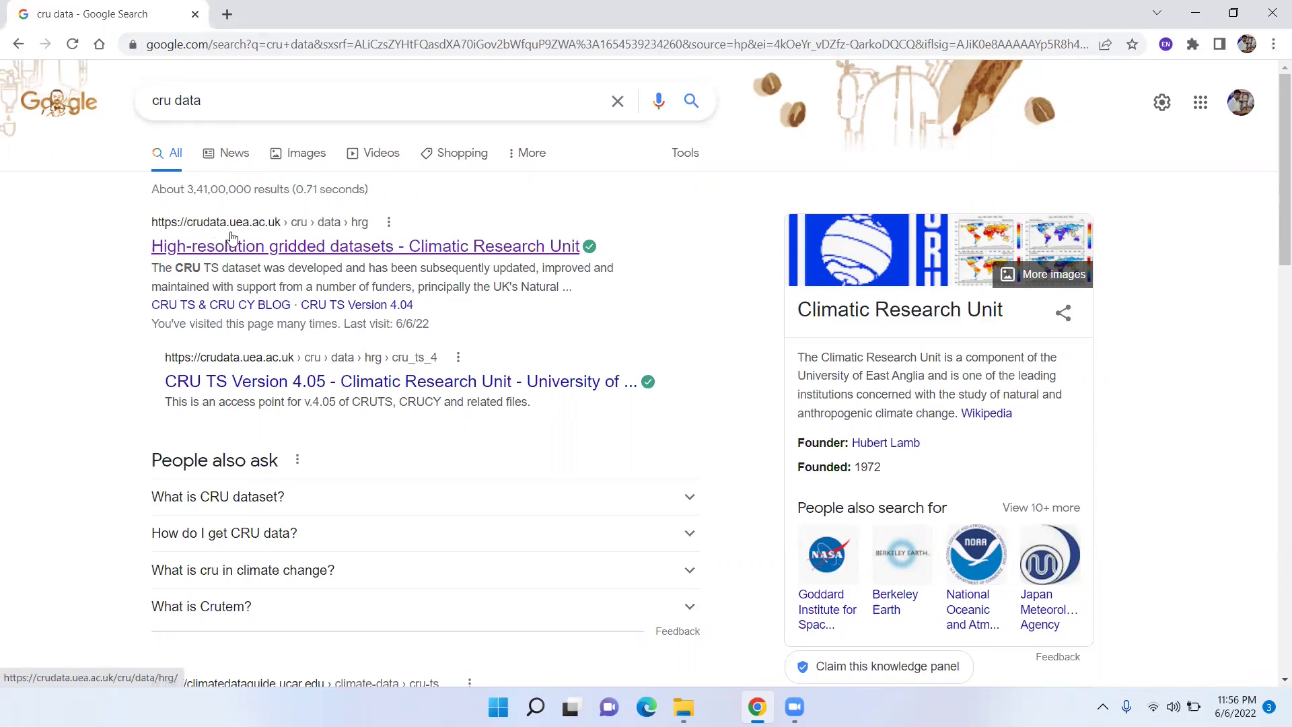
- Go from the crudata.uea.ac.uk result to the CRU TS v. 4.06 Local Copy access page
left_click(266, 248)
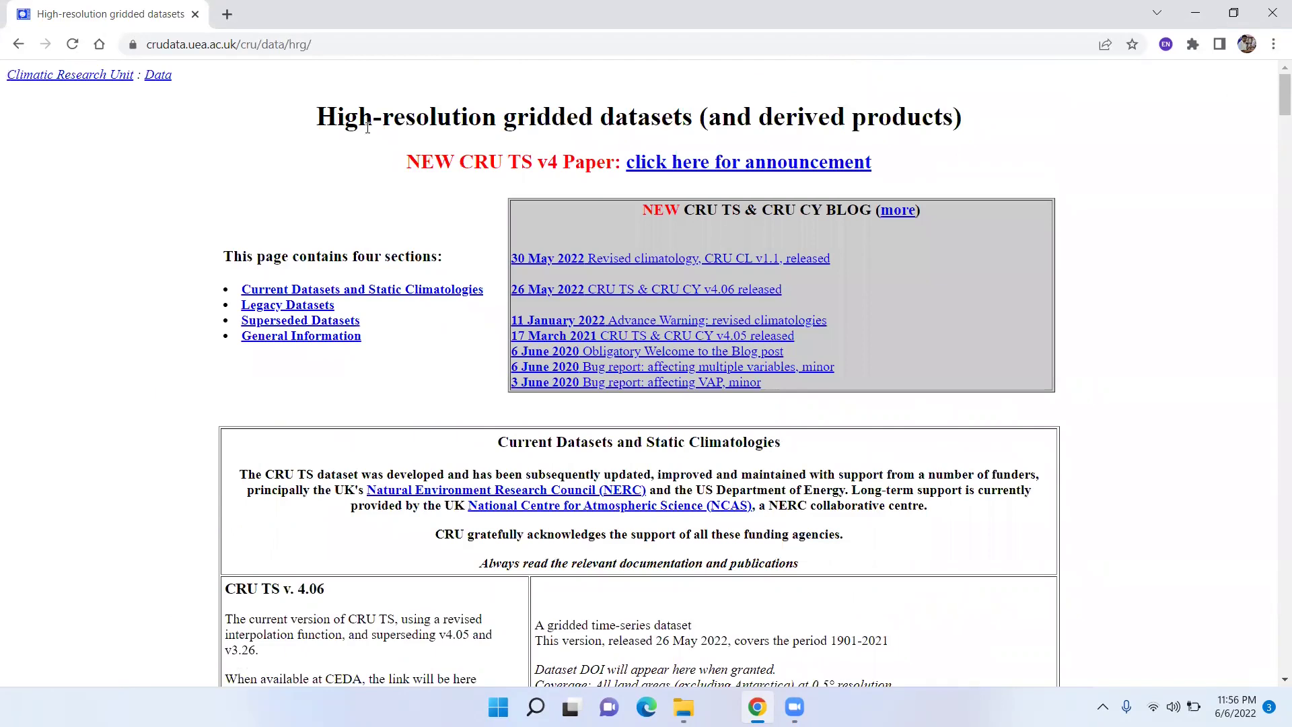
scroll(242, 406, "down", 2)
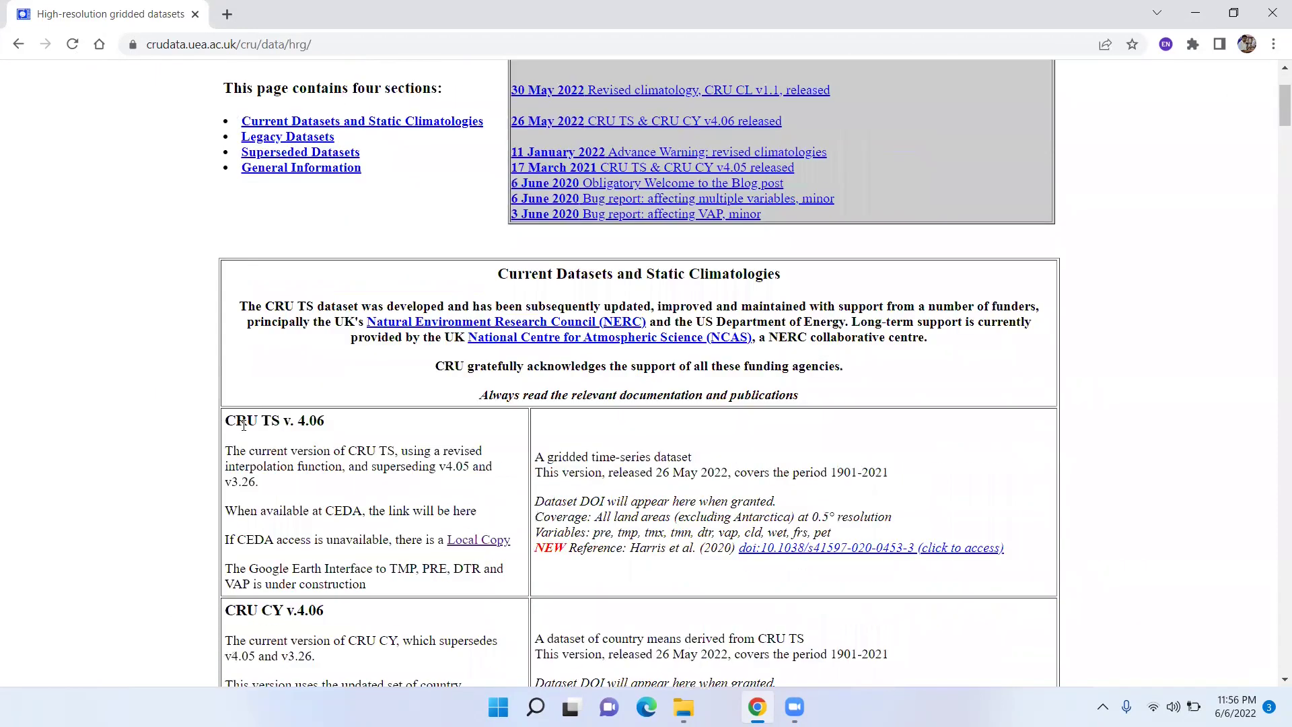
scroll(257, 398, "down", 3)
left_click_drag(227, 173, 352, 173)
left_click(323, 179)
left_click(363, 199)
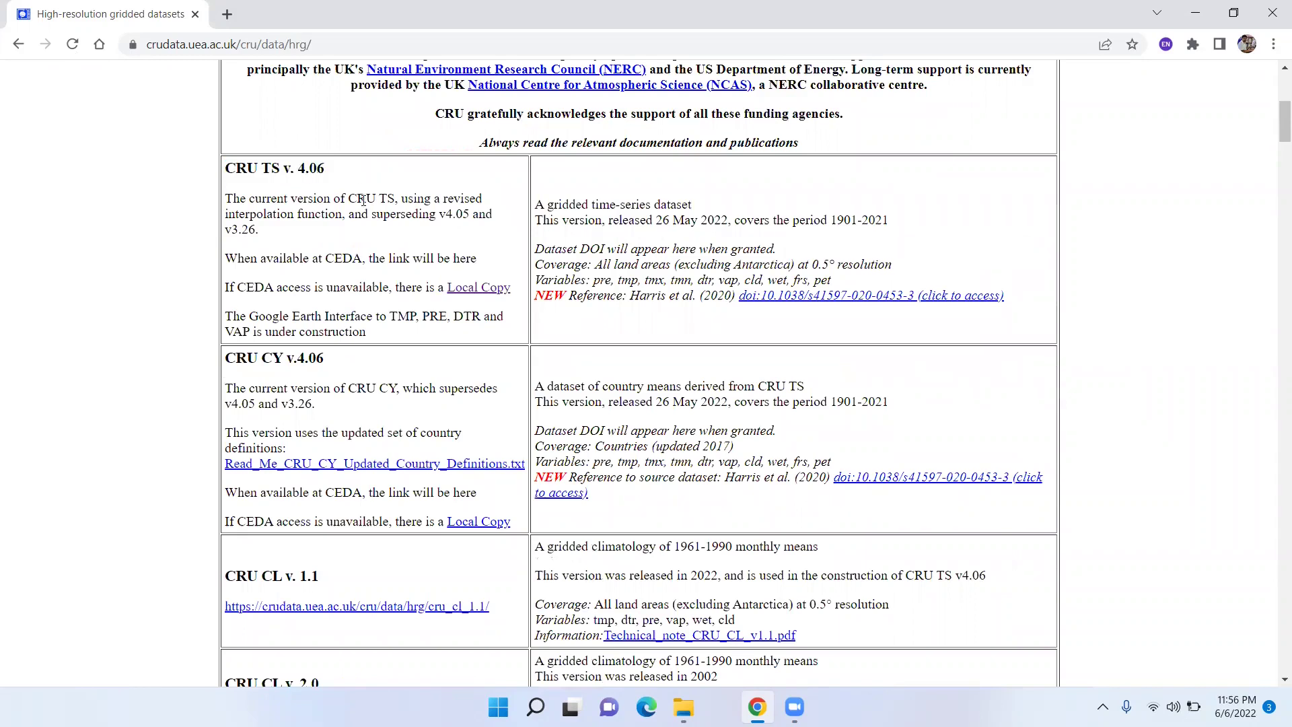
left_click(480, 288)
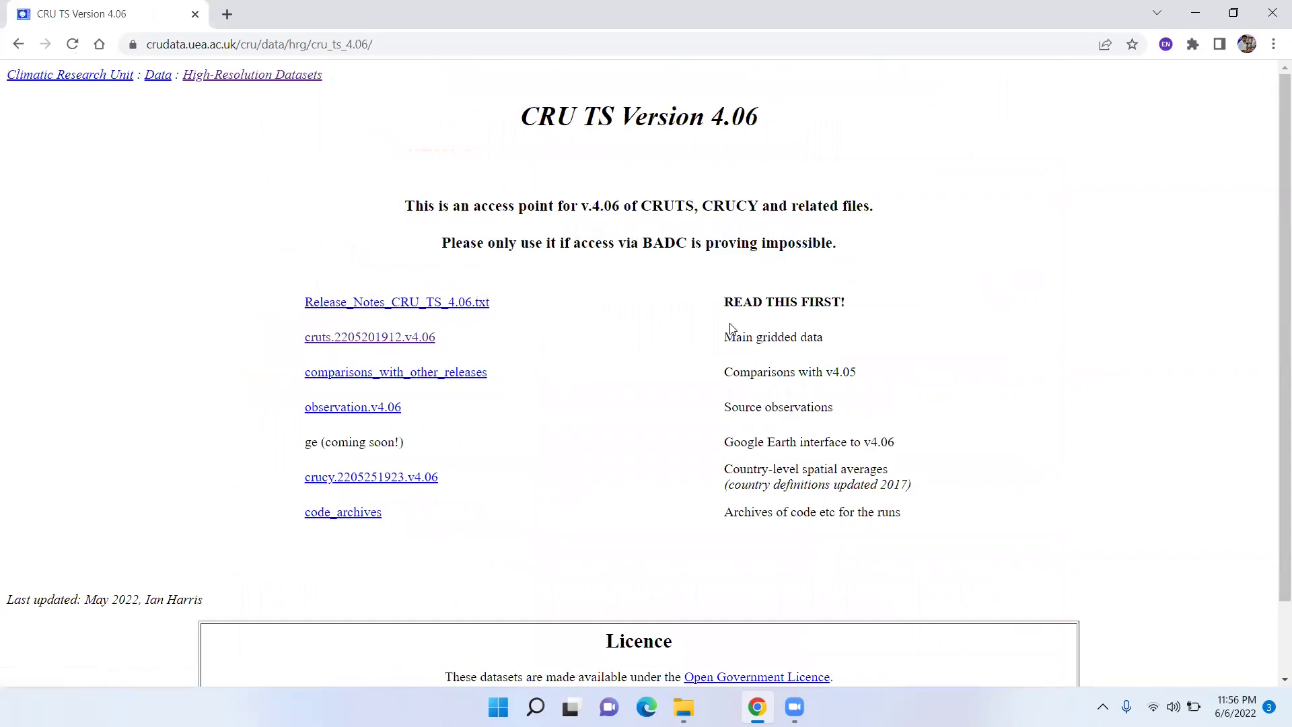
- Browse the main gridded data folders into the tmx file listing
left_click_drag(729, 333, 828, 341)
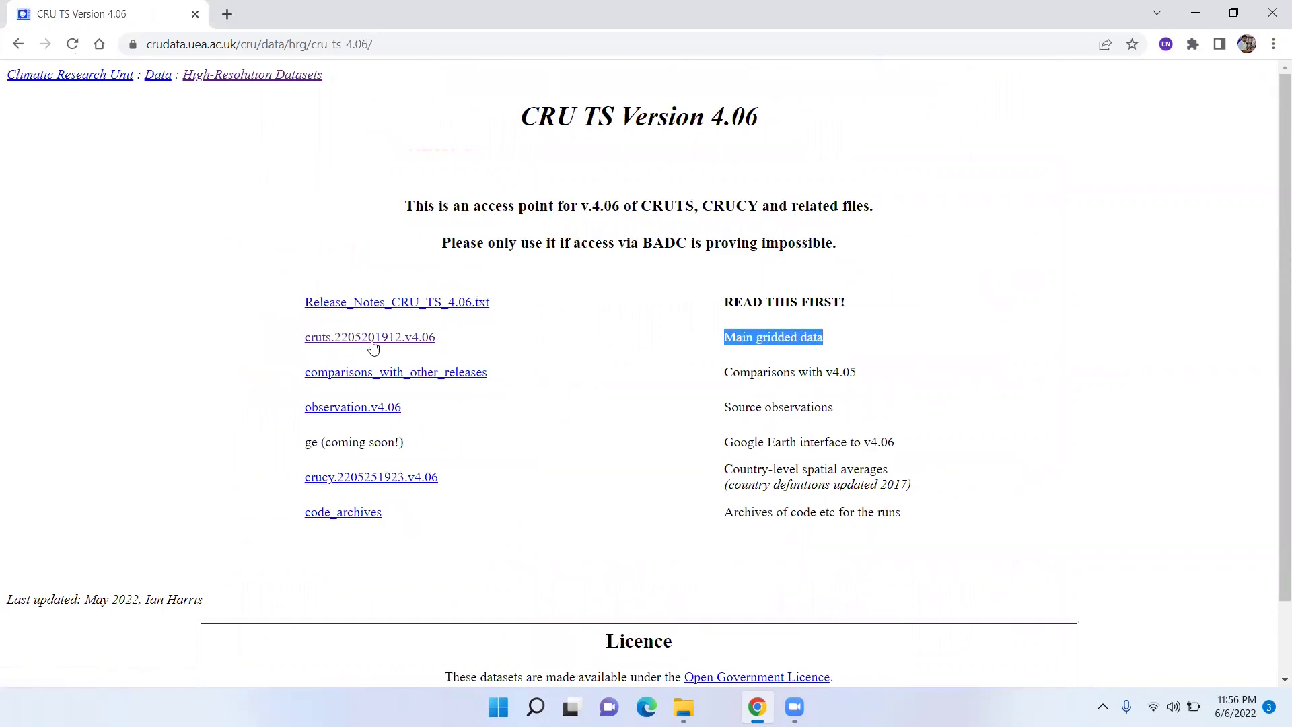
left_click(358, 338)
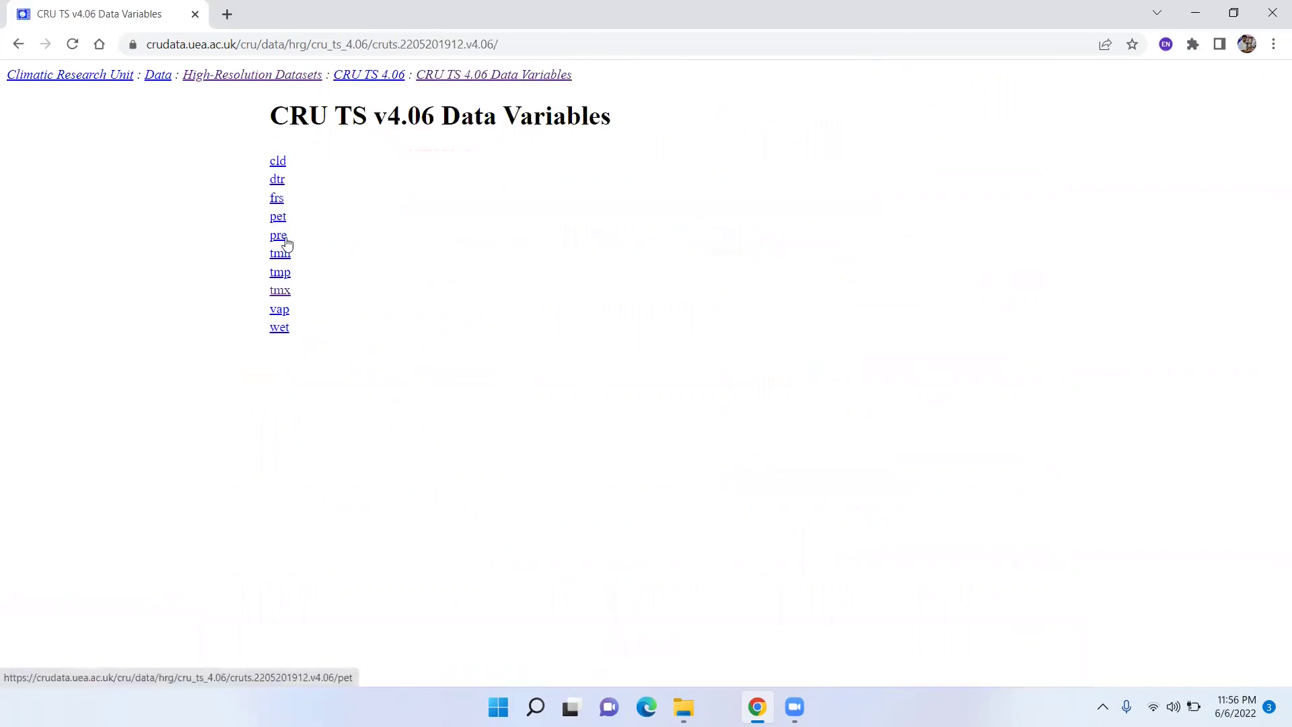
left_click(282, 292)
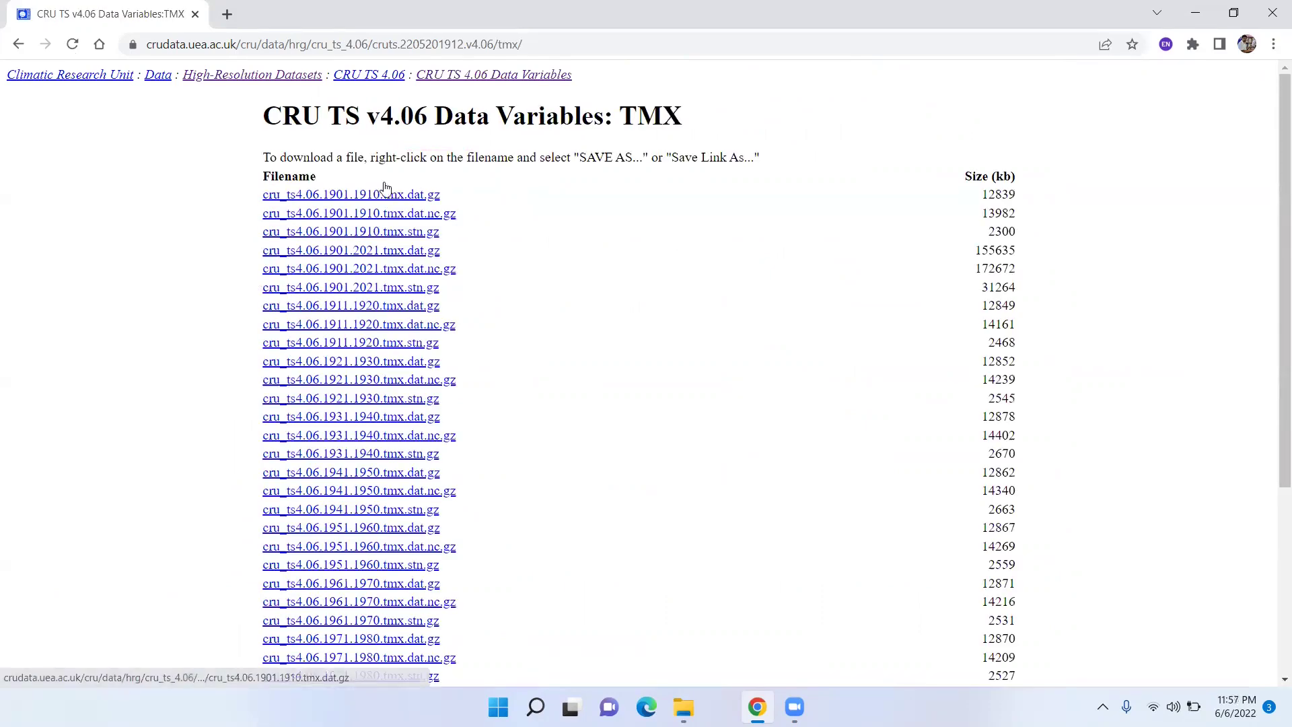
scroll(470, 207, "down", 1)
scroll(470, 207, "down", 4)
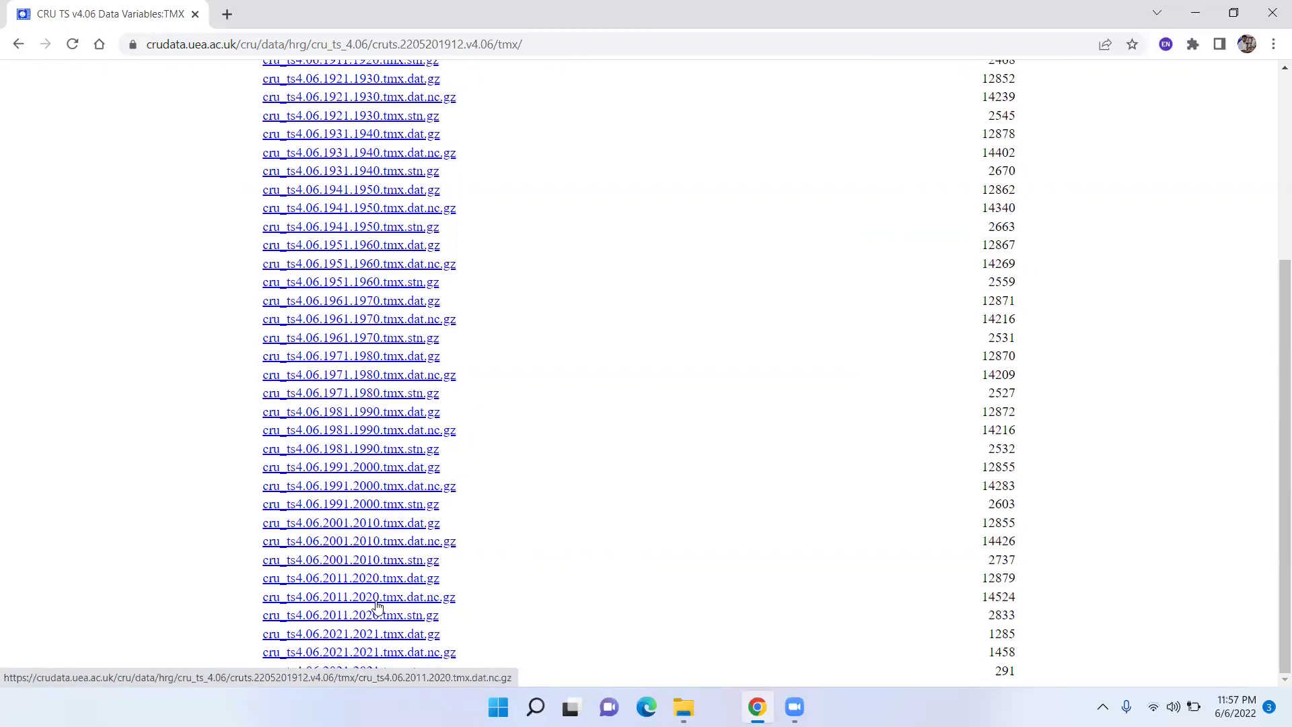
- Download cru_ts4.06.2011.2020.tmx.dat.nc.gz and show it in the Downloads folder
left_click(359, 599)
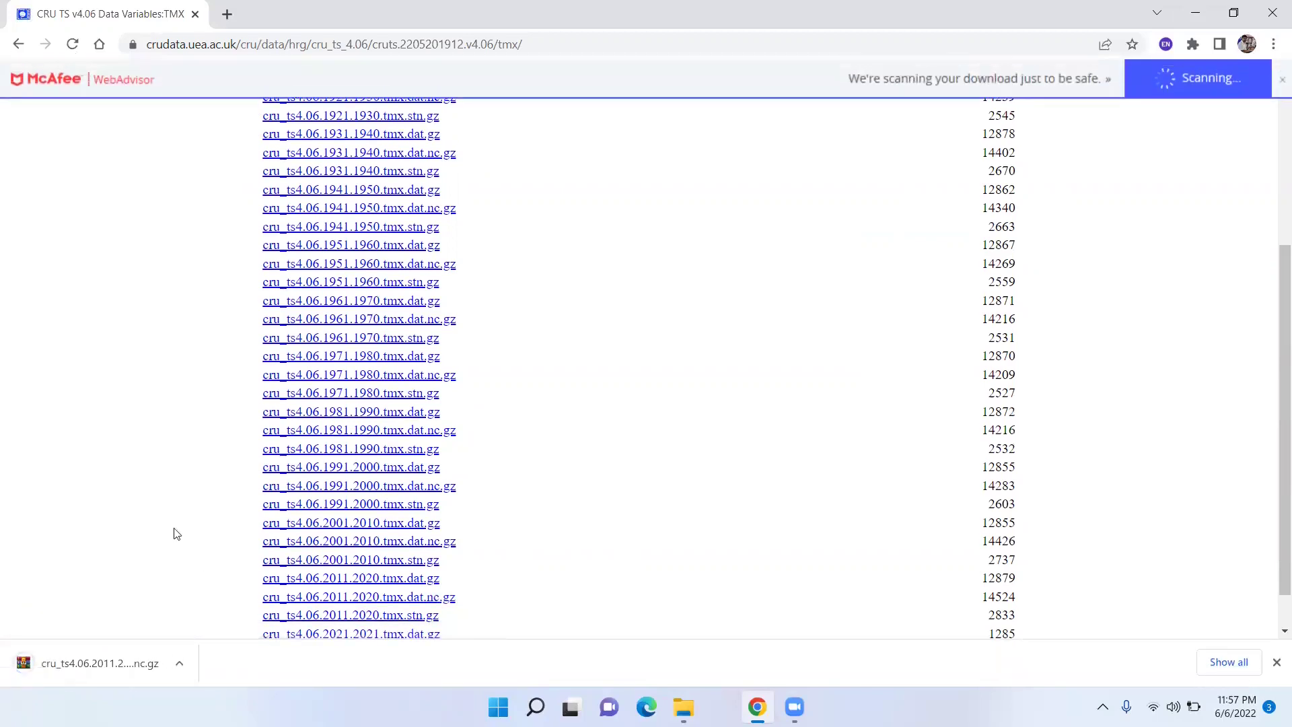
left_click(185, 665)
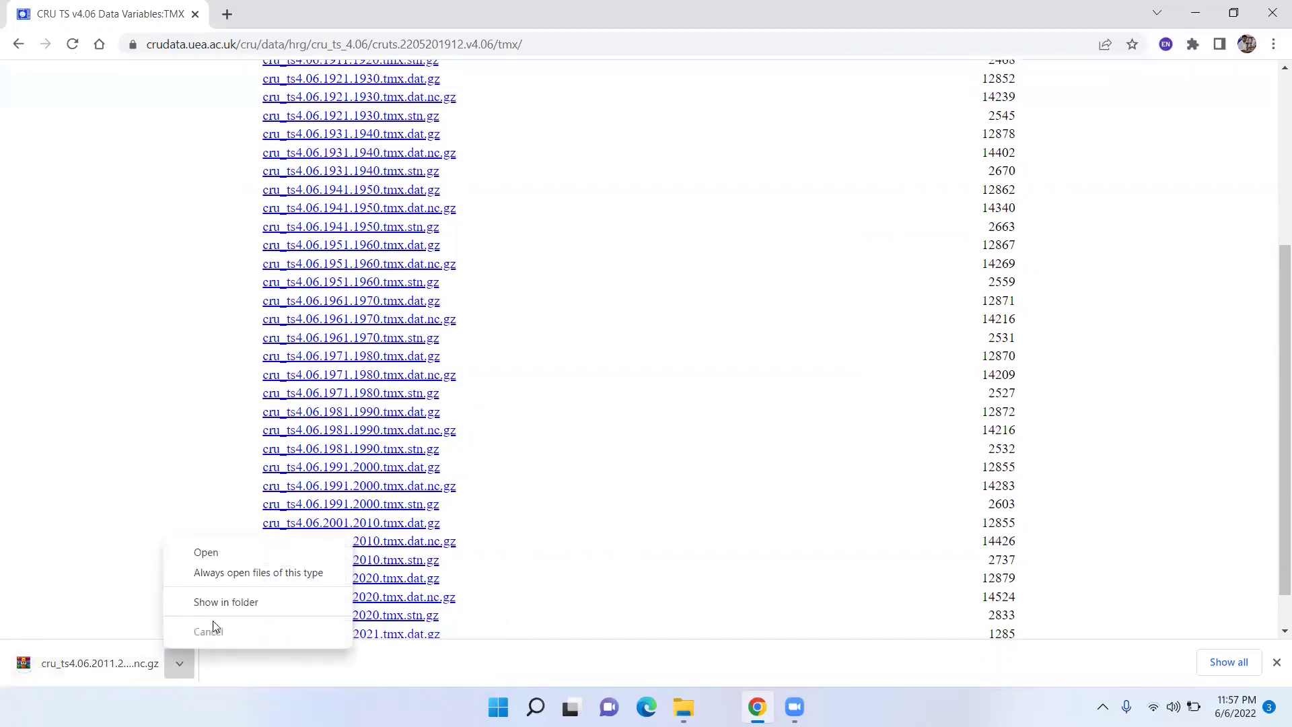
left_click(232, 602)
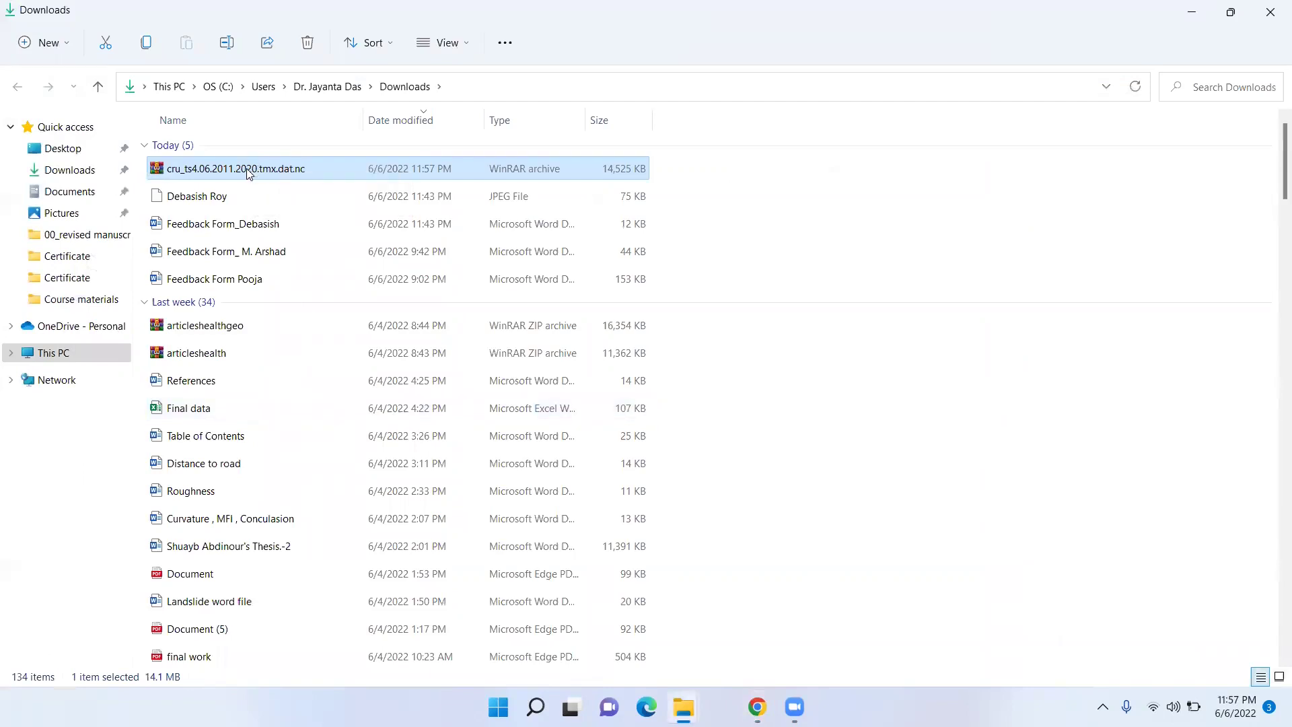
- Extract cru_ts4.06.2011.2020.tmx.dat.nc.gz into its own Downloads subfolder with WinRAR, then close WinRAR
double_click(247, 168)
left_click(93, 71)
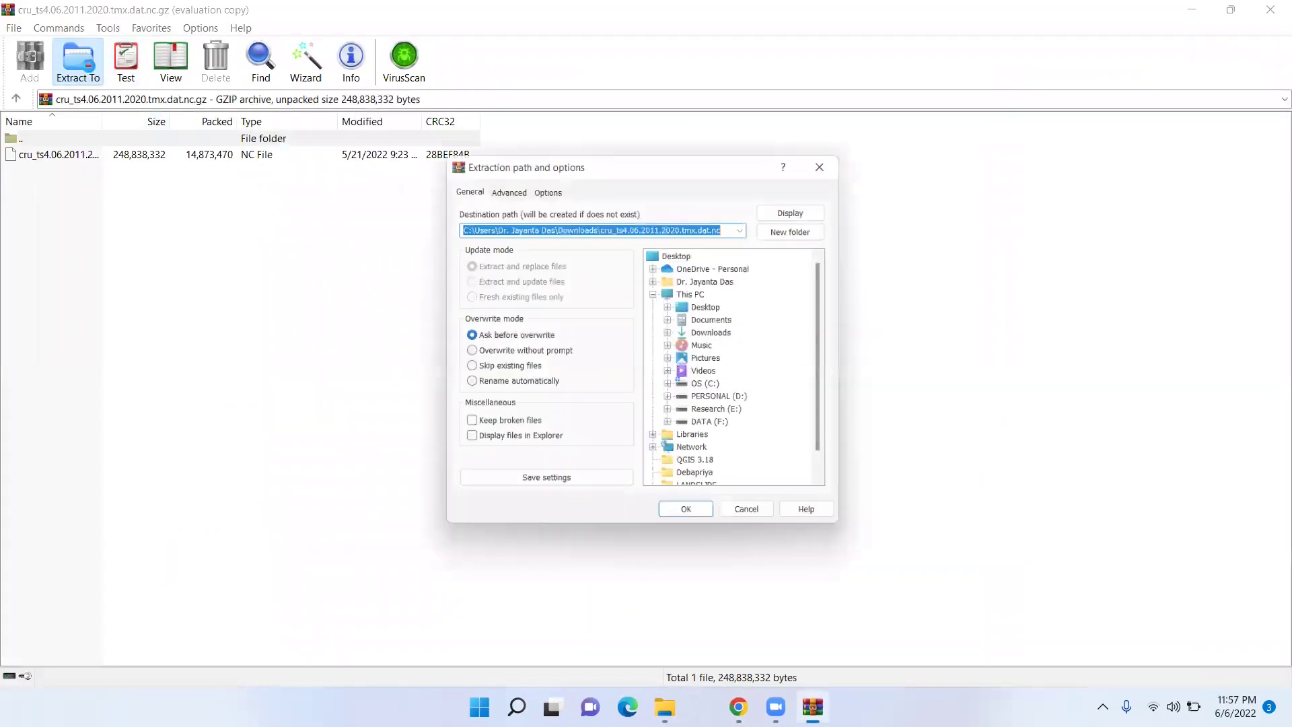
left_click(753, 284)
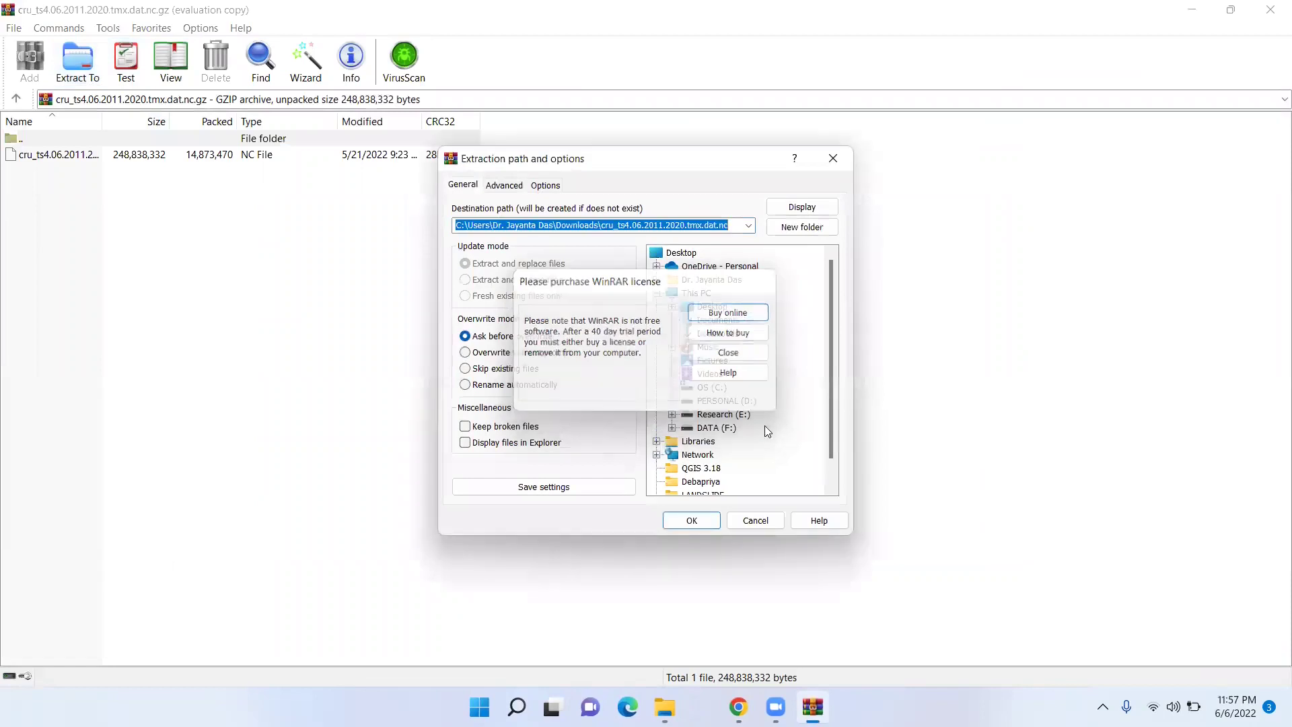
left_click(692, 520)
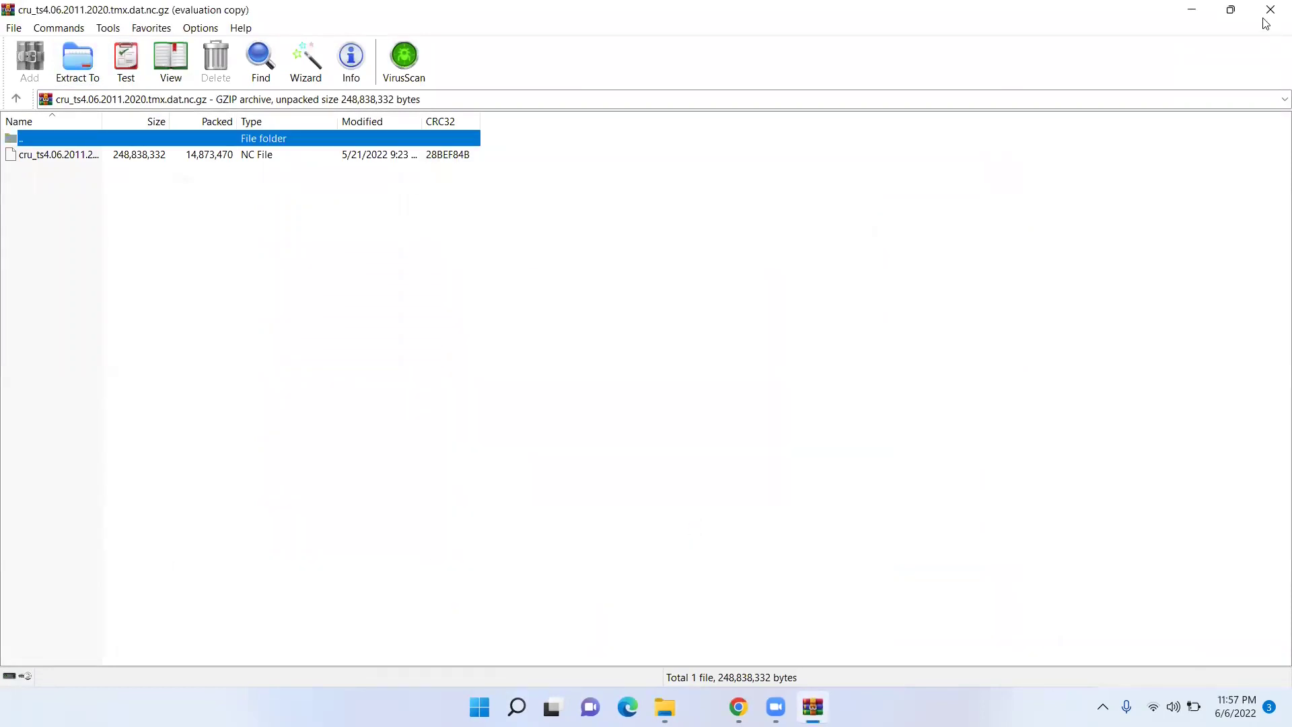
left_click(1270, 9)
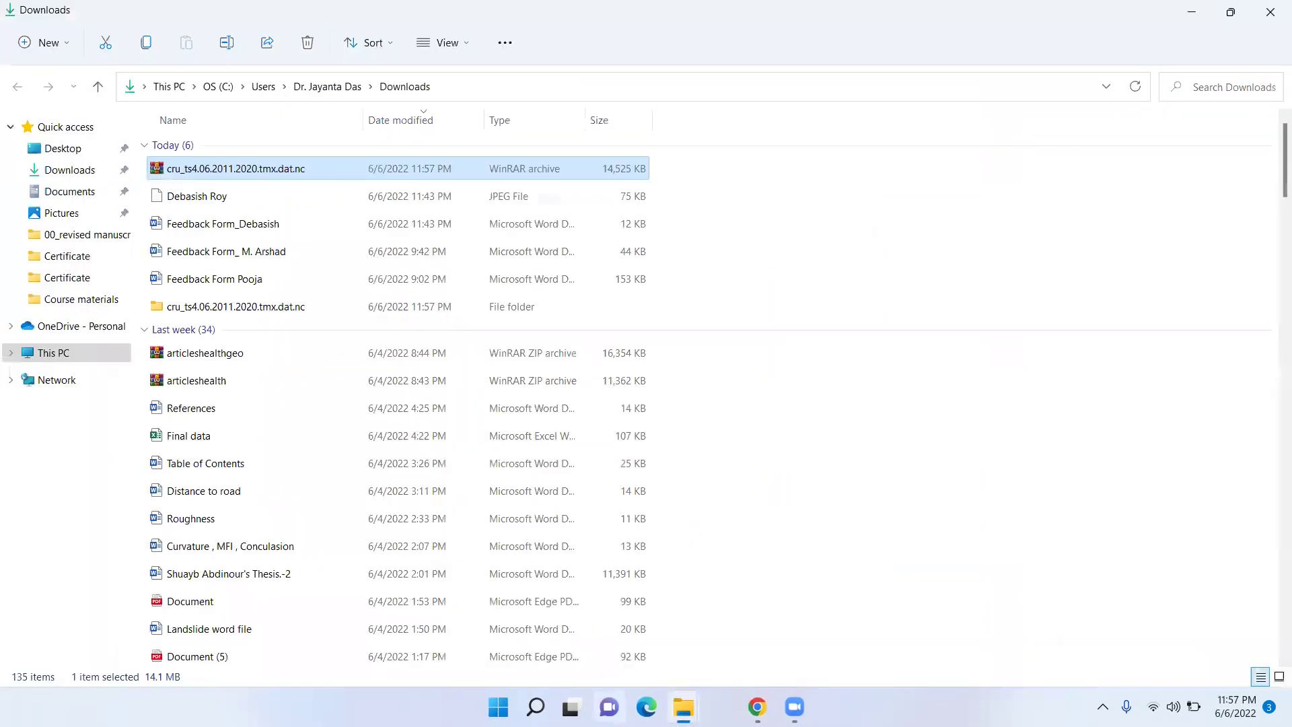
- Launch ArcMap 10.4.1 from Windows Search and dismiss the Getting Started window
key("super+s")
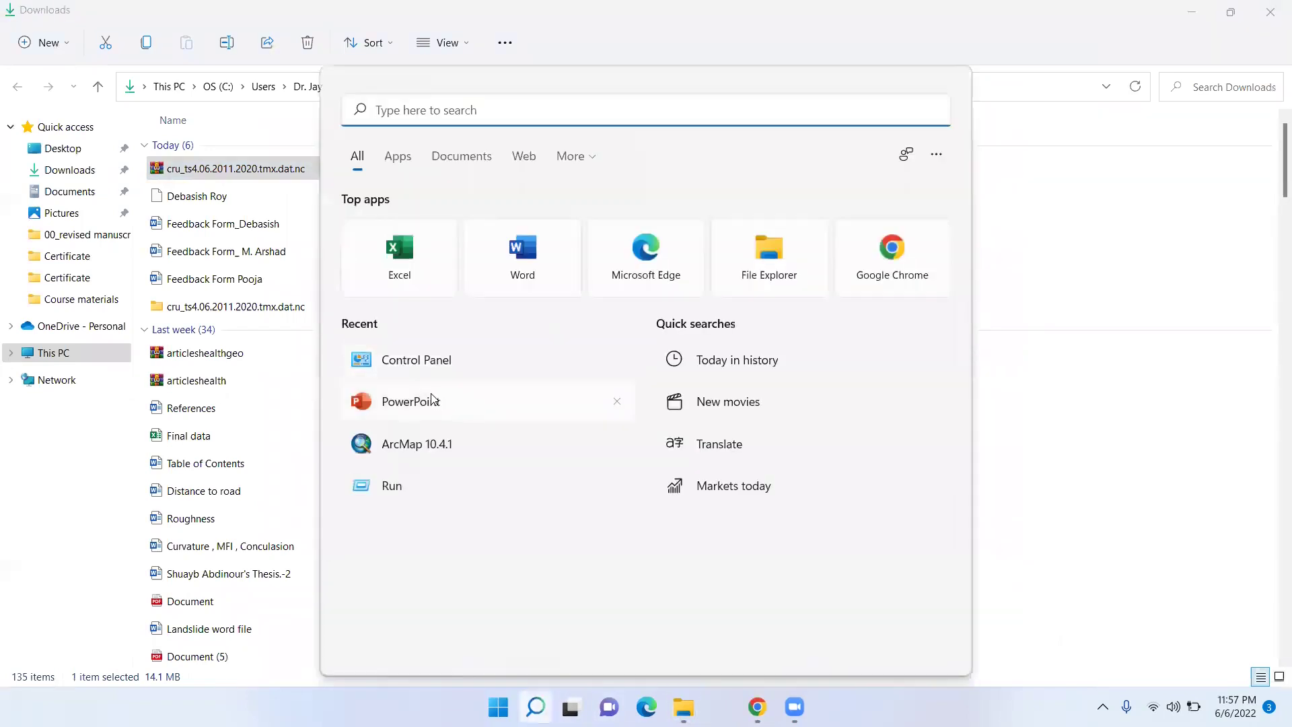
left_click(401, 453)
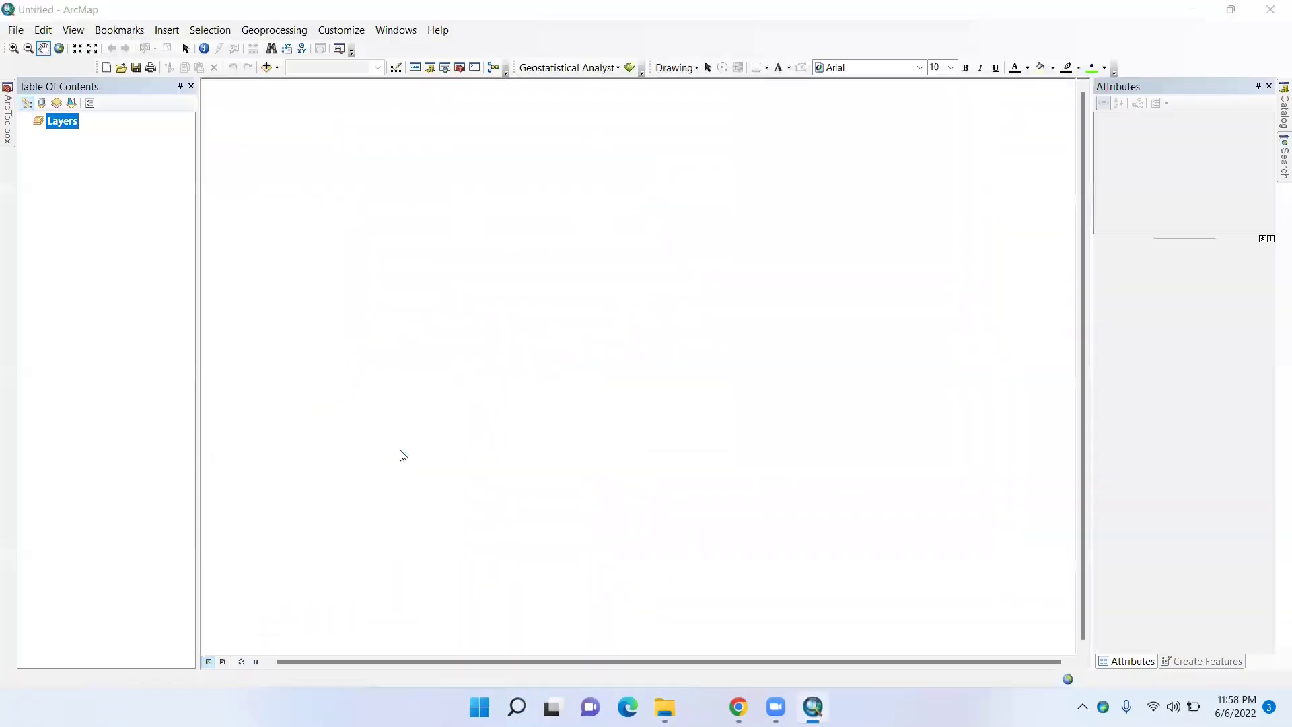
left_click(871, 179)
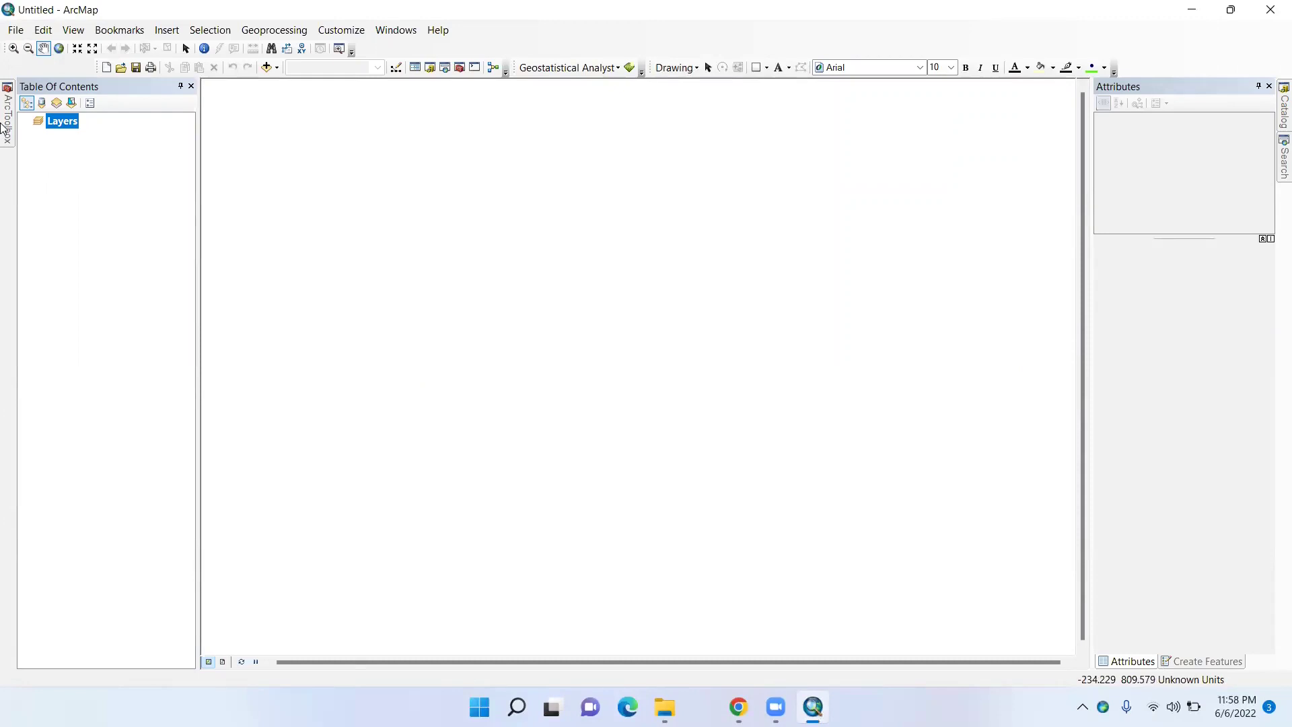
- Open Make NetCDF Raster Layer from ArcToolbox's Multidimension Tools
mouse_move(5, 128)
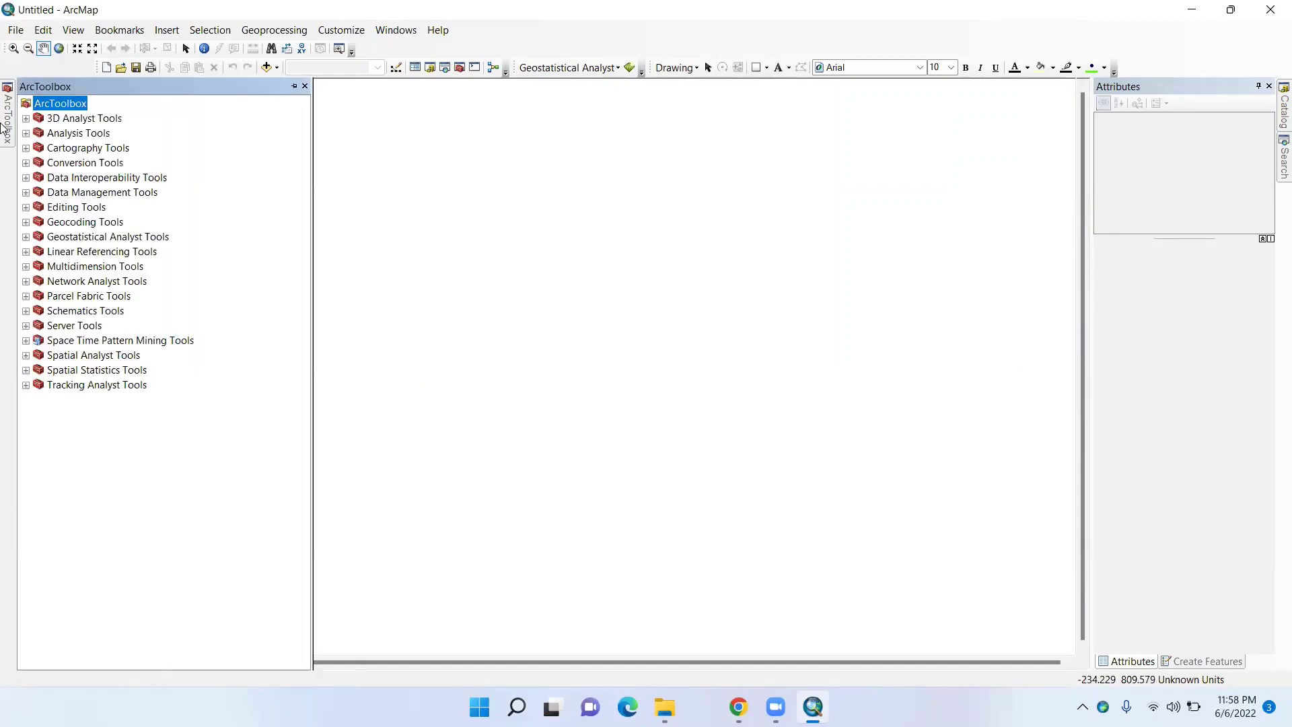
left_click(26, 267)
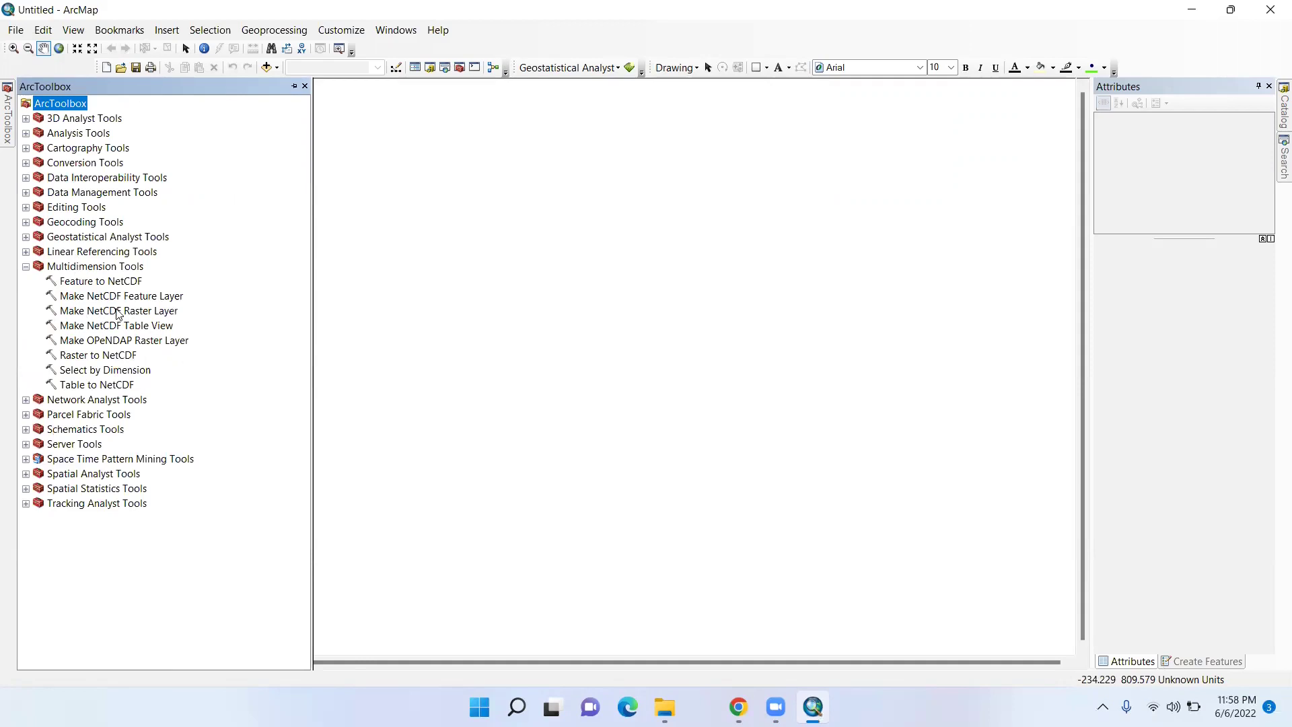
double_click(119, 311)
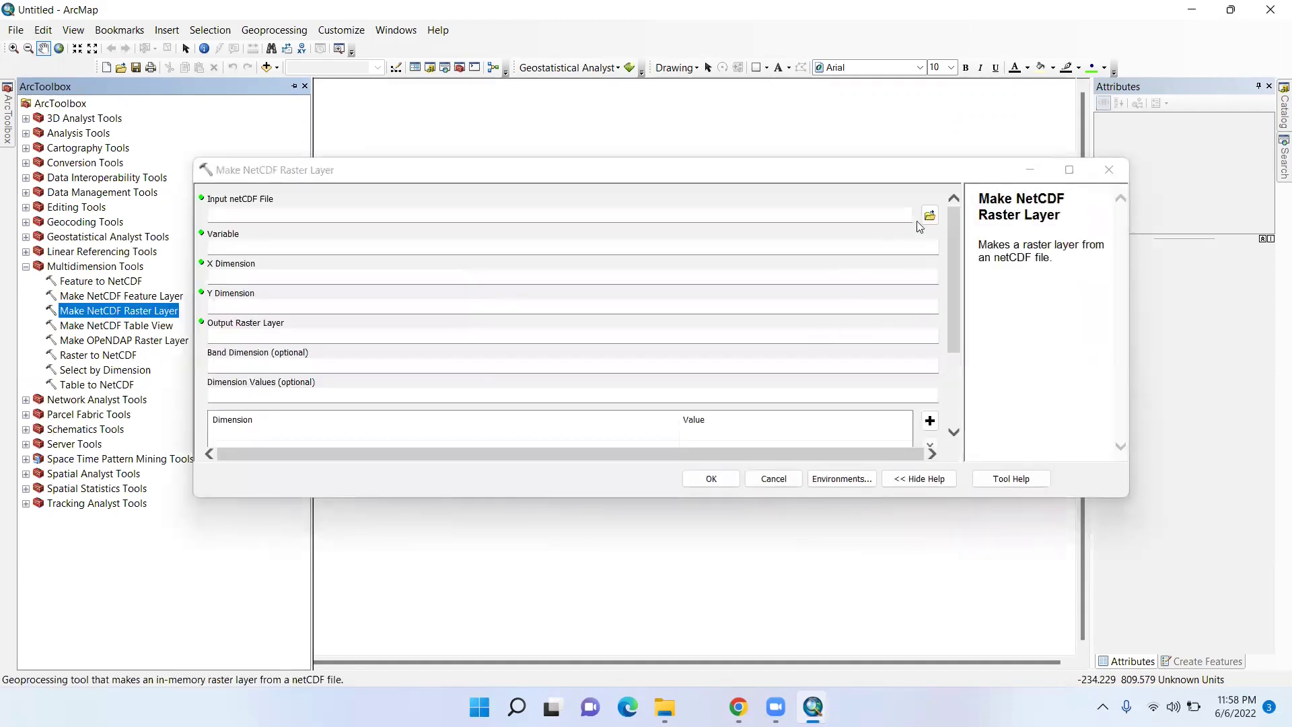
- Set the input to the tmx .nc file in Downloads\cru_ts4.06.2011.2020.tmx.dat.nc
left_click(928, 216)
left_click(798, 281)
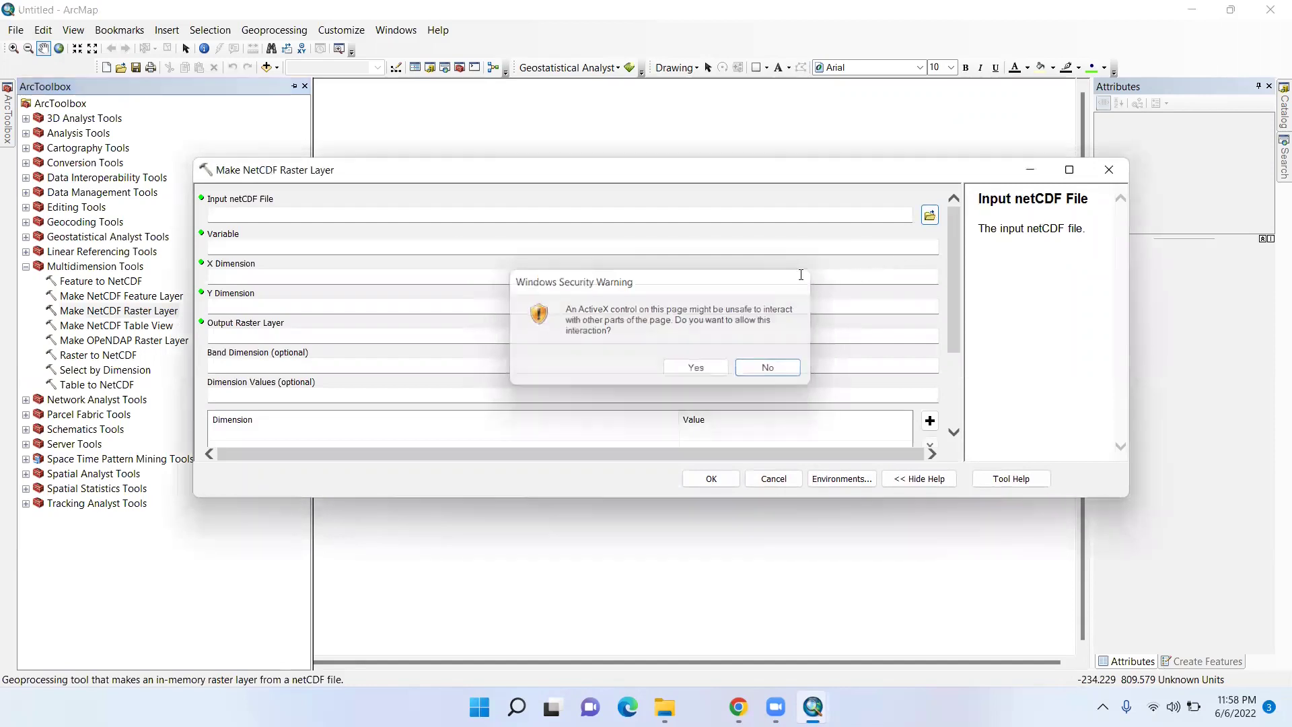
left_click(929, 218)
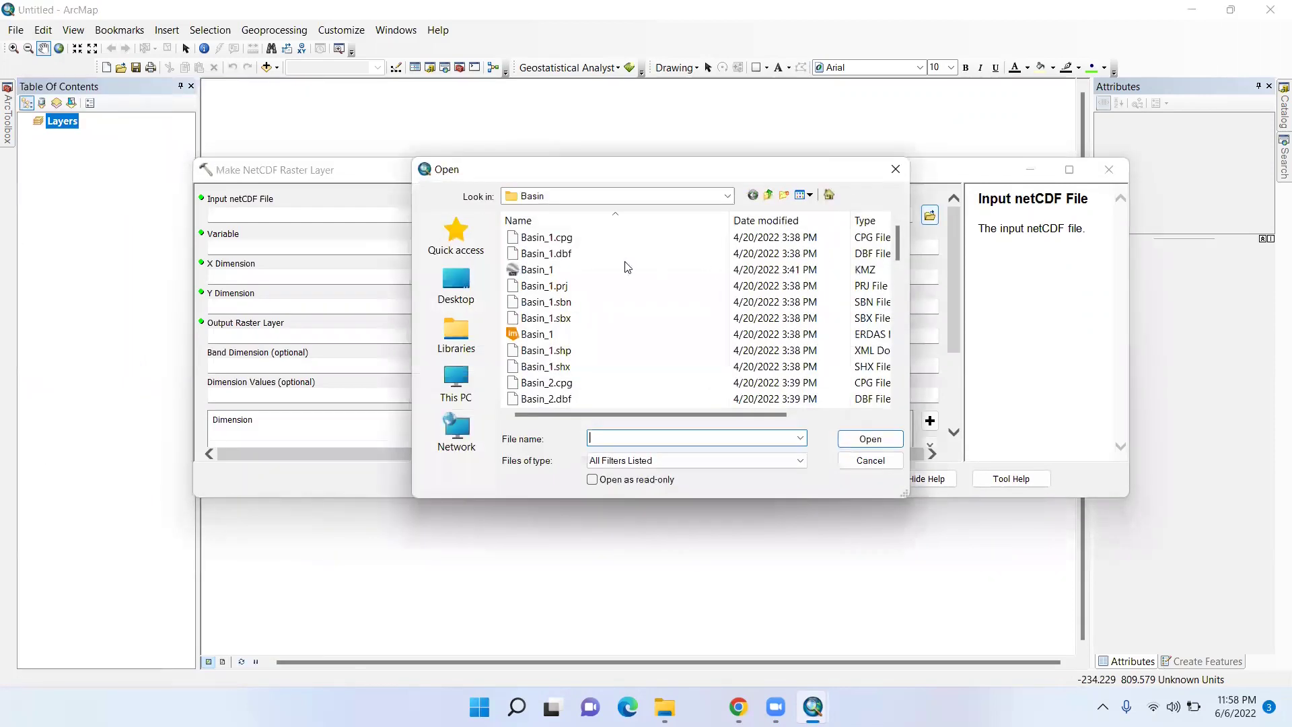
left_click(726, 195)
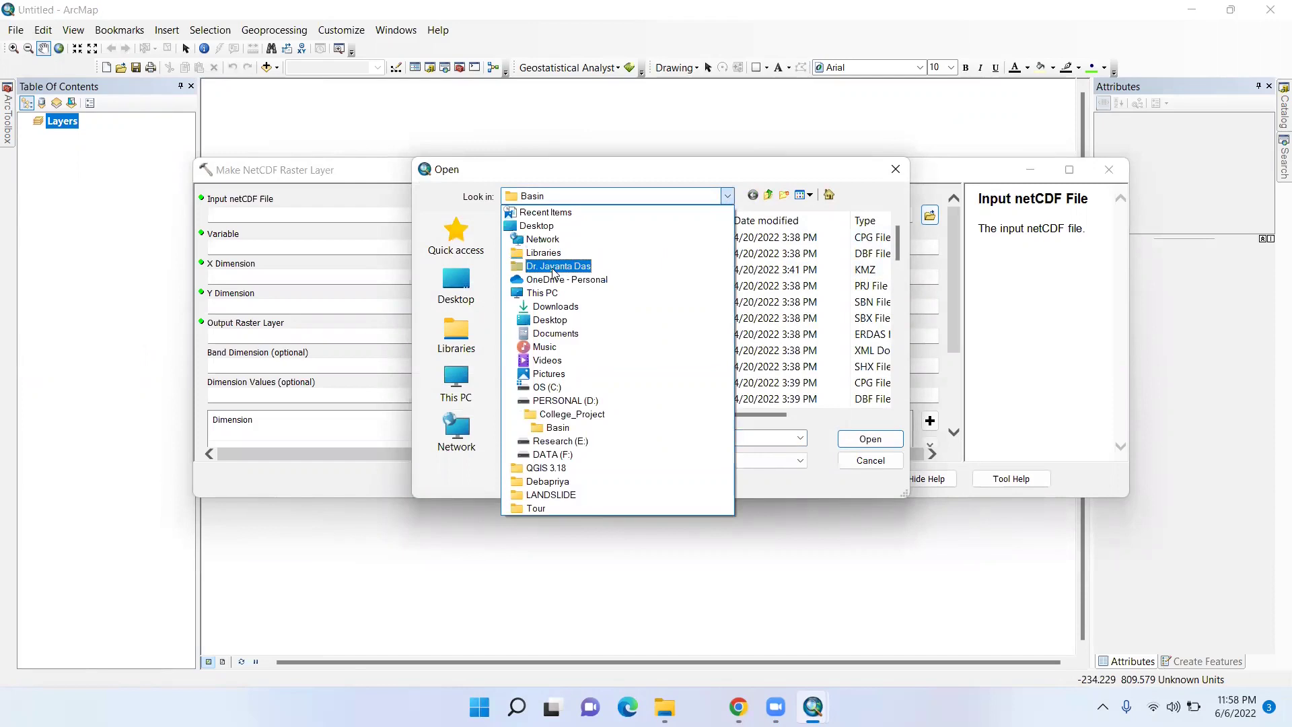
left_click(556, 306)
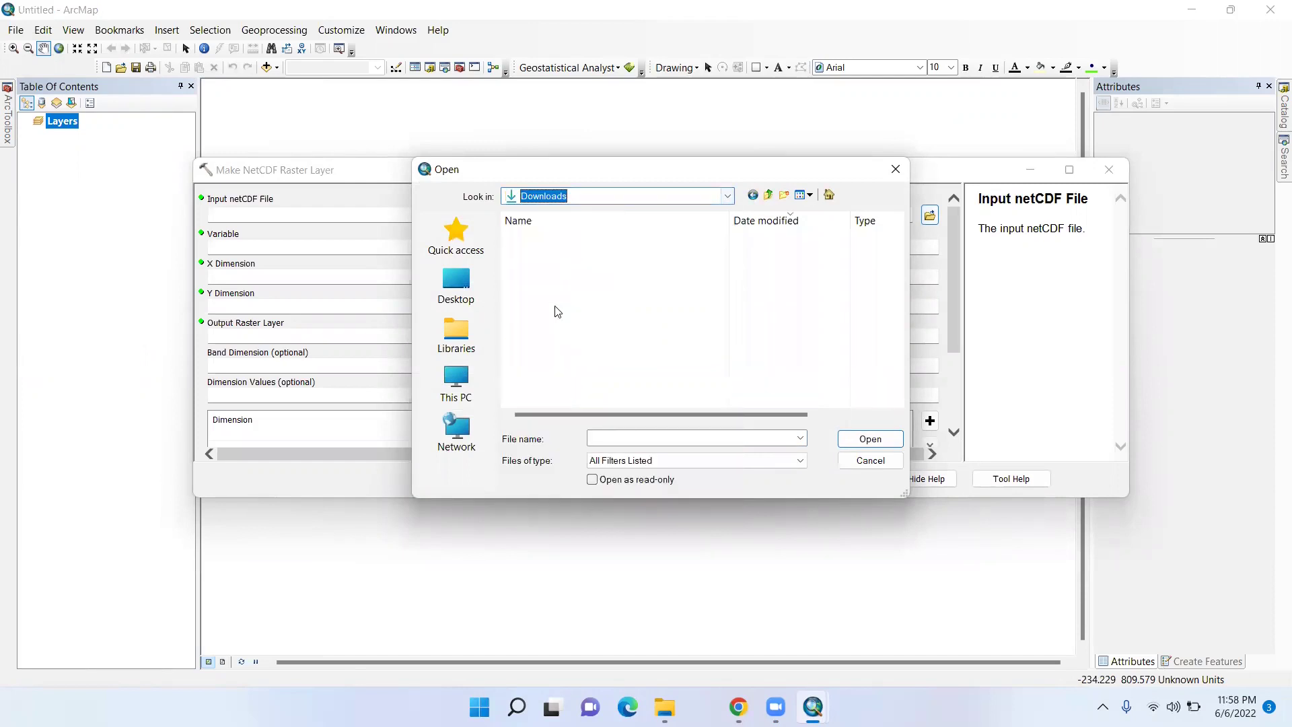
double_click(554, 344)
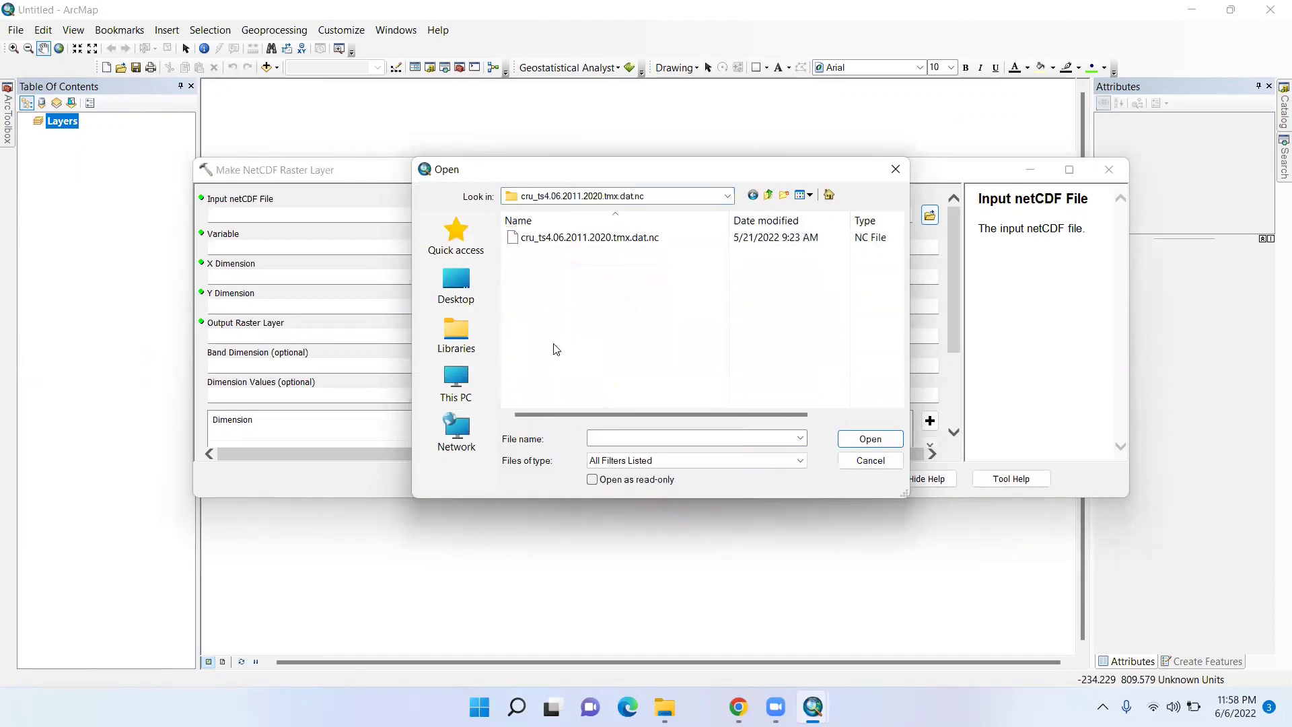
left_click(570, 241)
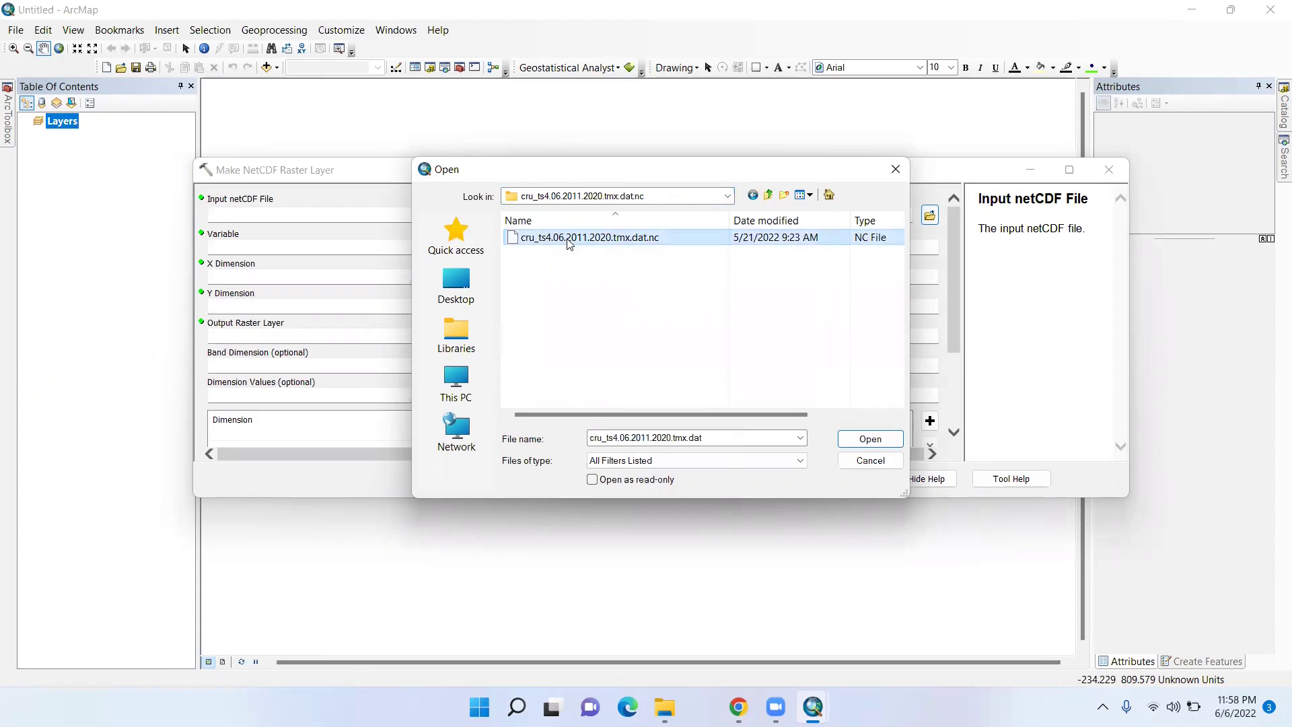
left_click(866, 442)
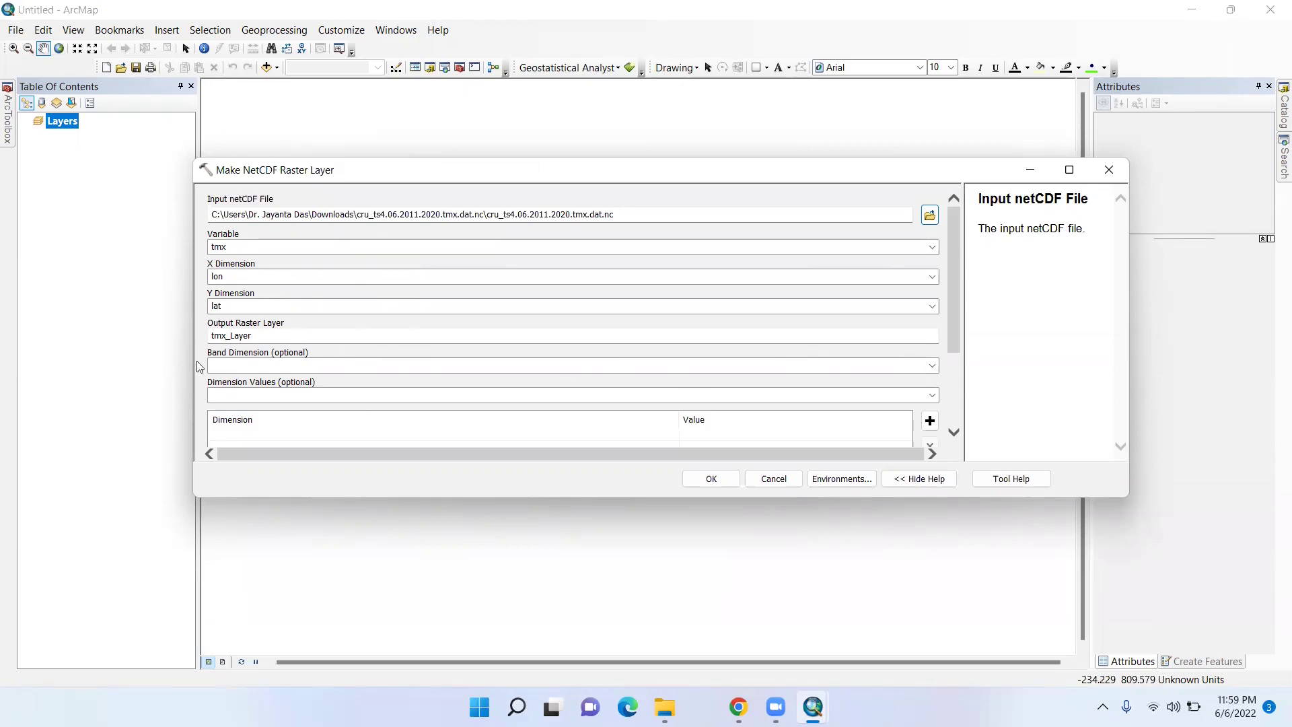
- Set Band Dimension to time and run the tool to create tmx_Layer
left_click(931, 366)
left_click(278, 381)
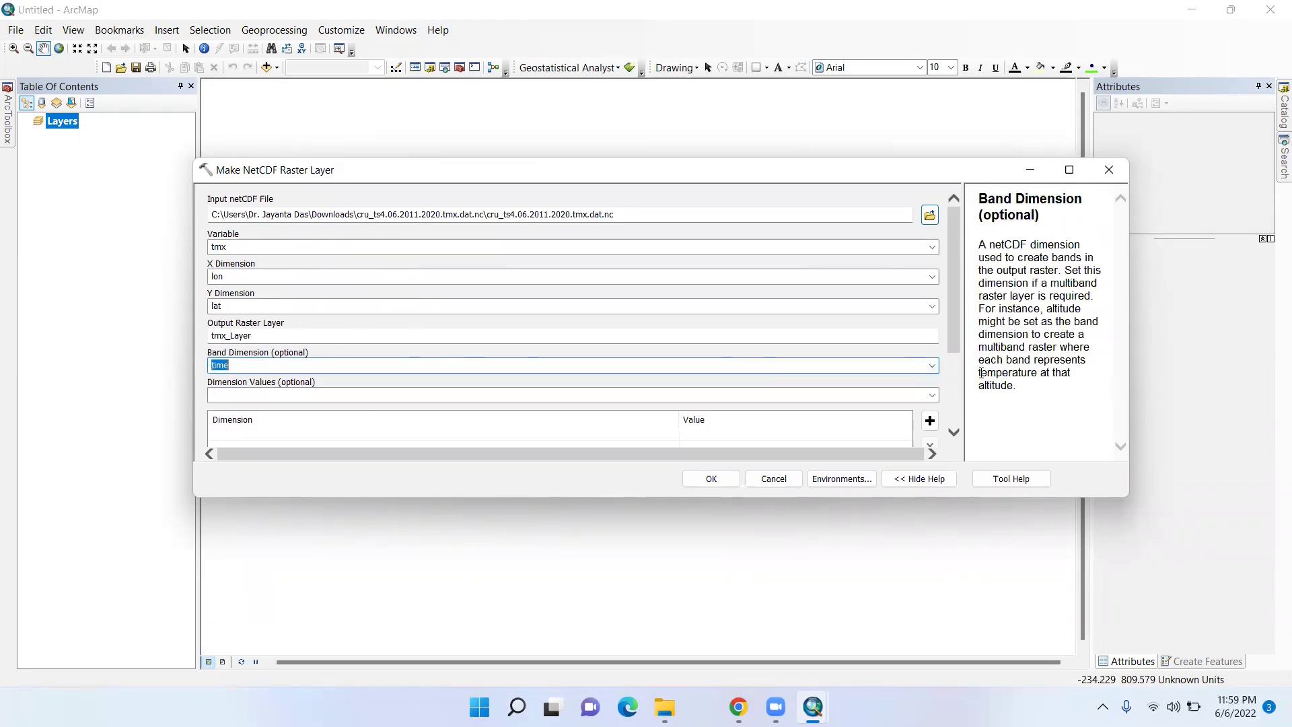
scroll(957, 347, "down", 3)
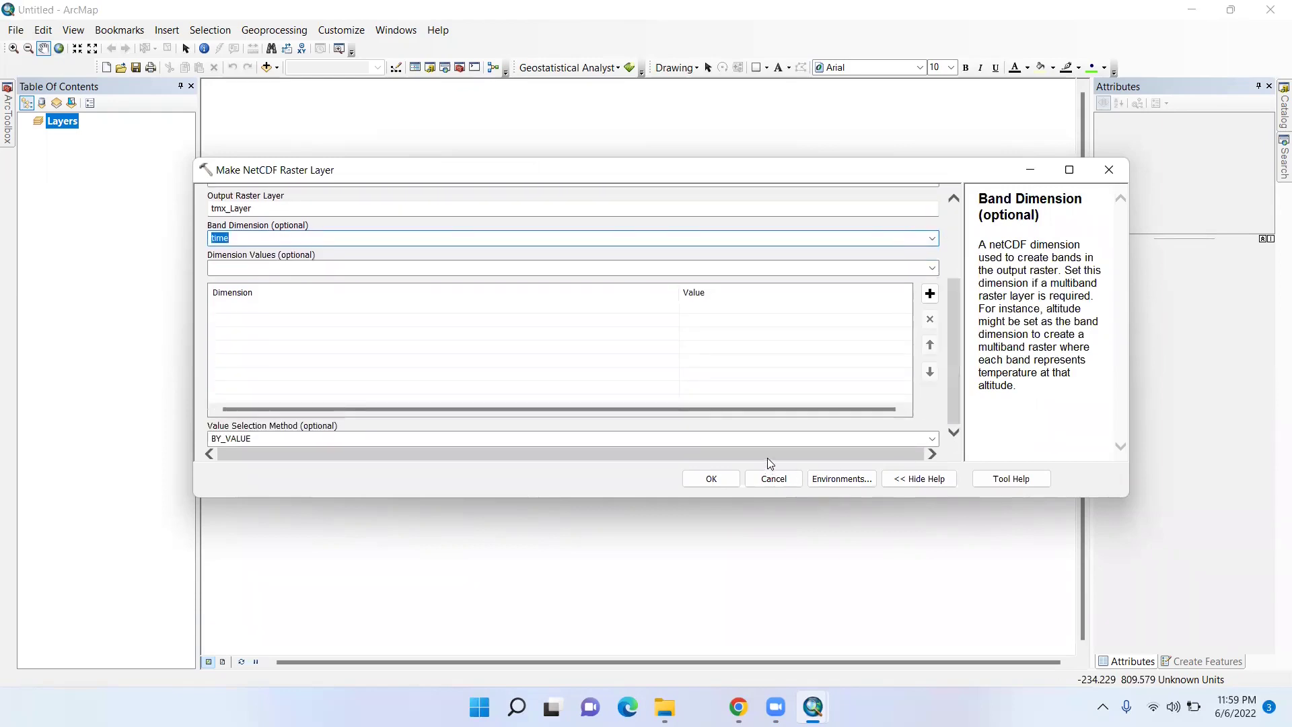
left_click(714, 479)
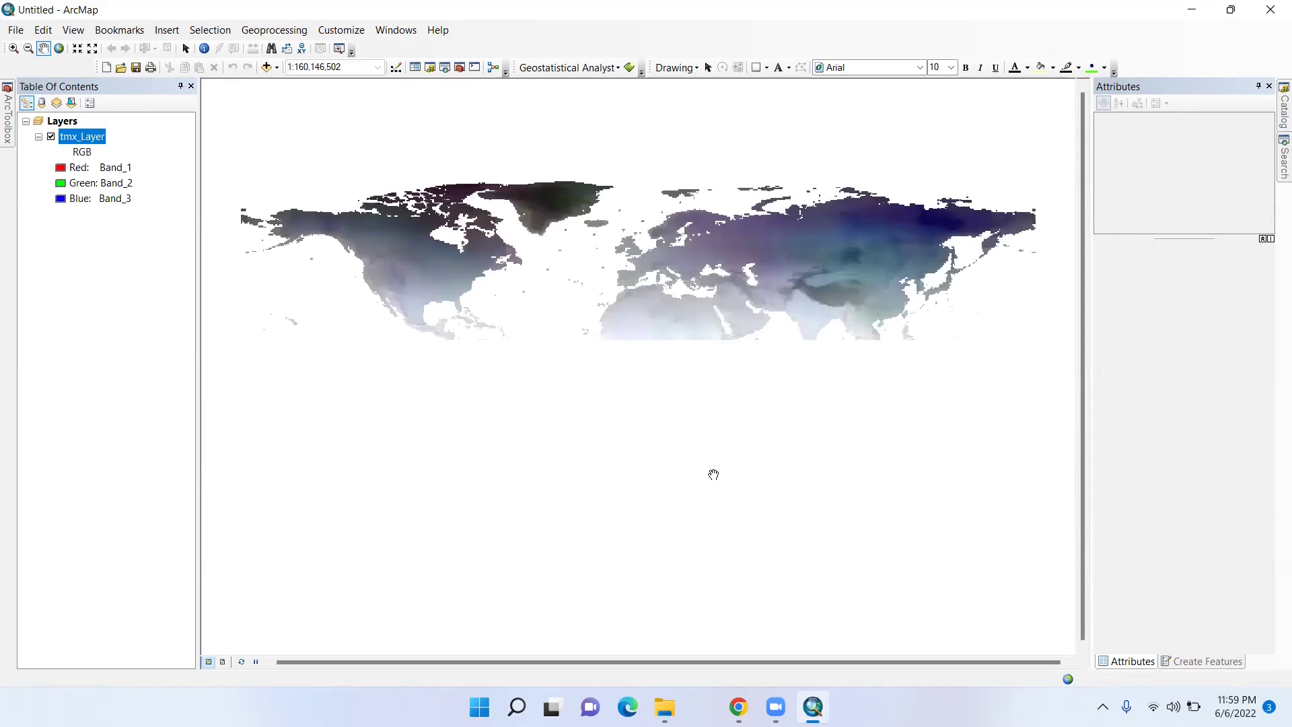
- Add Basin_WGS.shp from the Basin folder to the map
left_click(268, 66)
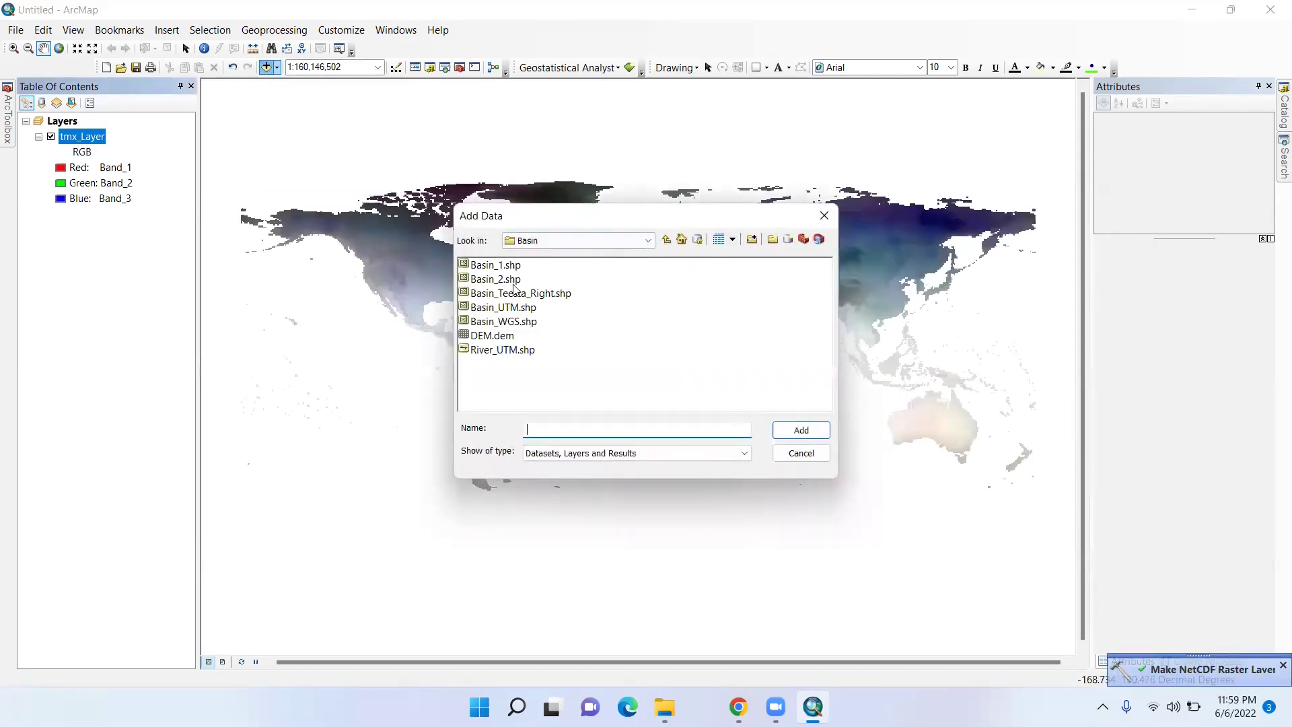
left_click(489, 322)
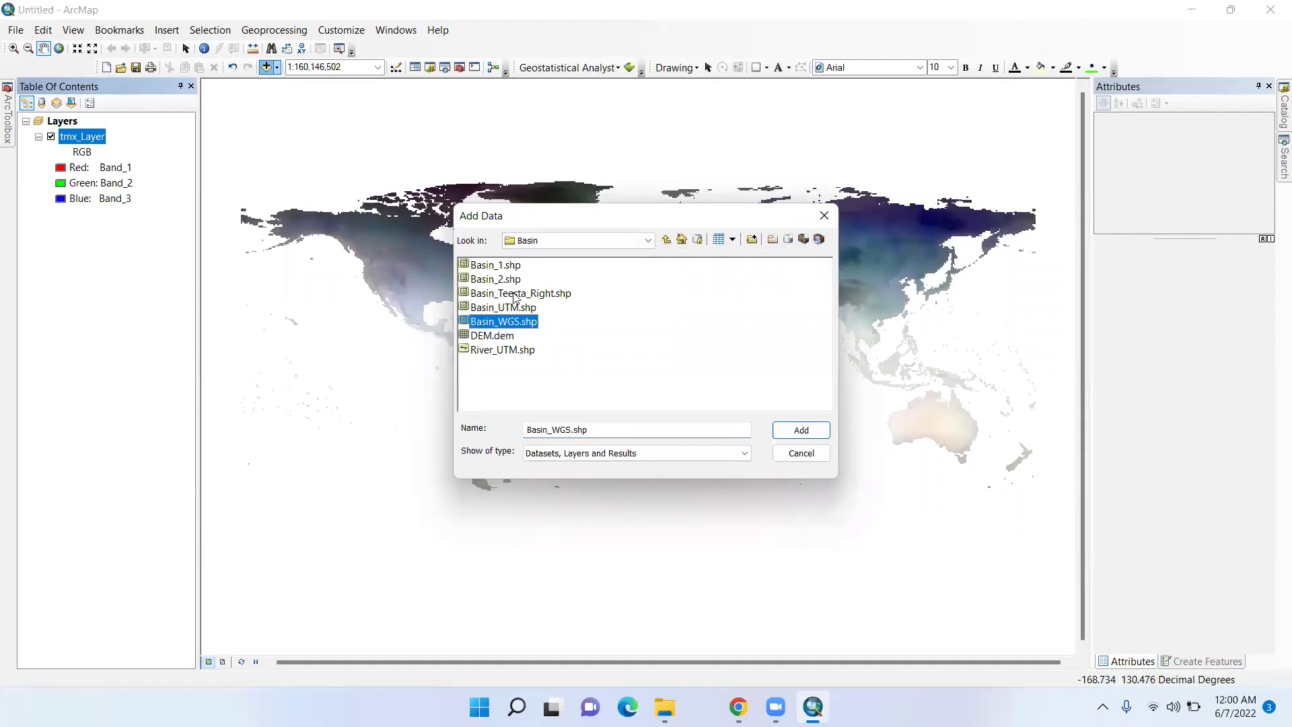
left_click(797, 431)
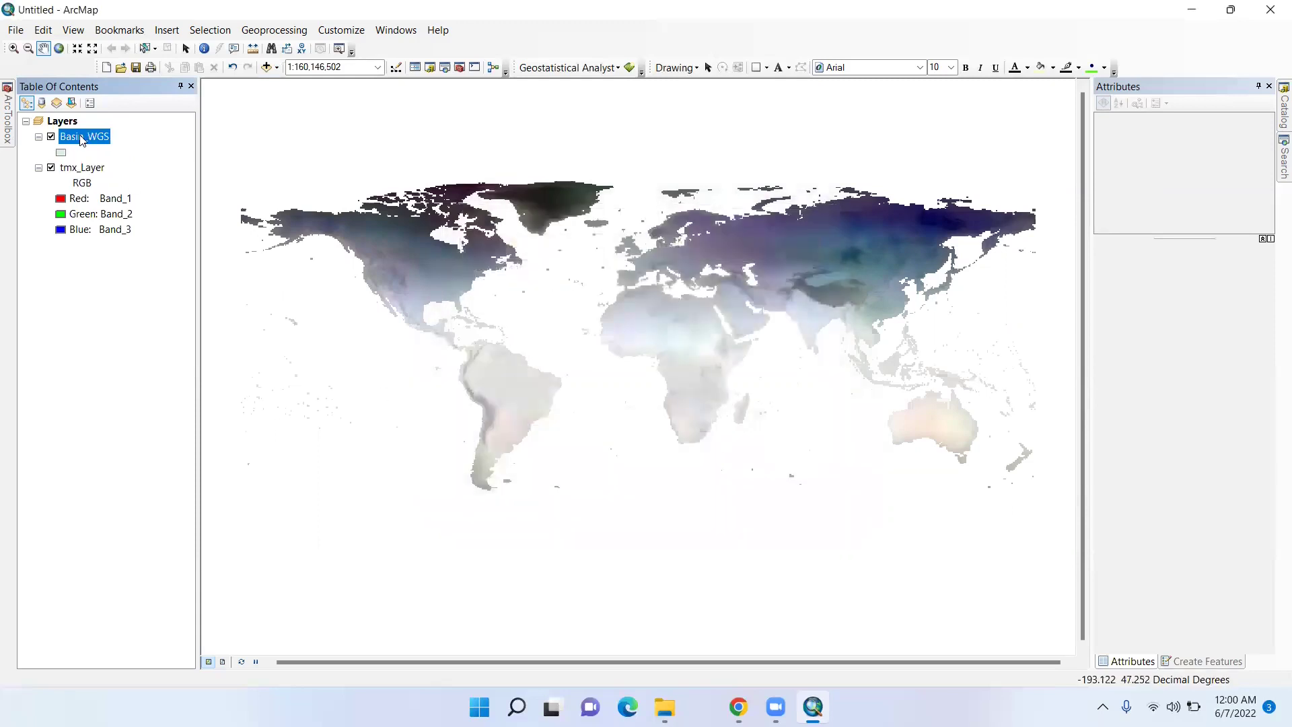
- Zoom to the Basin_WGS layer's extent, then zoom out slightly
right_click(81, 138)
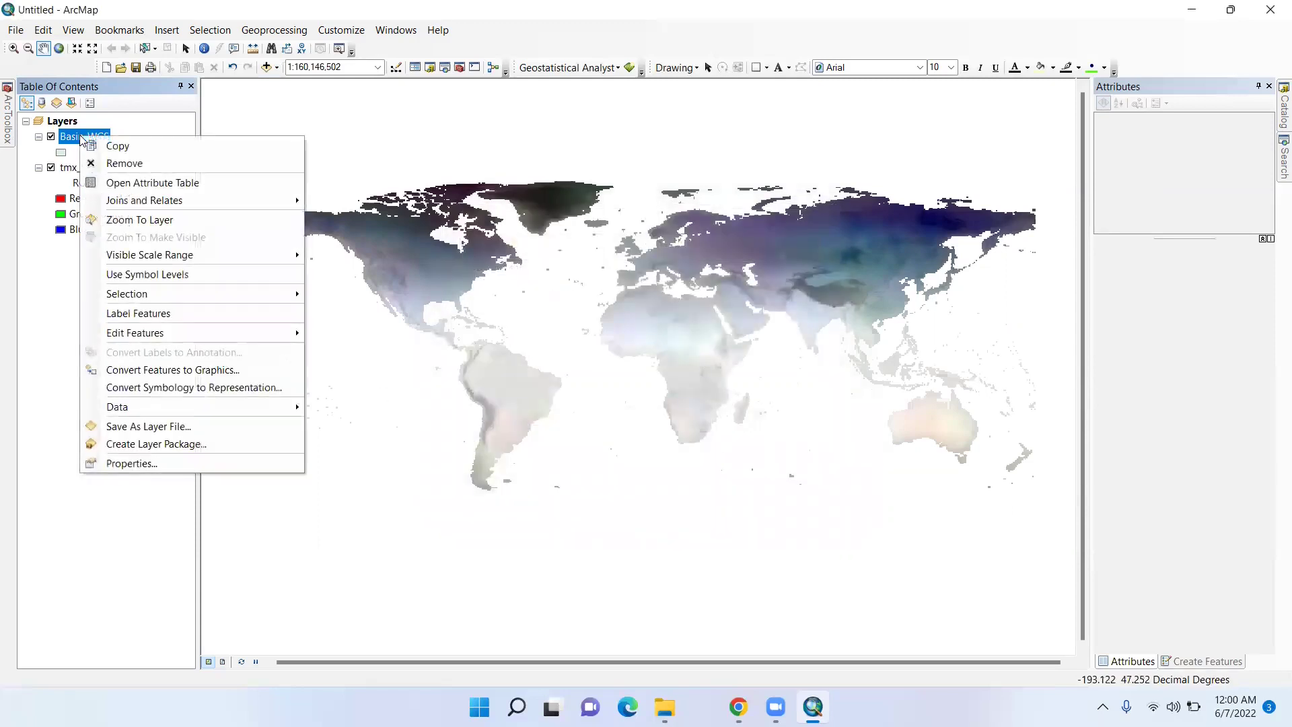
left_click(142, 219)
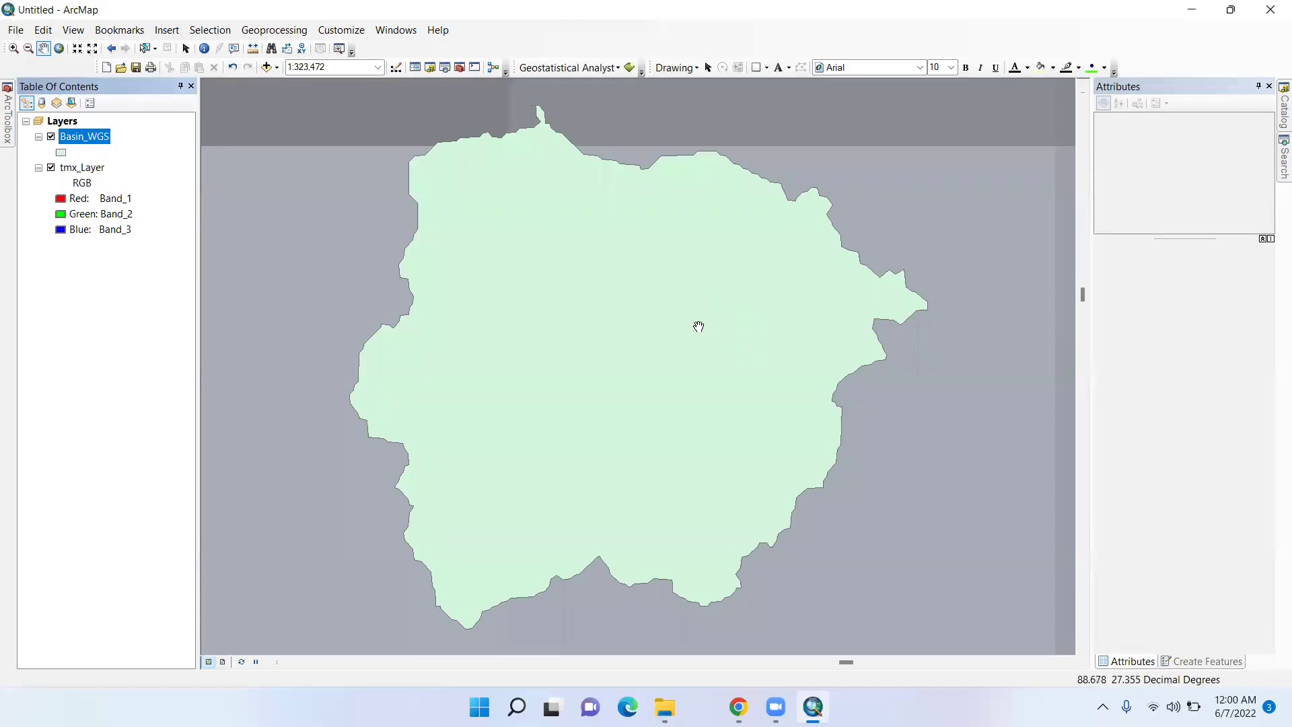
scroll(776, 494, "down", 3)
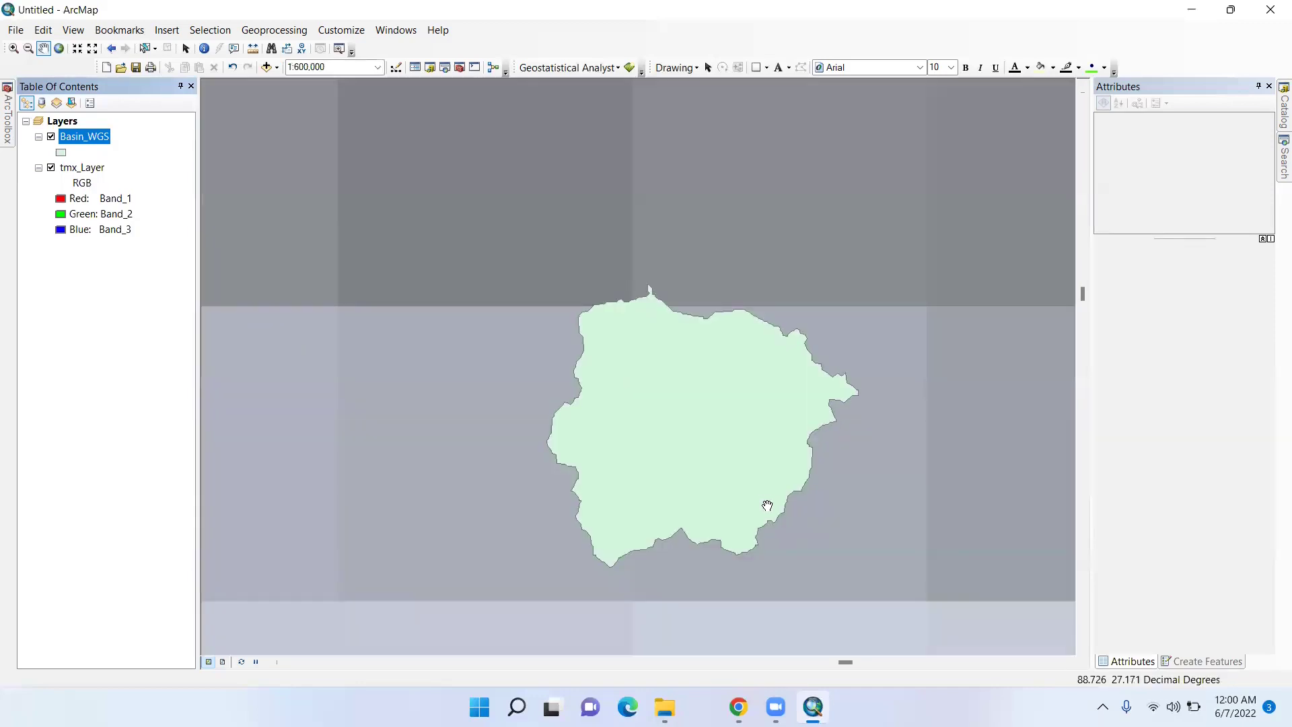
scroll(771, 535, "down", 1)
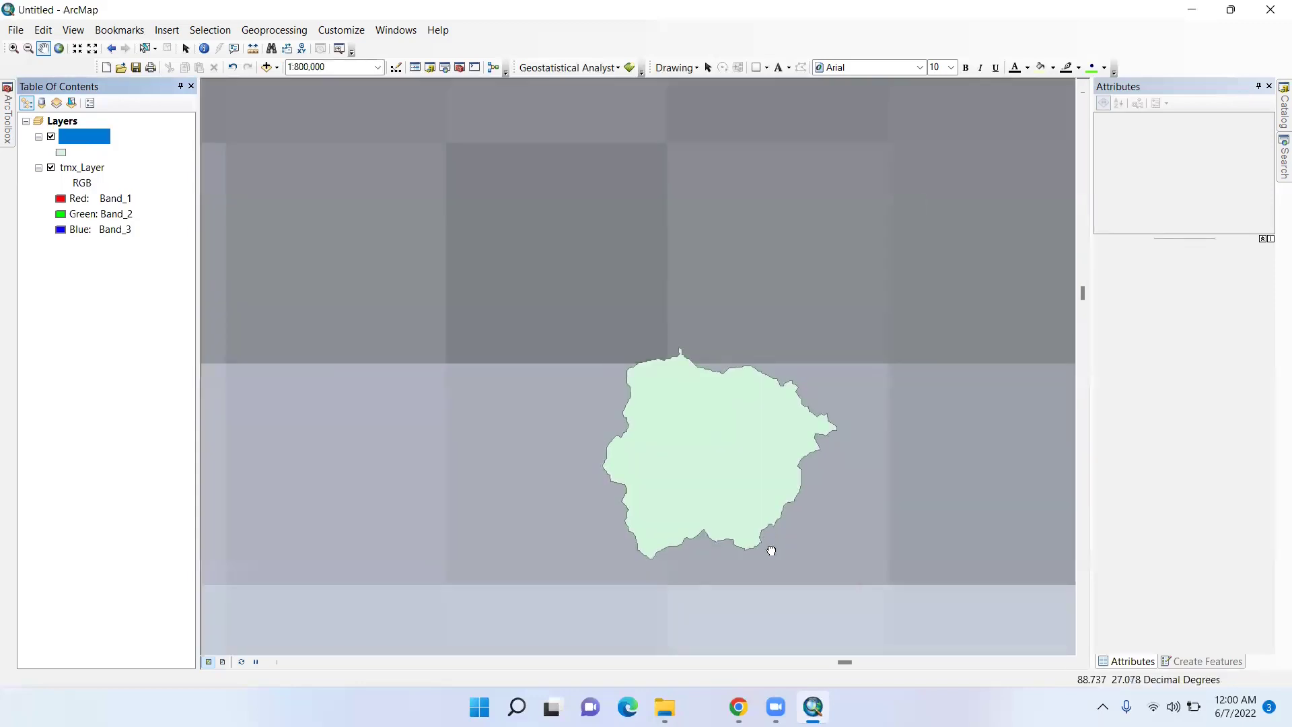
scroll(738, 496, "down", 1)
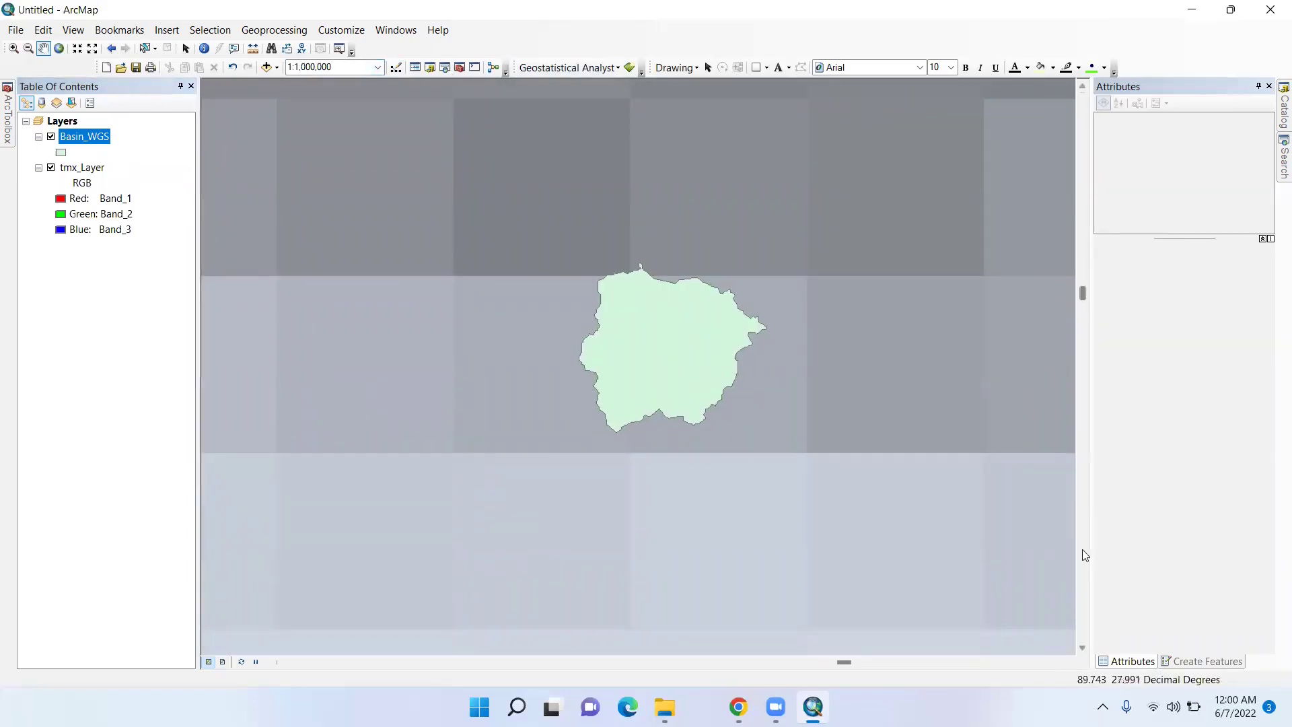
- Start exporting tmx_Layer with the extent set to Data Frame (Current)
left_click(81, 169)
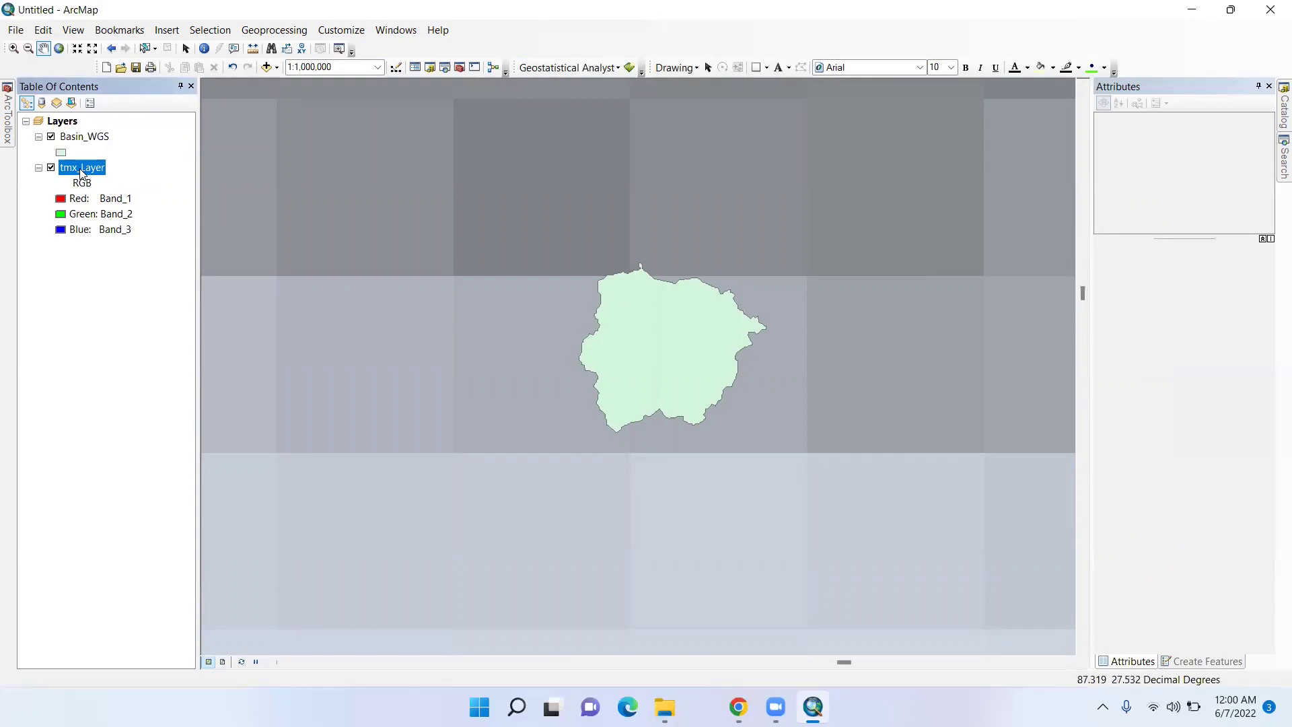
right_click(81, 172)
mouse_move(135, 326)
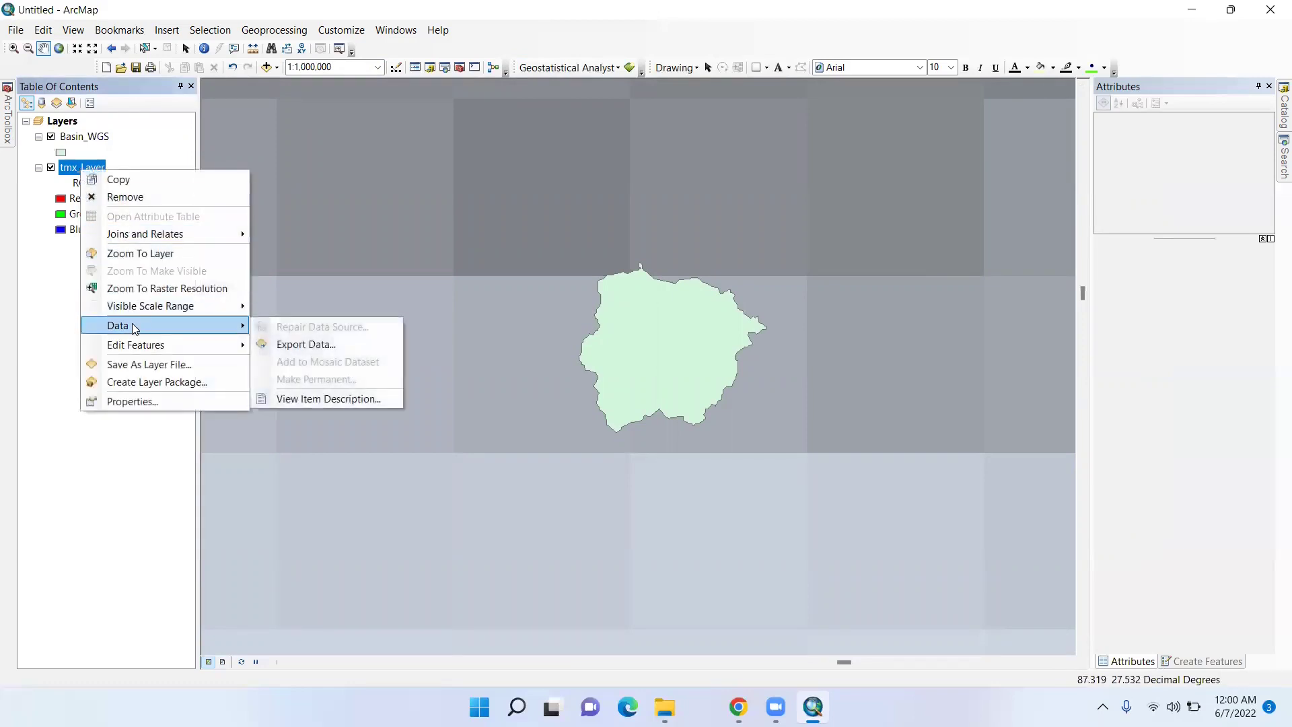
left_click(288, 347)
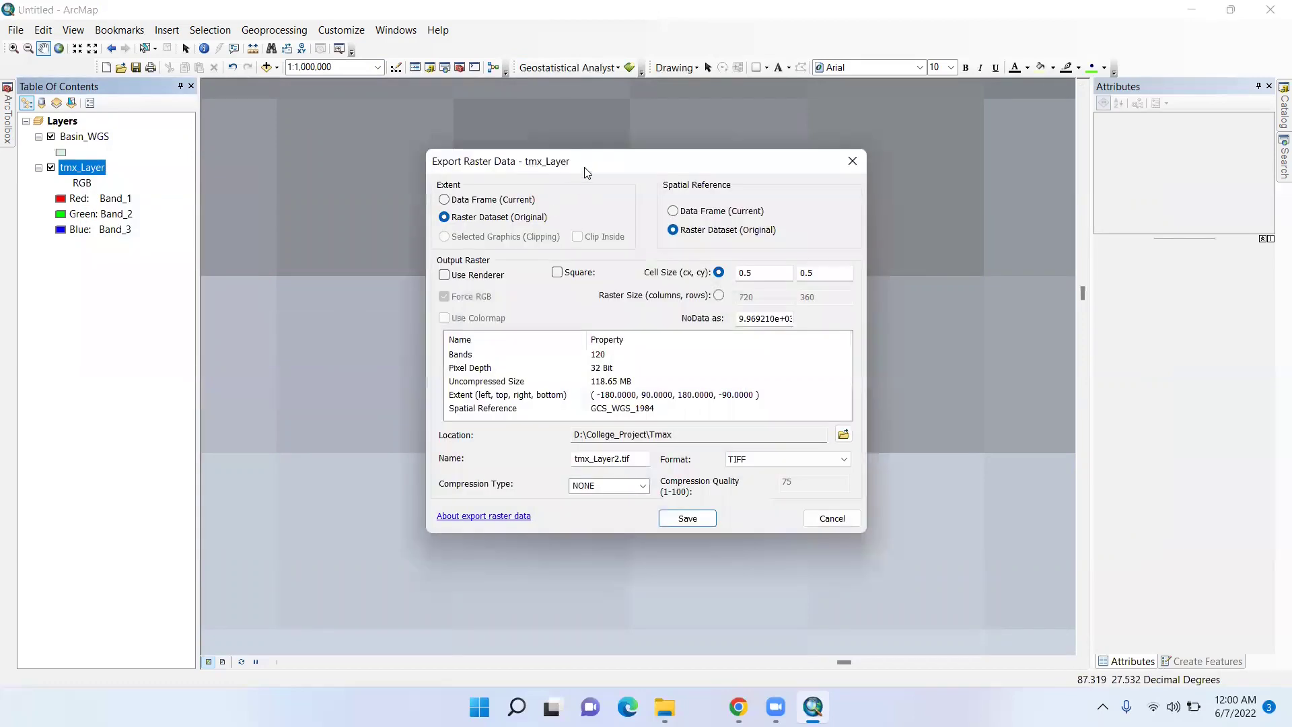
left_click_drag(587, 172, 321, 182)
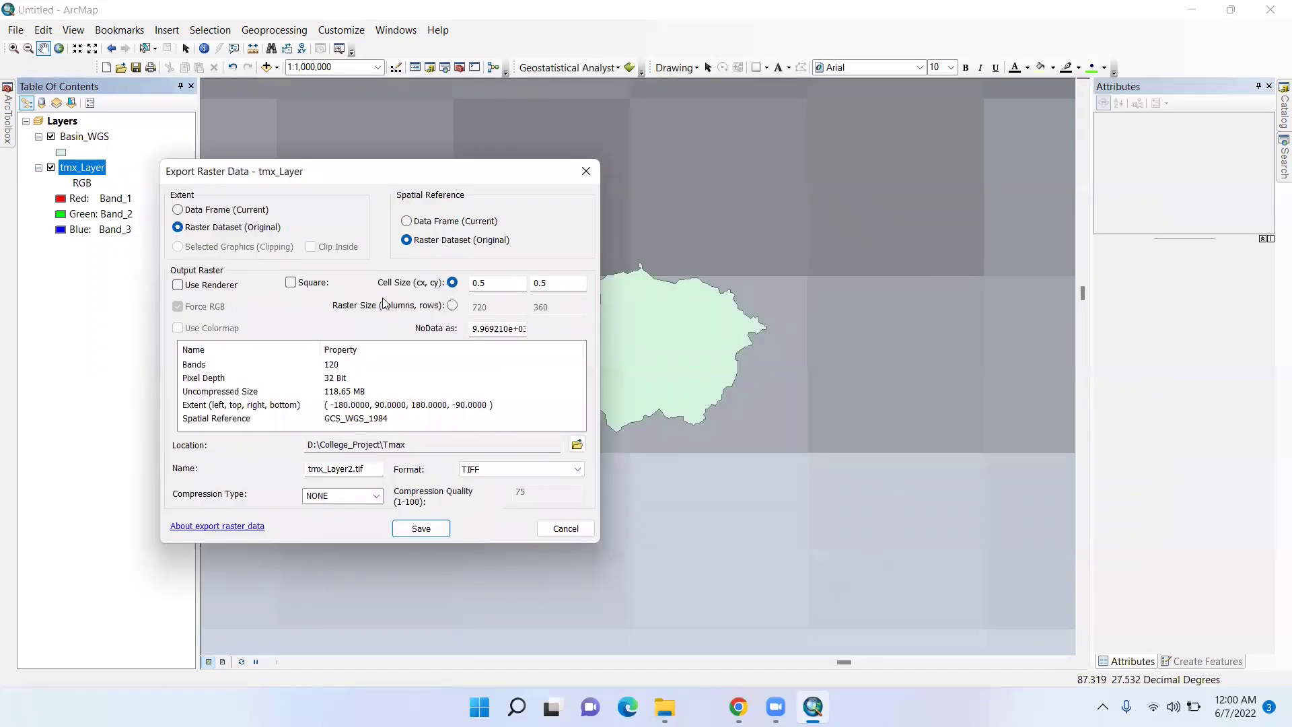
left_click(178, 211)
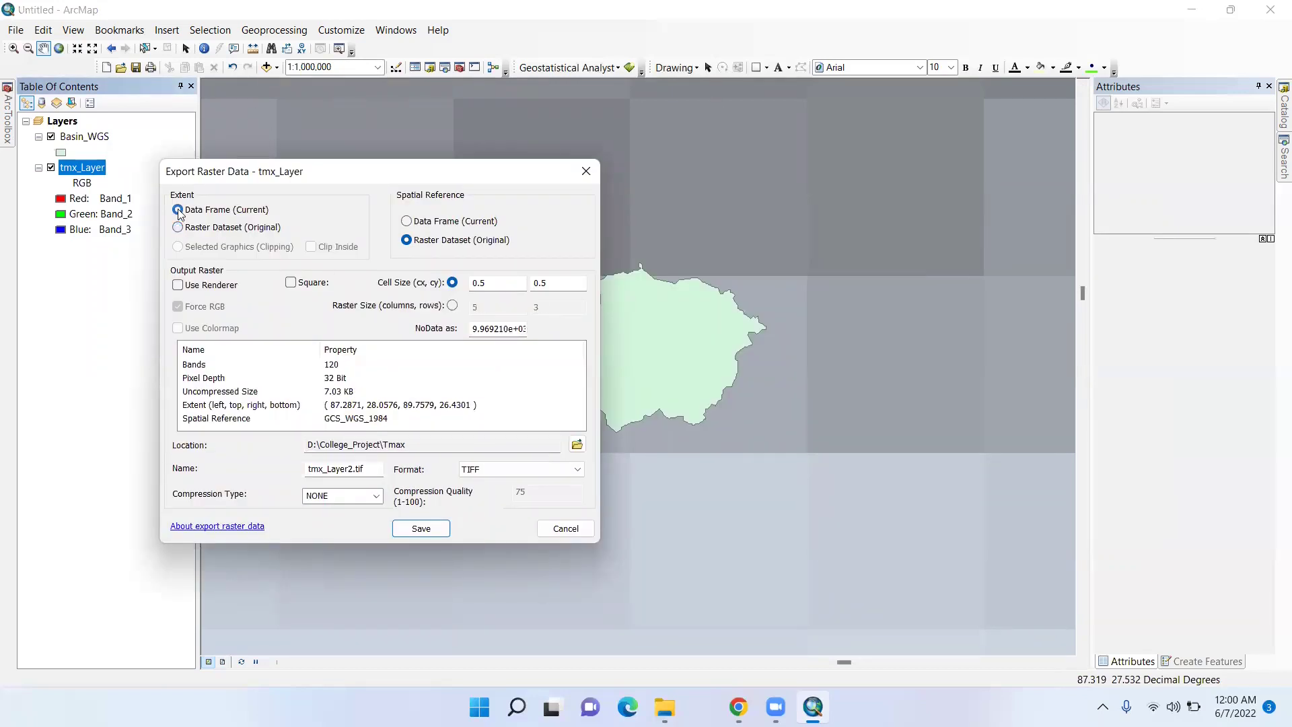
- Save the export as tmx_Layer2.tif in College_Project\Tmax and add it to the map
left_click(577, 445)
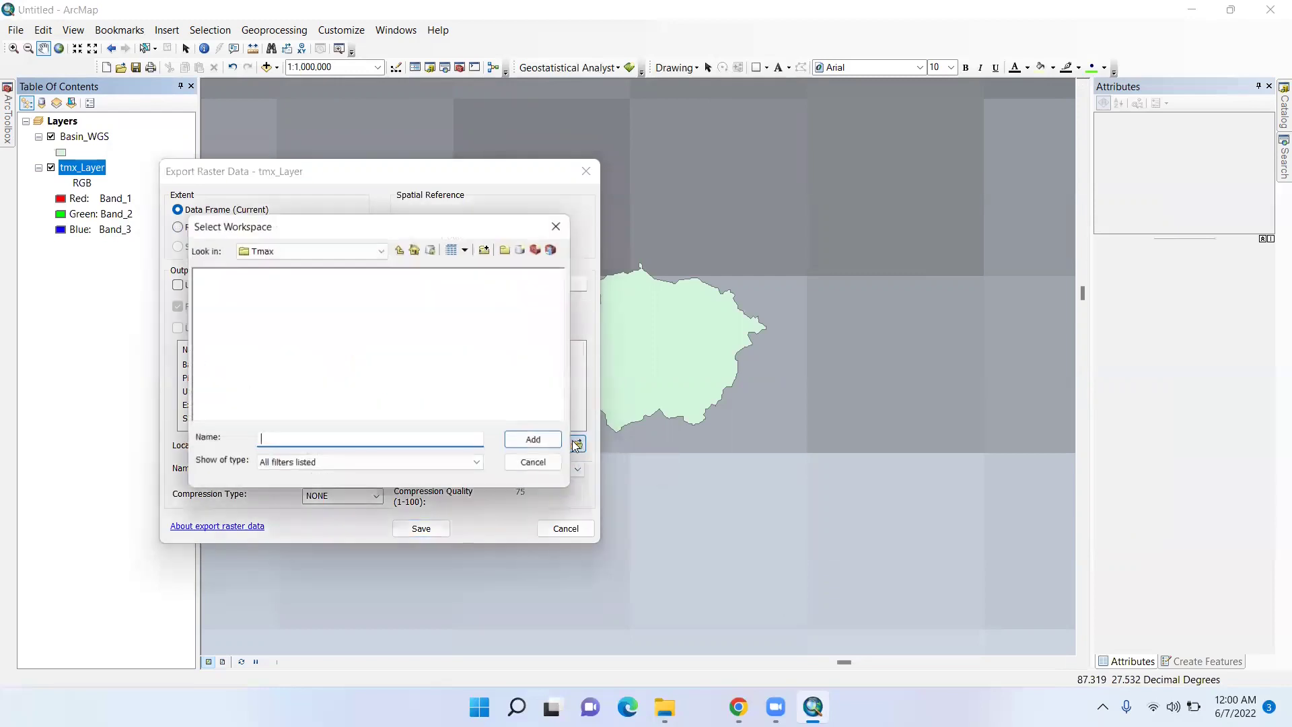
left_click(399, 250)
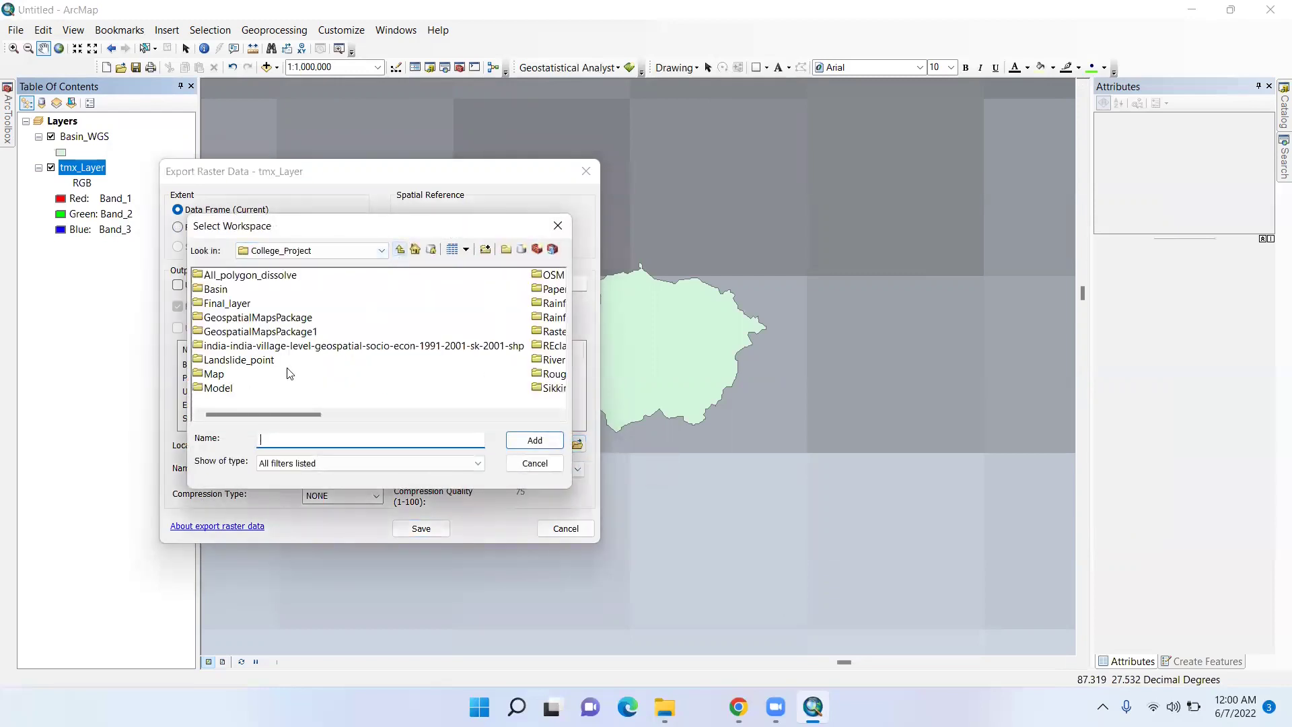
left_click_drag(253, 413, 366, 410)
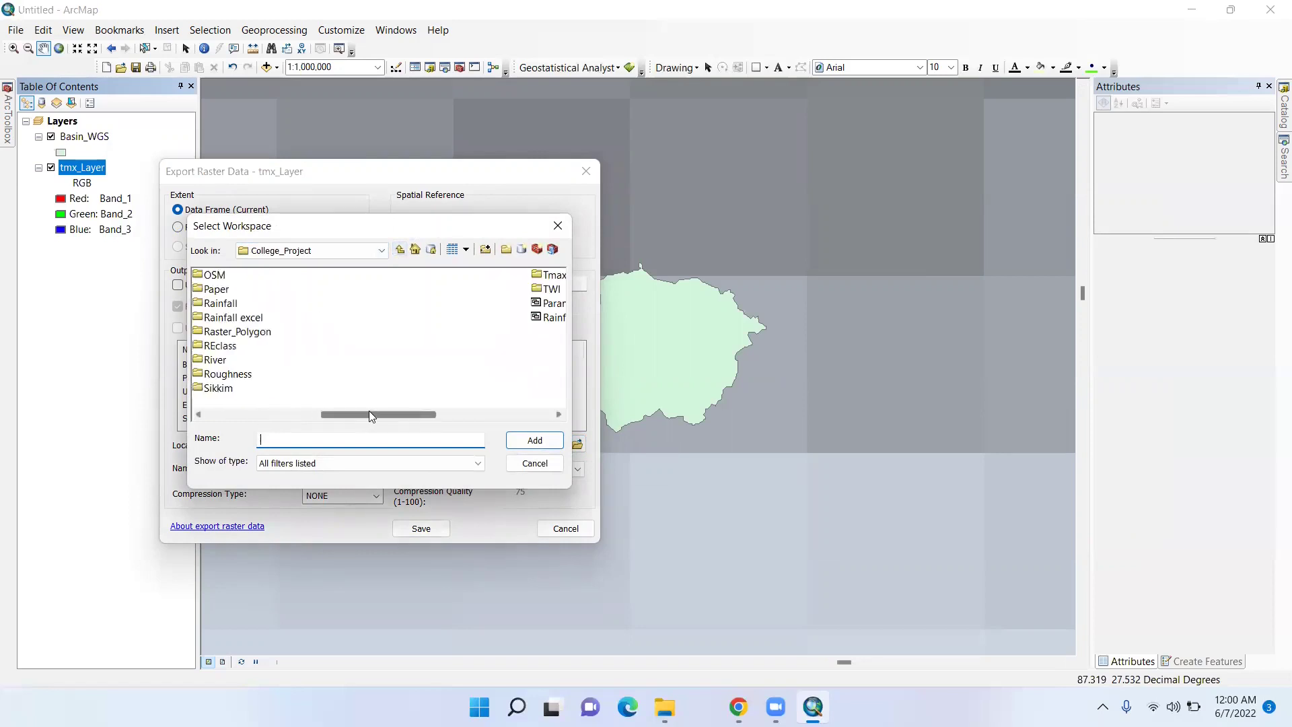
left_click(545, 276)
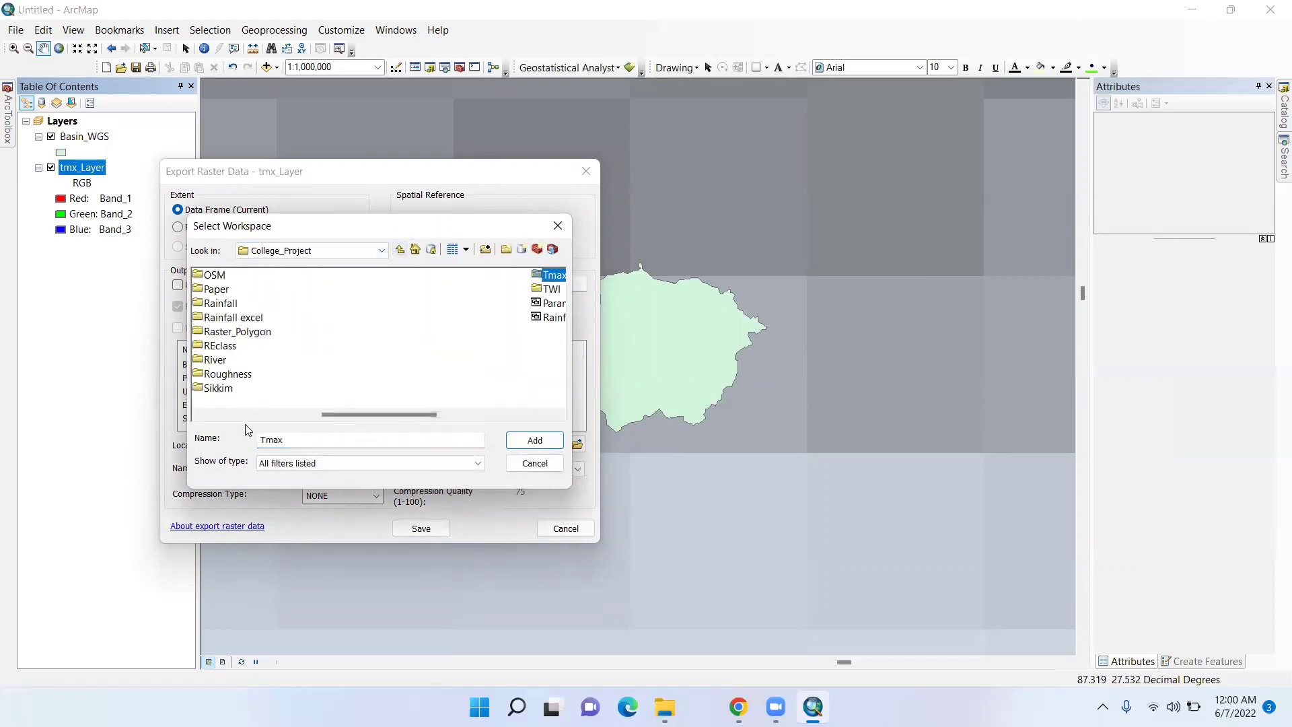
left_click(536, 441)
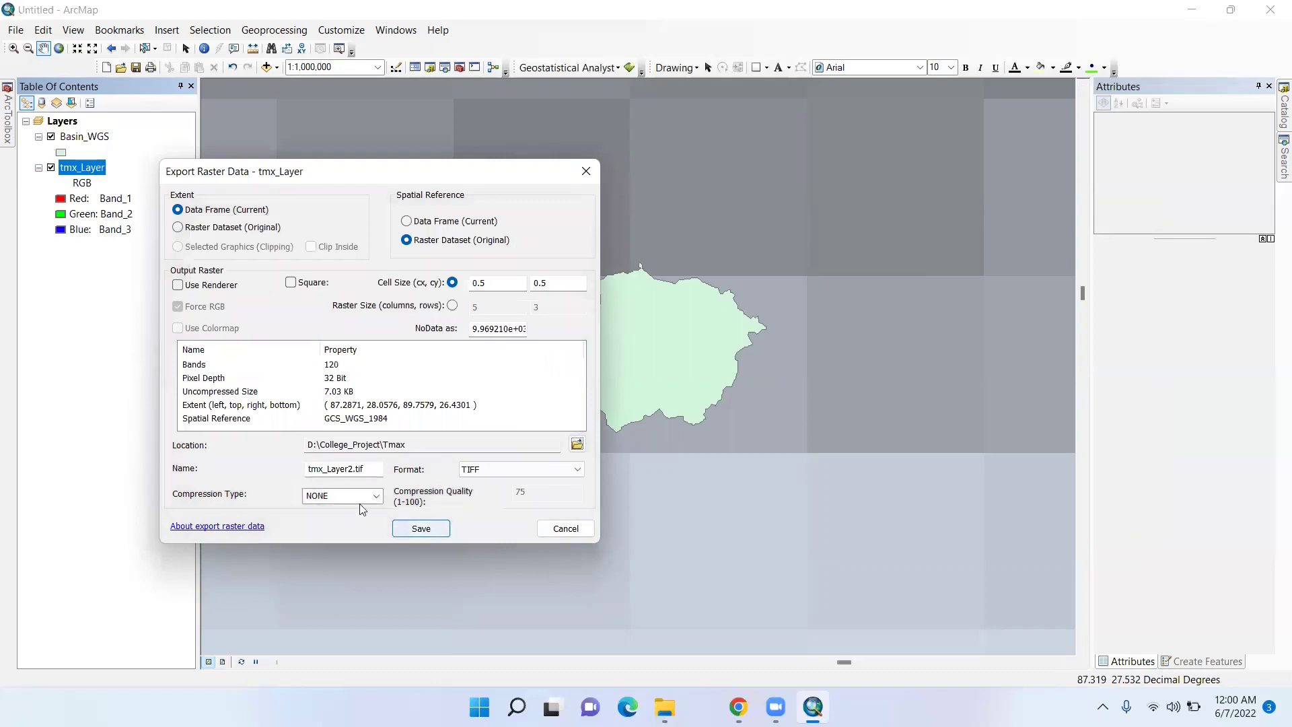
left_click(406, 527)
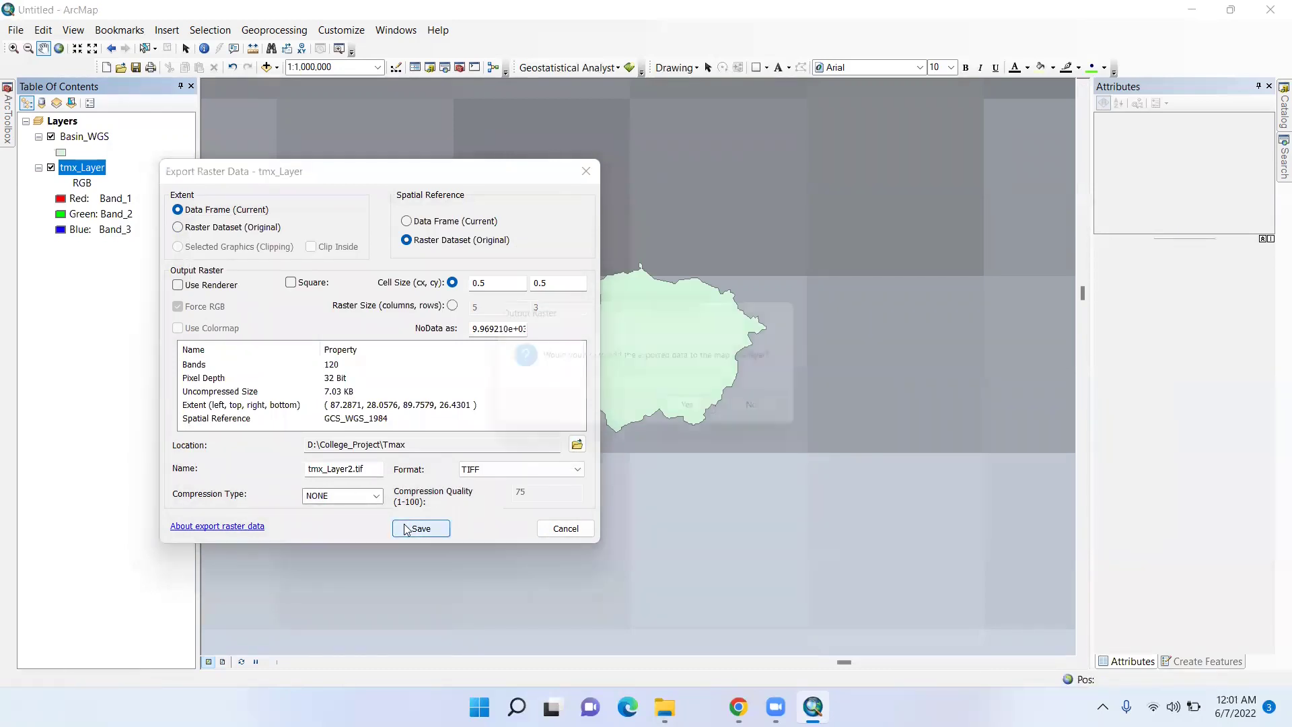
left_click(702, 413)
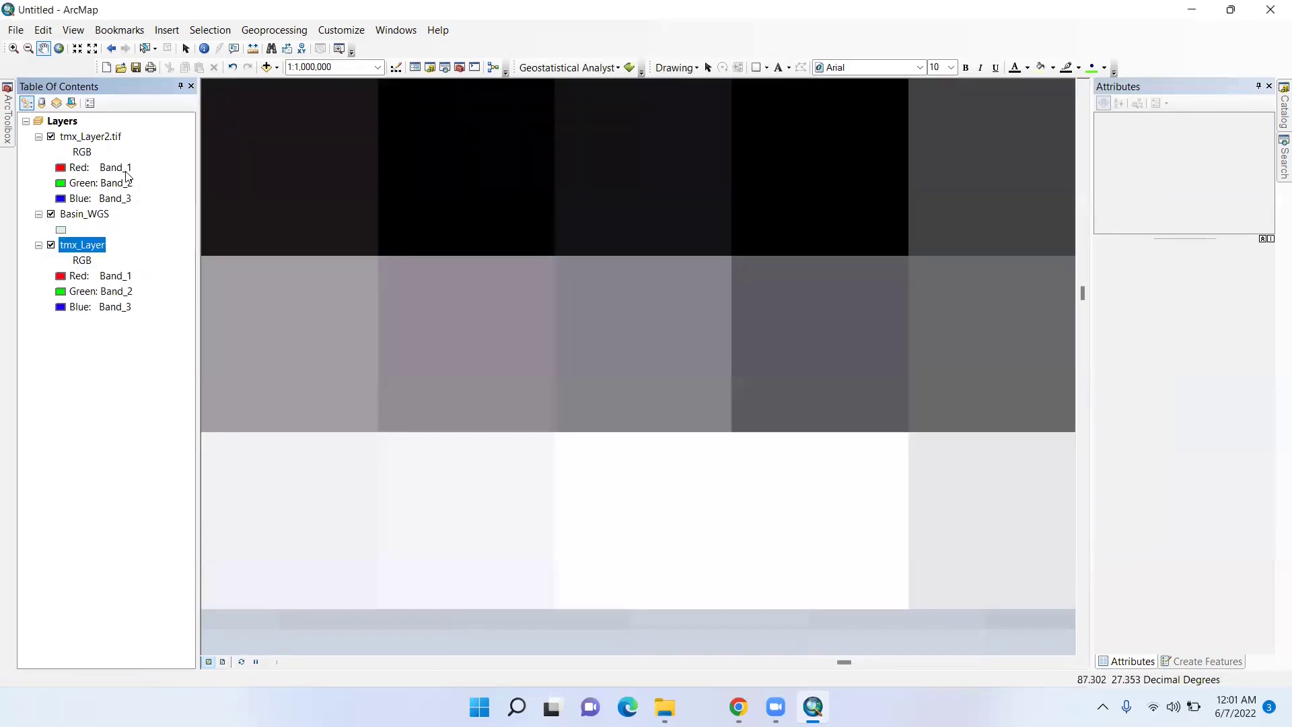
- Remove tmx_Layer, zoom out, and move Basin_WGS above tmx_Layer2.tif
right_click(95, 245)
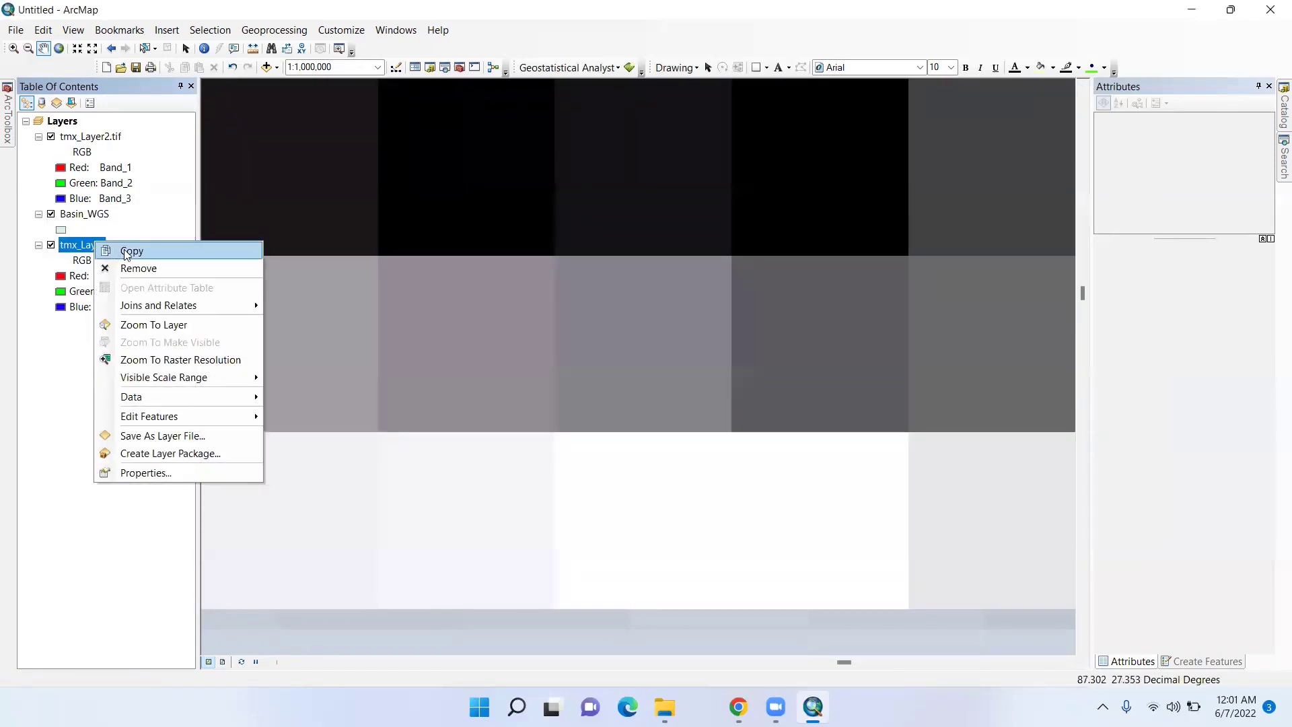
left_click(145, 270)
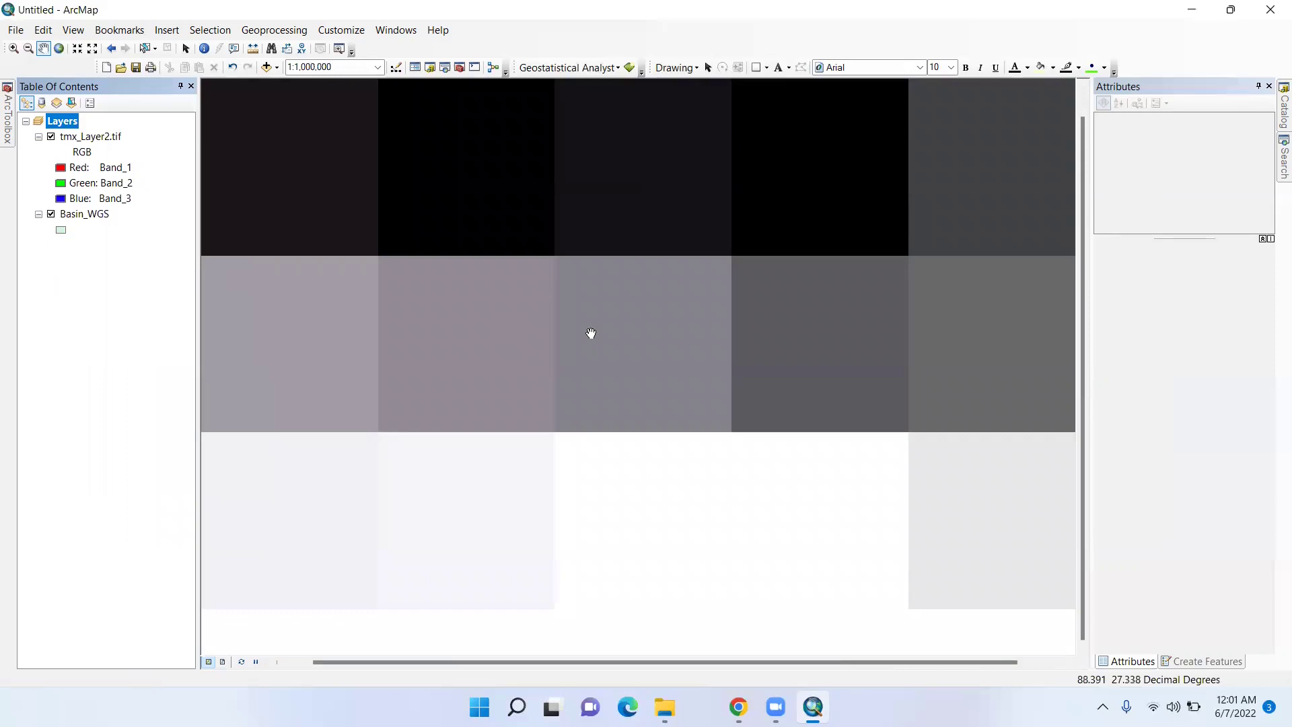
scroll(592, 337, "down", 2)
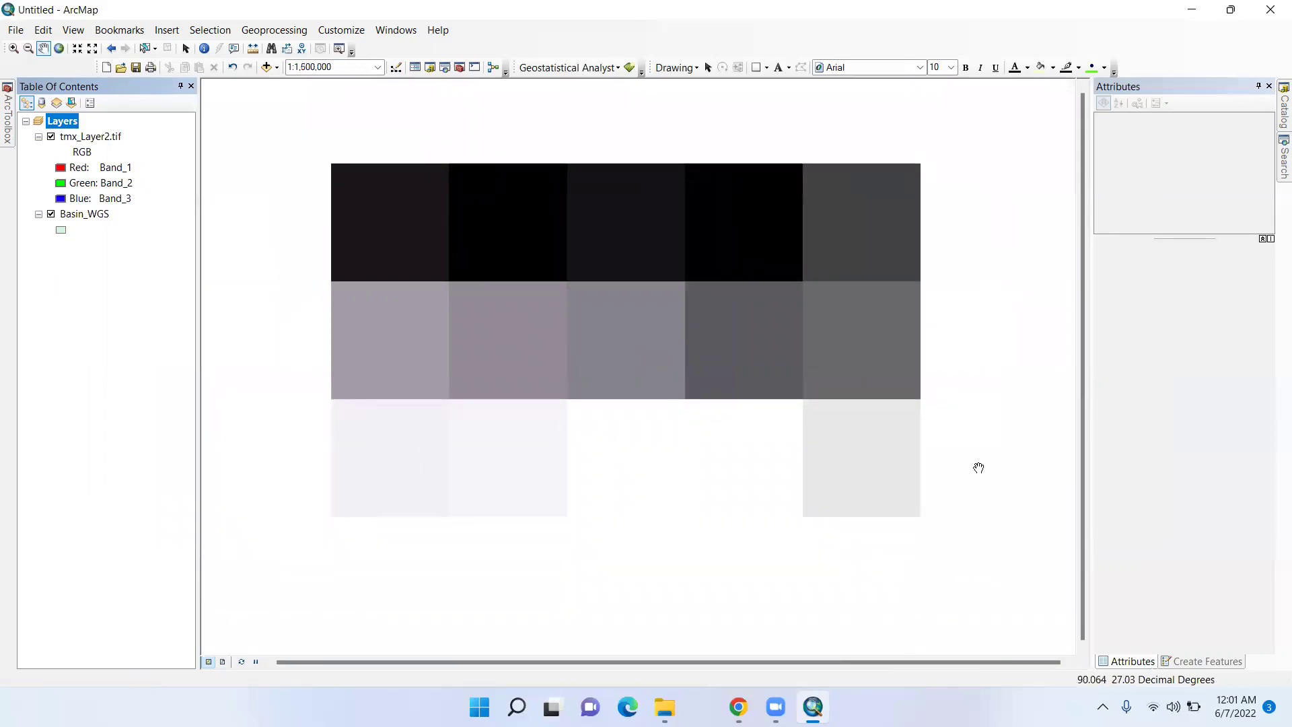
left_click_drag(84, 214, 90, 132)
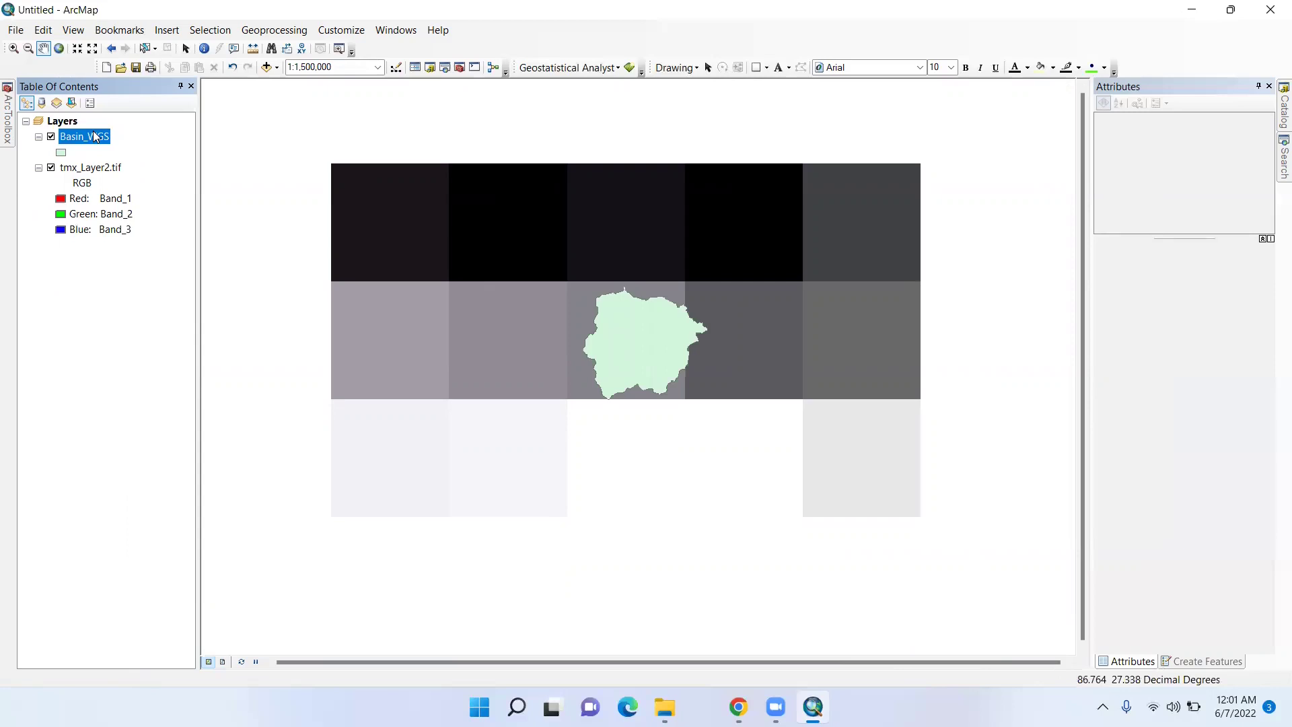
- Open Composite Bands under Data Management Tools > Raster > Raster Processing in ArcToolbox
left_click(8, 138)
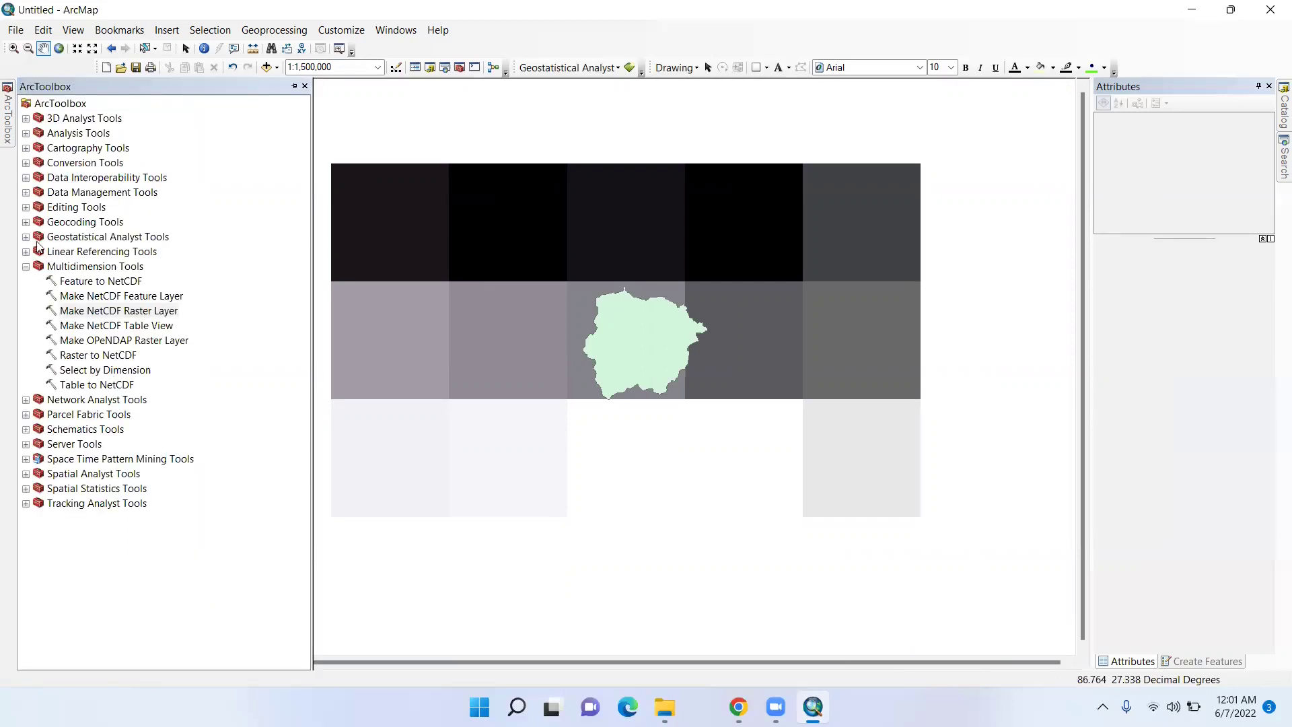
left_click(26, 193)
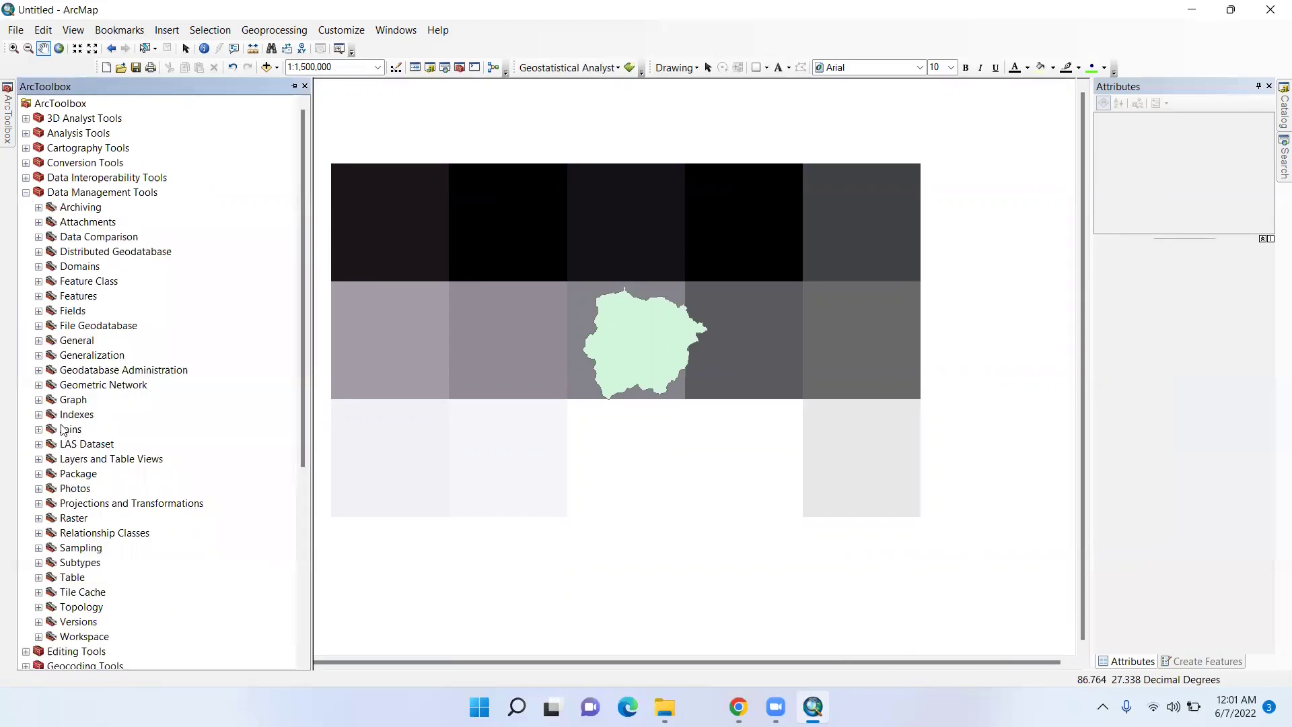
left_click(38, 518)
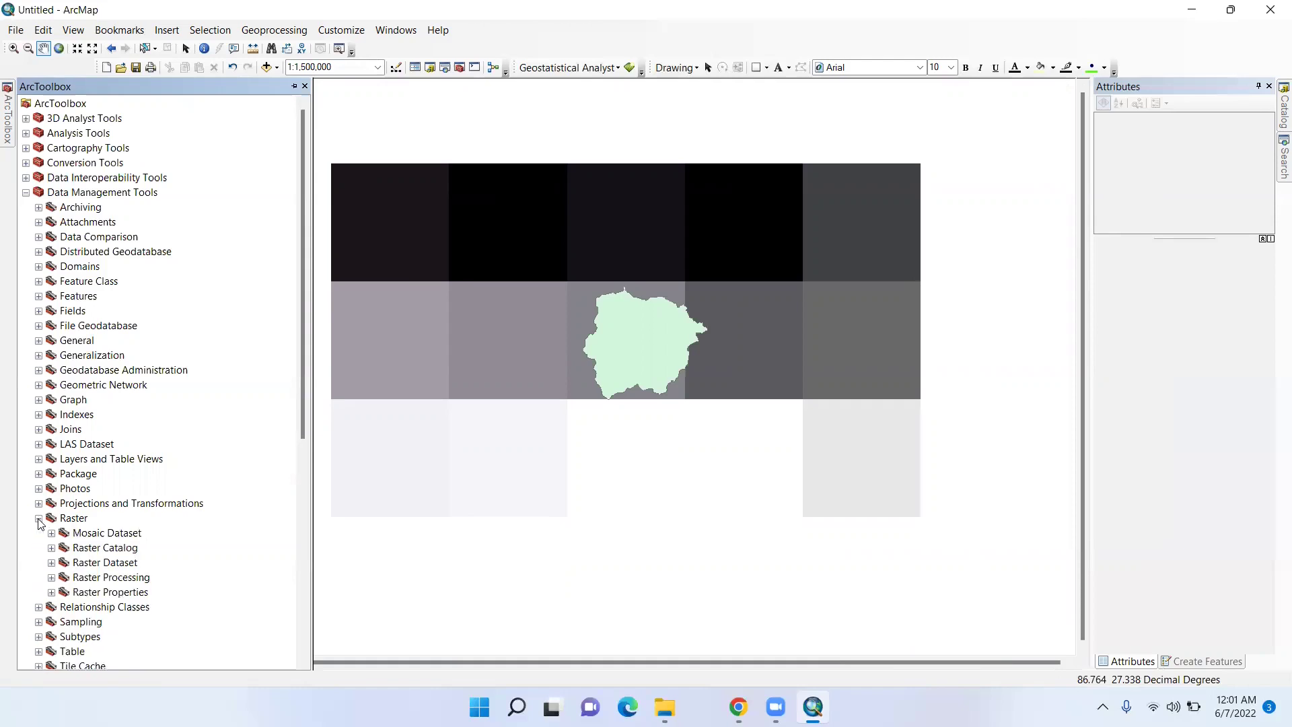
scroll(162, 467, "down", 1)
left_click(52, 533)
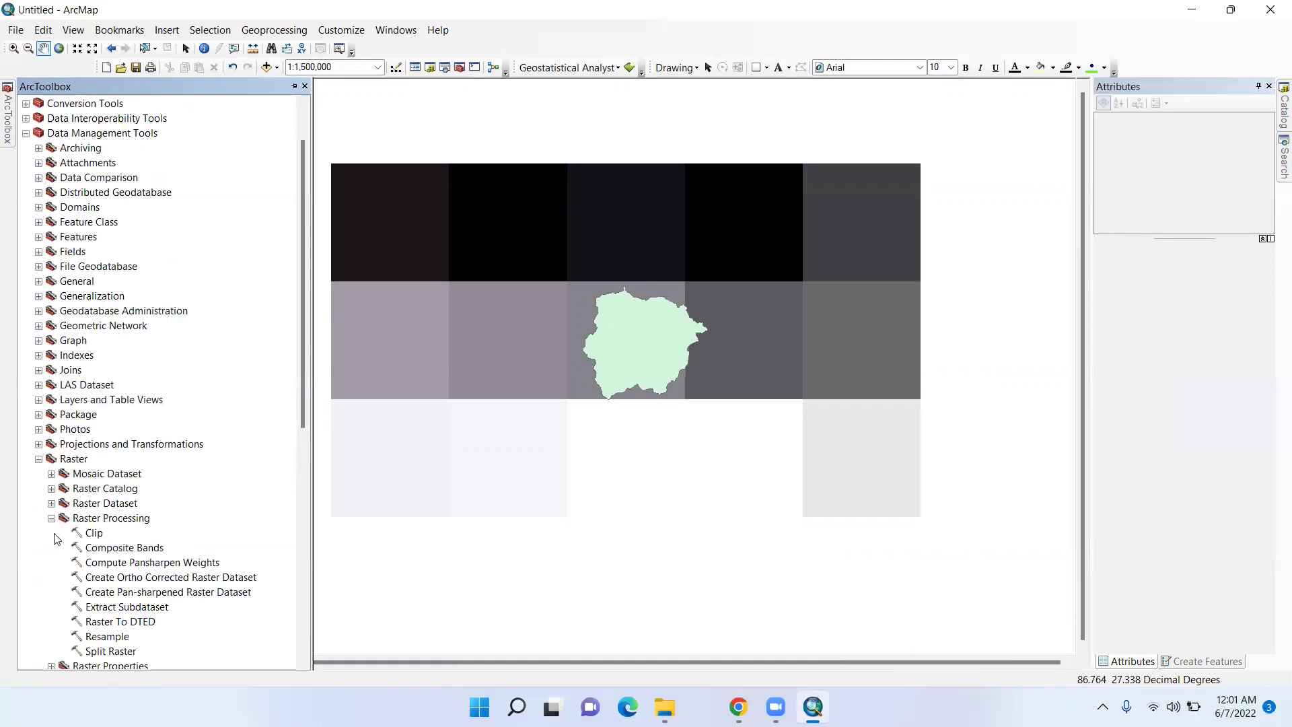
scroll(171, 485, "down", 1)
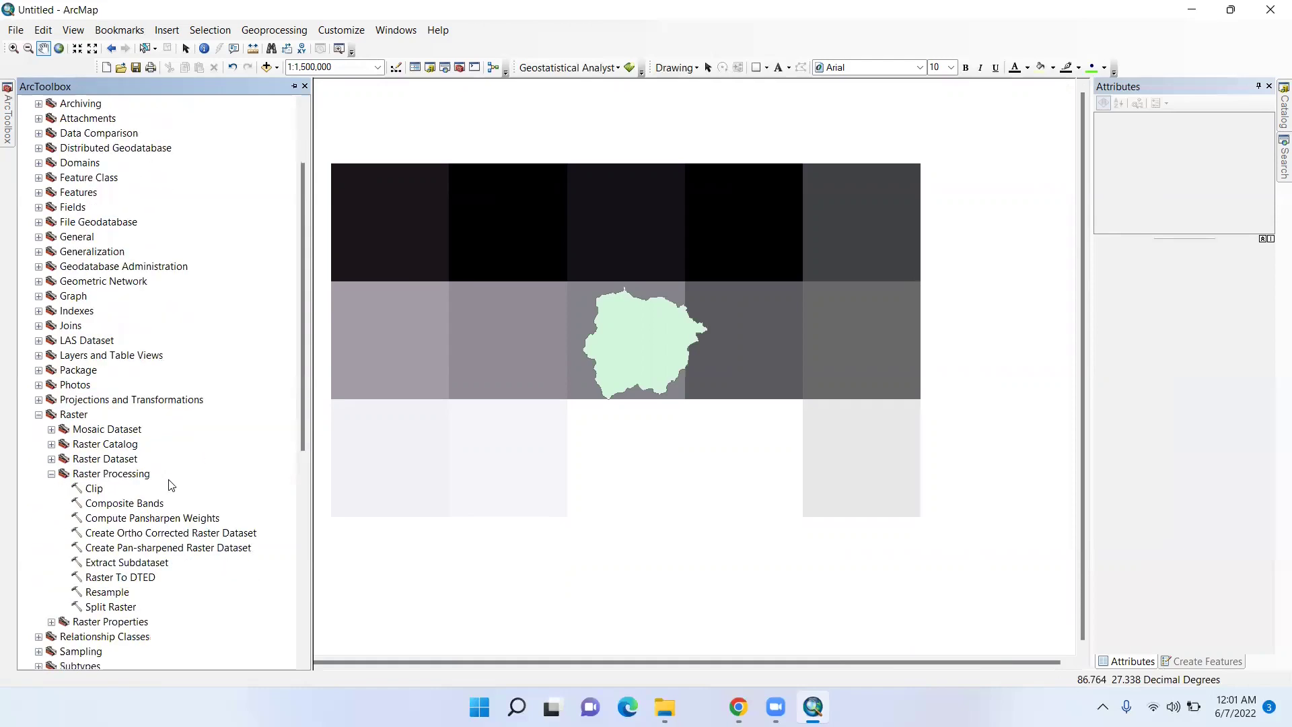
double_click(129, 508)
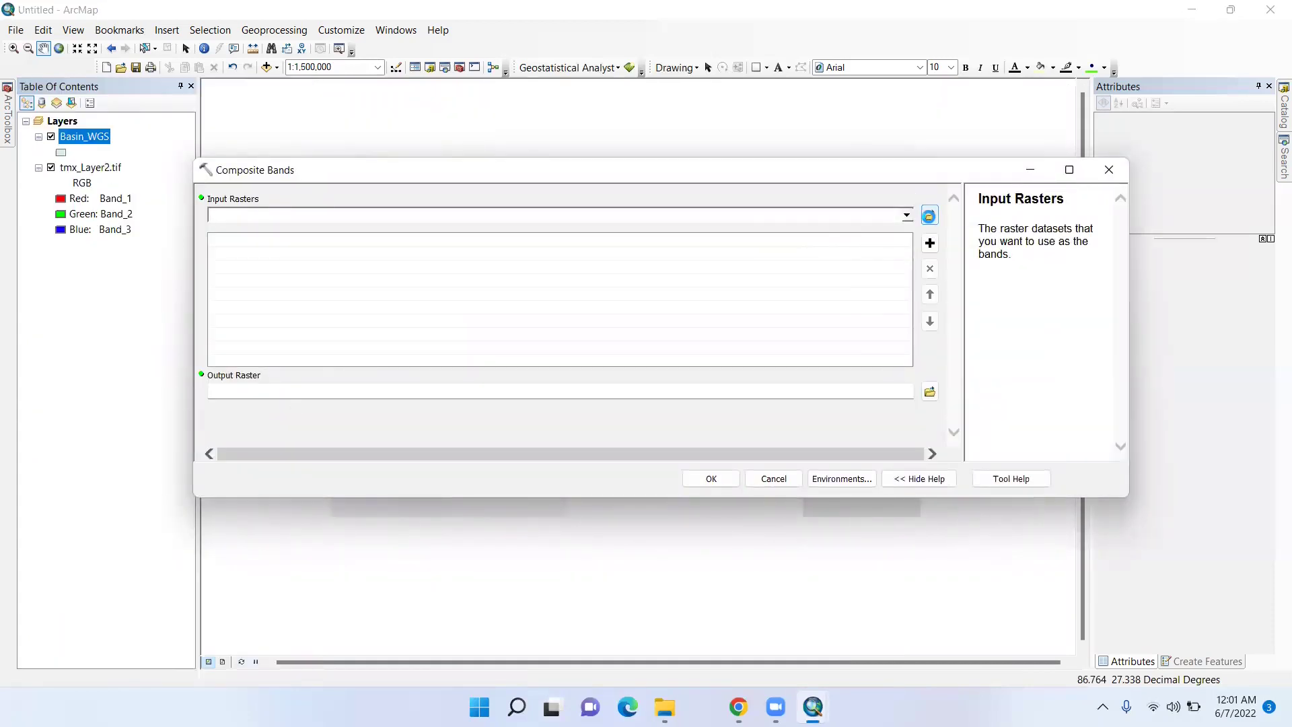
- Add Band_1 through Band_99 of Tmax\tmx_Layer2.tif as the input rasters
left_click(930, 216)
left_click(683, 228)
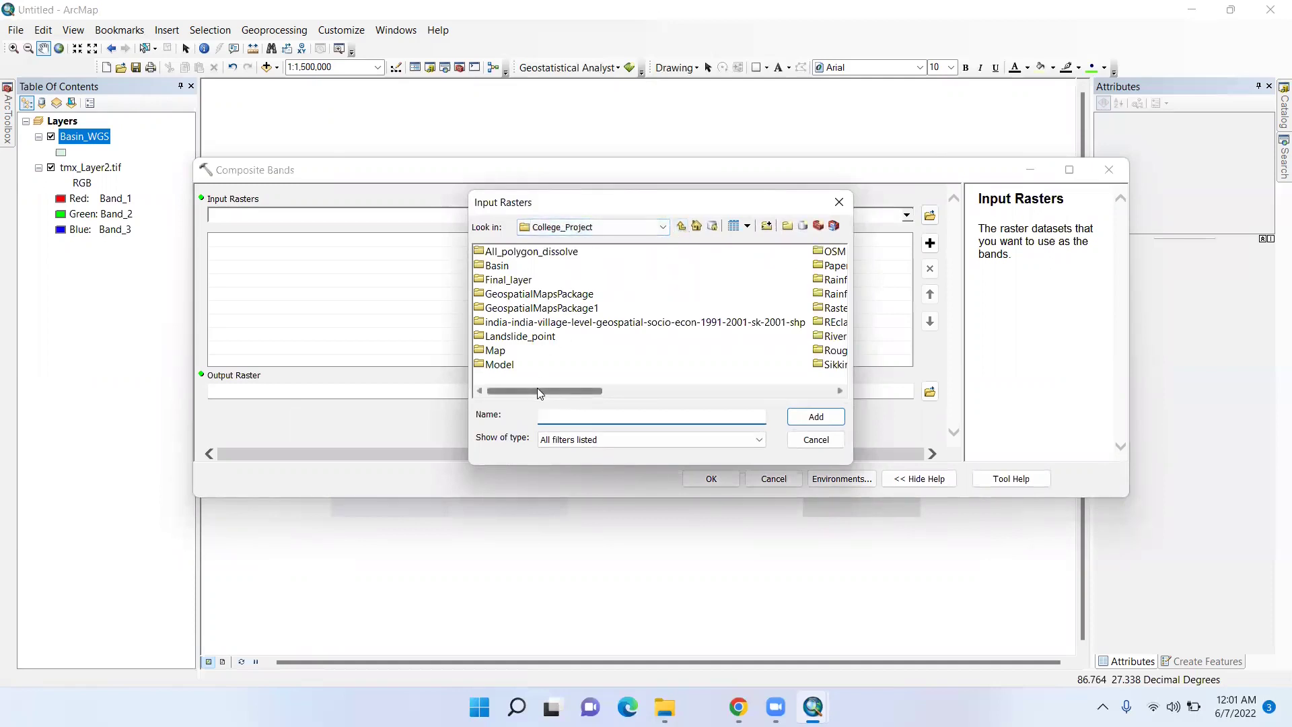
left_click_drag(543, 390, 660, 390)
left_click(831, 252)
double_click(829, 254)
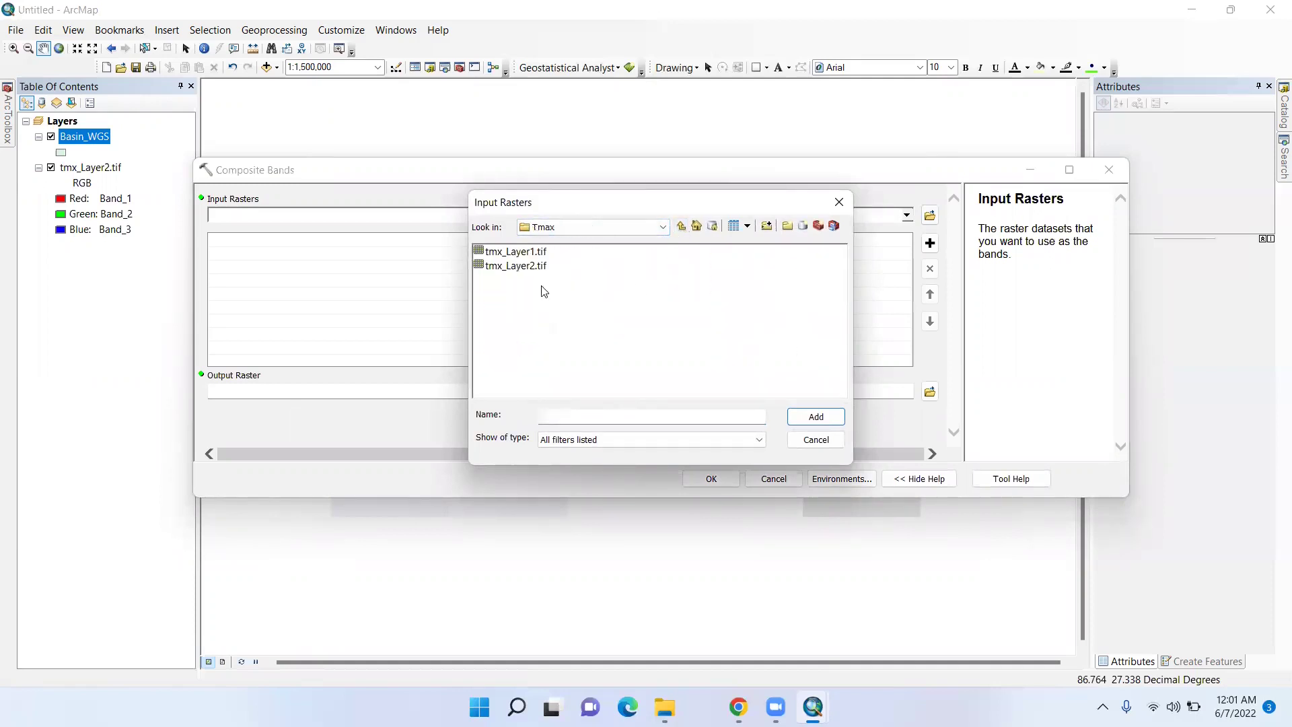
double_click(480, 266)
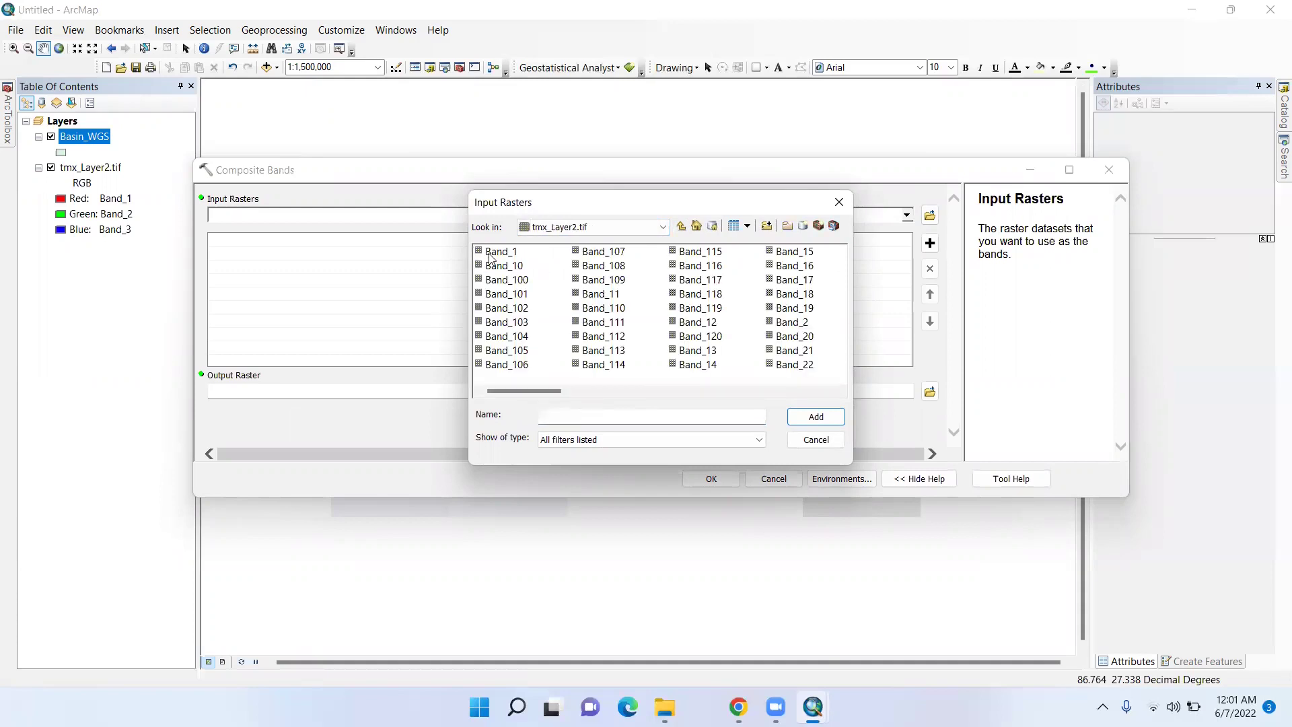
left_click(489, 255)
left_click_drag(516, 389, 777, 377)
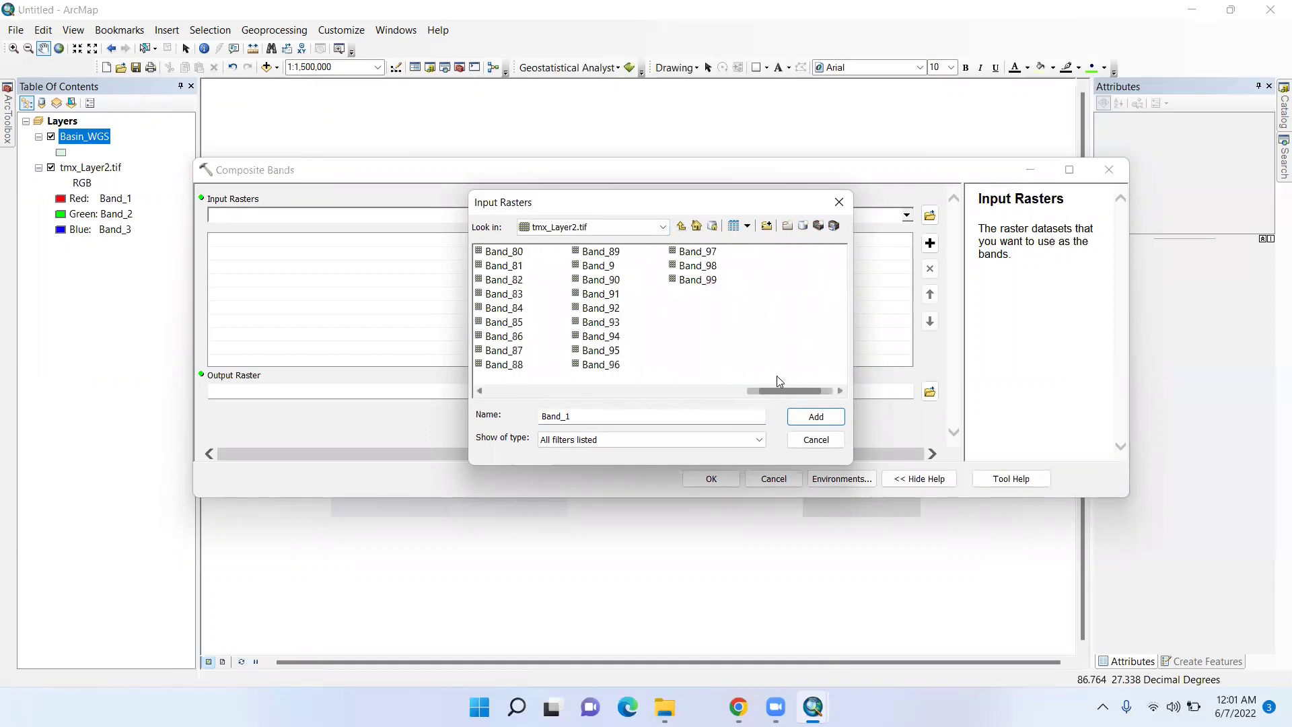
left_click(700, 286, "shift")
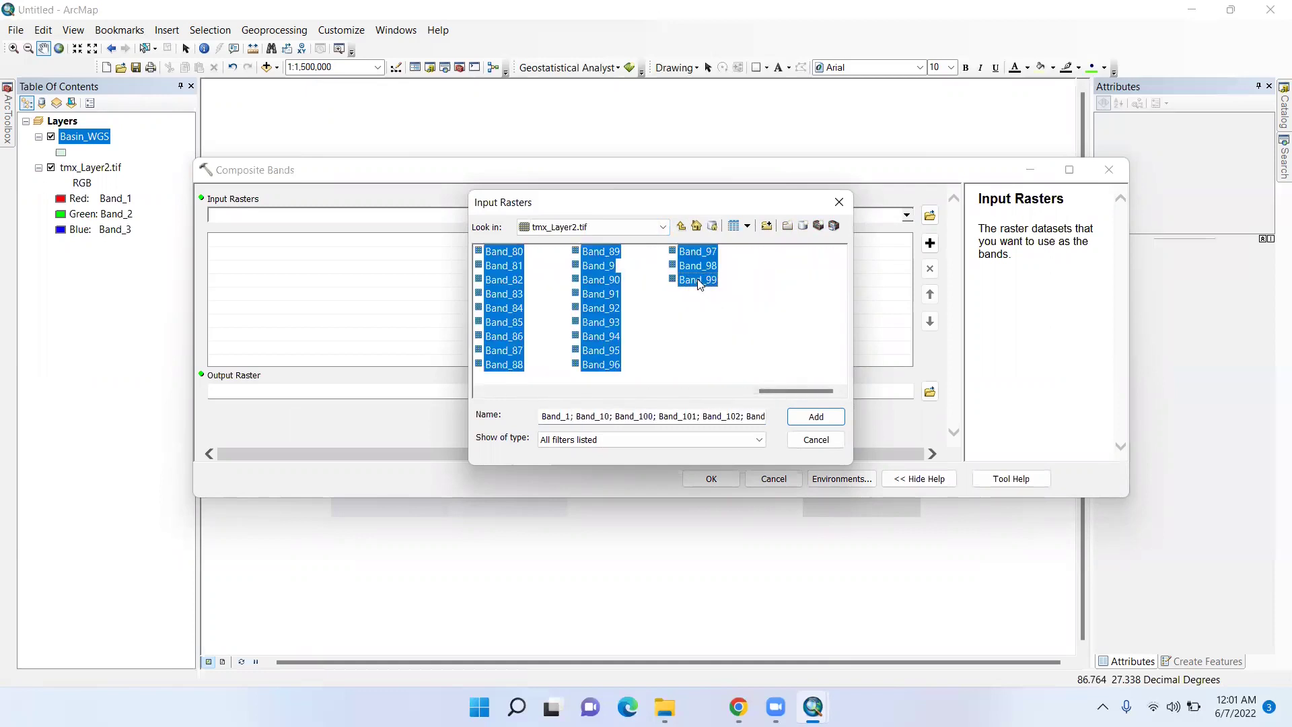
left_click(814, 418)
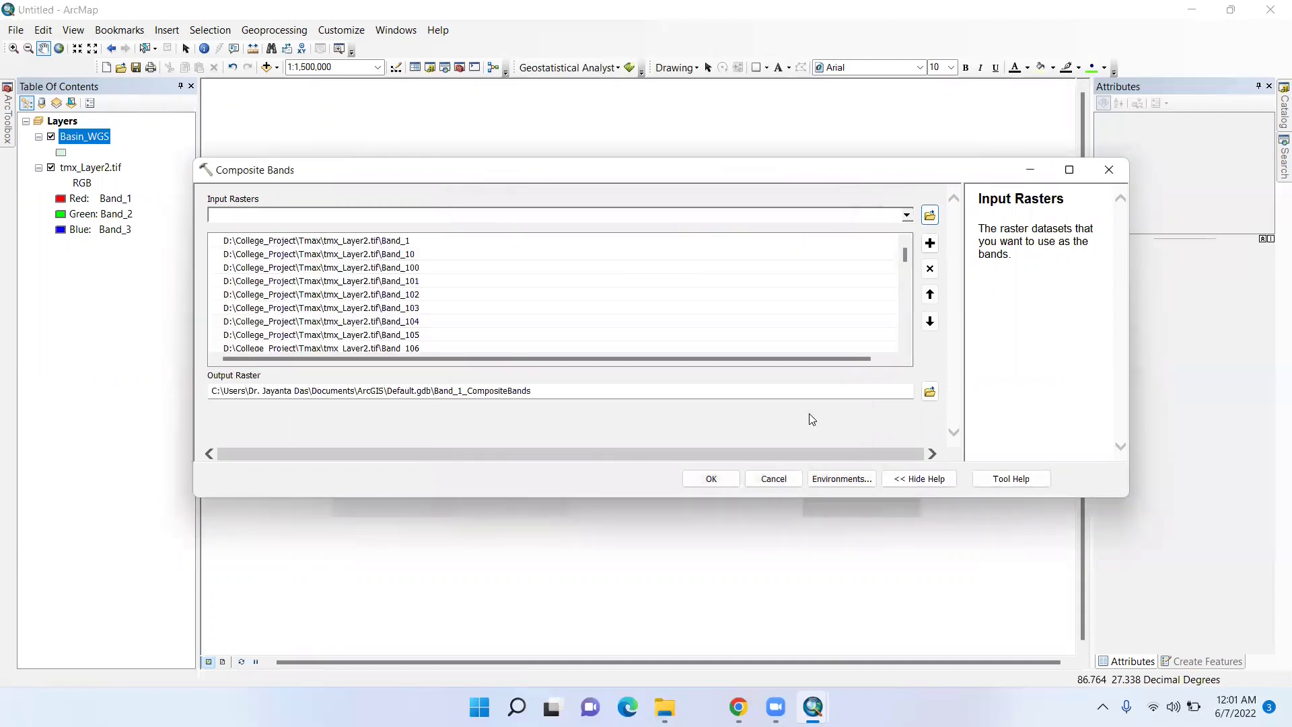
mouse_move(905, 257)
left_mouse_down()
mouse_move(908, 338)
mouse_move(905, 245)
left_mouse_up()
- Set the output to tmx_Layer_Composite.tif in the Tmax folder and run the tool
left_click(929, 391)
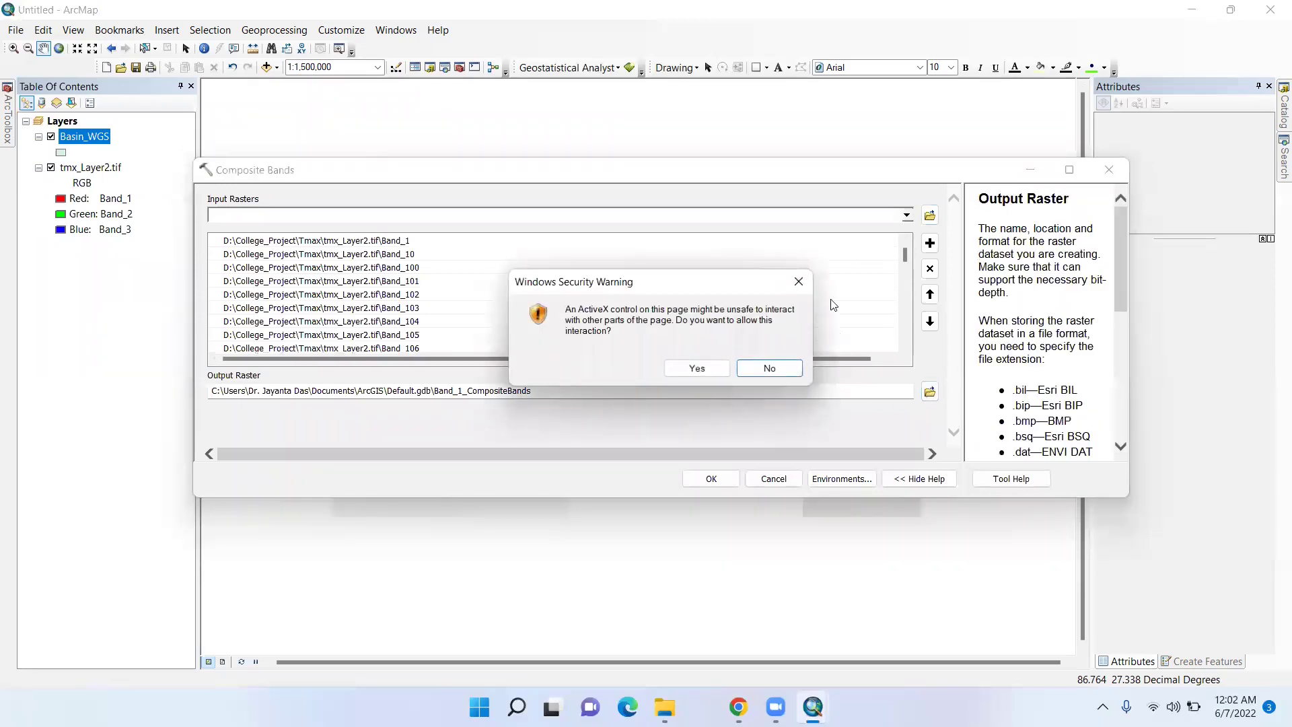
left_click(799, 281)
left_click(930, 390)
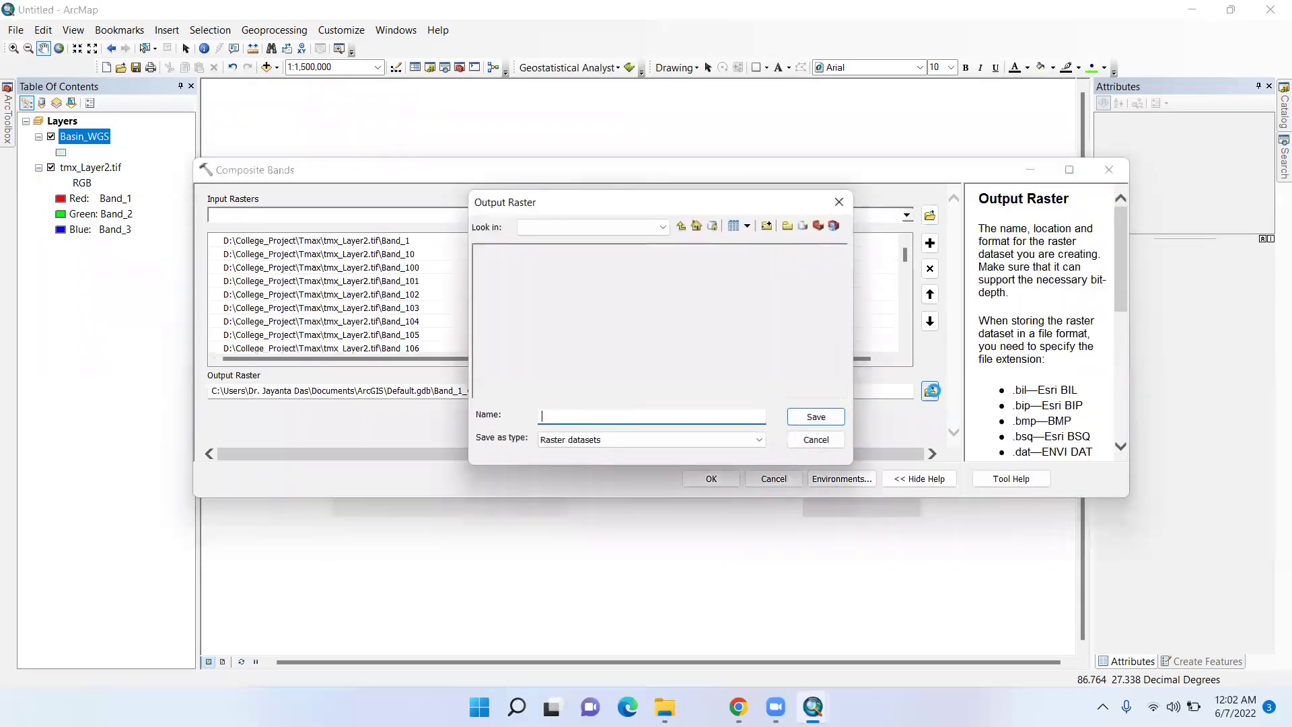
left_click(682, 226)
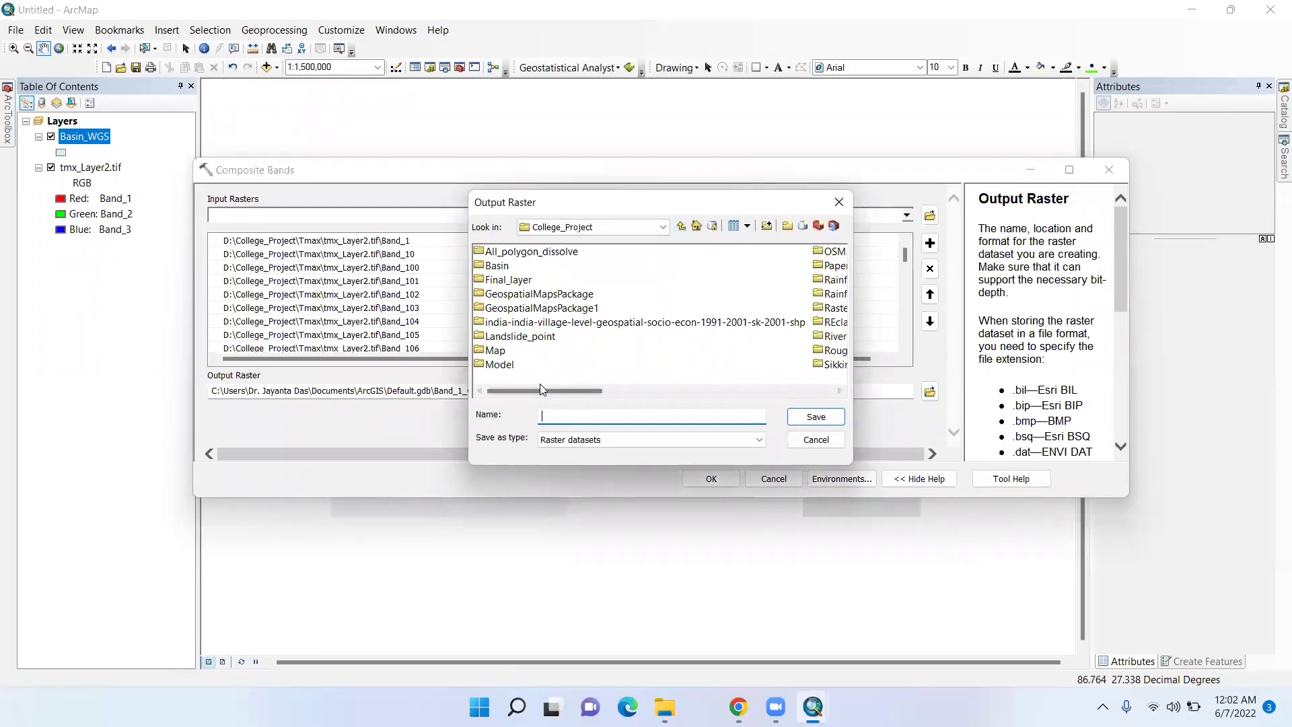
left_click_drag(539, 386, 753, 390)
double_click(828, 251)
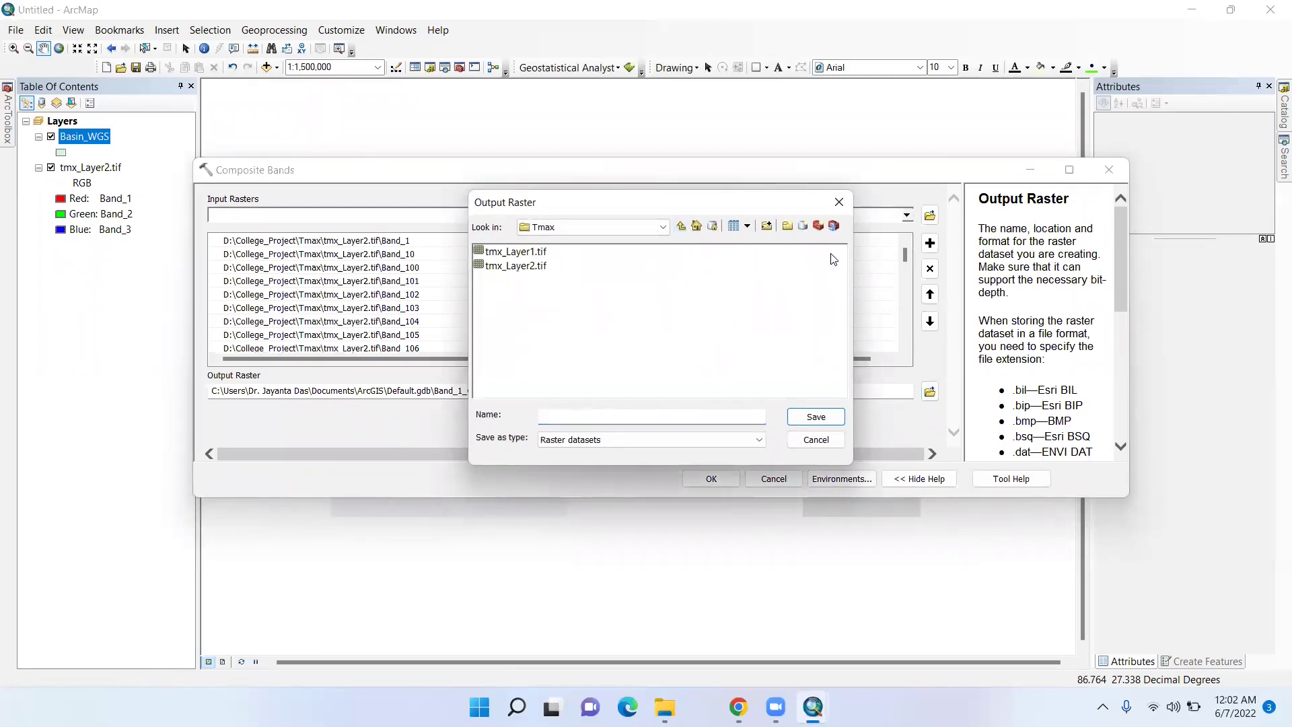
left_click(509, 266)
left_click(586, 416)
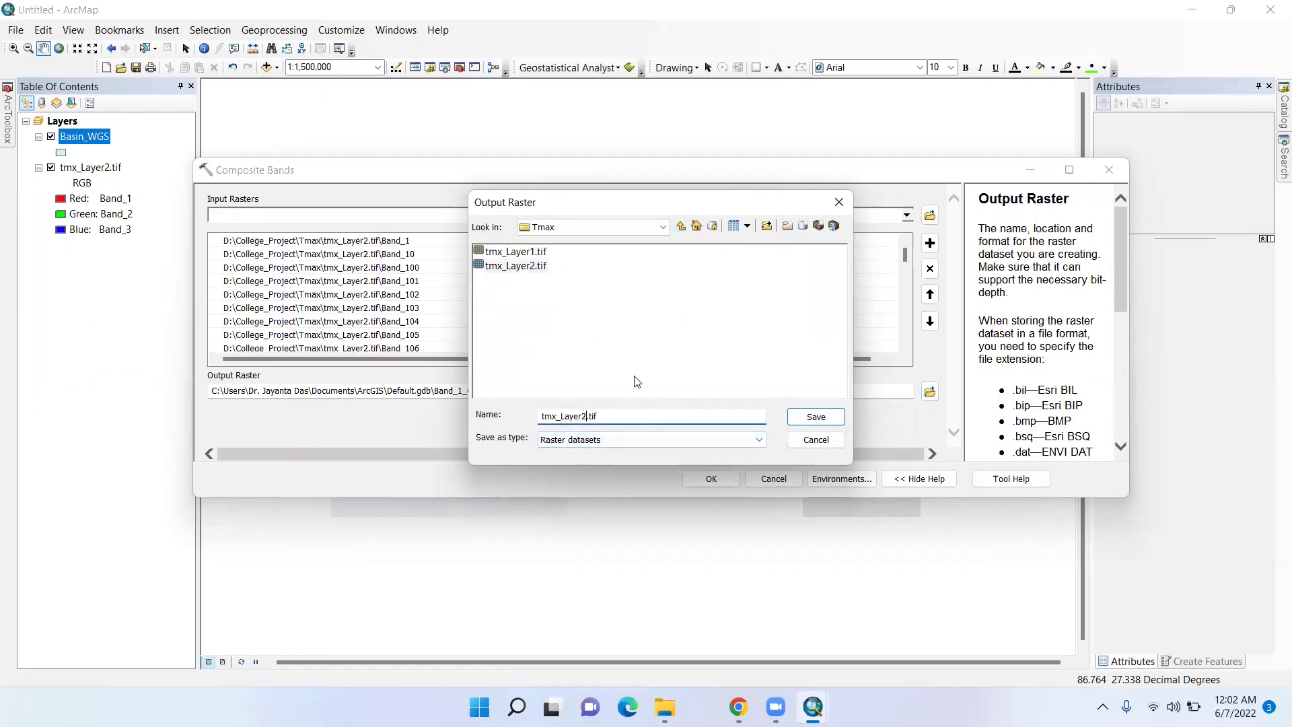
type("_Composite")
left_click(816, 417)
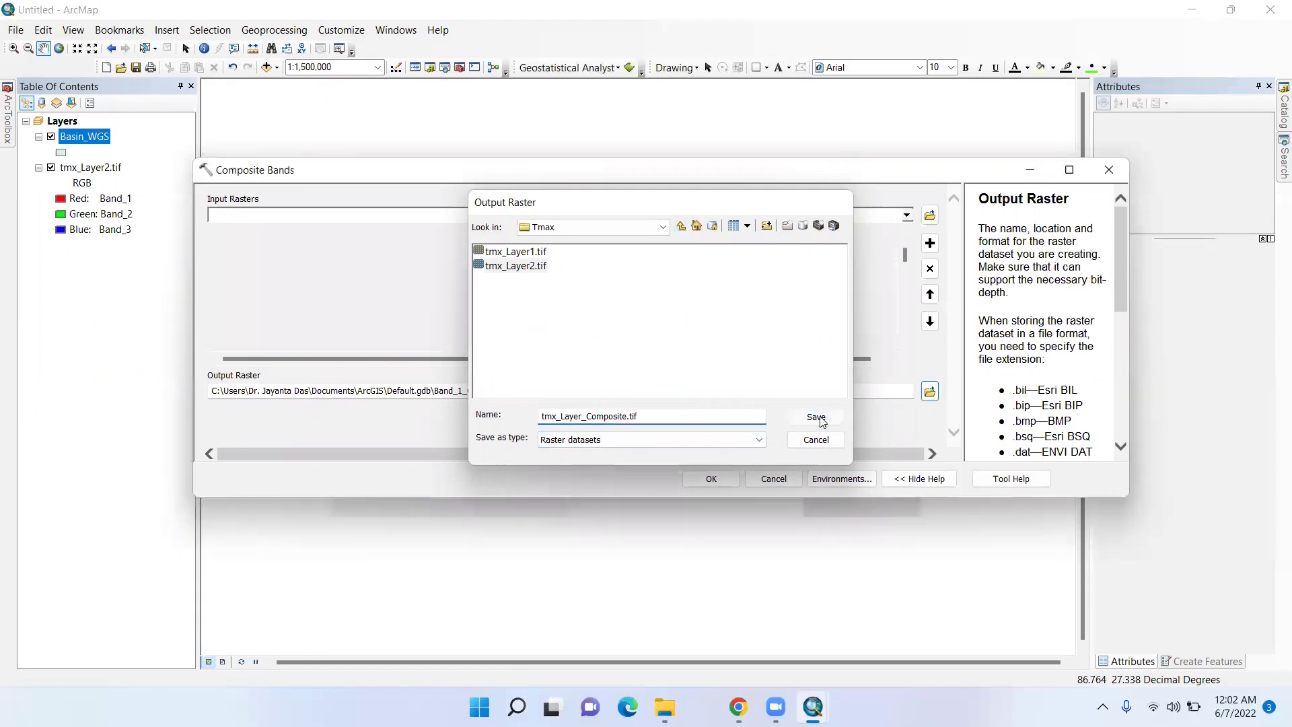
left_click(703, 477)
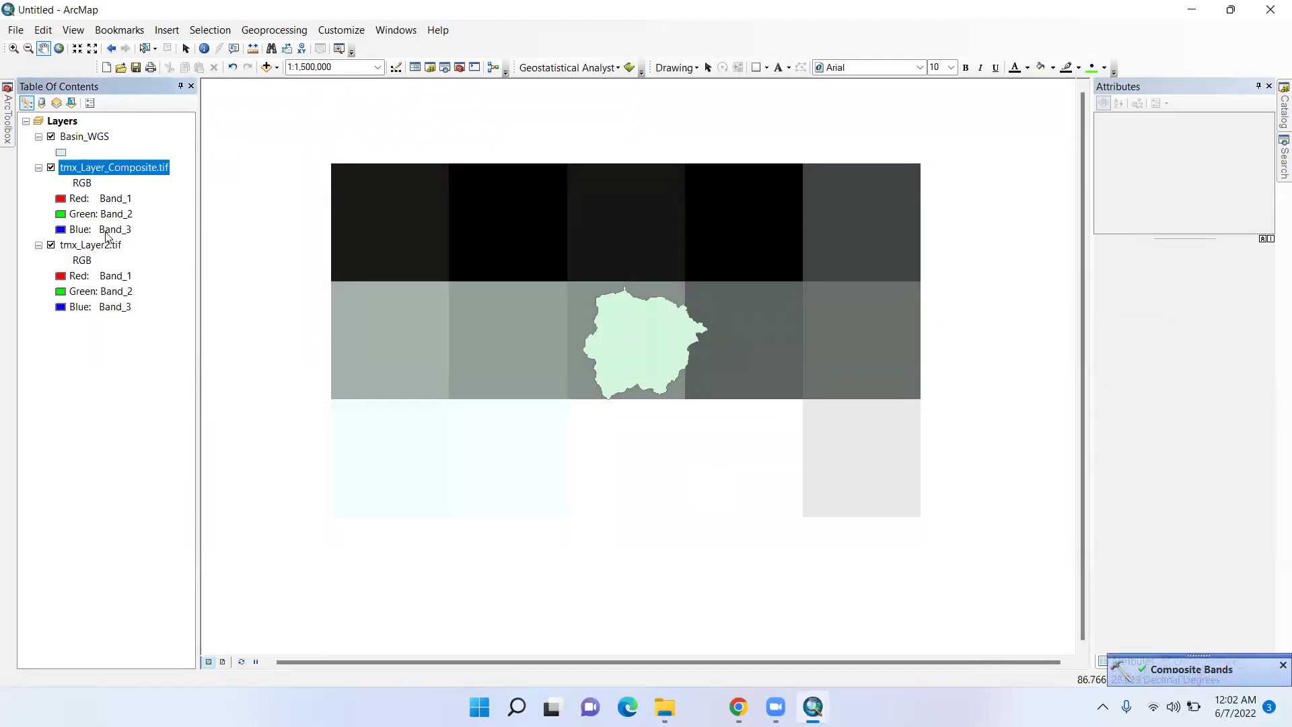
- Remove tmx_Layer2.tif from the map and expand Spatial Analyst Tools > Local in ArcToolbox
right_click(98, 246)
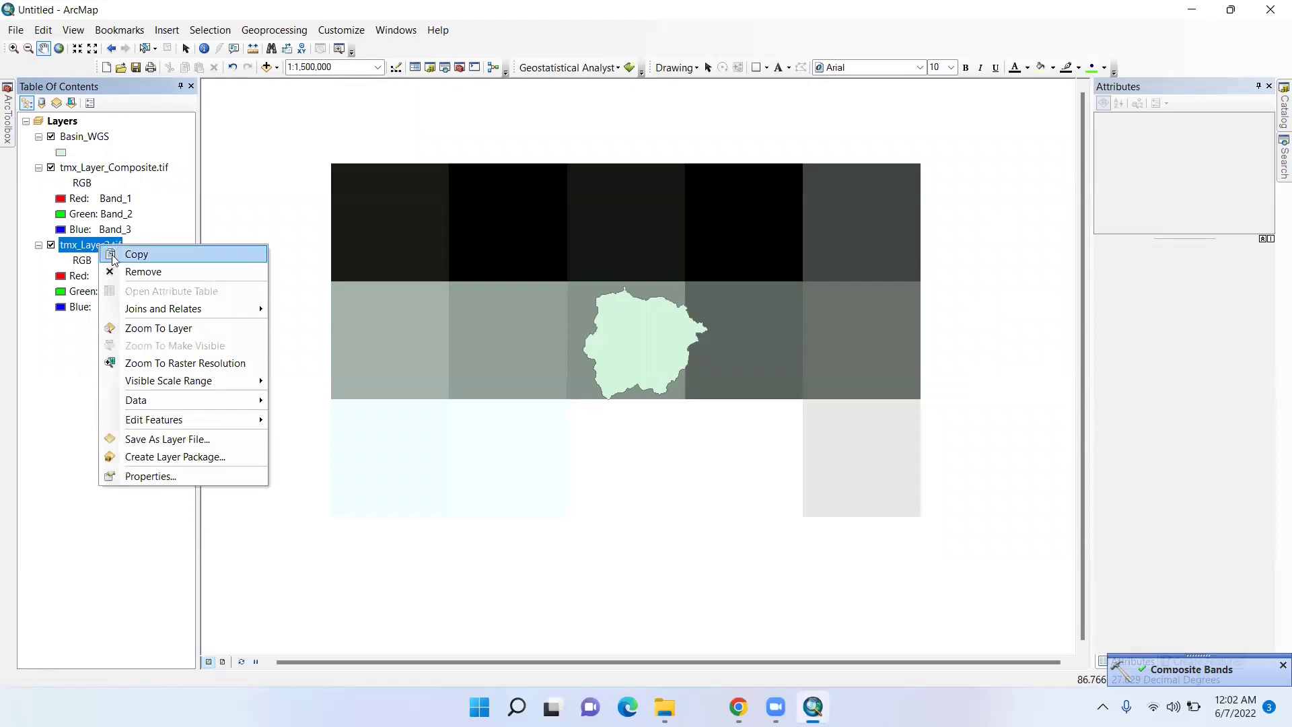
left_click(135, 271)
left_click(7, 115)
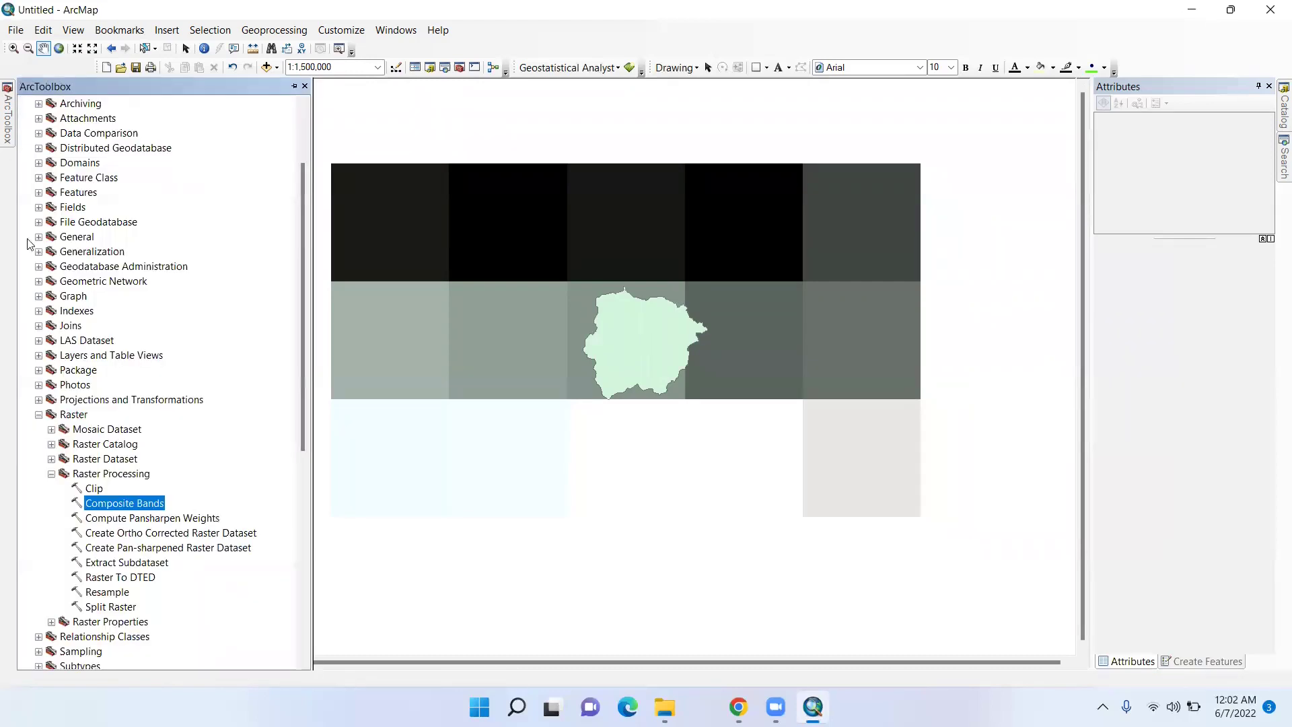
scroll(122, 453, "down", 6)
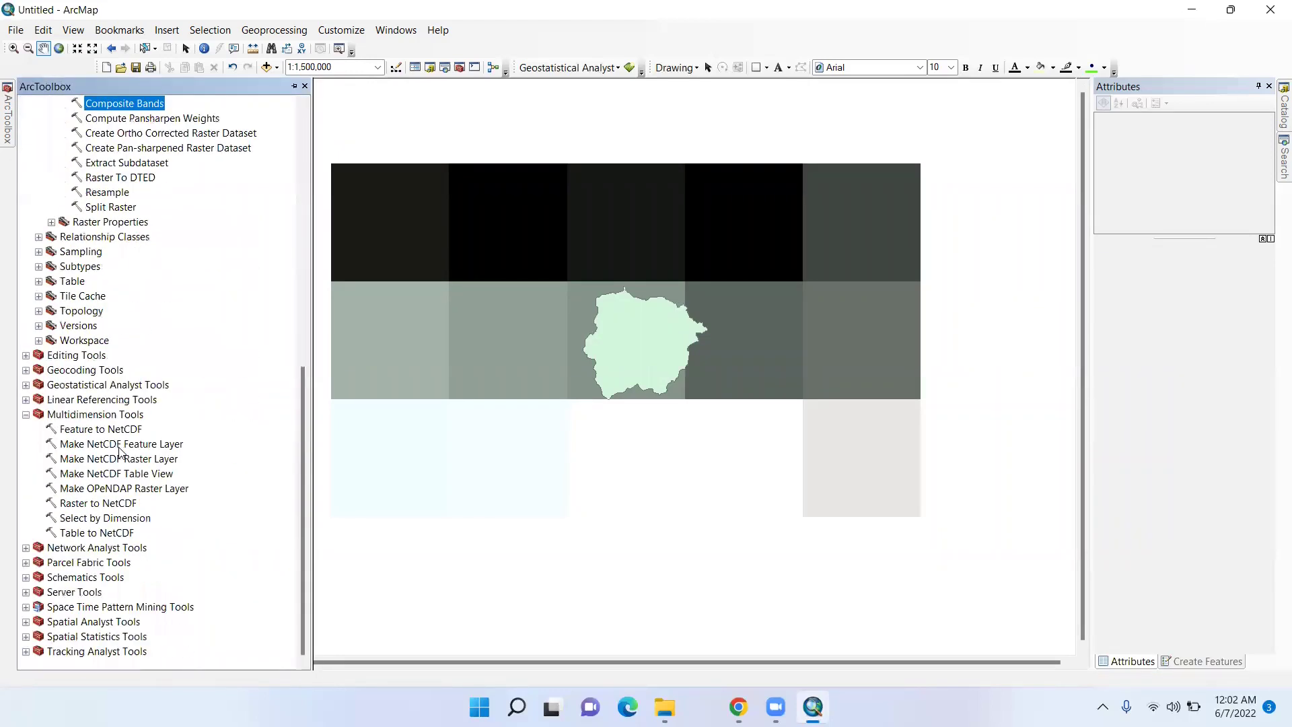
left_click(26, 622)
scroll(138, 441, "down", 1)
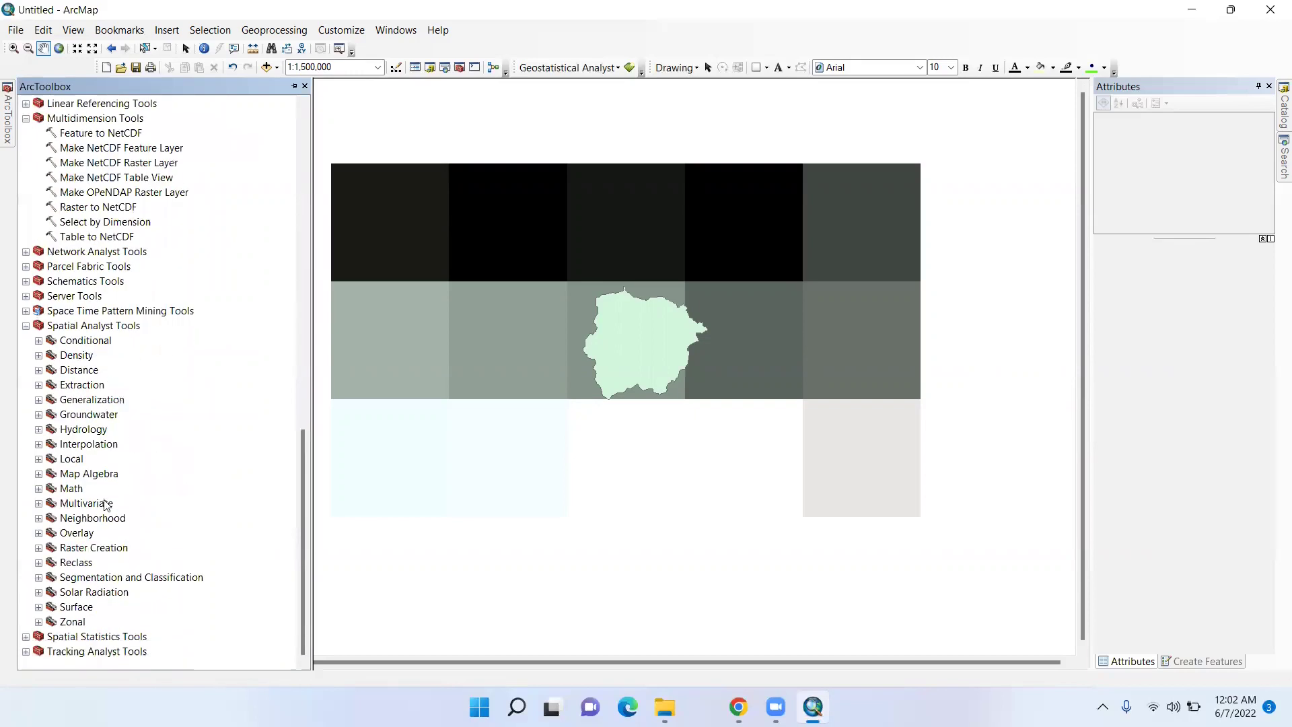
left_click(38, 459)
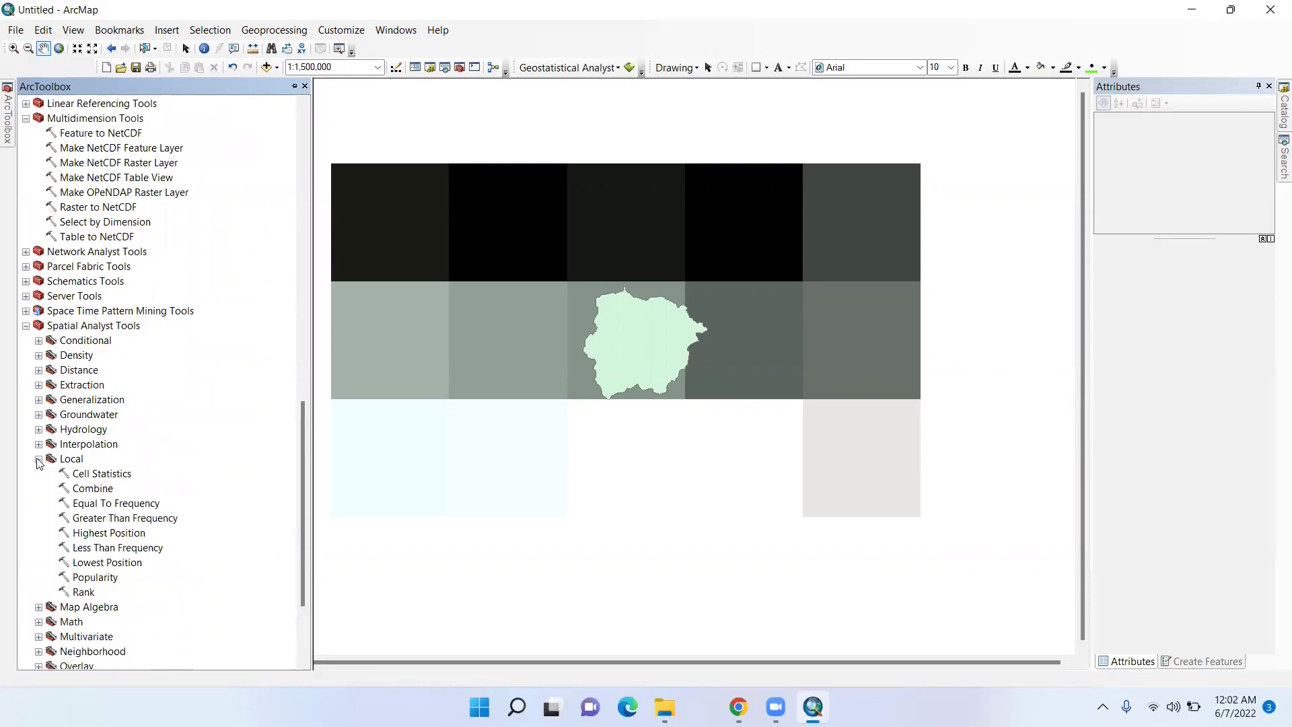
- Open Cell Statistics with tmx_Layer_Composite.tif as the input raster
double_click(100, 474)
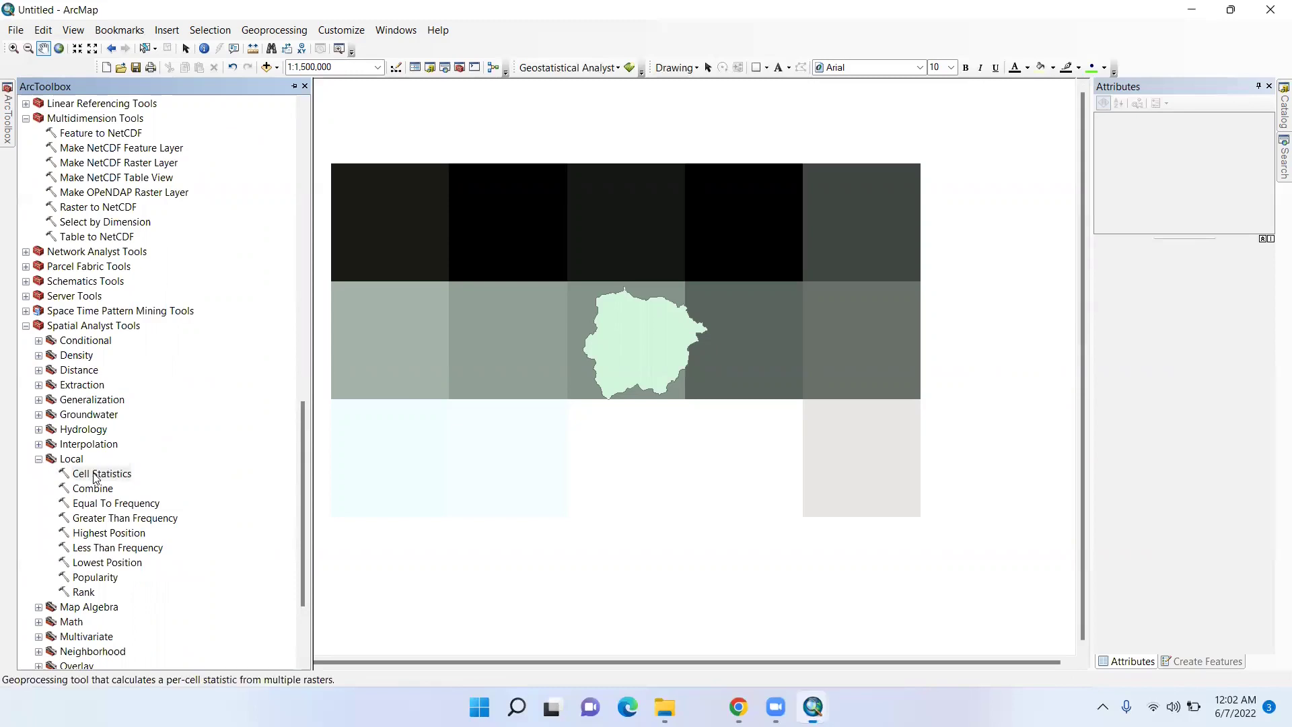
left_click(907, 216)
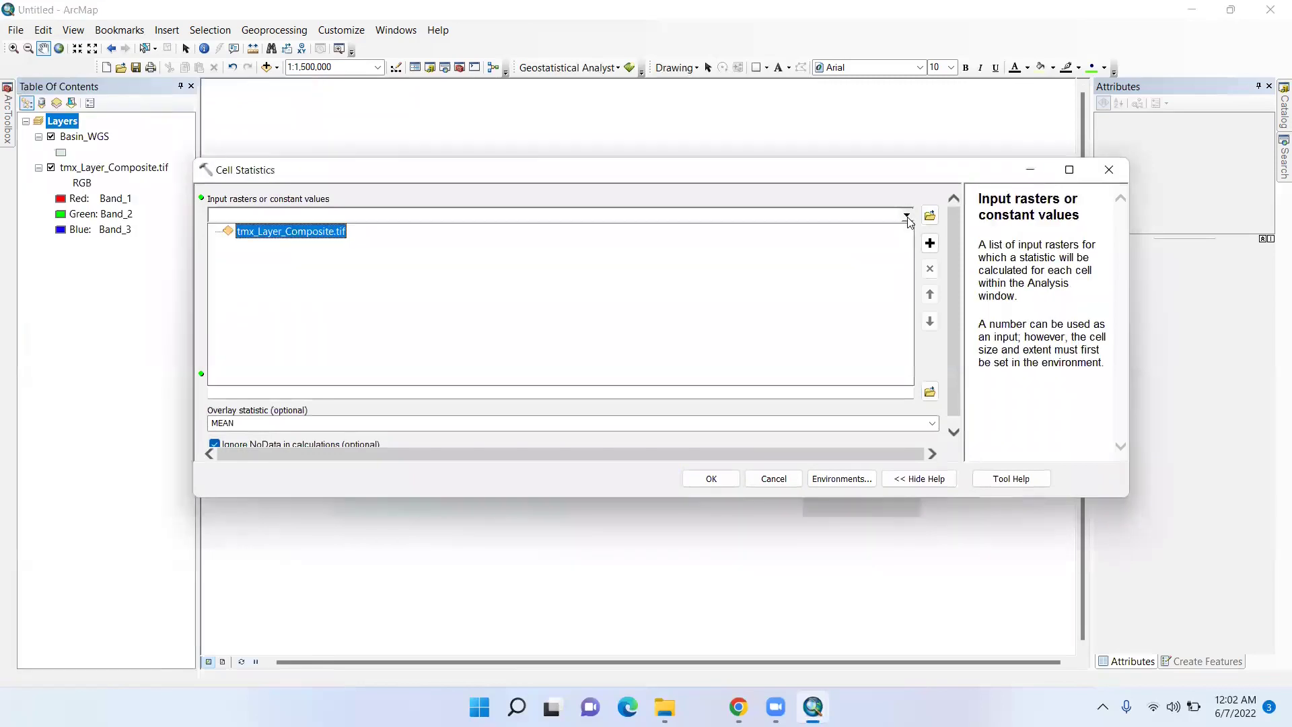
left_click(273, 232)
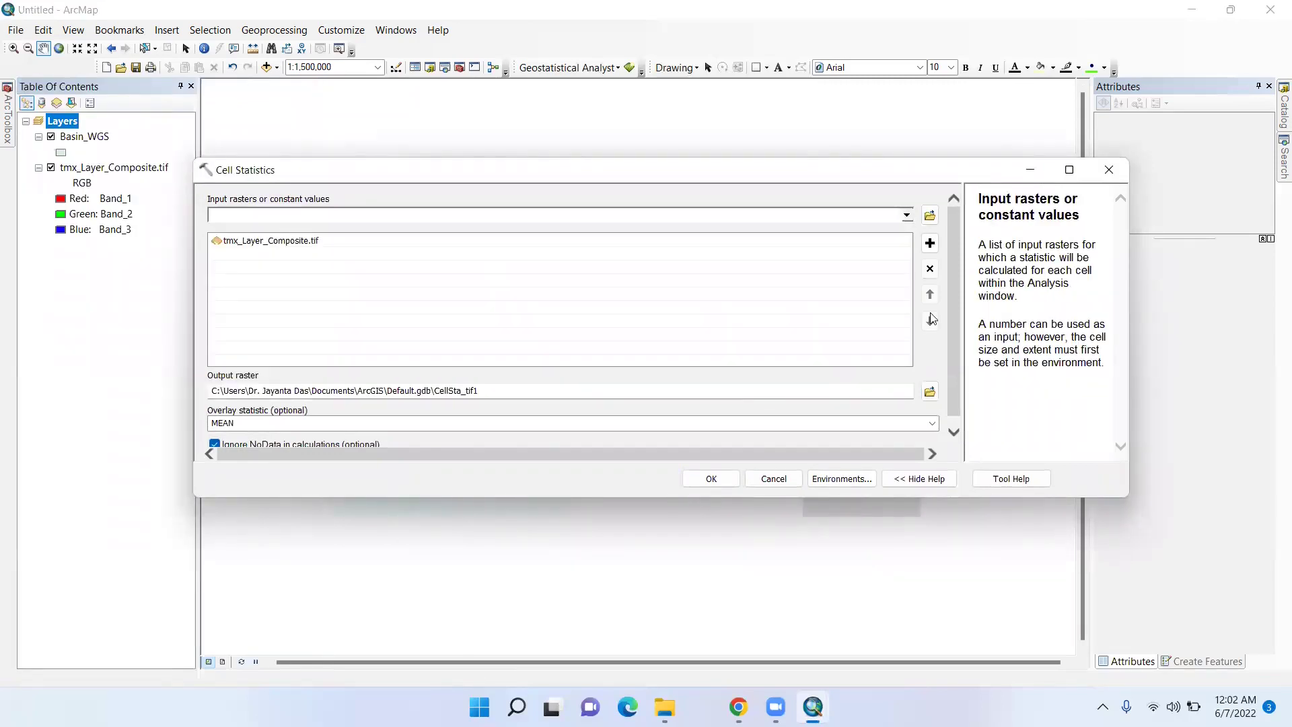
scroll(959, 325, "down", 1)
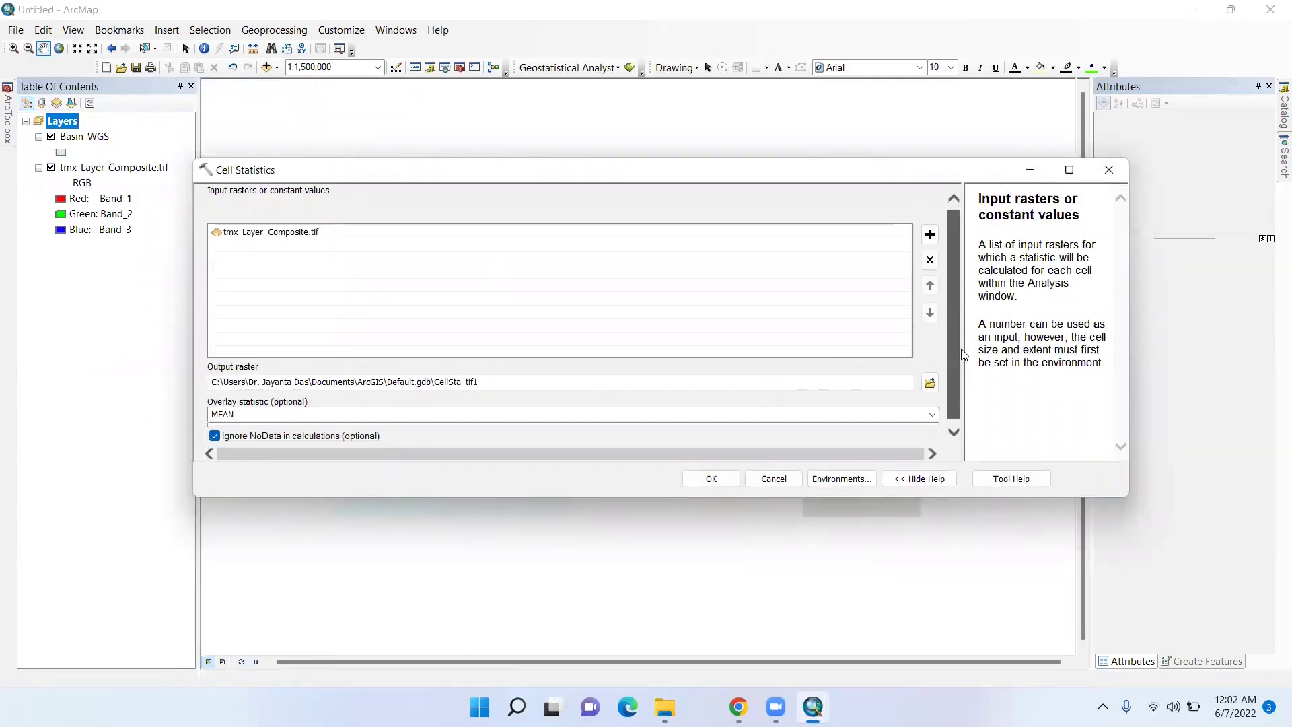
- Set the output raster to tmx_2011_2020.tif in D:\College_Project\Tmax
left_click(931, 380)
left_click(810, 288)
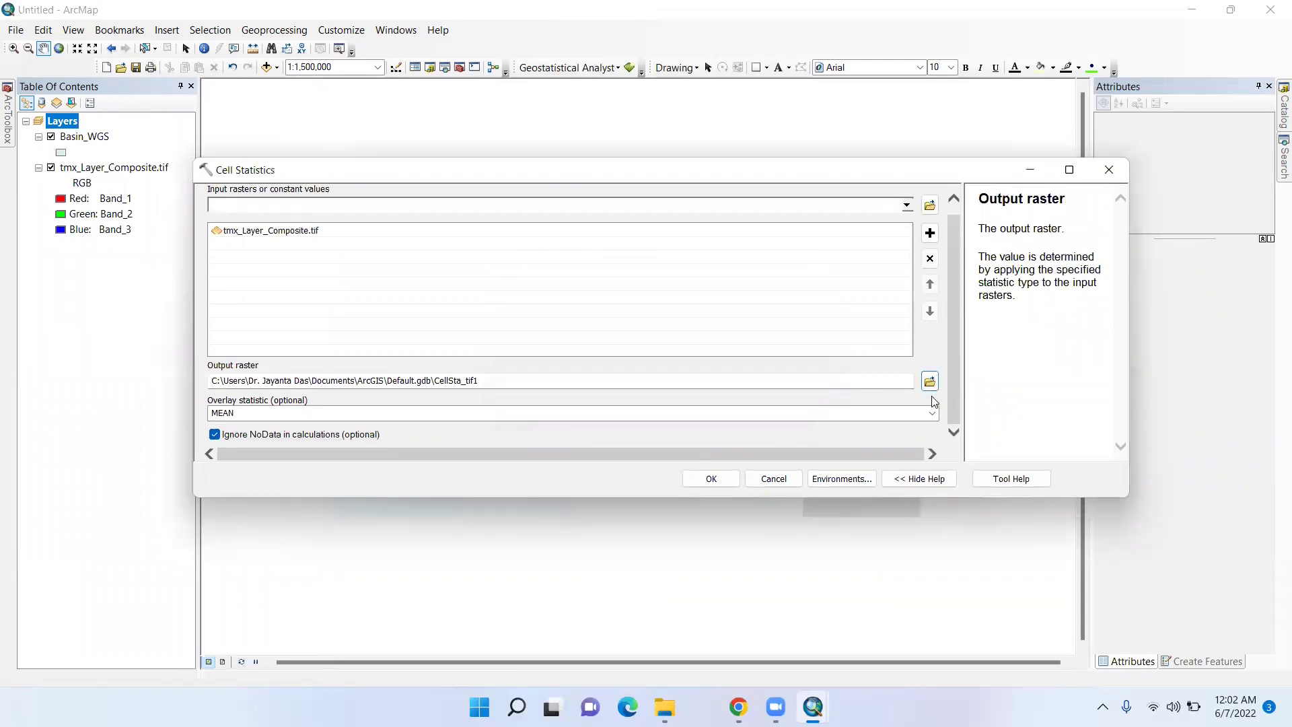
left_click(929, 381)
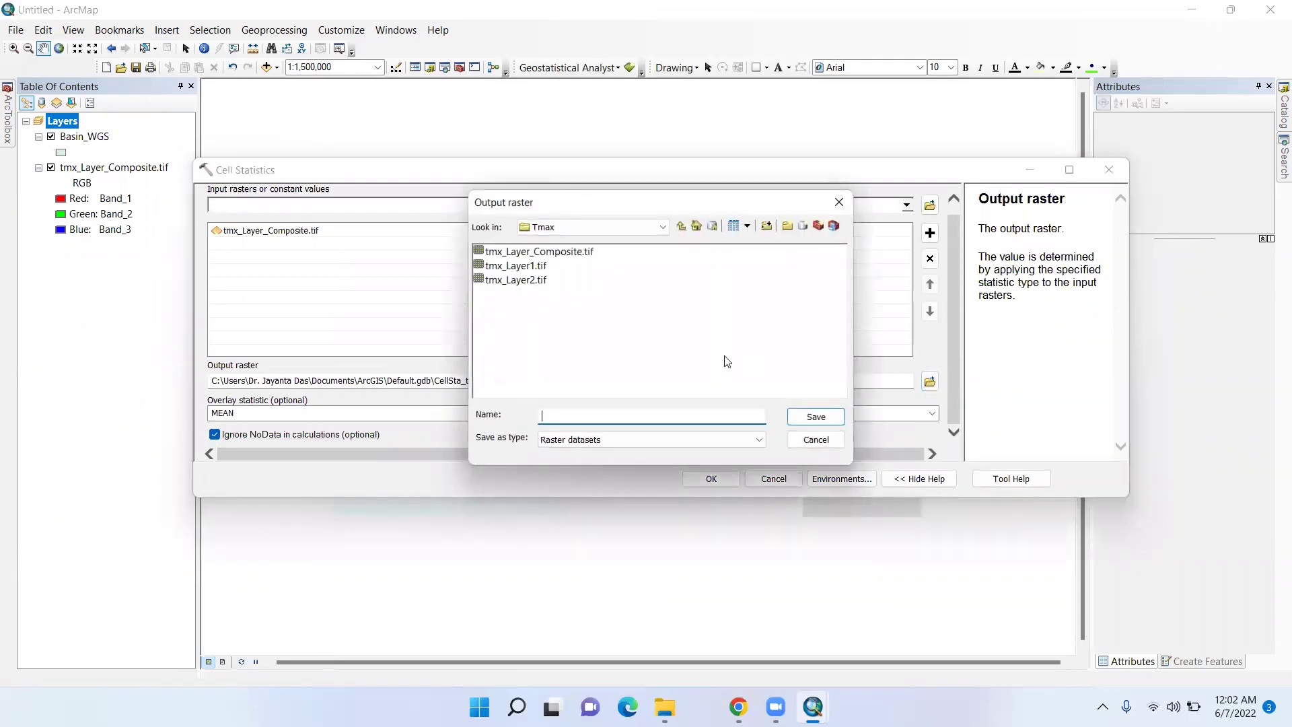
left_click(535, 258)
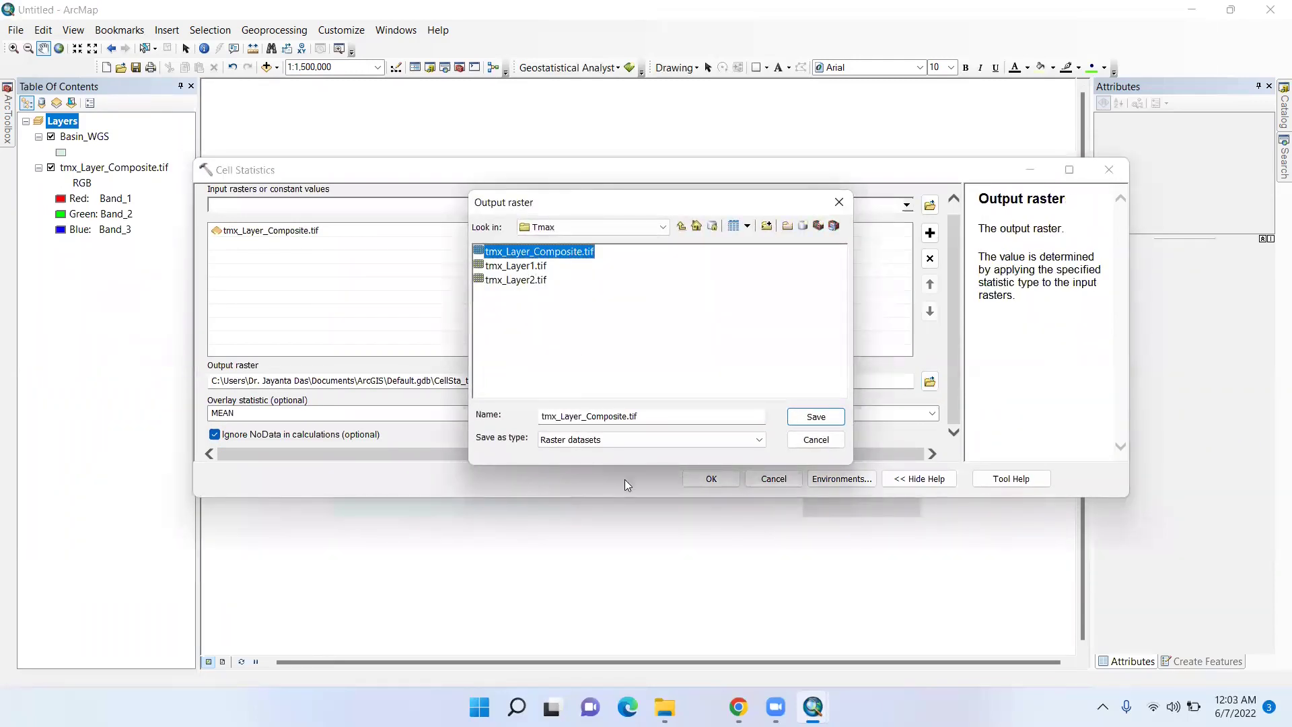
left_click(629, 415)
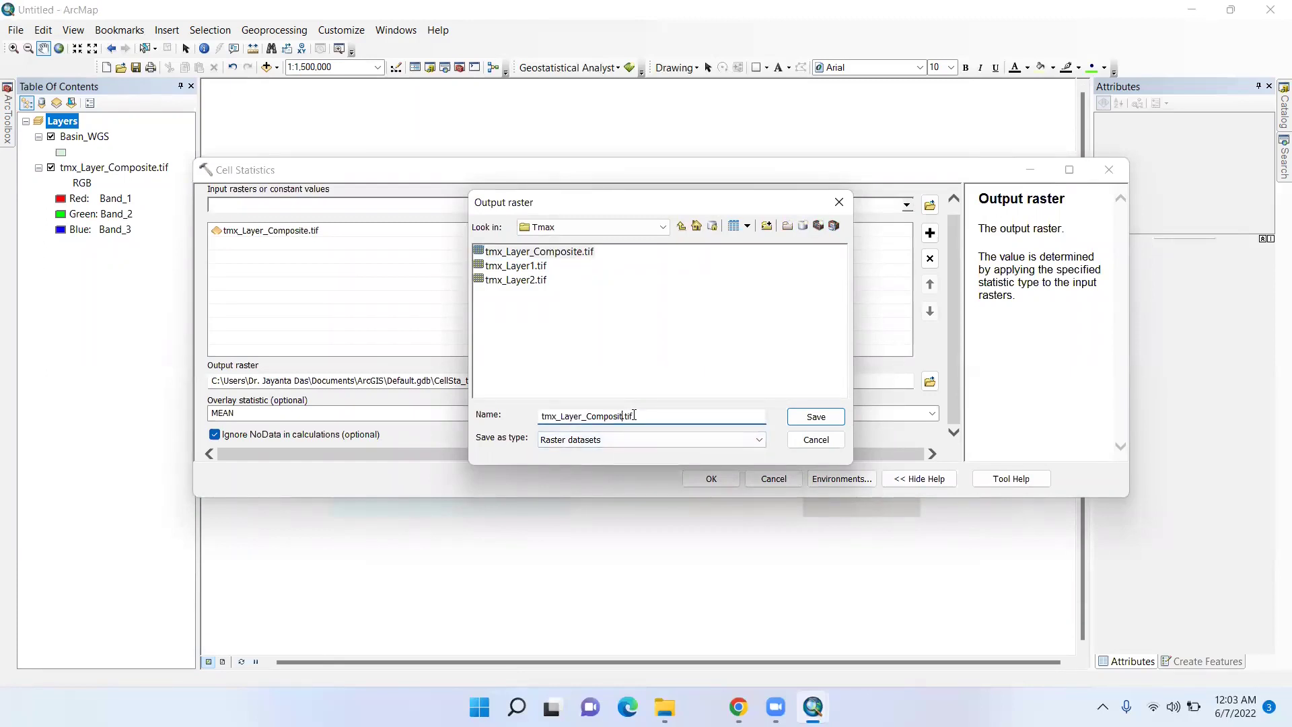
key("BackSpace")
key("BackSpace")
key("BackSpace")
key("BackSpace")
key("BackSpace")
key("BackSpace")
key("BackSpace")
key("BackSpace")
key("BackSpace")
key("BackSpace")
key("BackSpace")
key("BackSpace")
type("2011_2020")
left_click(815, 415)
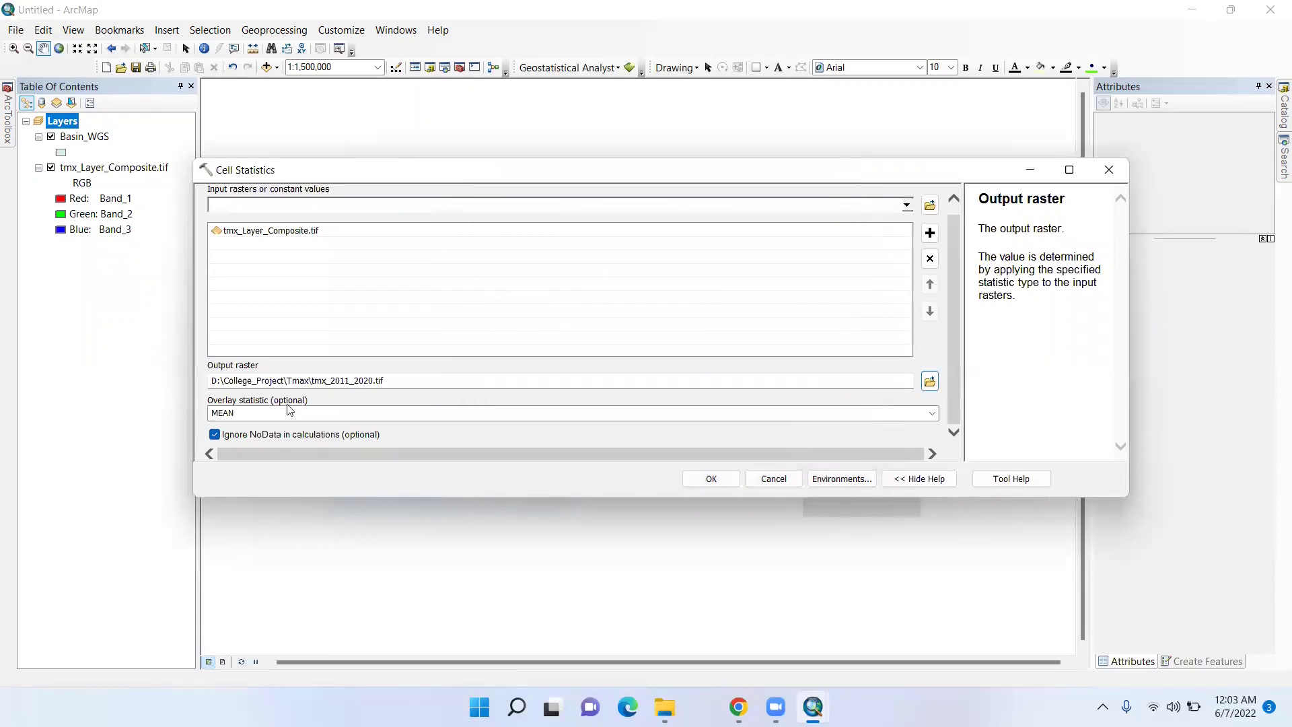
- Keep MEAN as the overlay statistic and run Cell Statistics
left_click(931, 413)
left_click(235, 429)
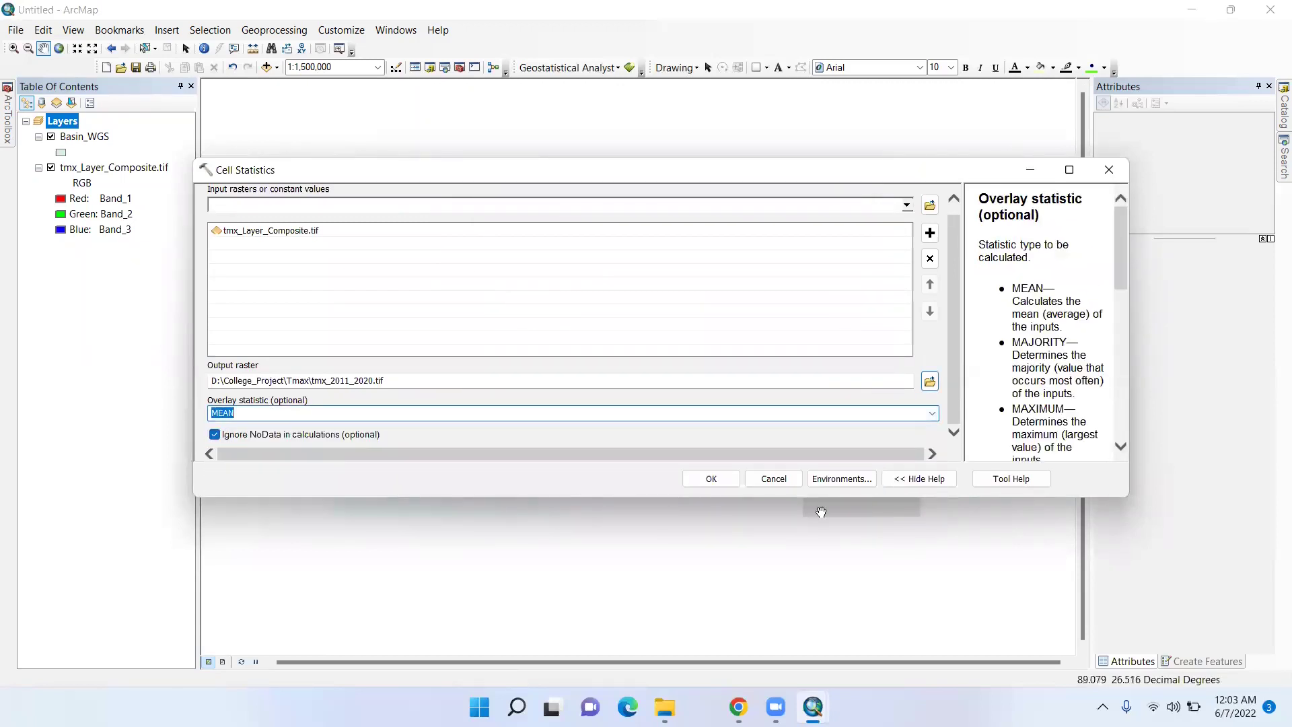
left_click(718, 484)
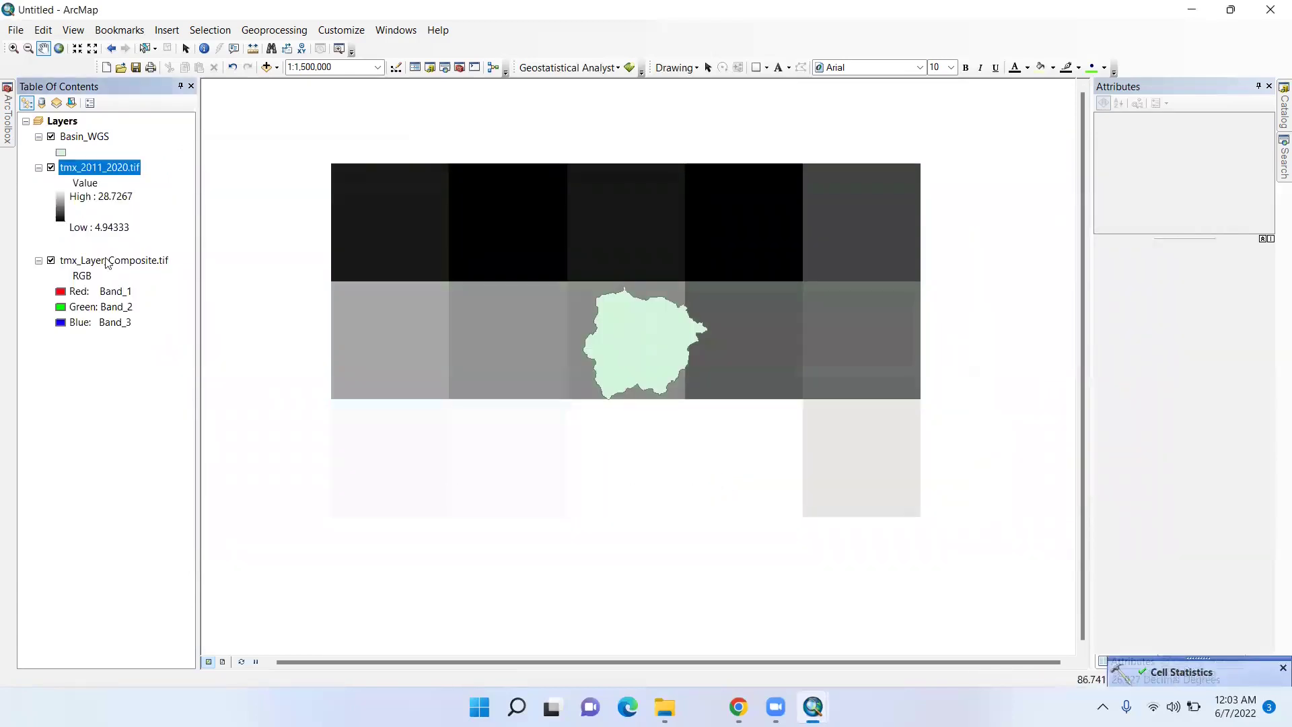
- Remove the tmx_Layer_Composite.tif layer from the Table of Contents
left_click(101, 261)
right_click(101, 261)
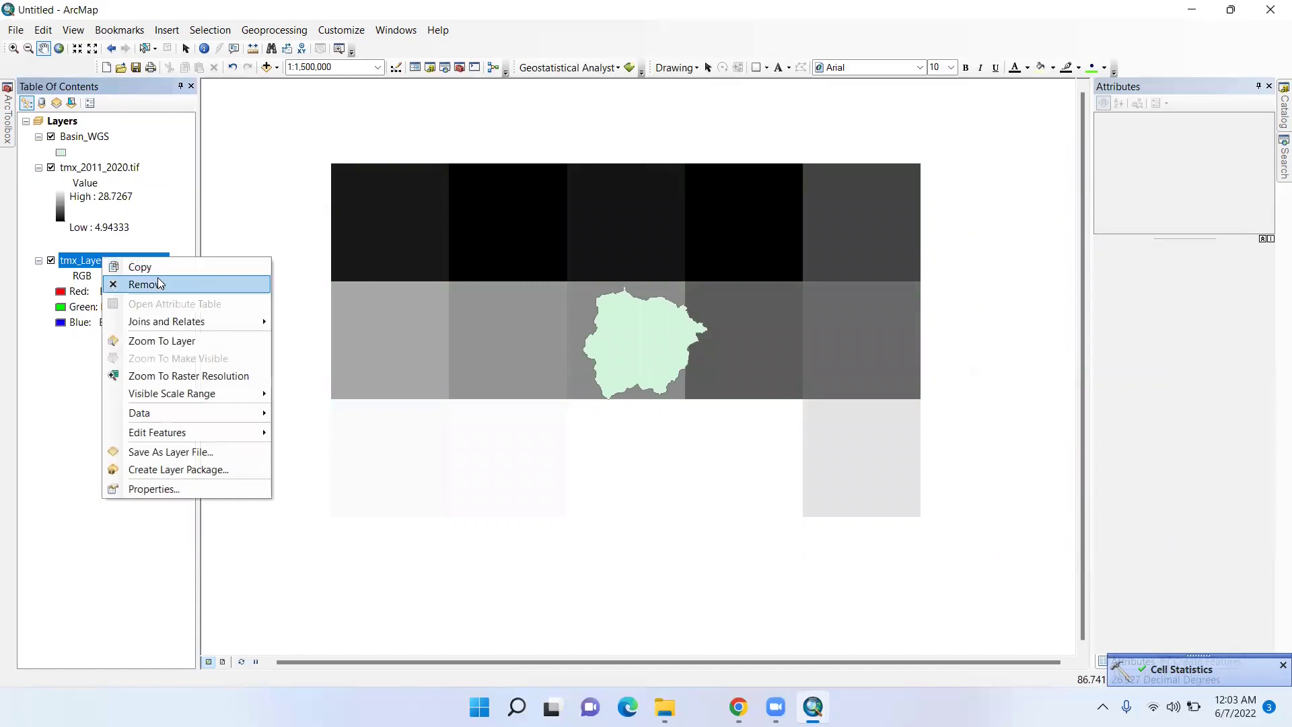
left_click(157, 277)
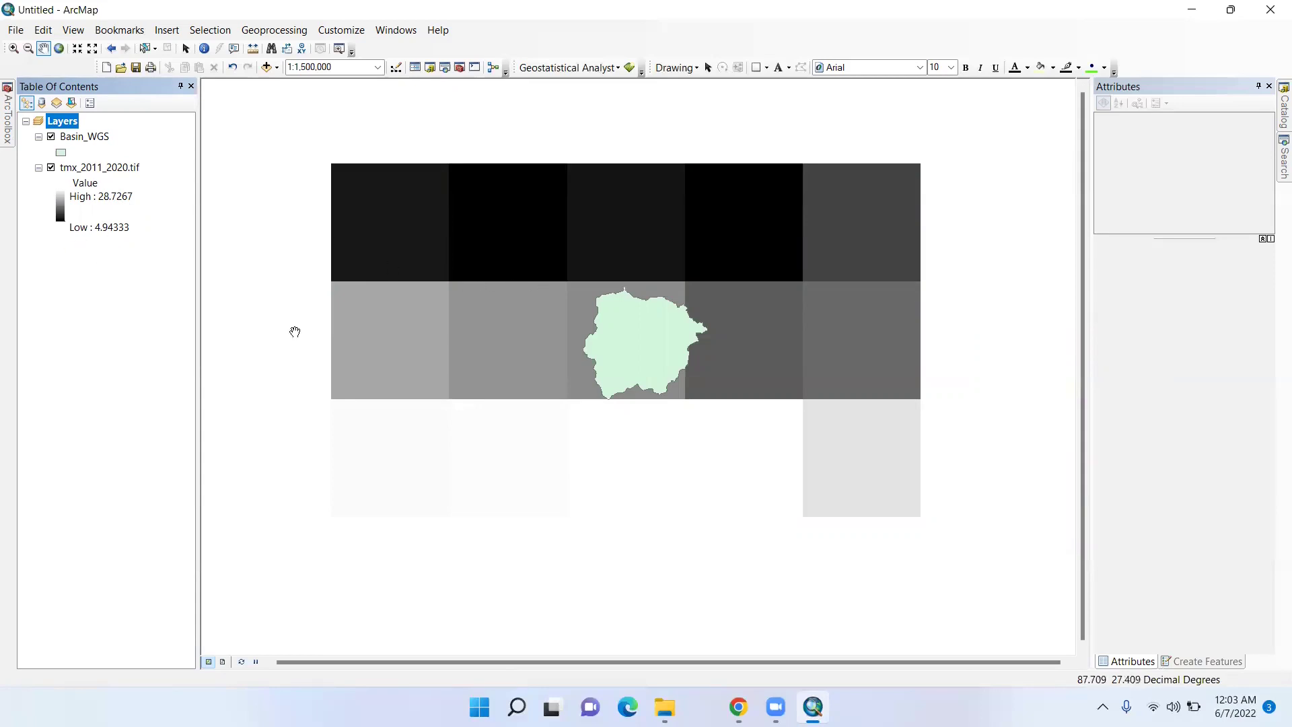
- Convert tmx_2011_2020.tif to points saved as Tmax_point, then begin removing the raster layer
mouse_move(7, 111)
scroll(70, 206, "up", 15)
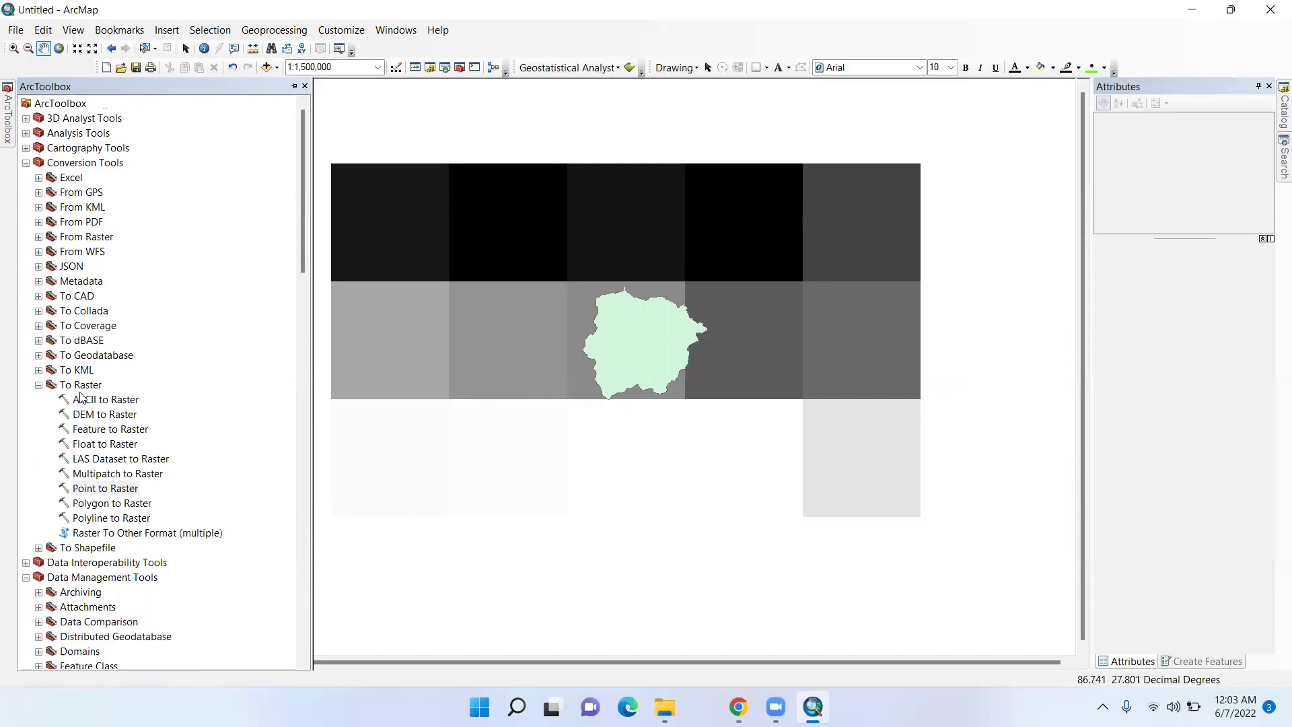
left_click(39, 385)
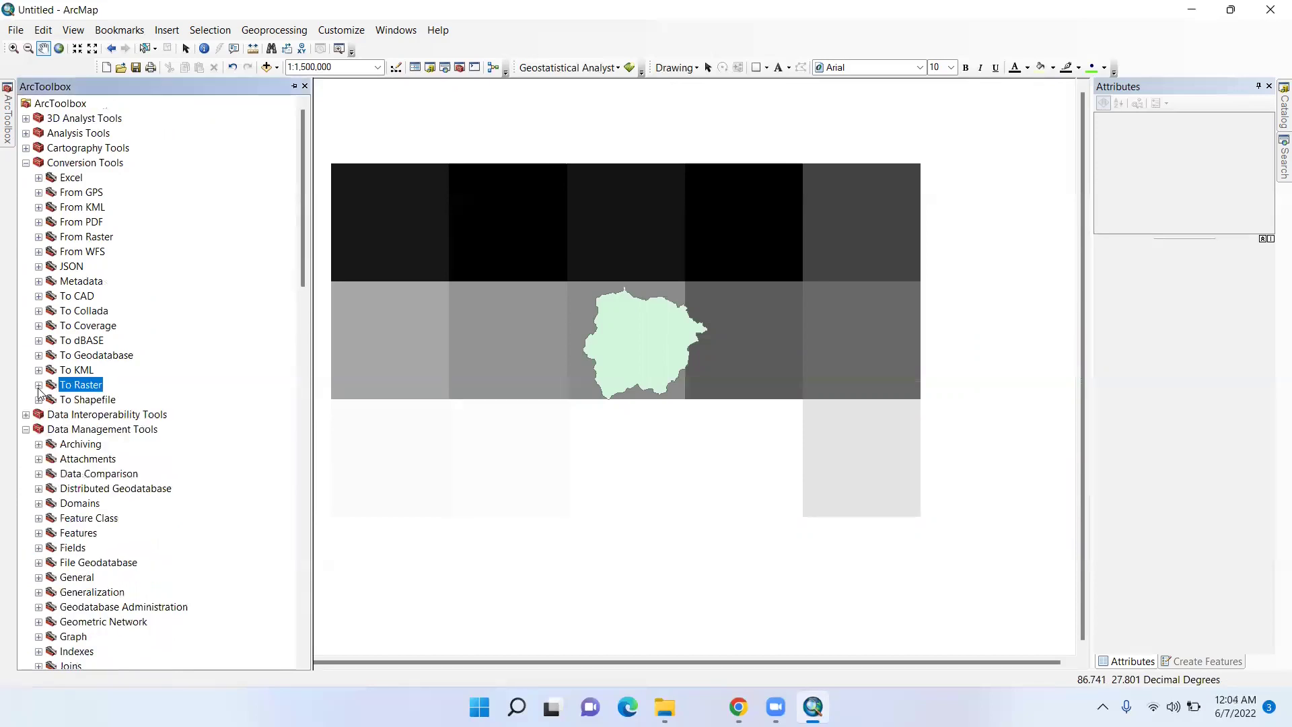
left_click(38, 237)
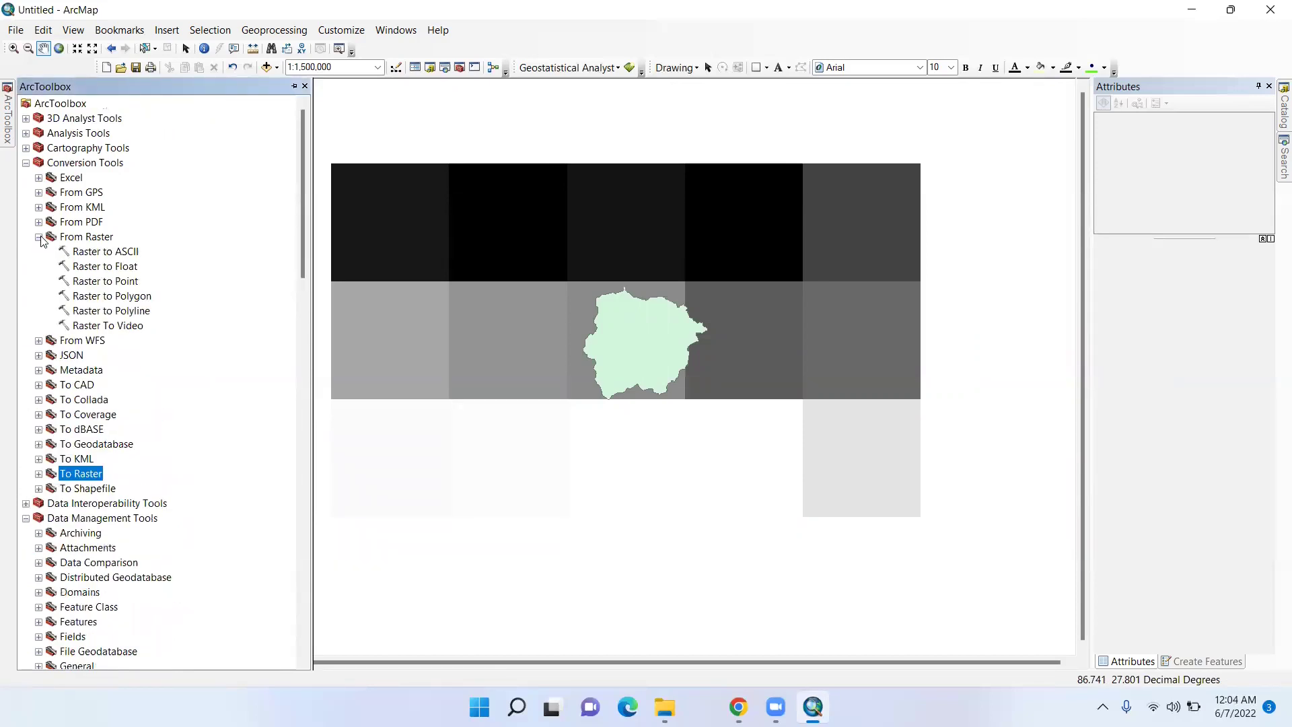
double_click(90, 283)
left_click(906, 216)
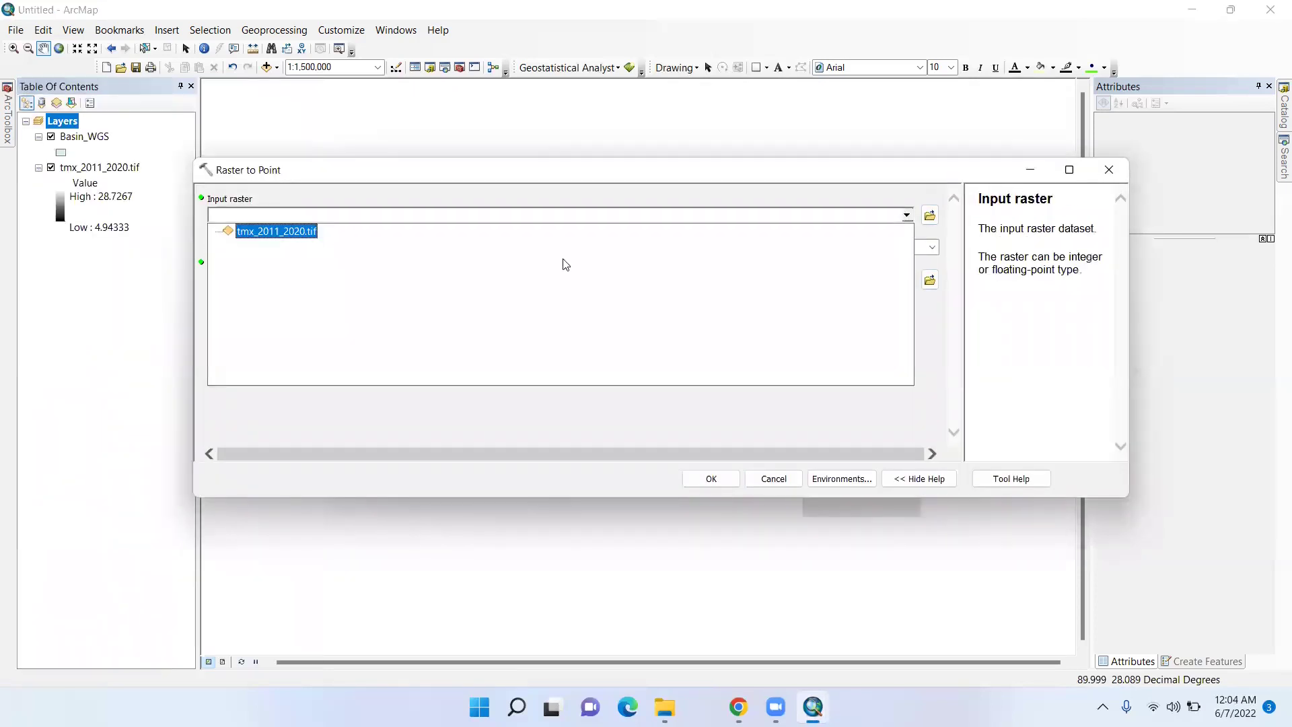
left_click(281, 235)
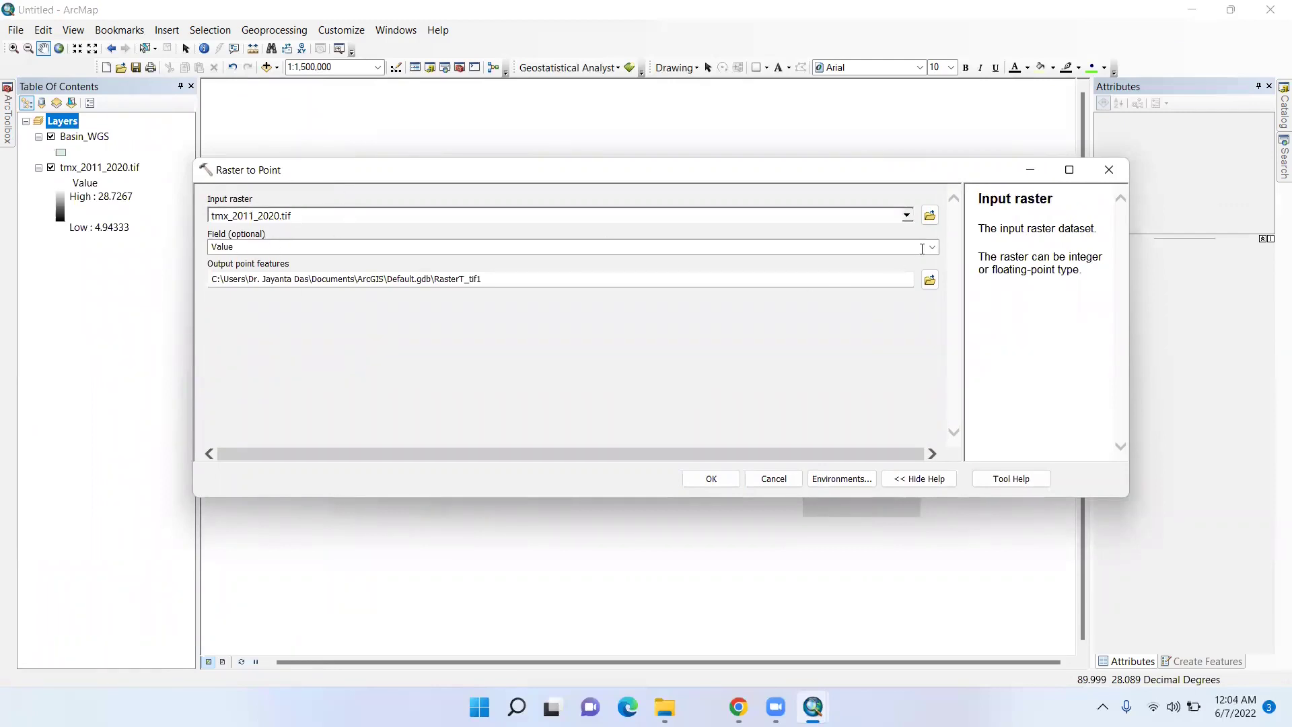
left_click(929, 280)
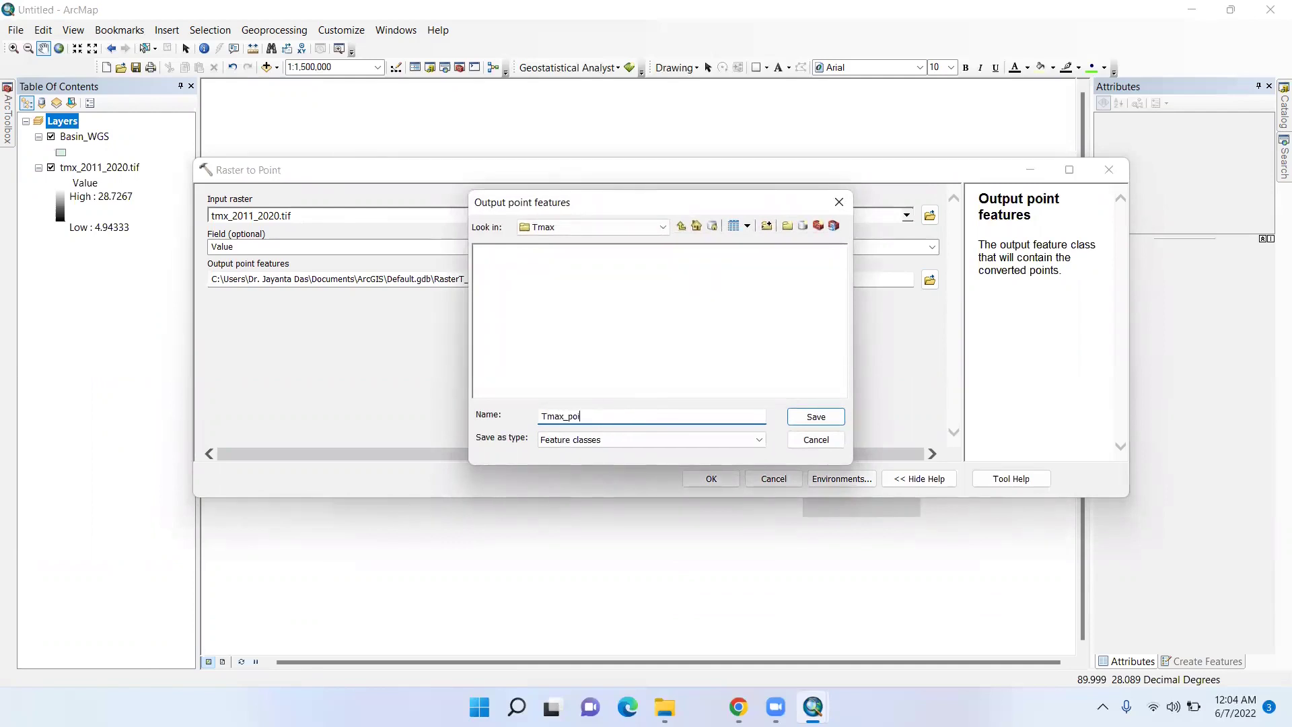
left_click(816, 418)
left_click(712, 478)
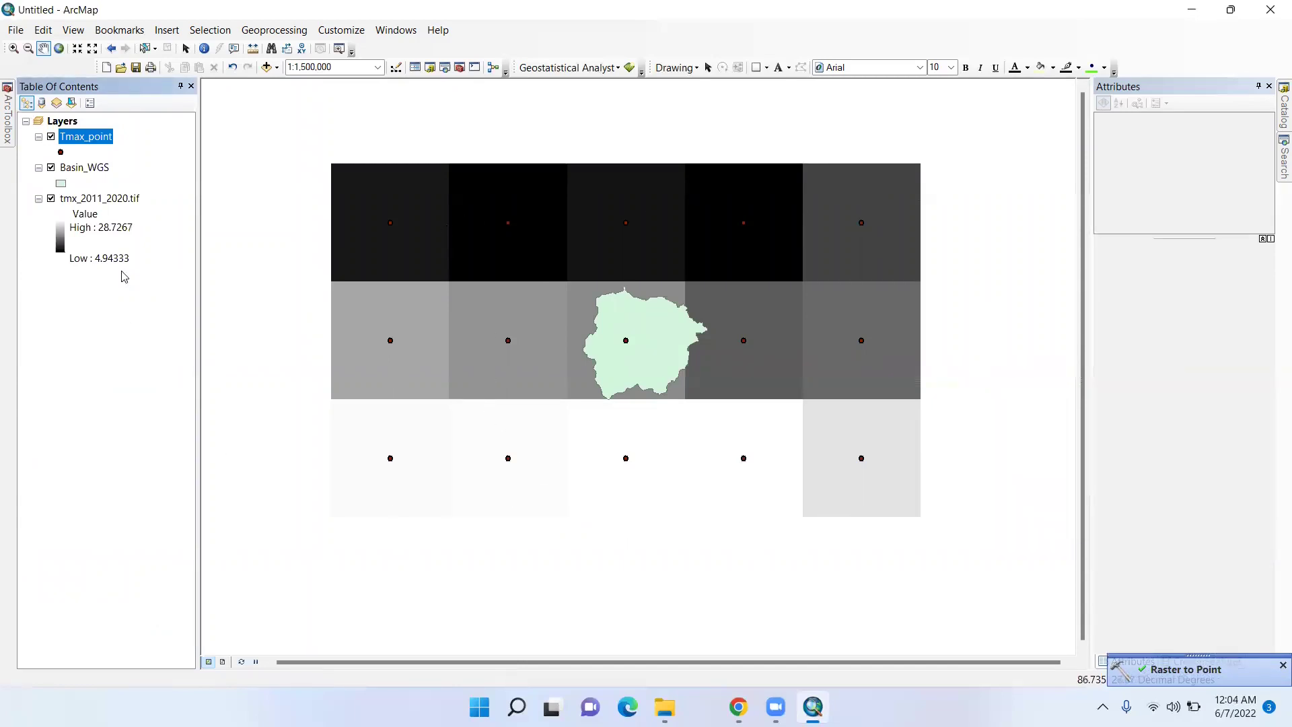
right_click(99, 199)
left_click(129, 220)
mouse_move(5, 120)
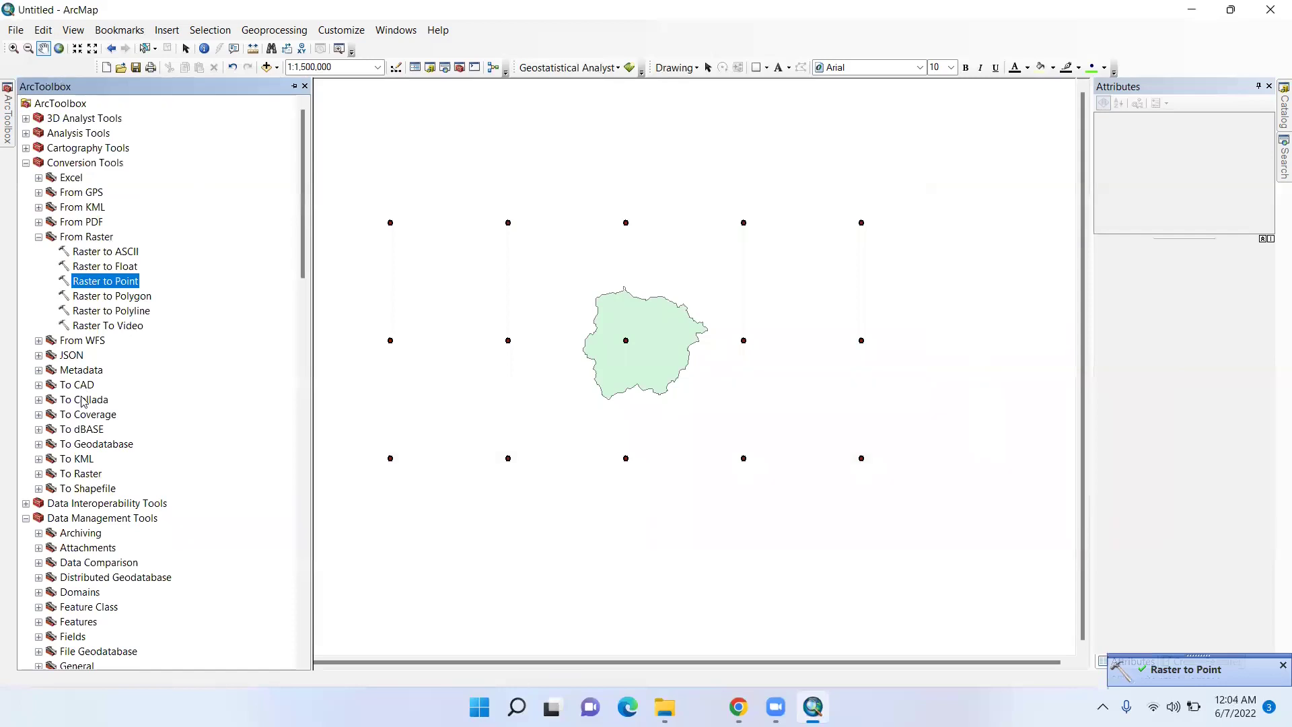
scroll(82, 411, "down", 20)
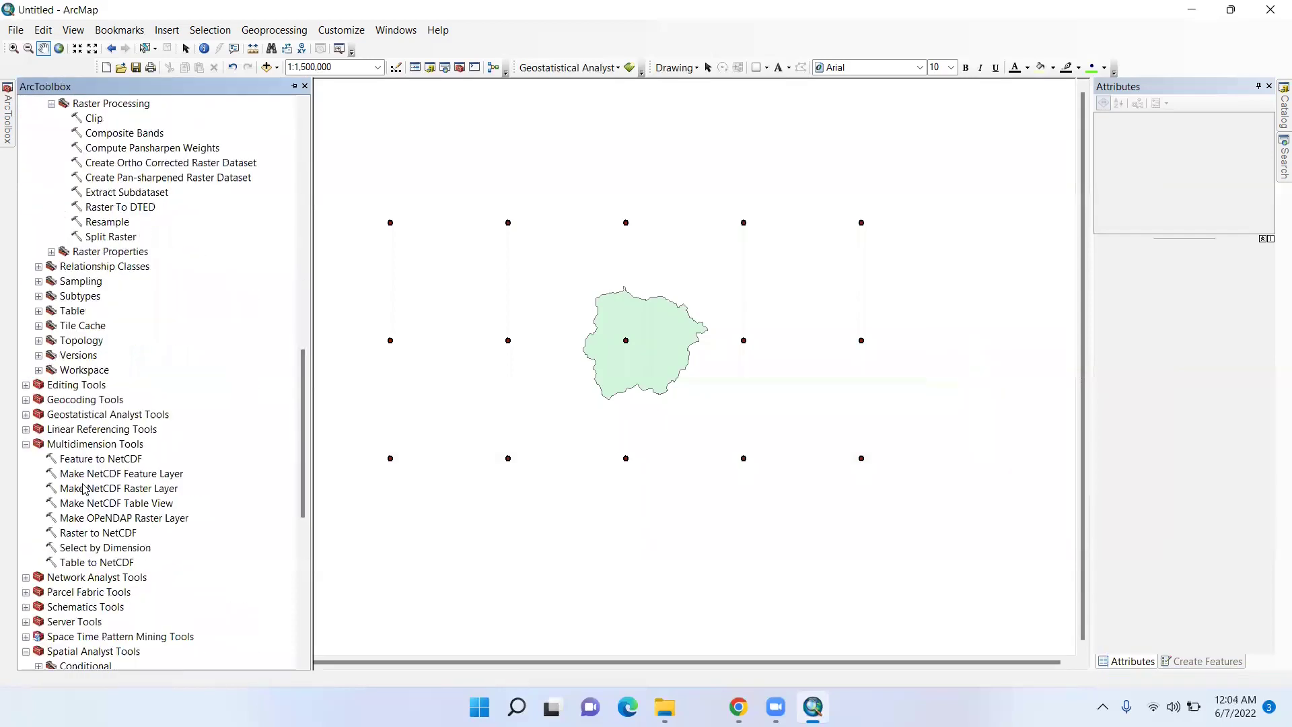
scroll(84, 489, "down", 9)
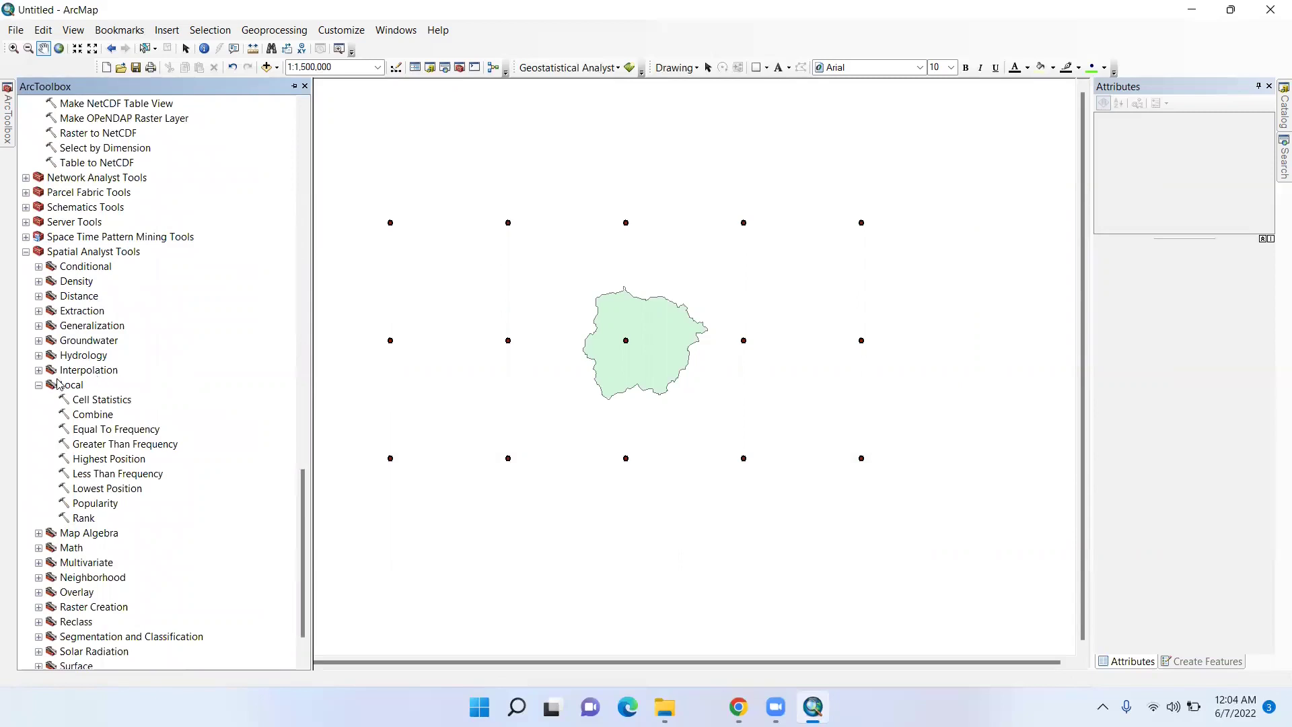
left_click(38, 370)
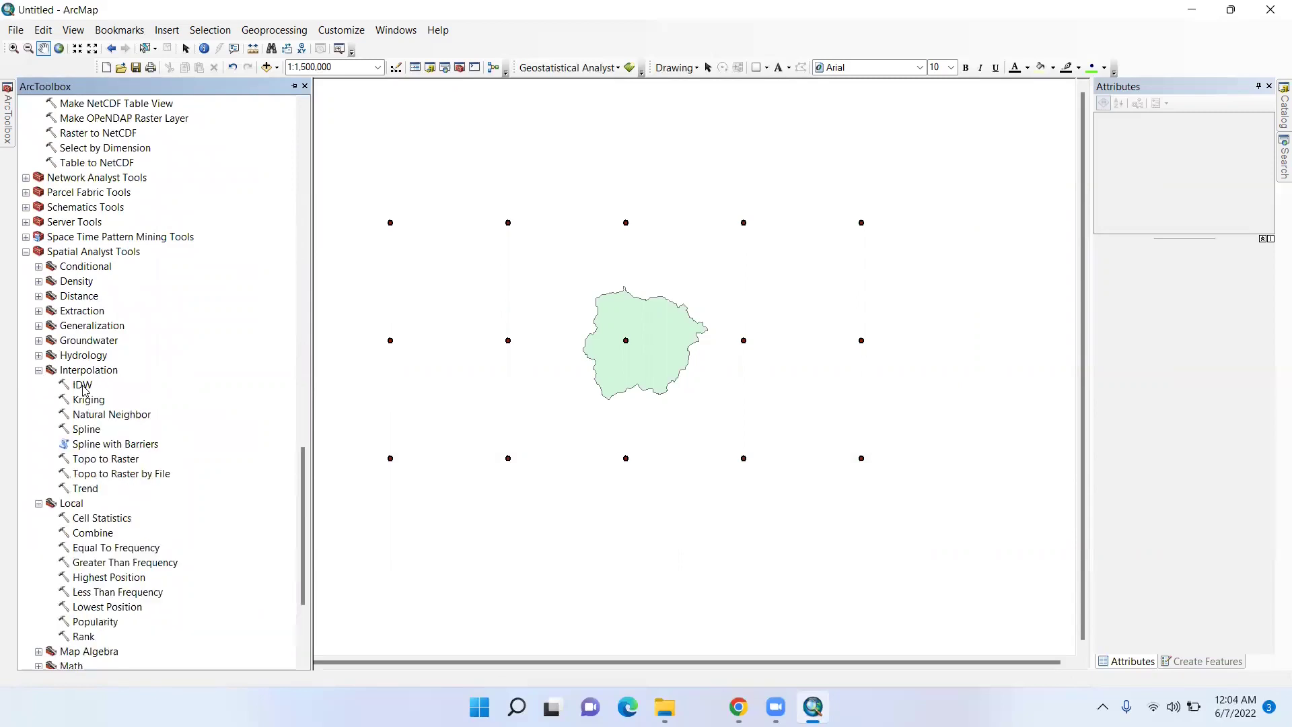
double_click(82, 384)
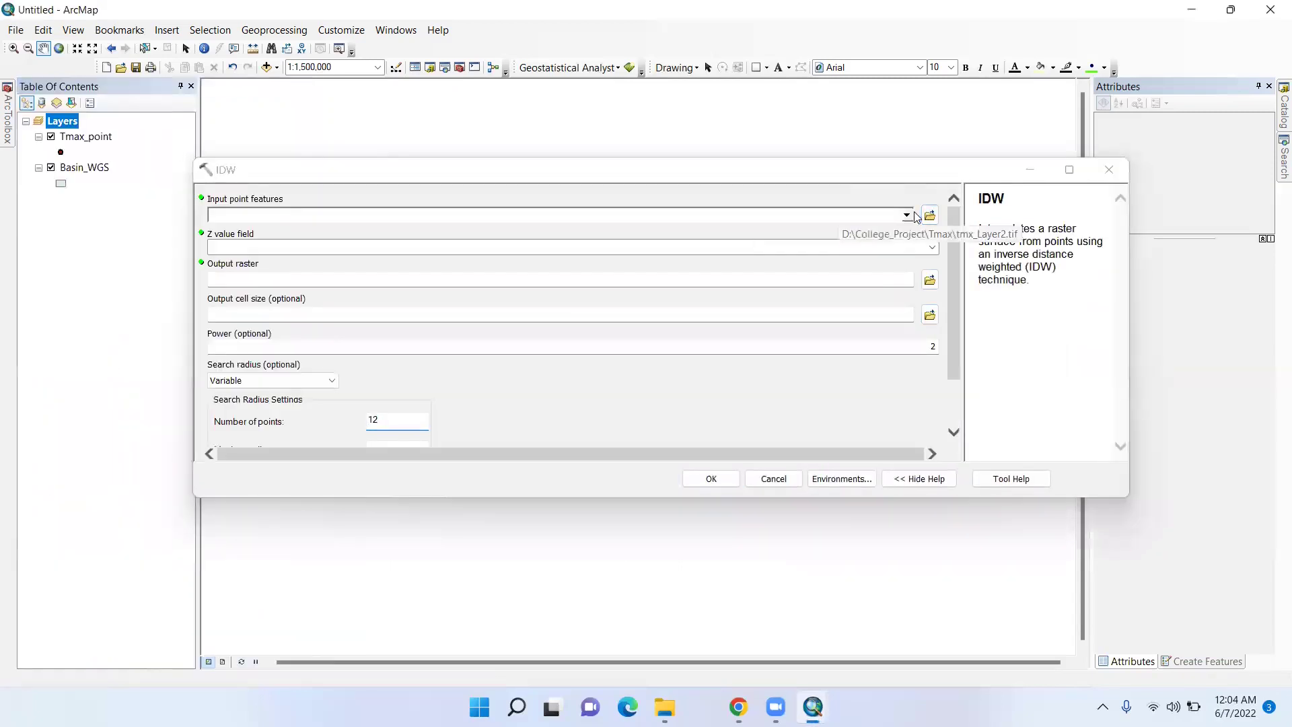
left_click(913, 215)
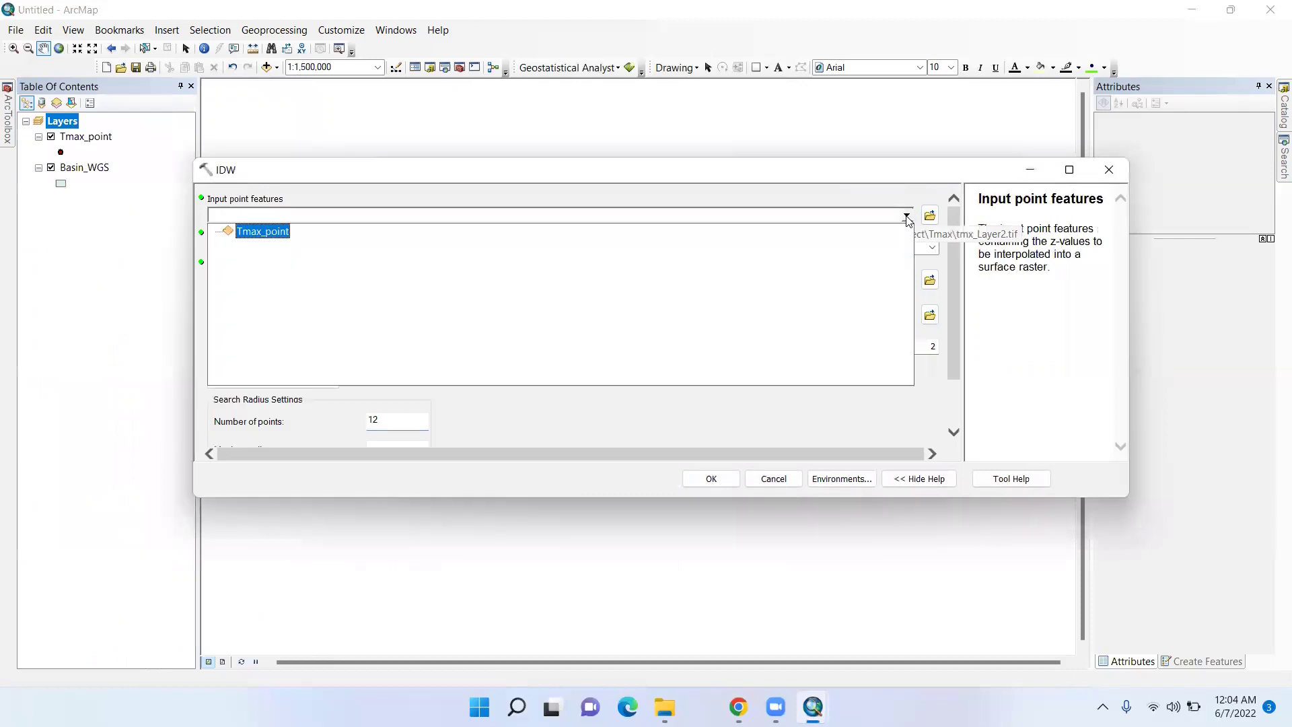
left_click(258, 235)
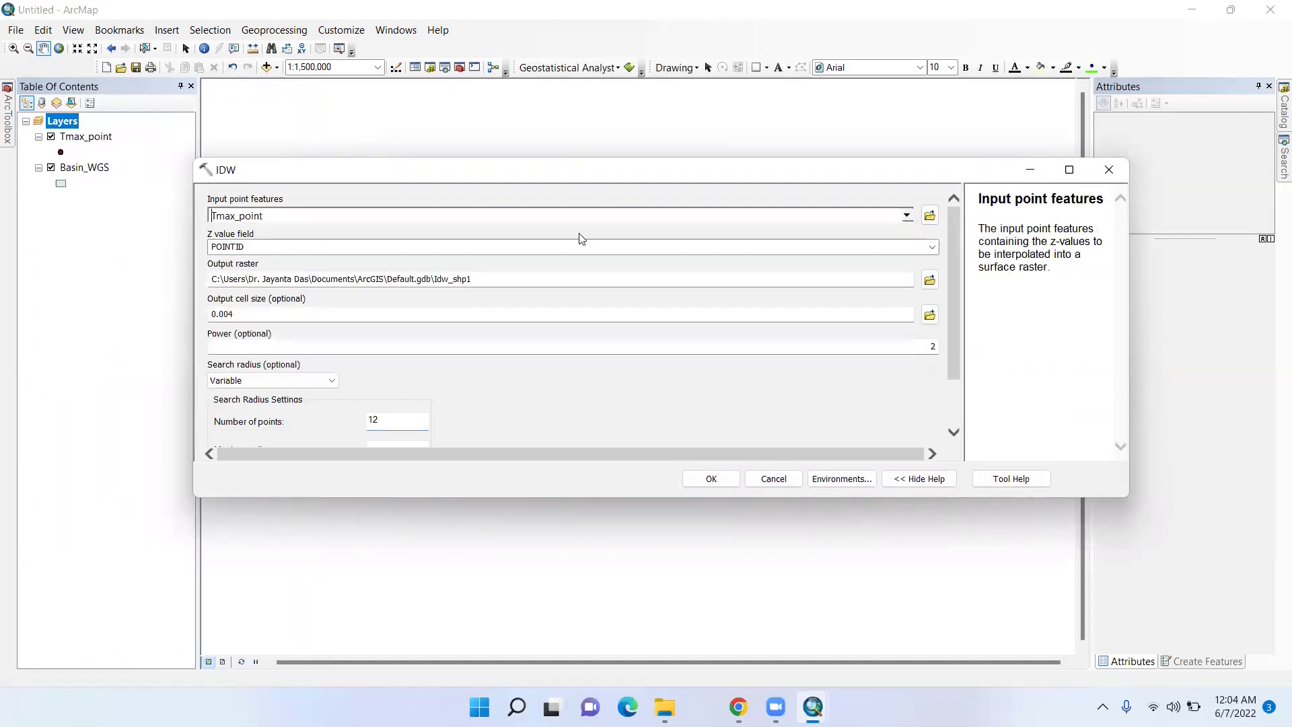
left_click(932, 247)
left_click(323, 256)
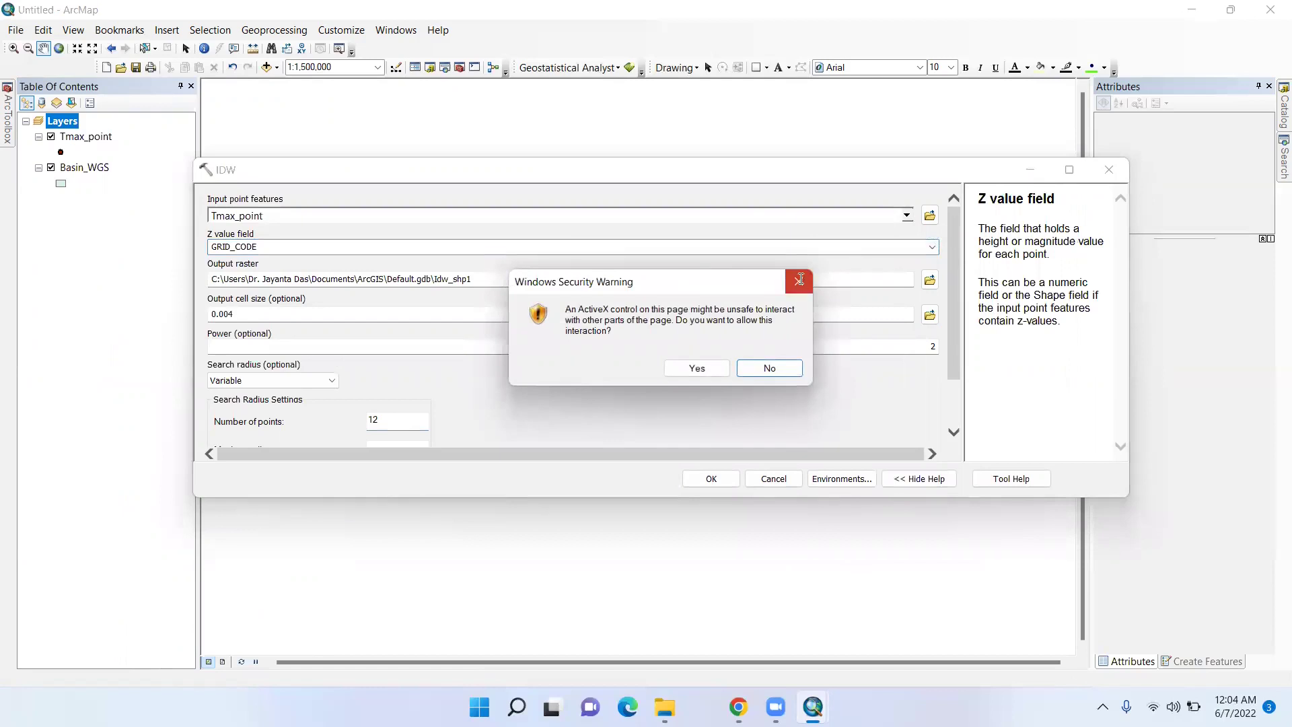
key("Return")
left_click(933, 247)
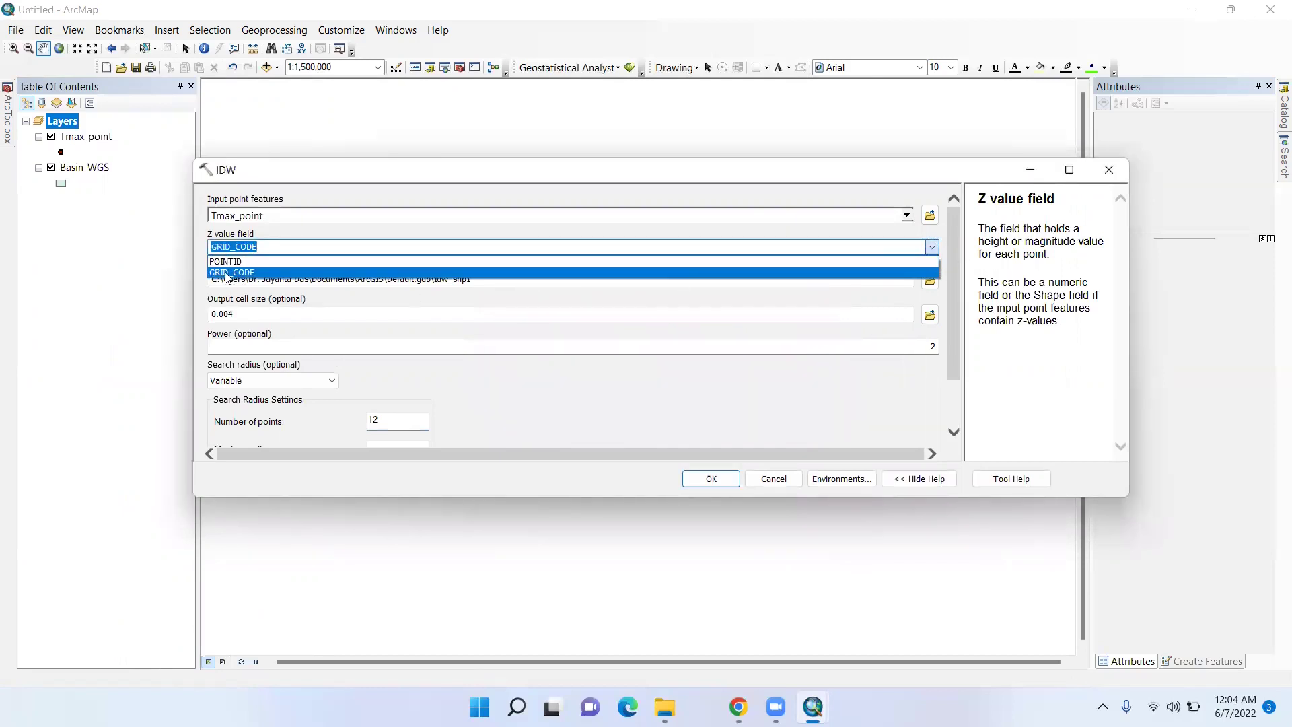
left_click(228, 272)
left_click(510, 283)
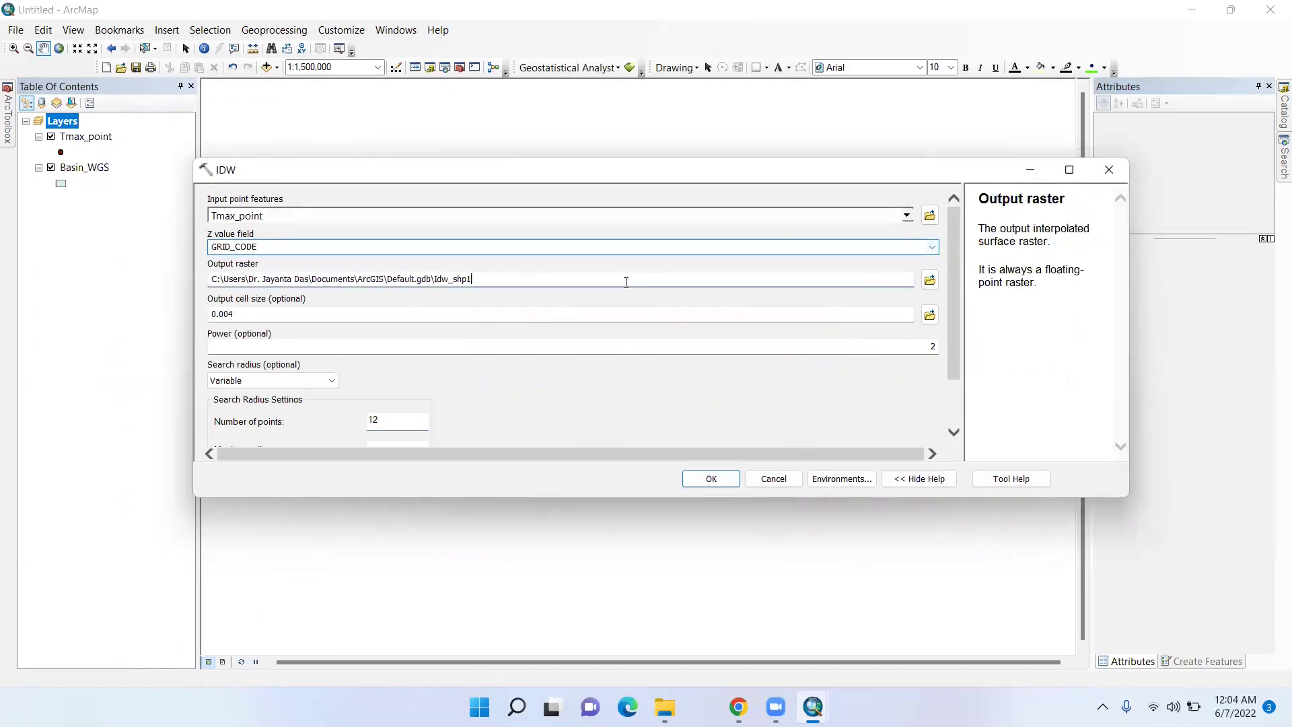
left_click(929, 280)
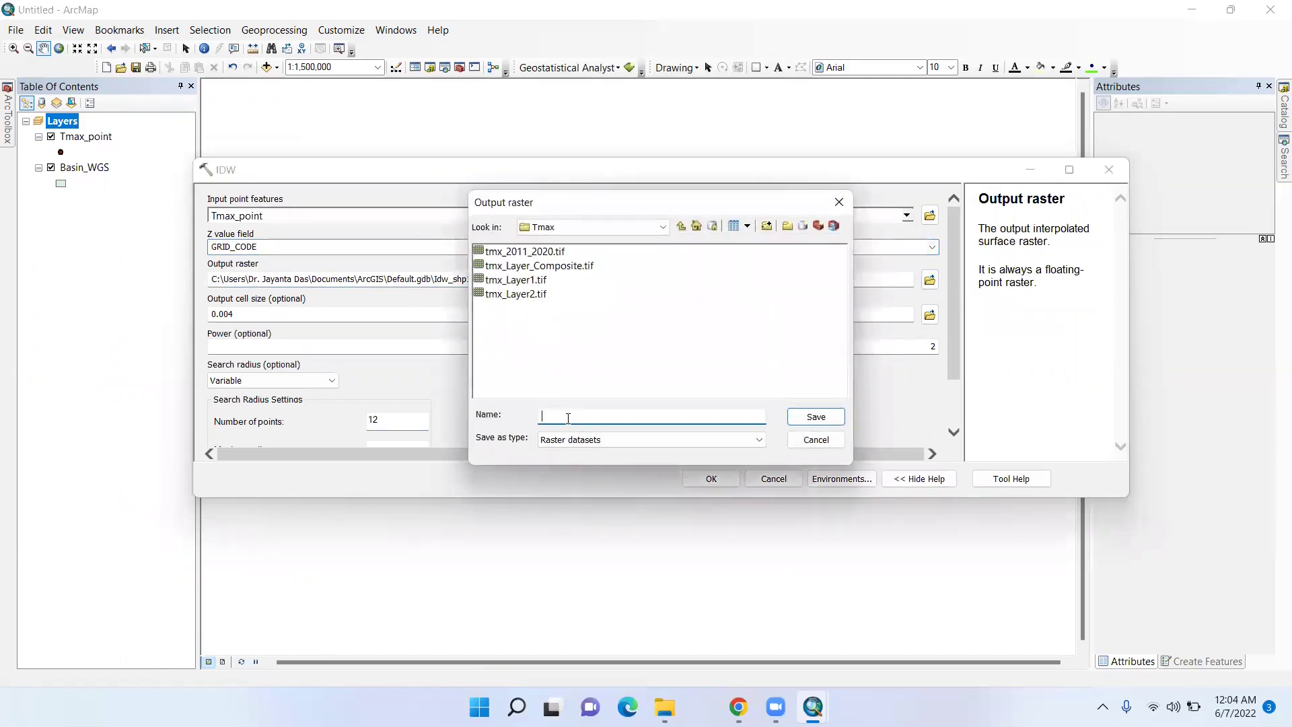
type("Tmax.")
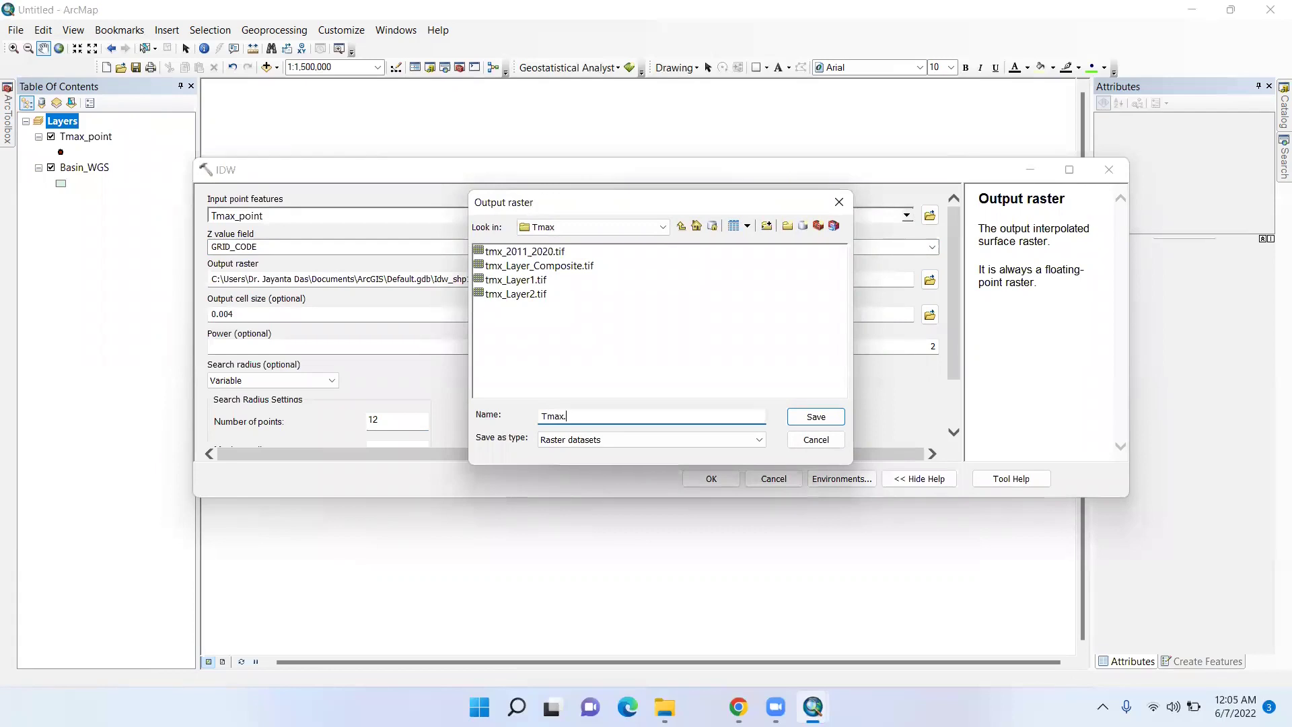
type("f")
key("Home")
type("Avg_")
left_click(815, 418)
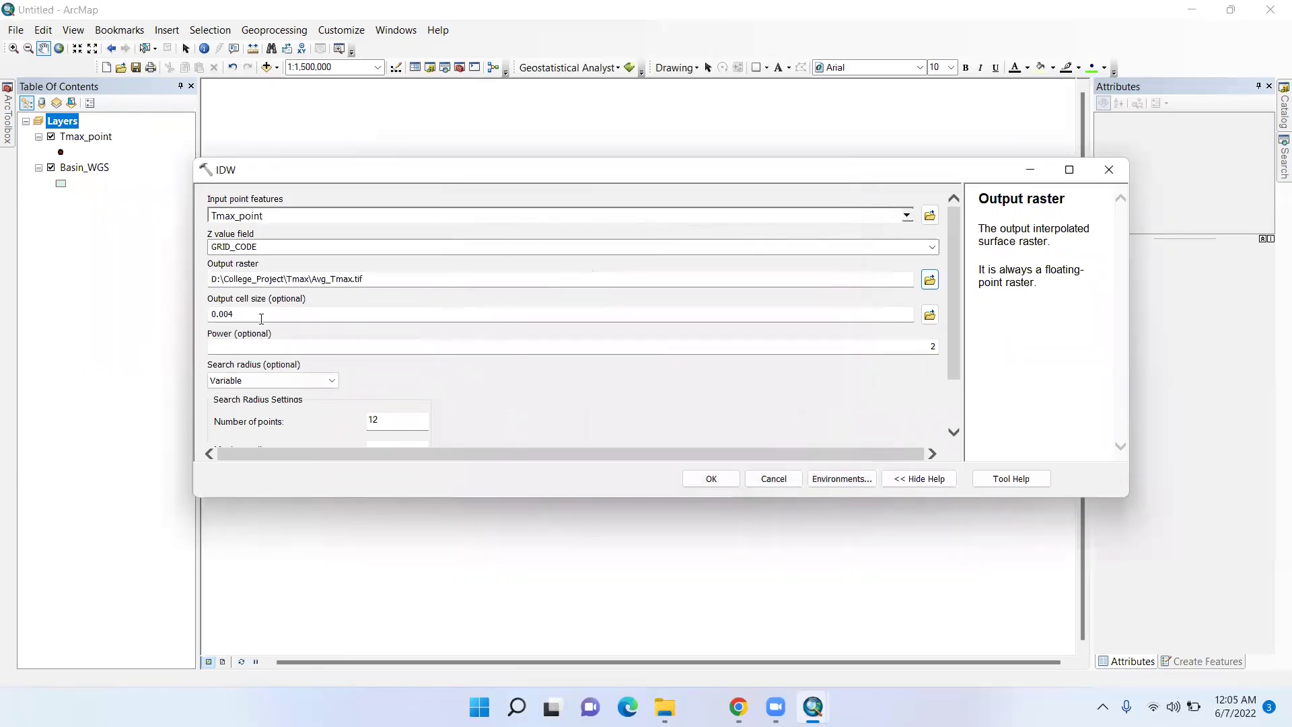
left_click_drag(247, 317, 218, 313)
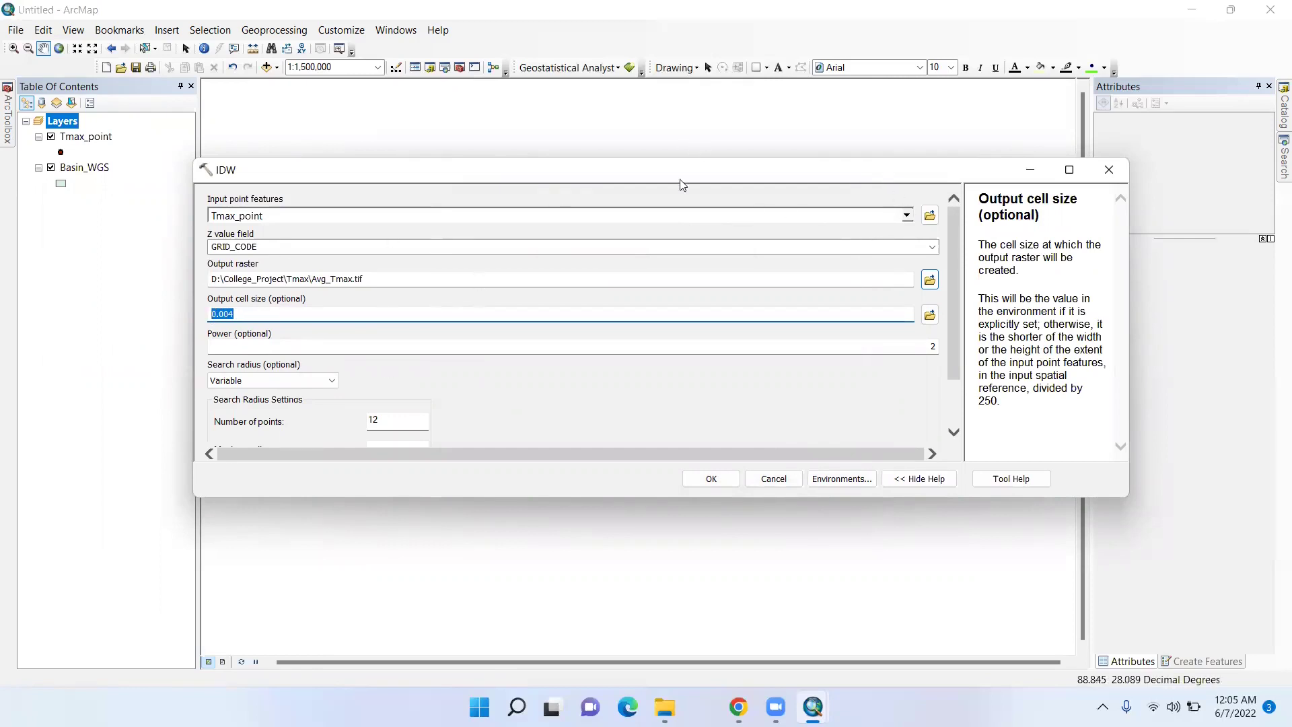
left_click_drag(659, 183, 654, 188)
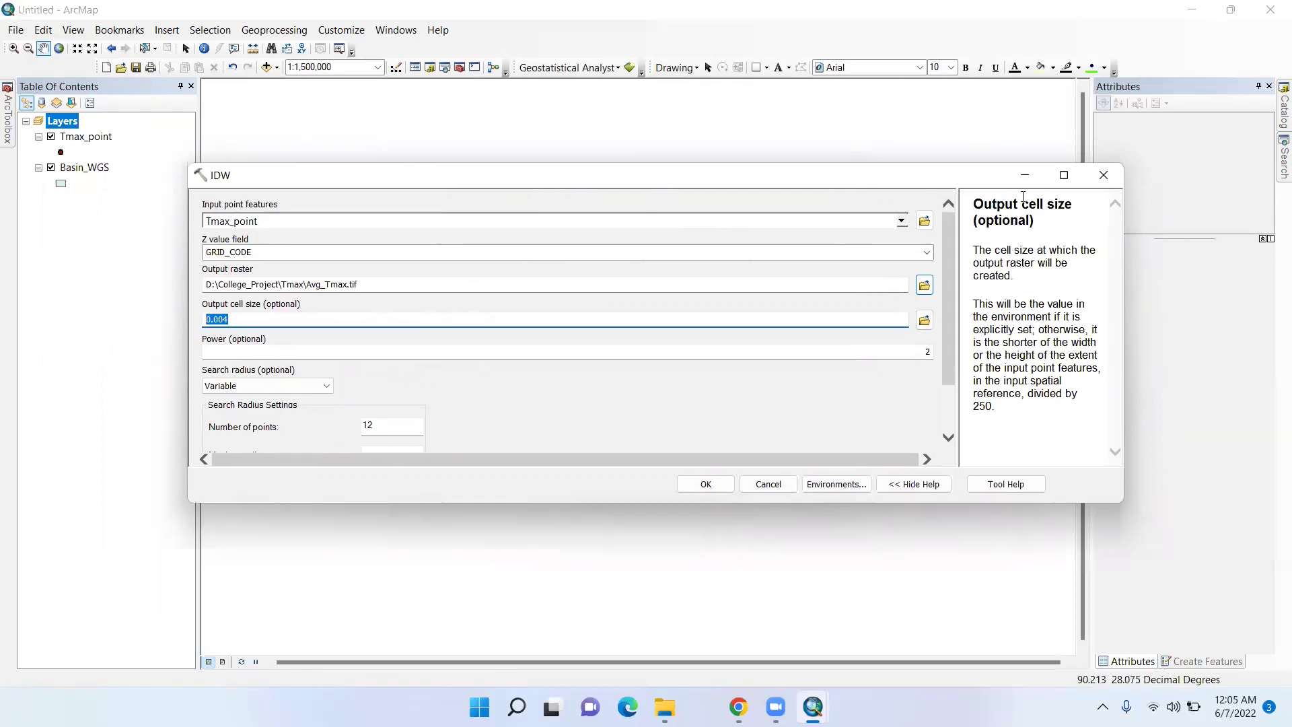
- Close the IDW tool and set the data frame's coordinate system to WGS 1984 UTM Zone 45N
left_click(1105, 184)
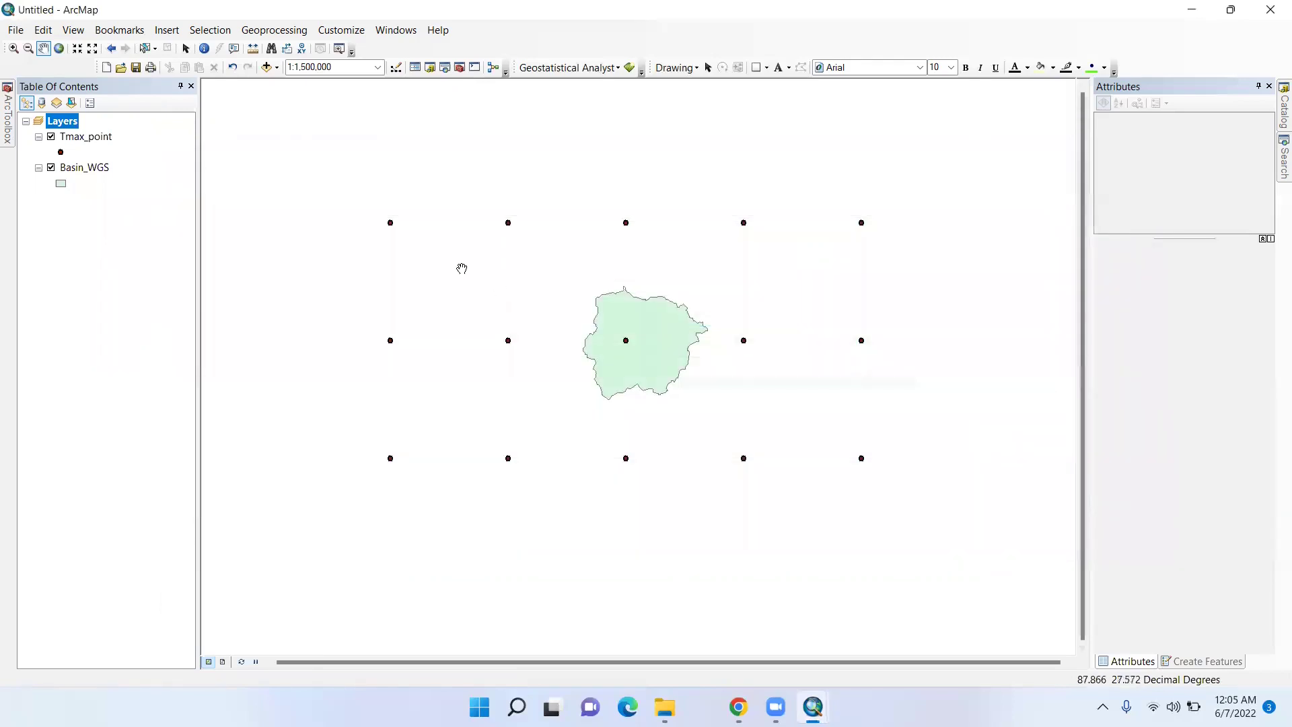
right_click(443, 166)
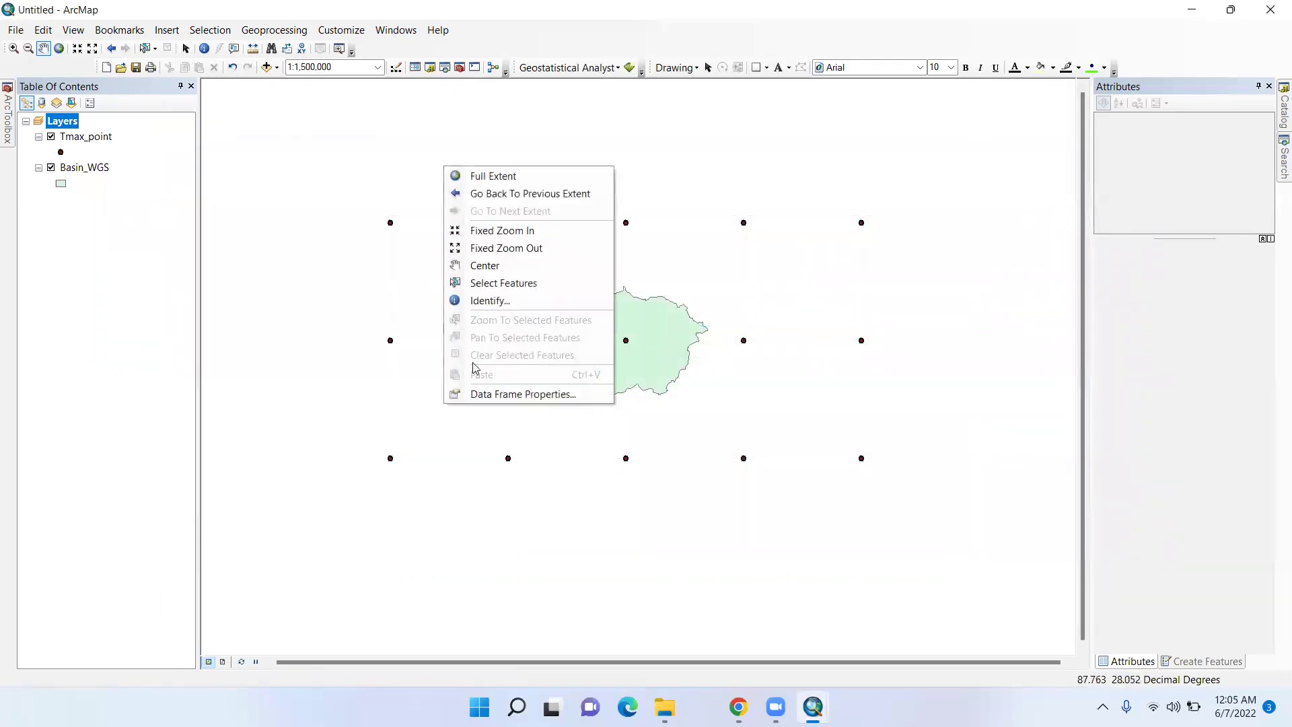
left_click(486, 397)
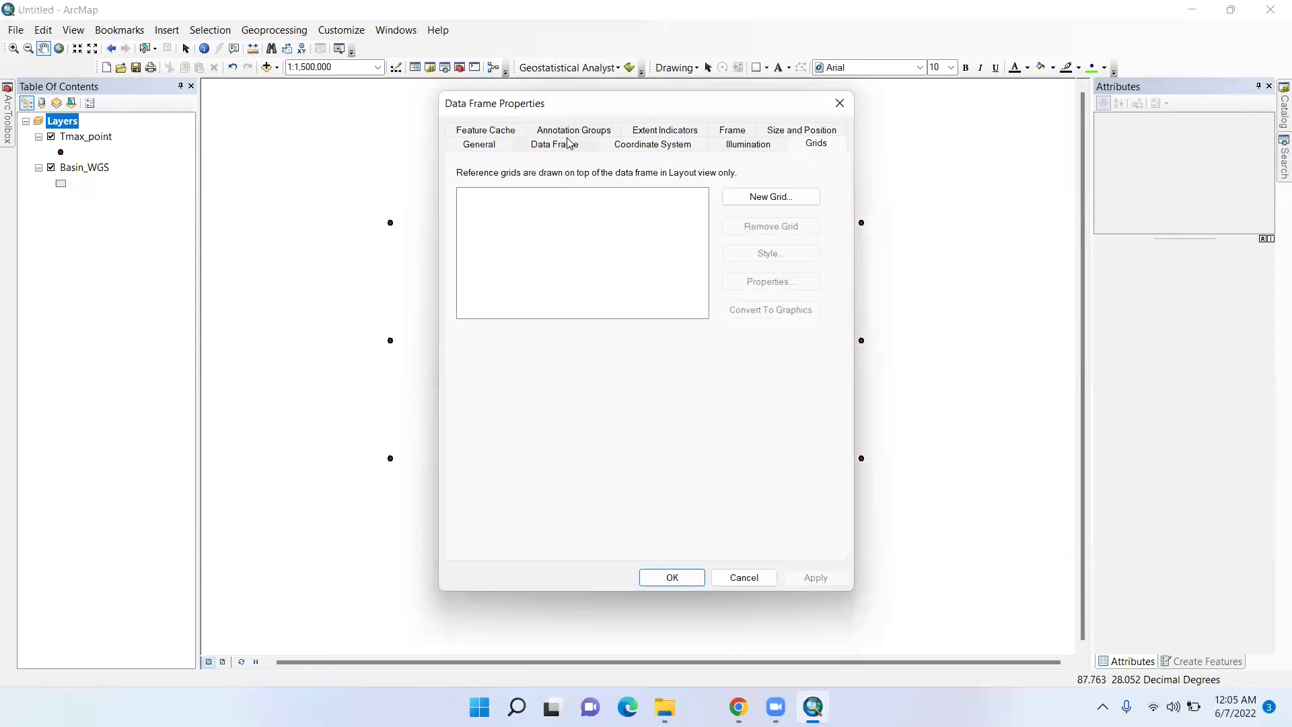
left_click(569, 145)
left_click(645, 144)
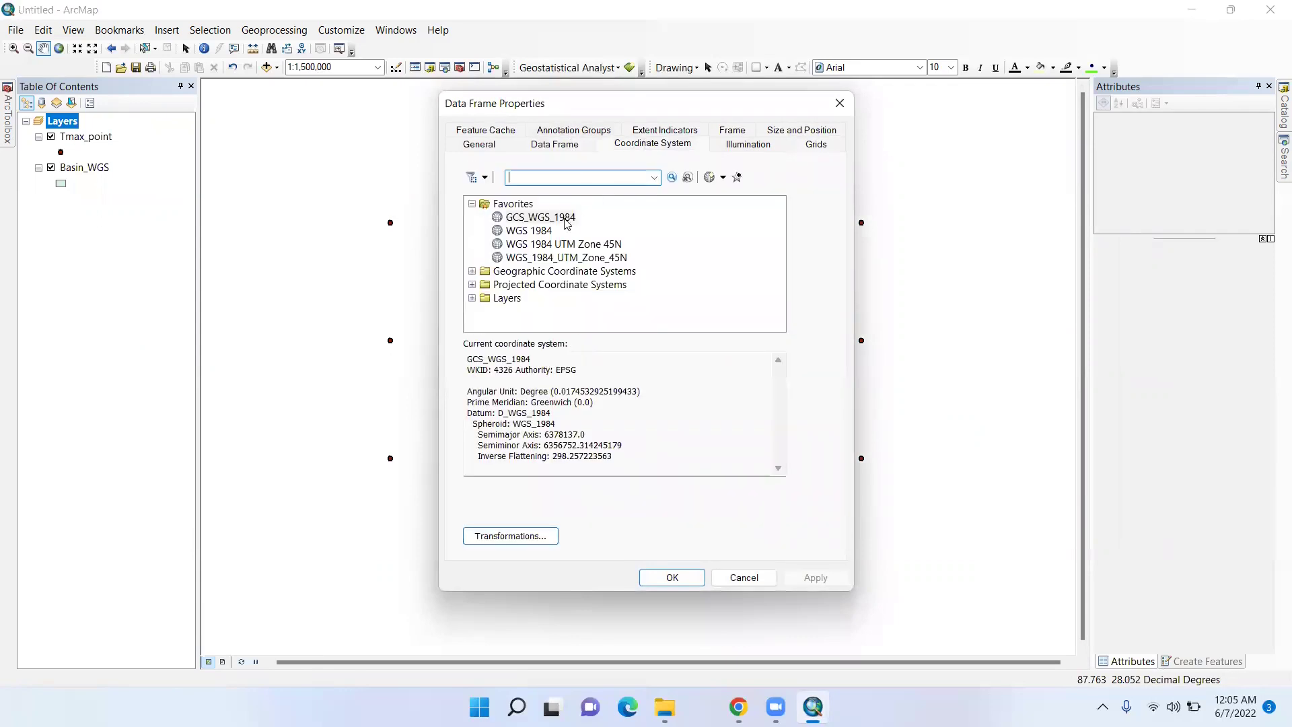
left_click(577, 246)
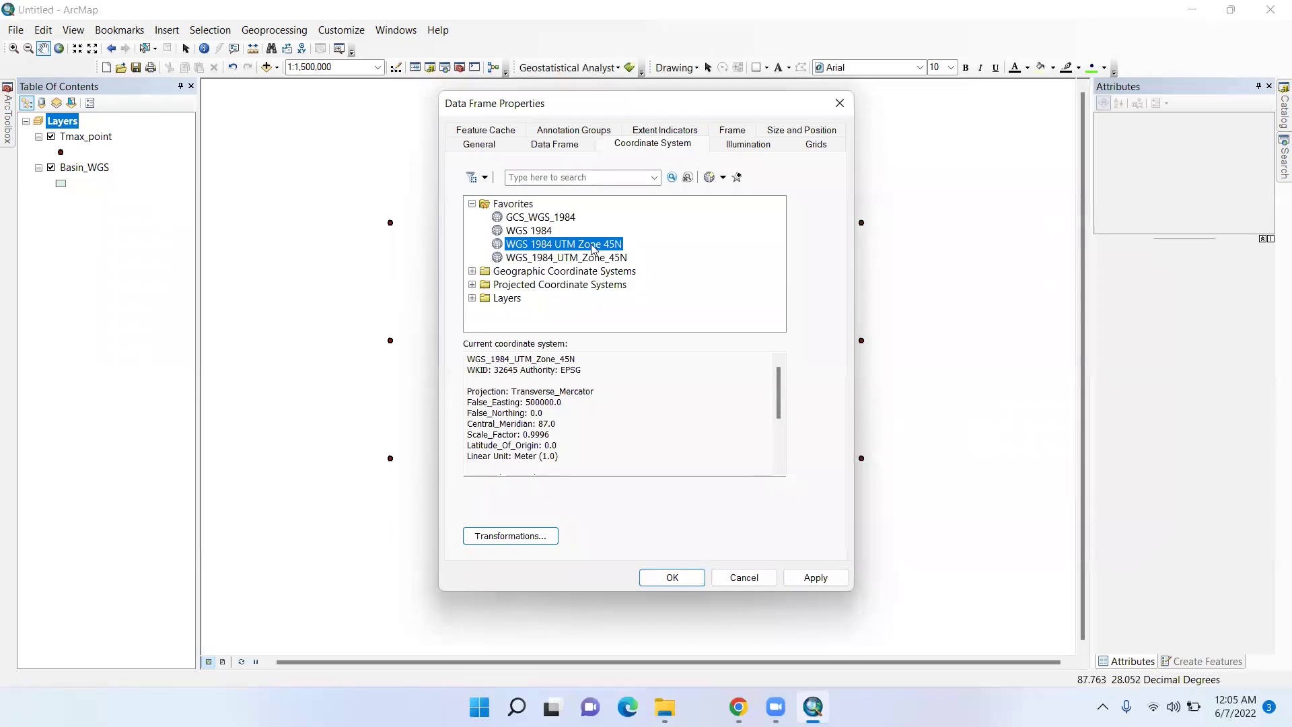
left_click(676, 580)
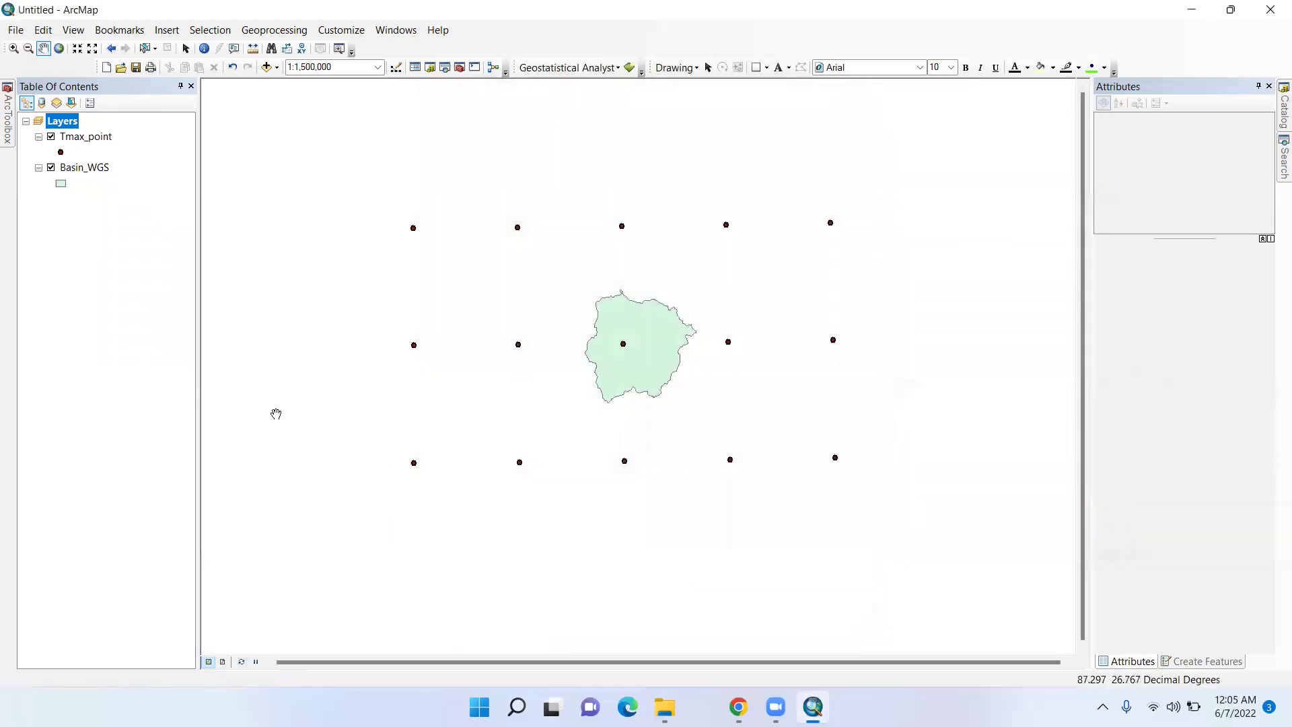
left_click(96, 140)
- Export Tmax_point in the data frame's projection as tmax_pointUTM.shp and add it to the map
right_click(96, 139)
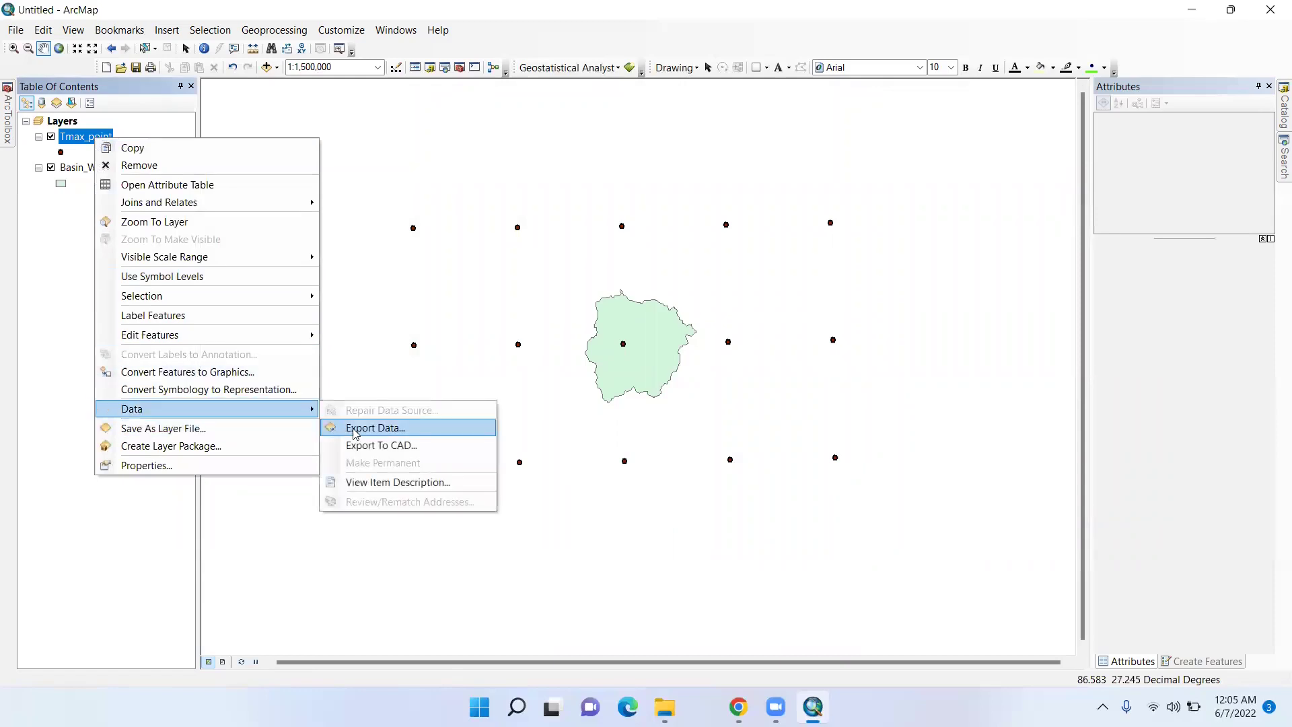
left_click(356, 428)
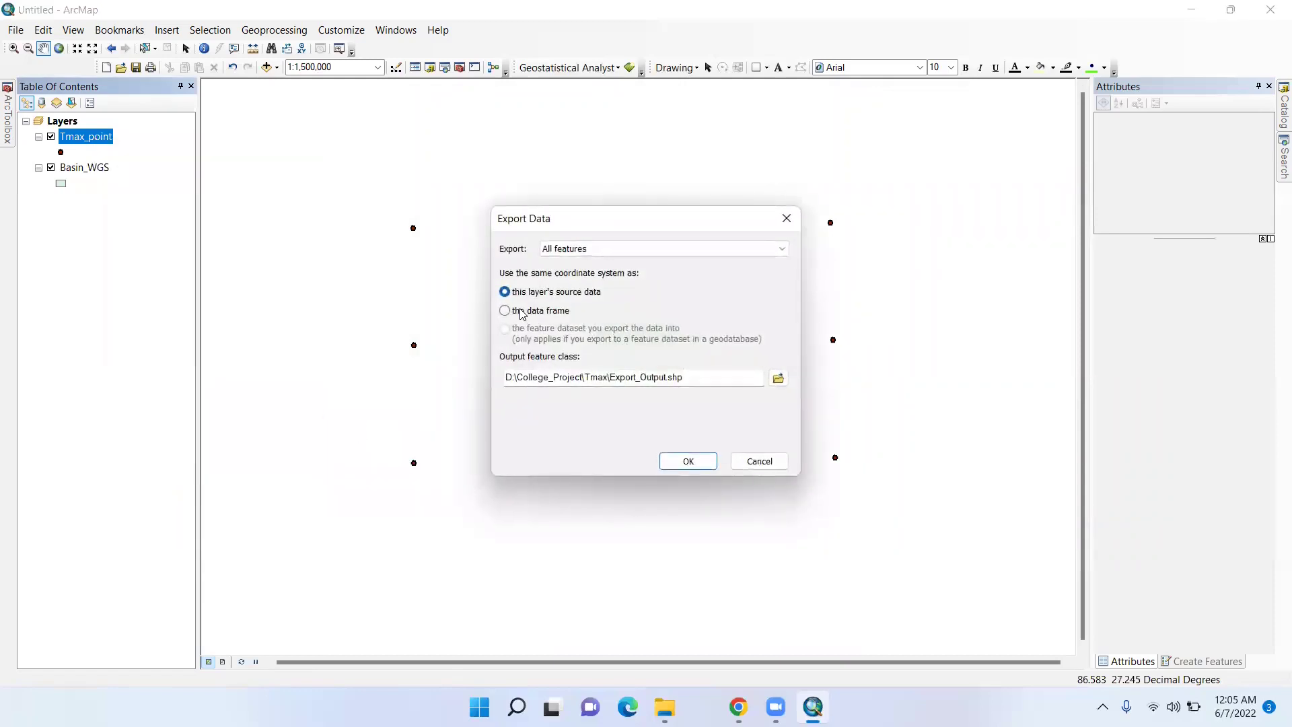
left_click(513, 314)
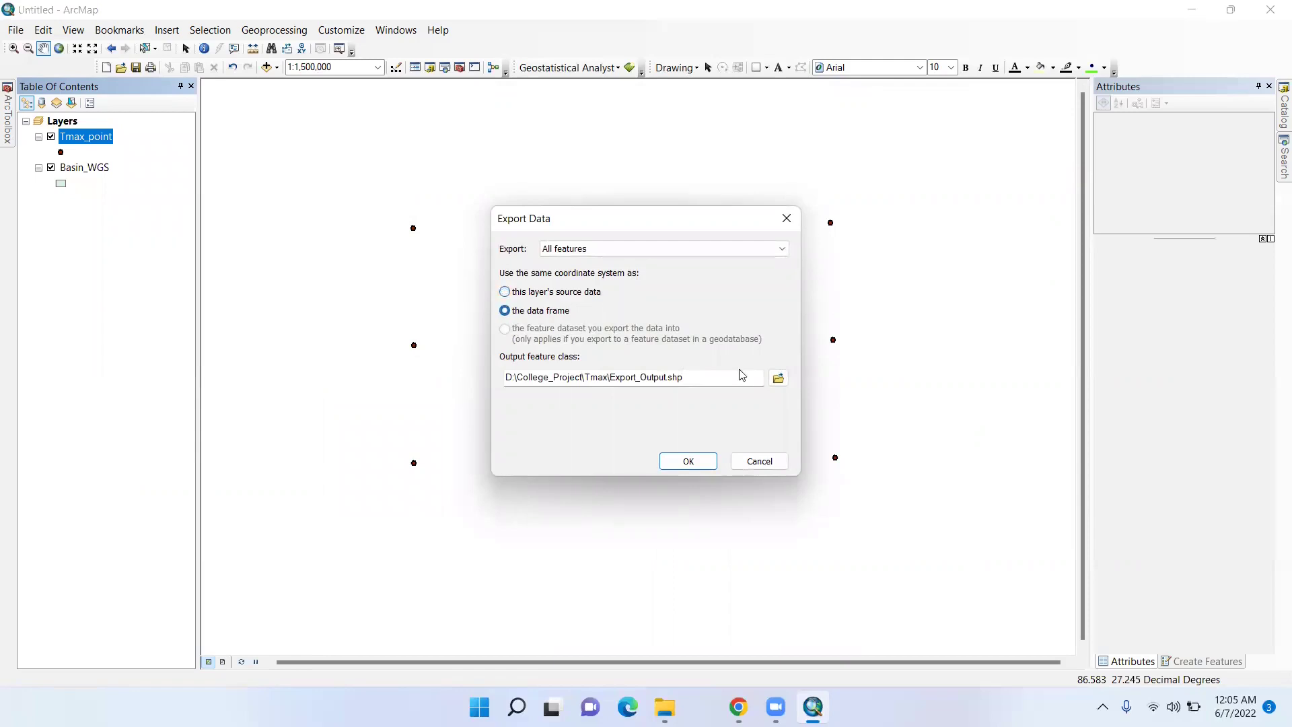
left_click(779, 378)
left_click(518, 265)
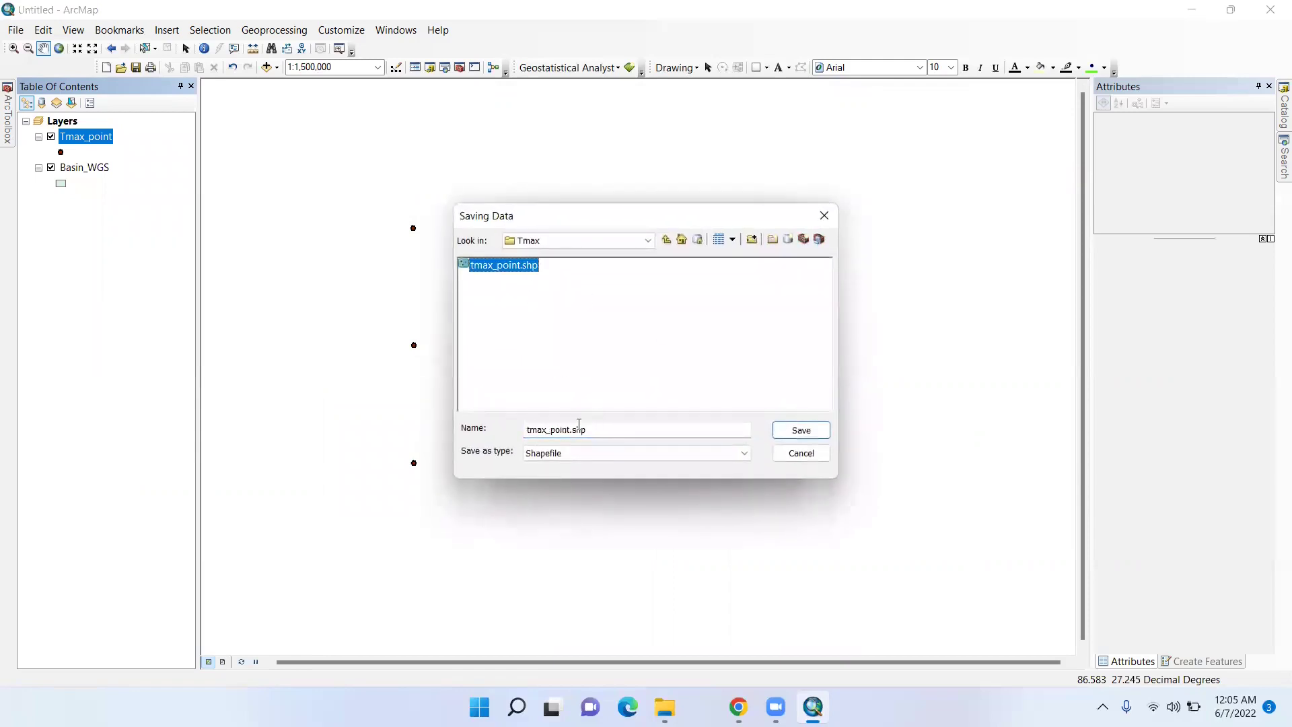
left_click(675, 431)
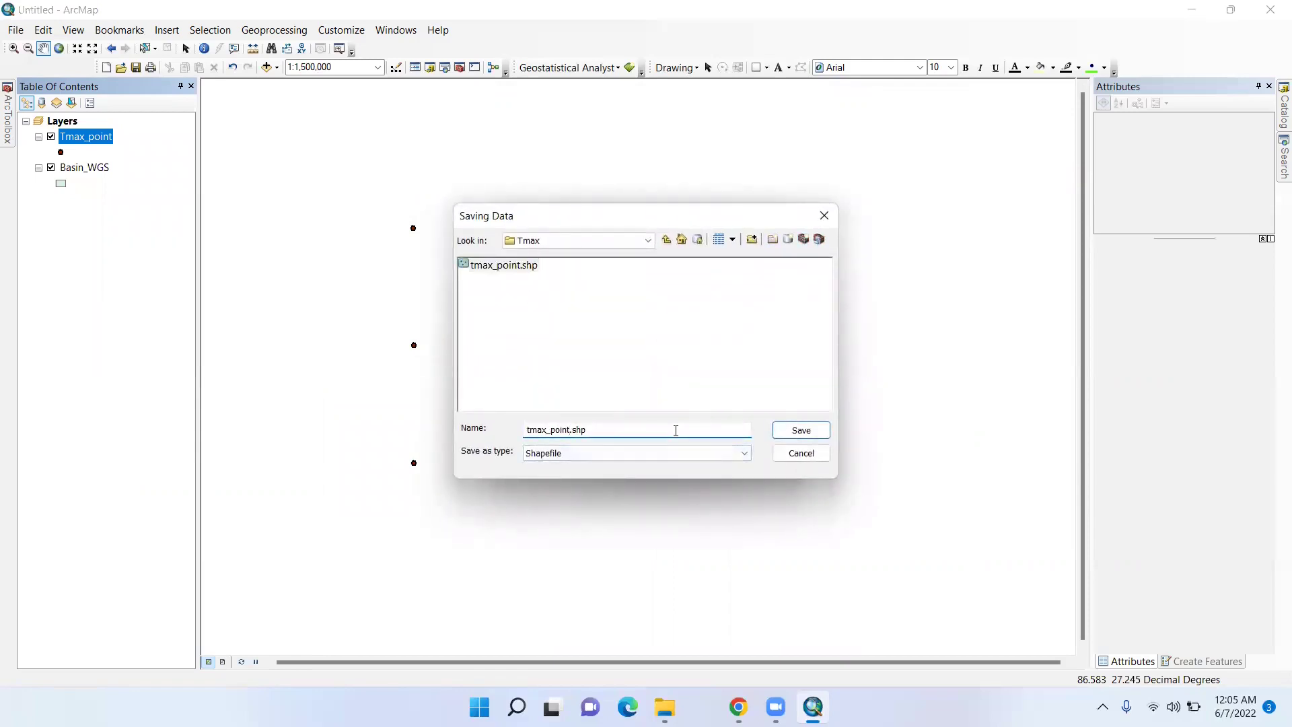
type("UTM")
left_click(802, 430)
left_click(688, 461)
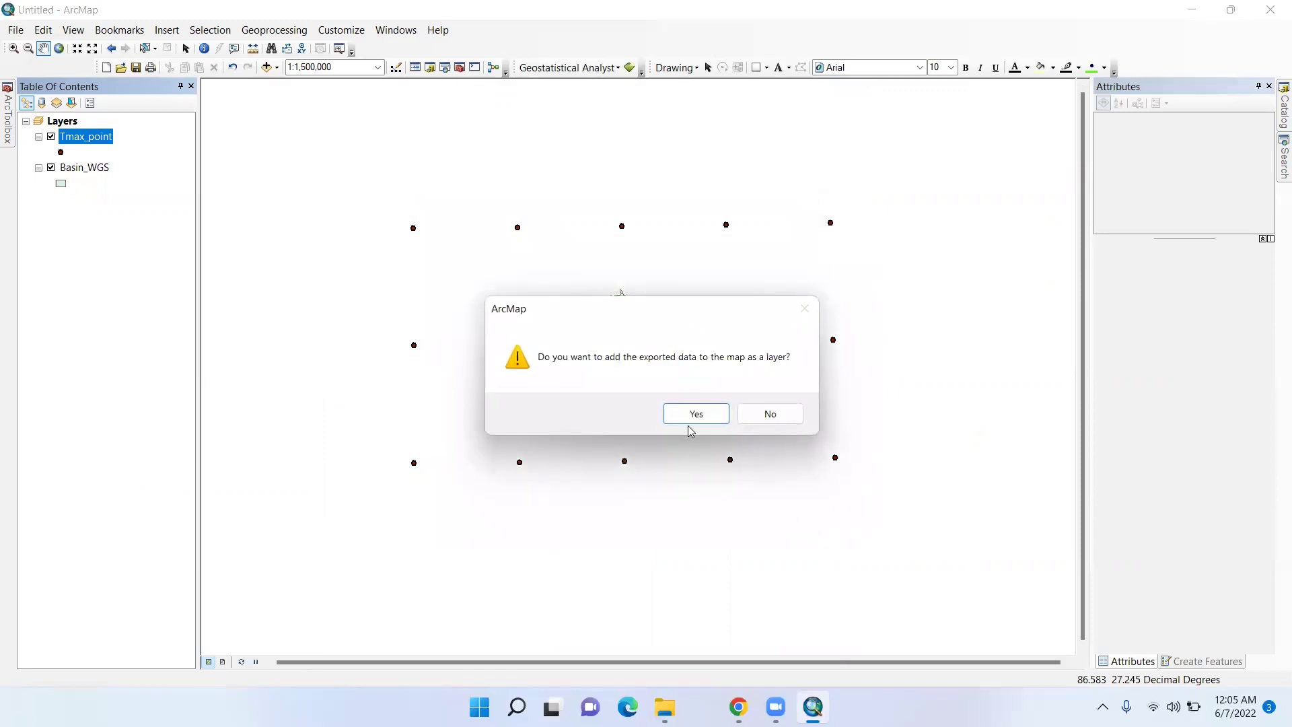
left_click(691, 416)
left_click(5, 118)
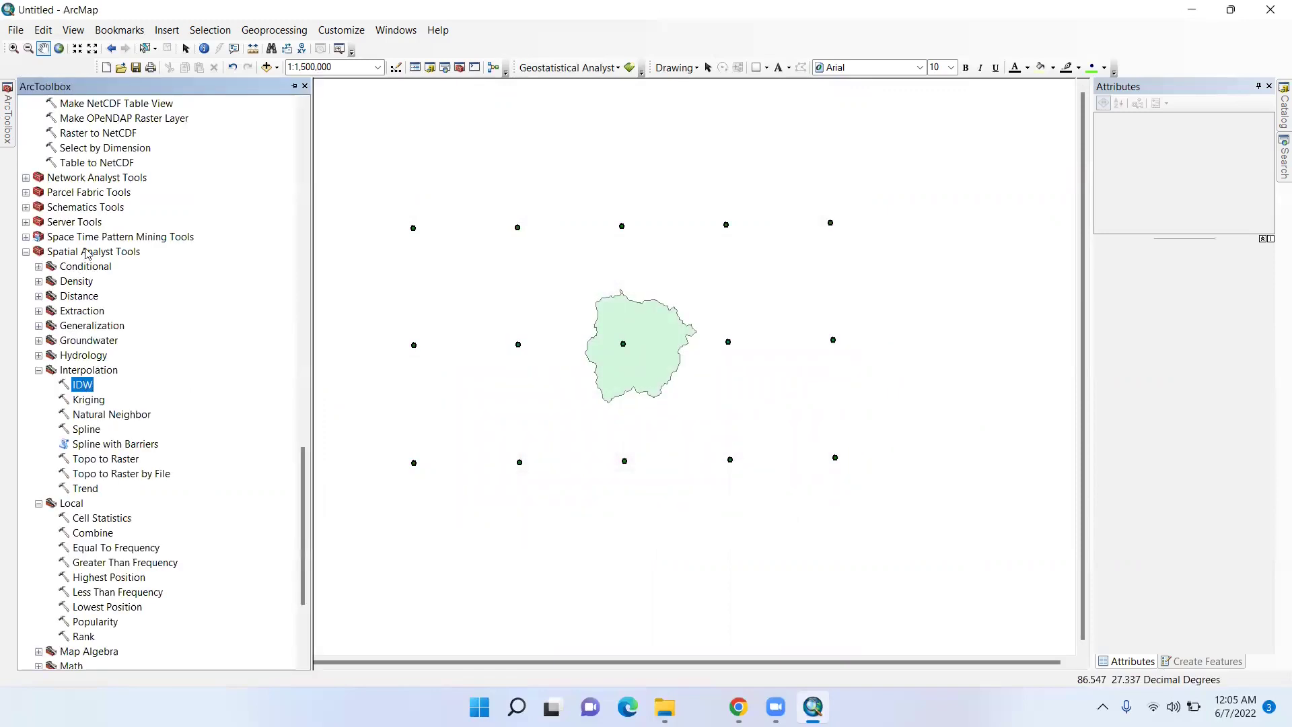
- Open IDW with tmax_pointUTM as input points and GRID_CODE as the Z value field
double_click(83, 385)
left_click(900, 220)
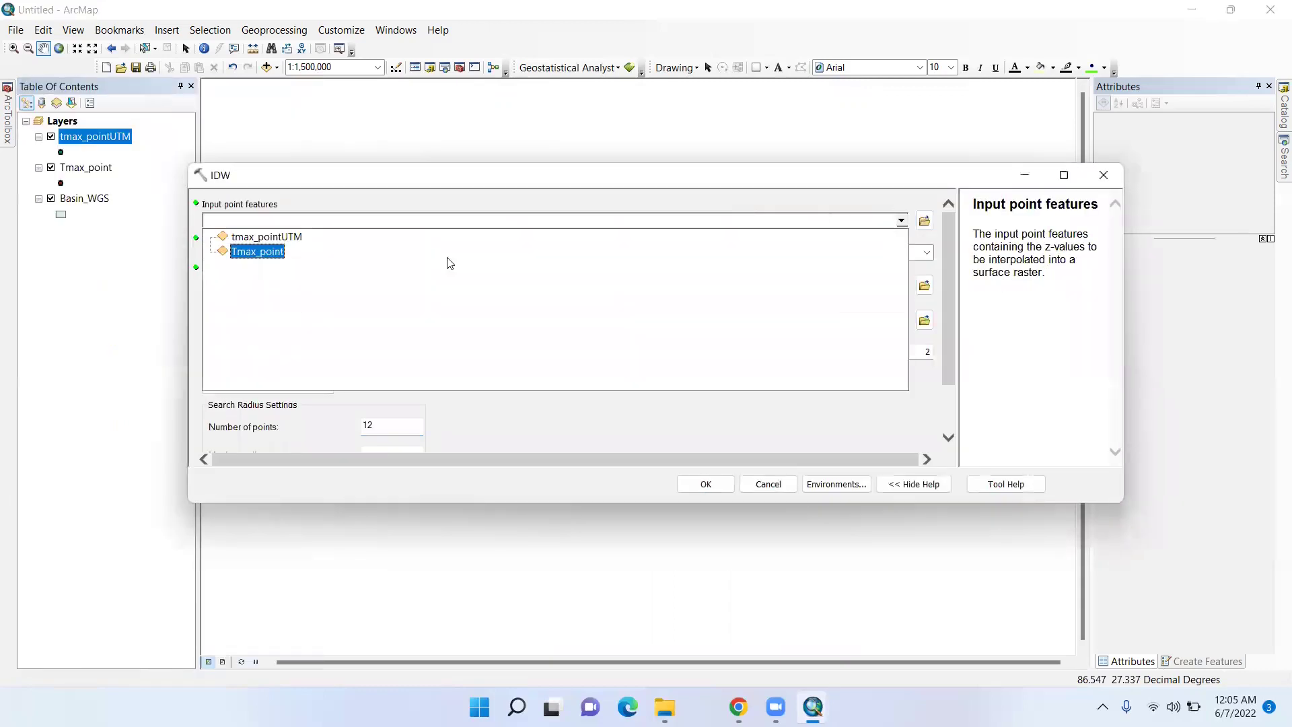
left_click(280, 237)
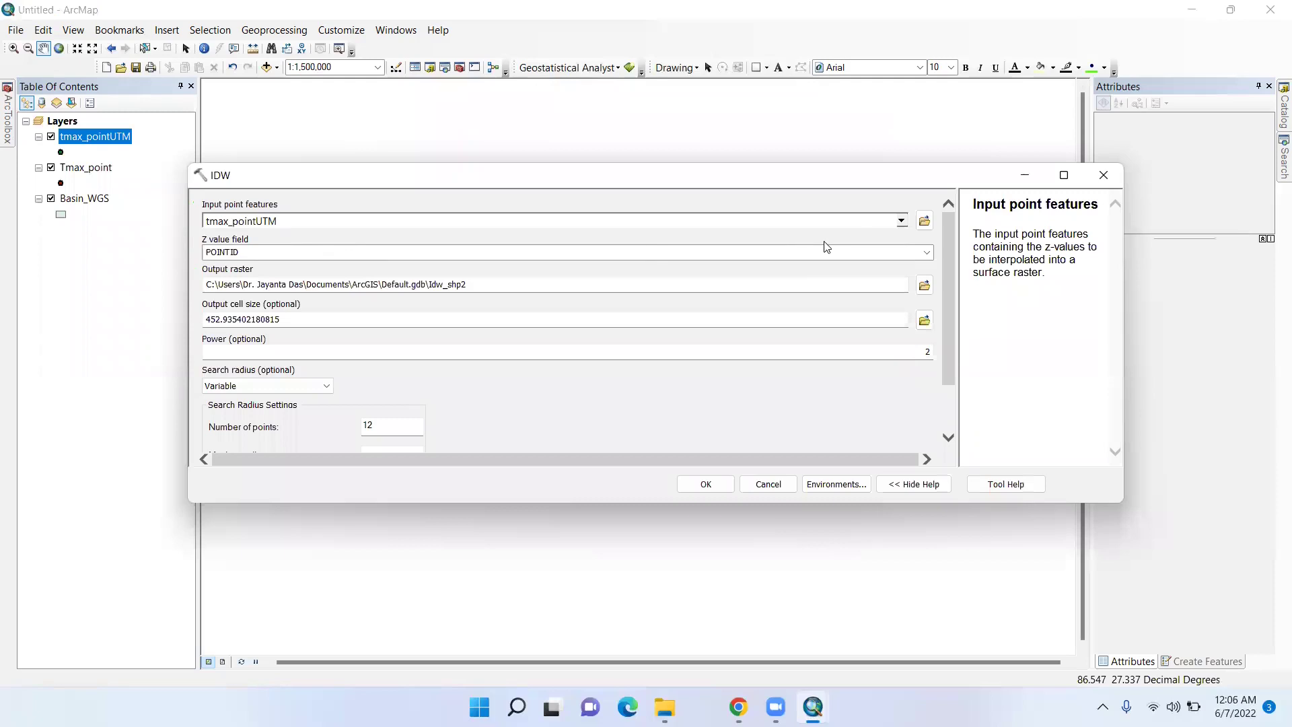
key("Tab")
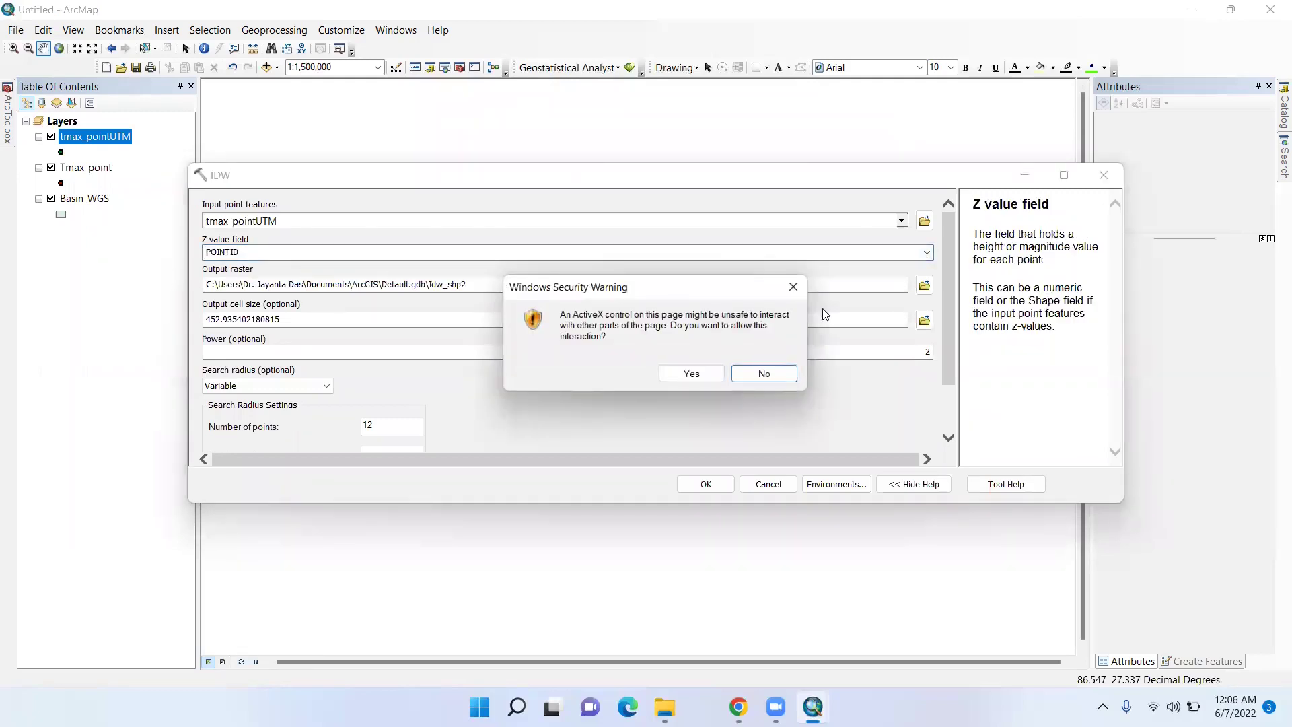
left_click(793, 287)
left_click(926, 251)
left_click(325, 278)
- Set the output raster to Avg_Tmax.tif in the Tmax folder and select the cell size value
left_click(626, 281)
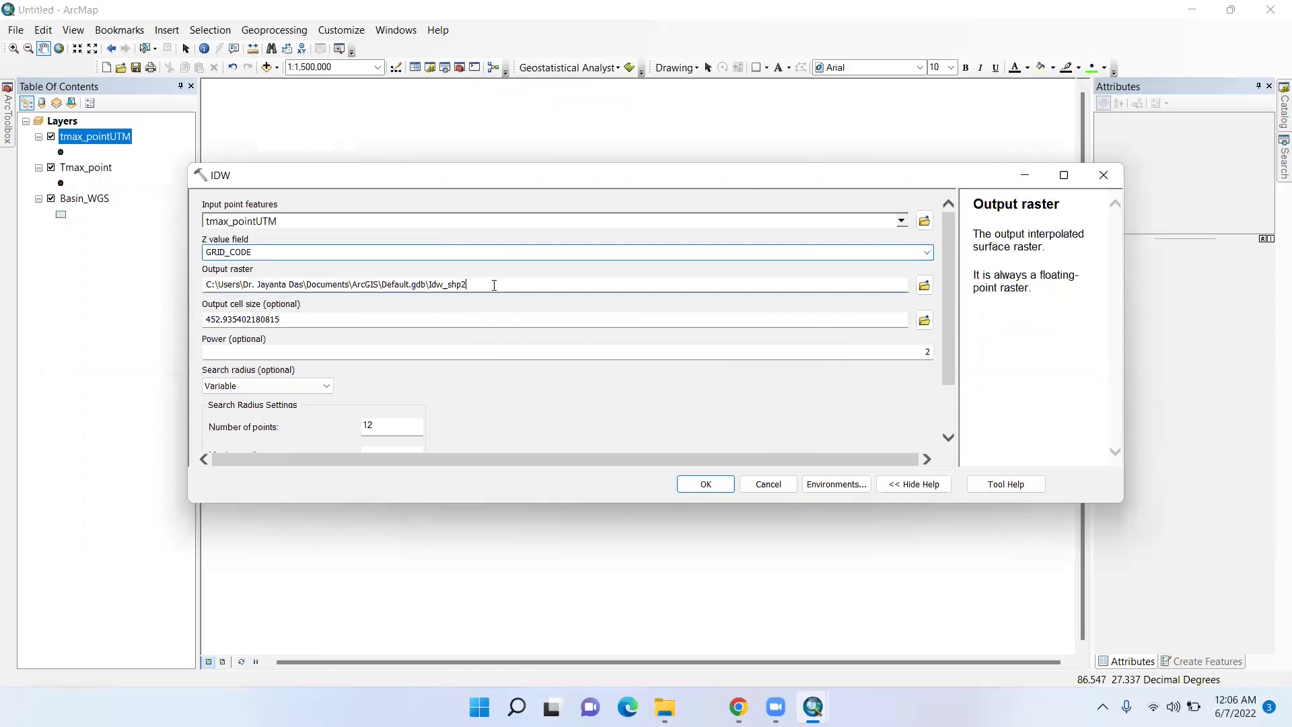
left_click(925, 286)
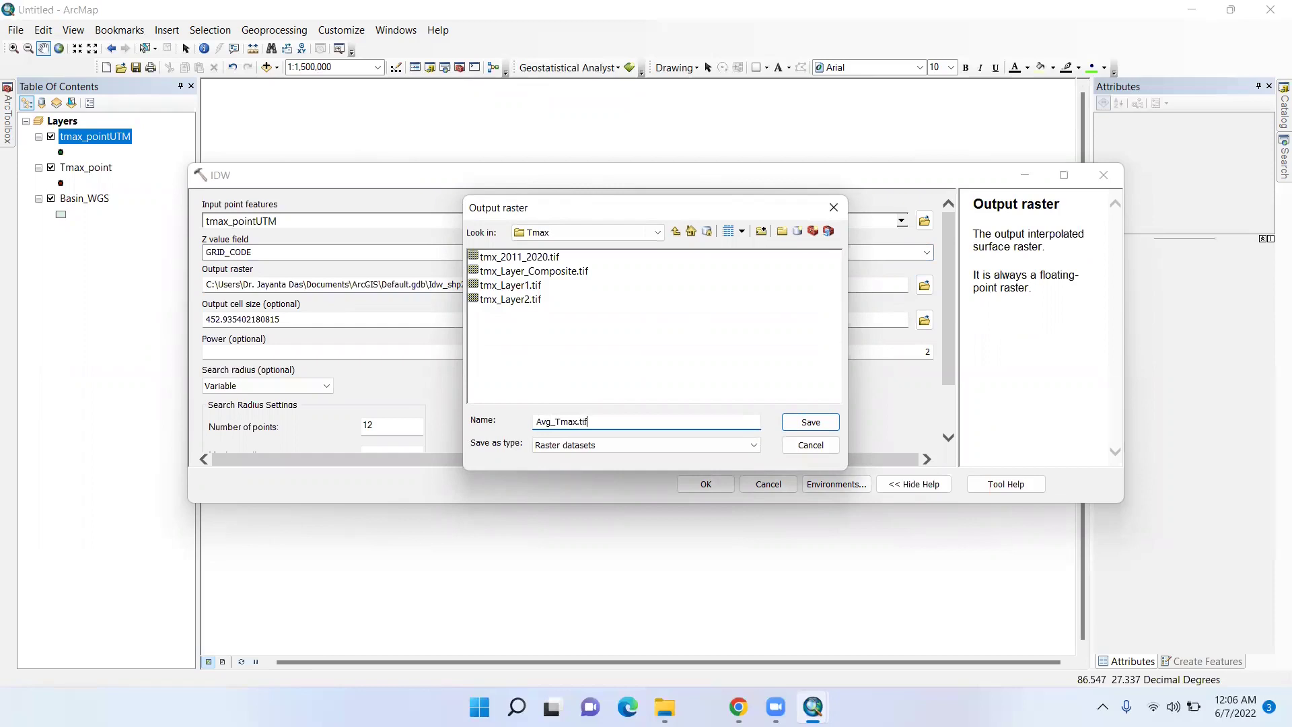
left_click(809, 422)
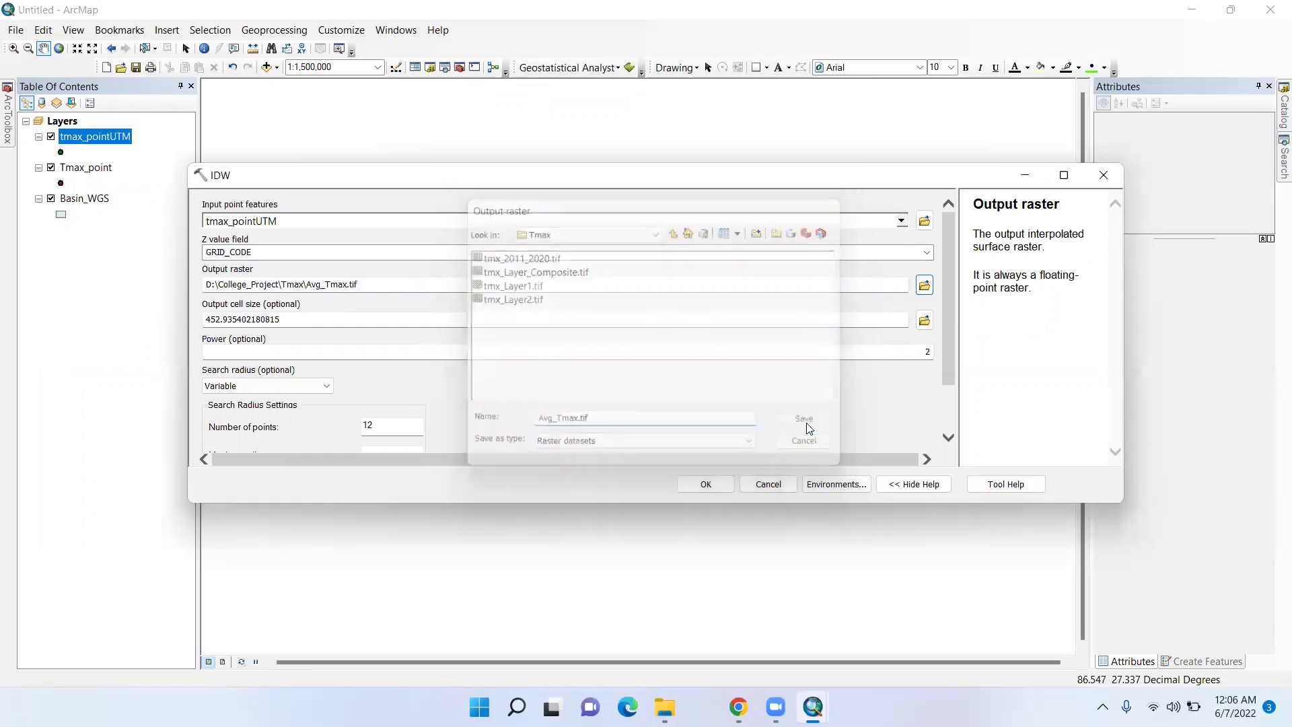
left_click(206, 309)
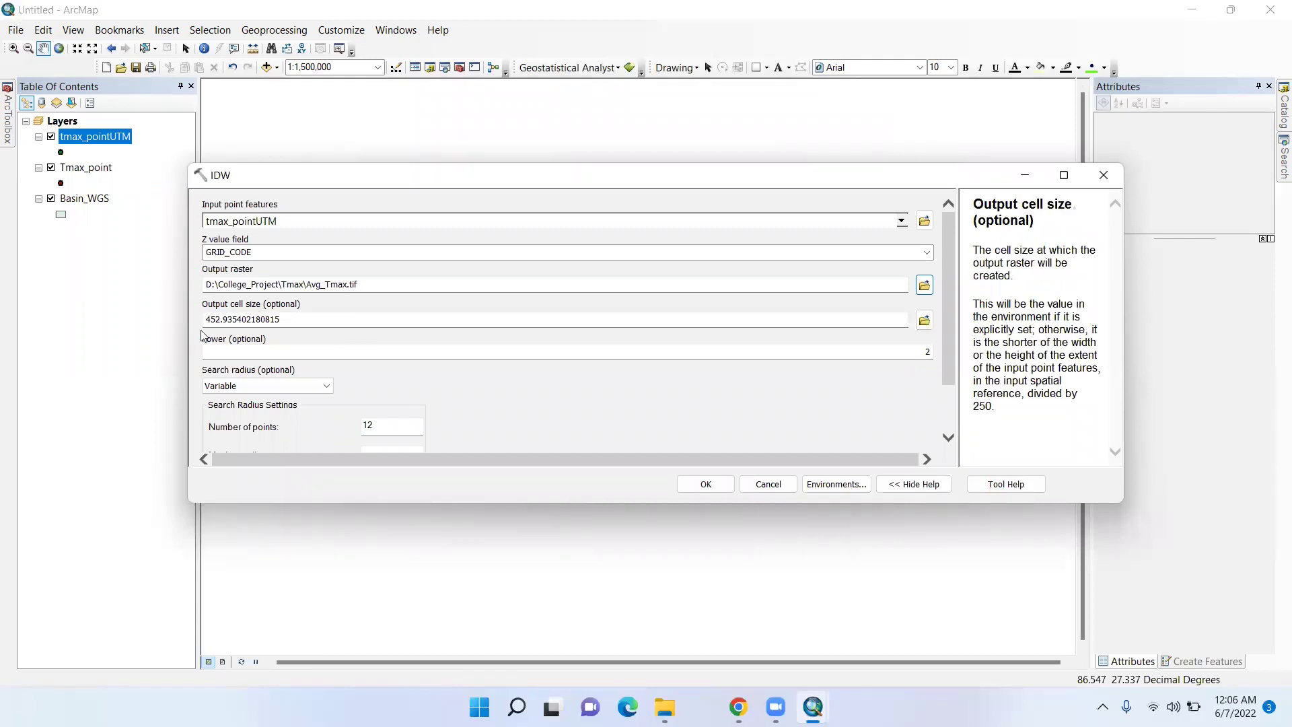
left_click_drag(288, 317, 180, 313)
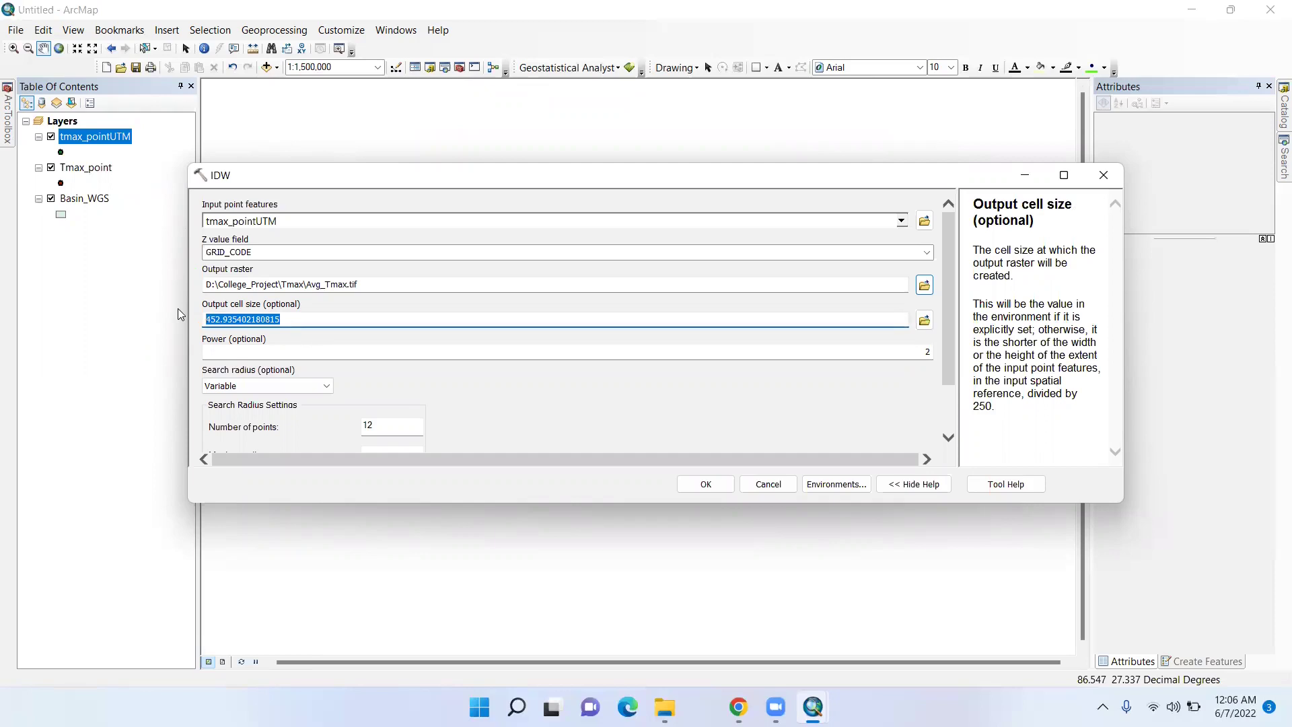
- Set the output cell size to 30 and the processing extent to Same as layer Basin_WGS
type("30")
left_click(837, 484)
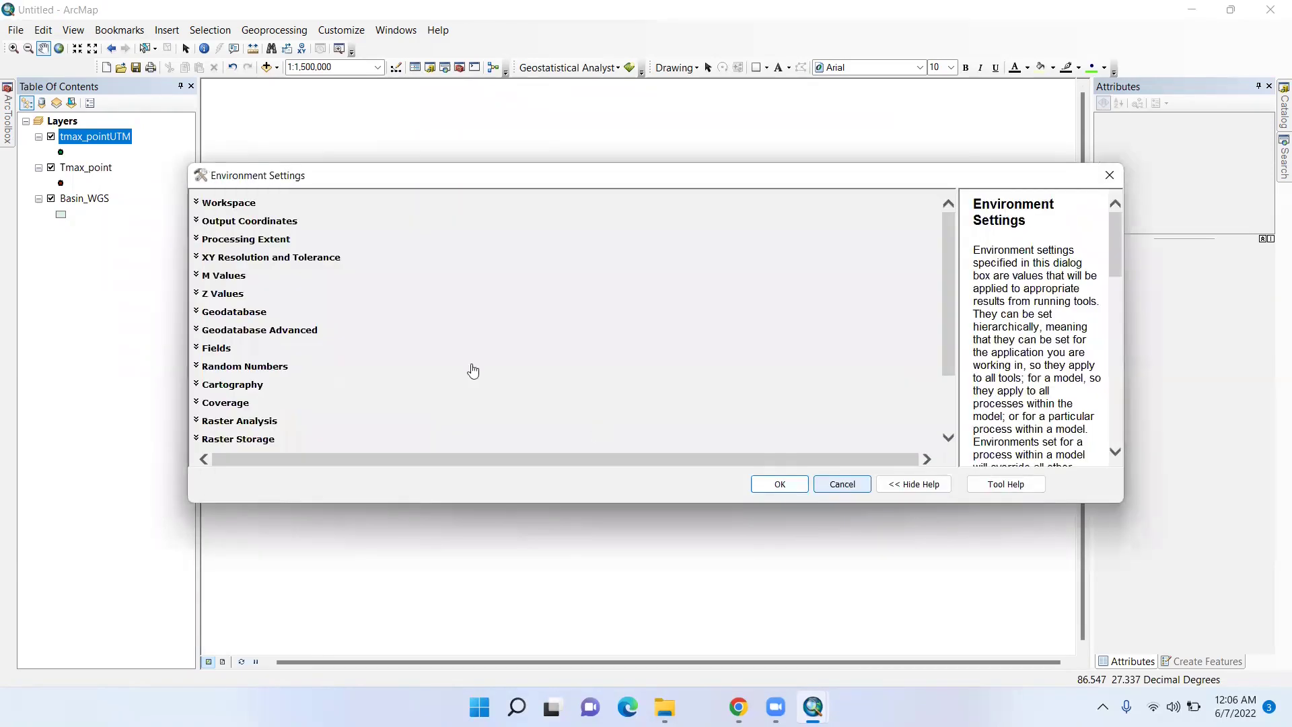
left_click(234, 241)
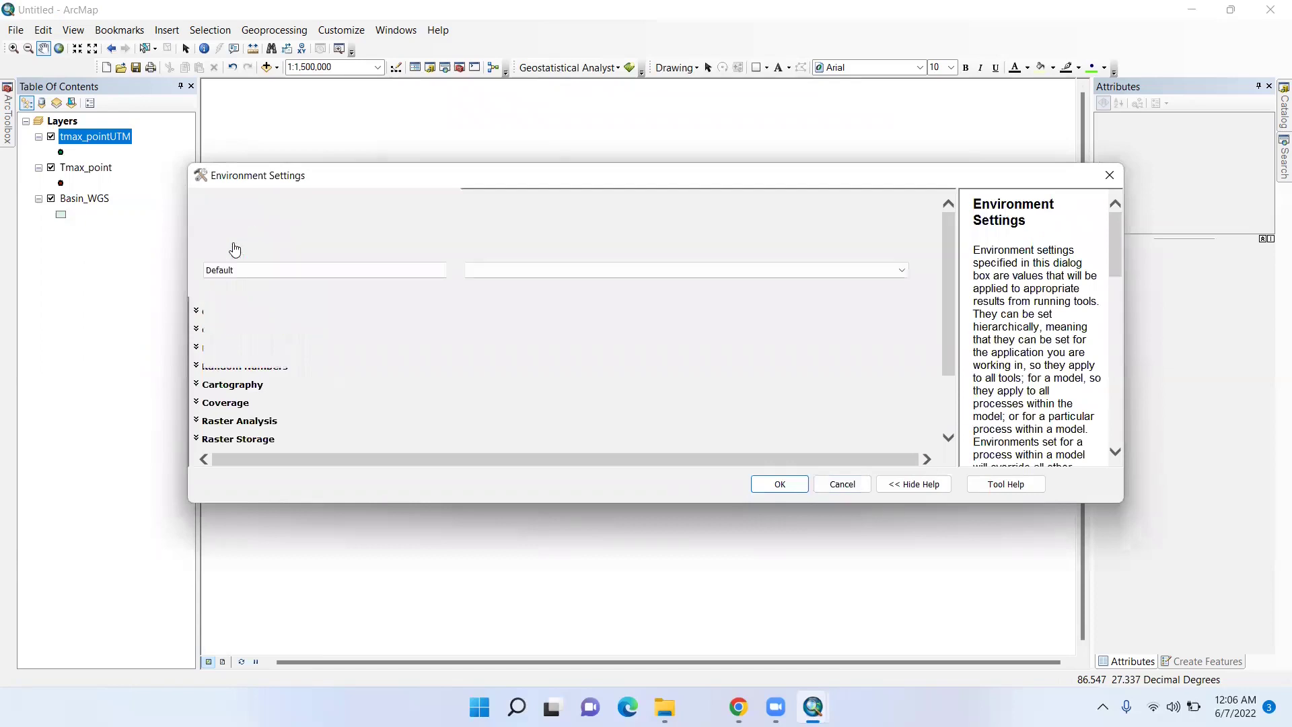
left_click(626, 272)
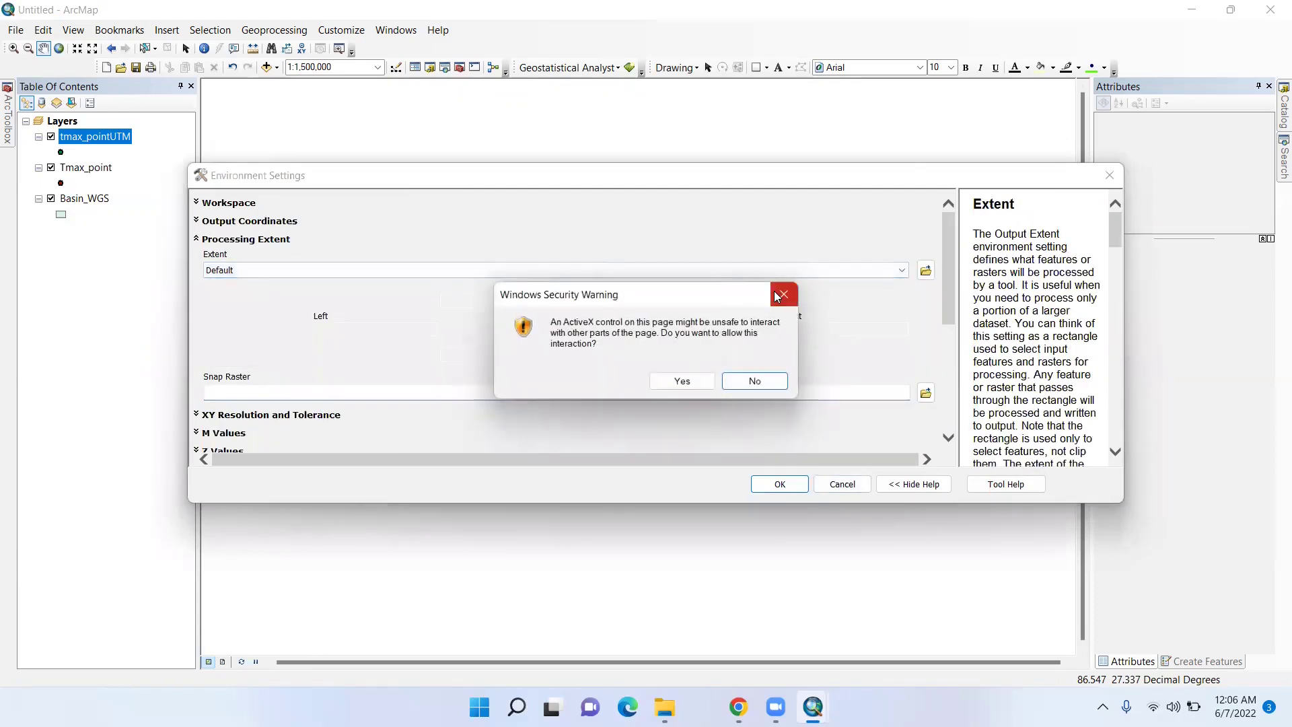
left_click(780, 294)
left_click(759, 271)
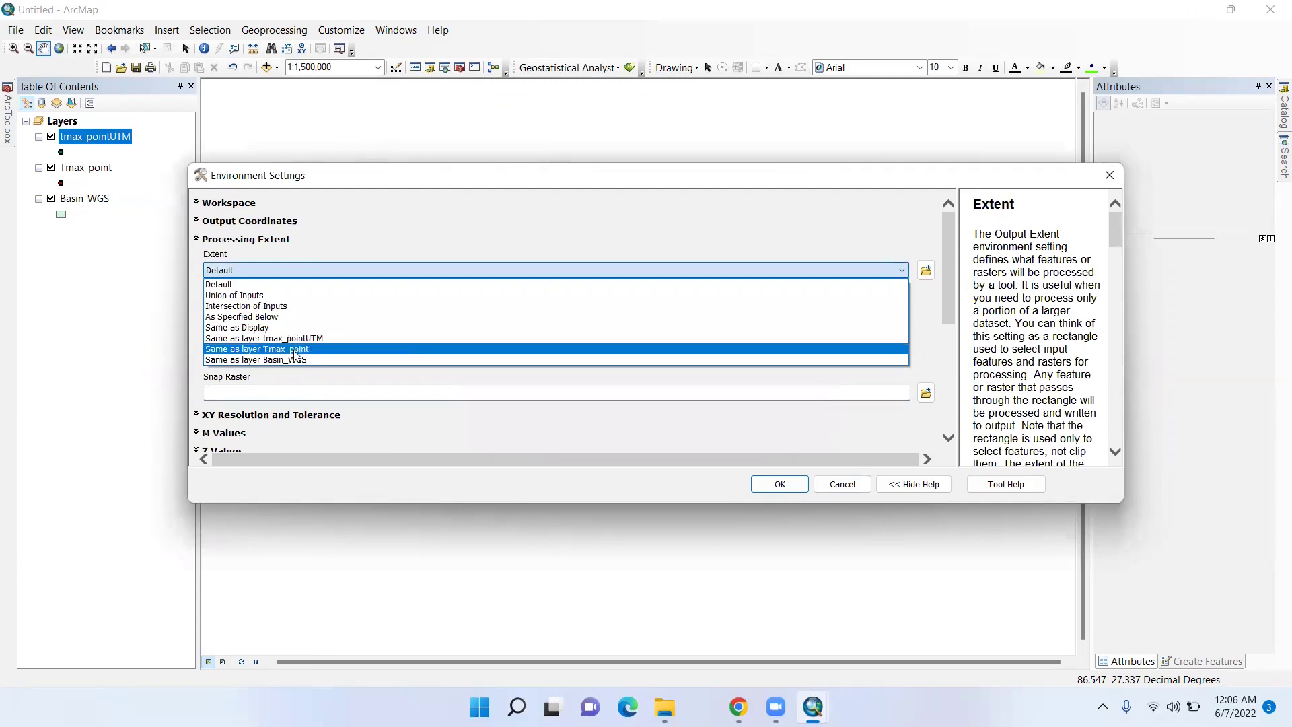
left_click(271, 357)
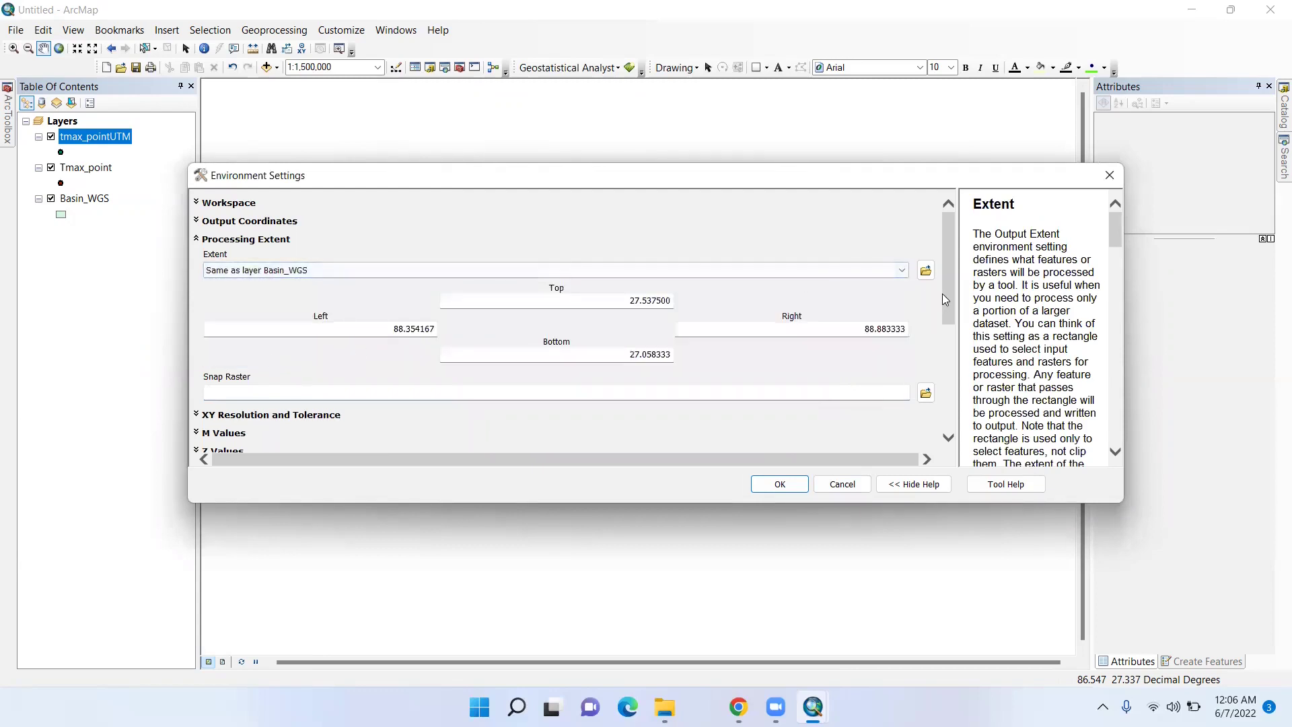
- Set the raster analysis mask to Basin_WGS and confirm the environment settings
left_click_drag(946, 299, 946, 407)
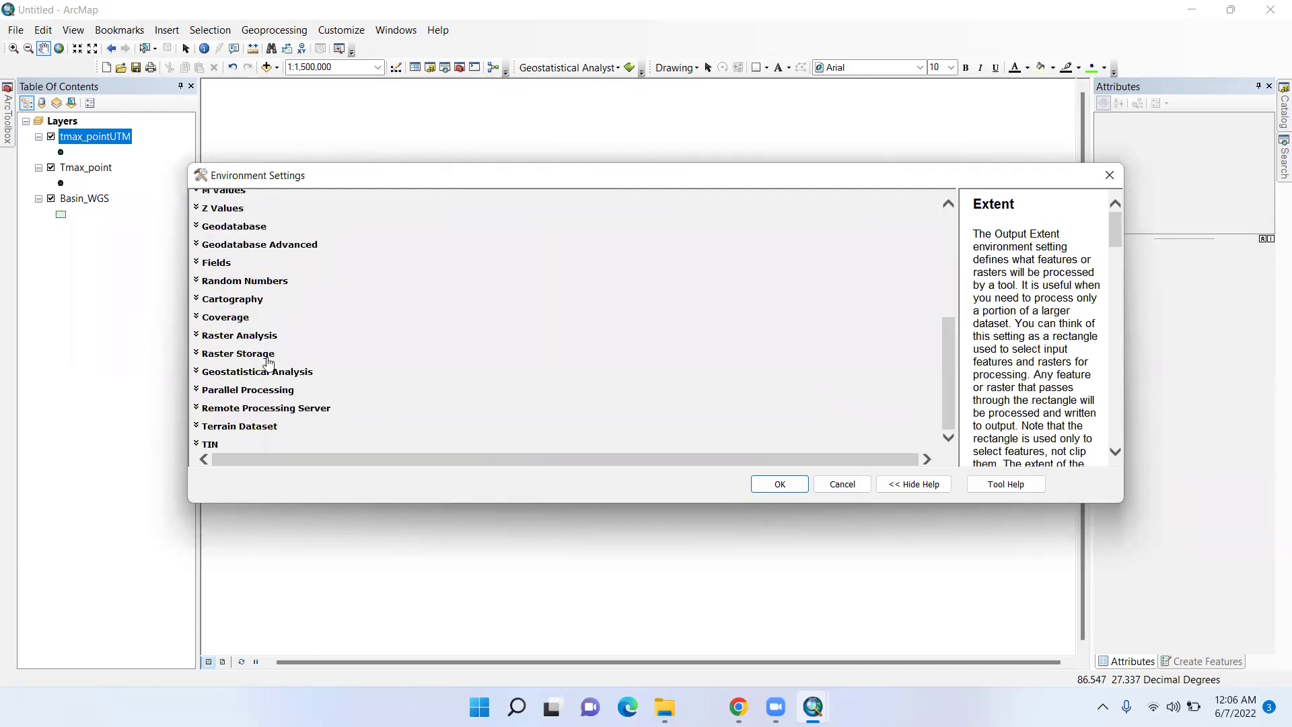
left_click(240, 336)
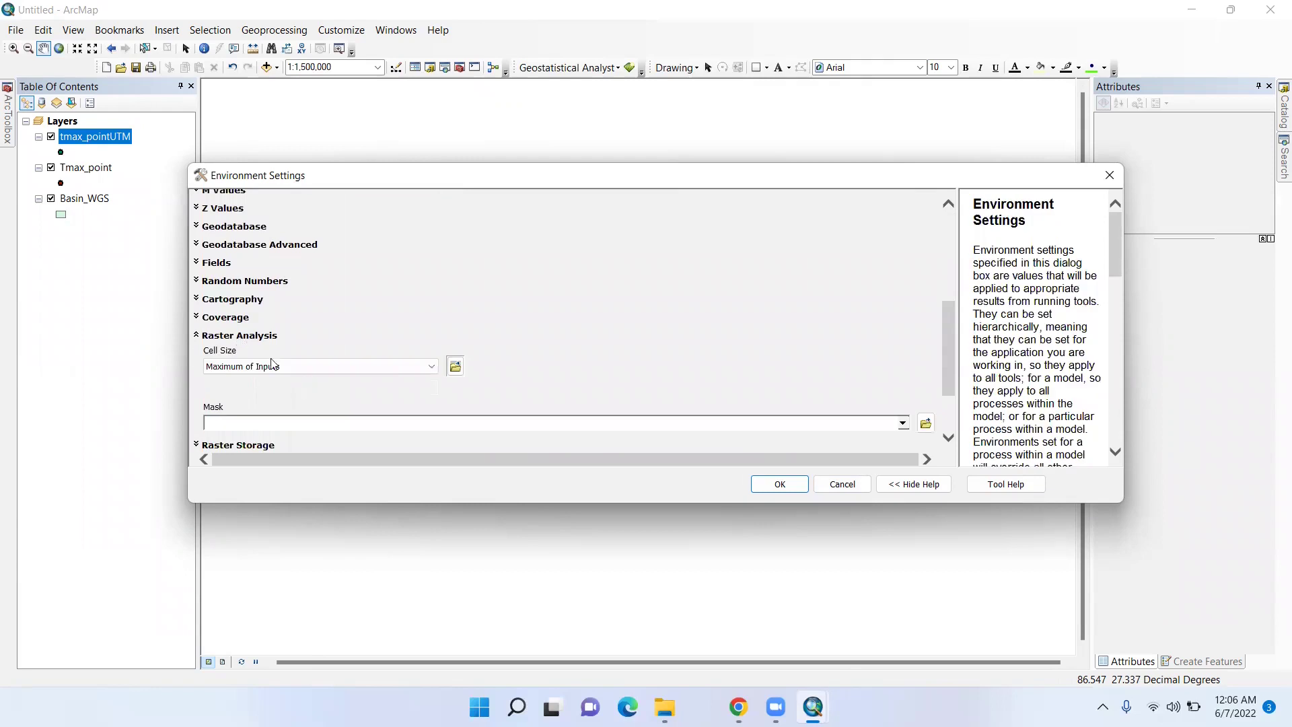
left_click(901, 424)
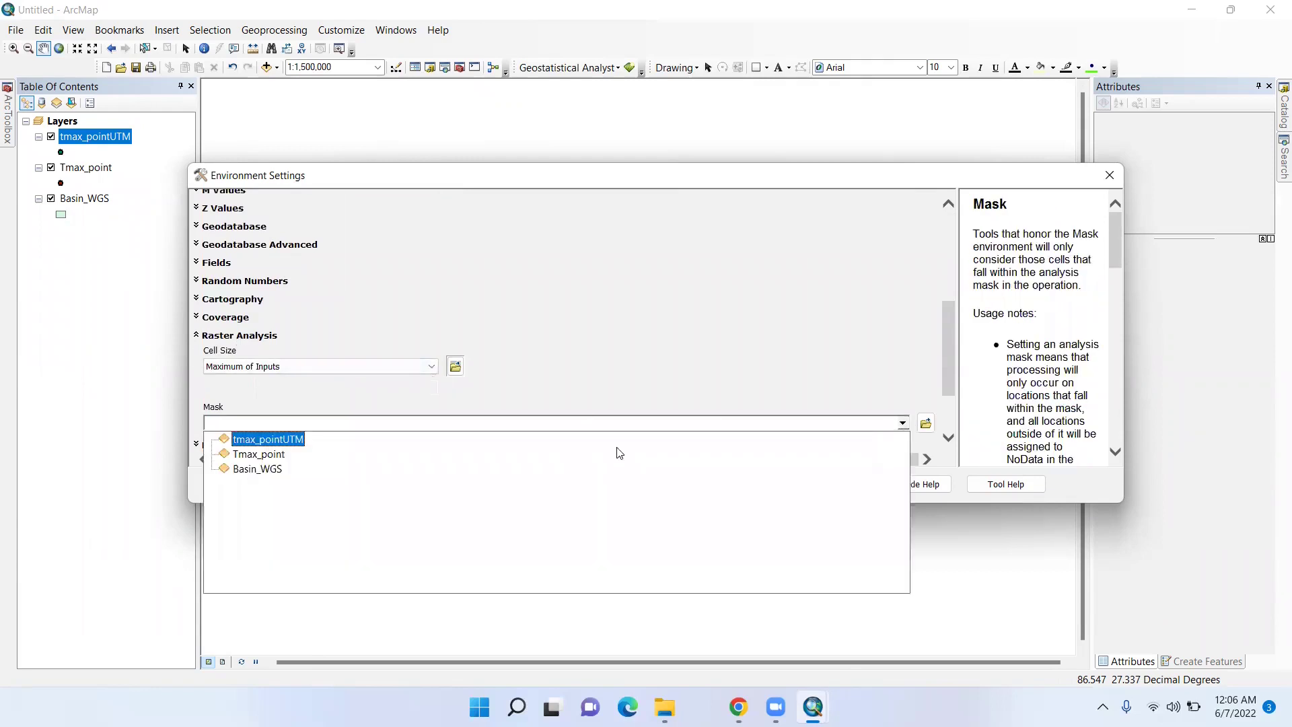
left_click(260, 475)
left_click(775, 485)
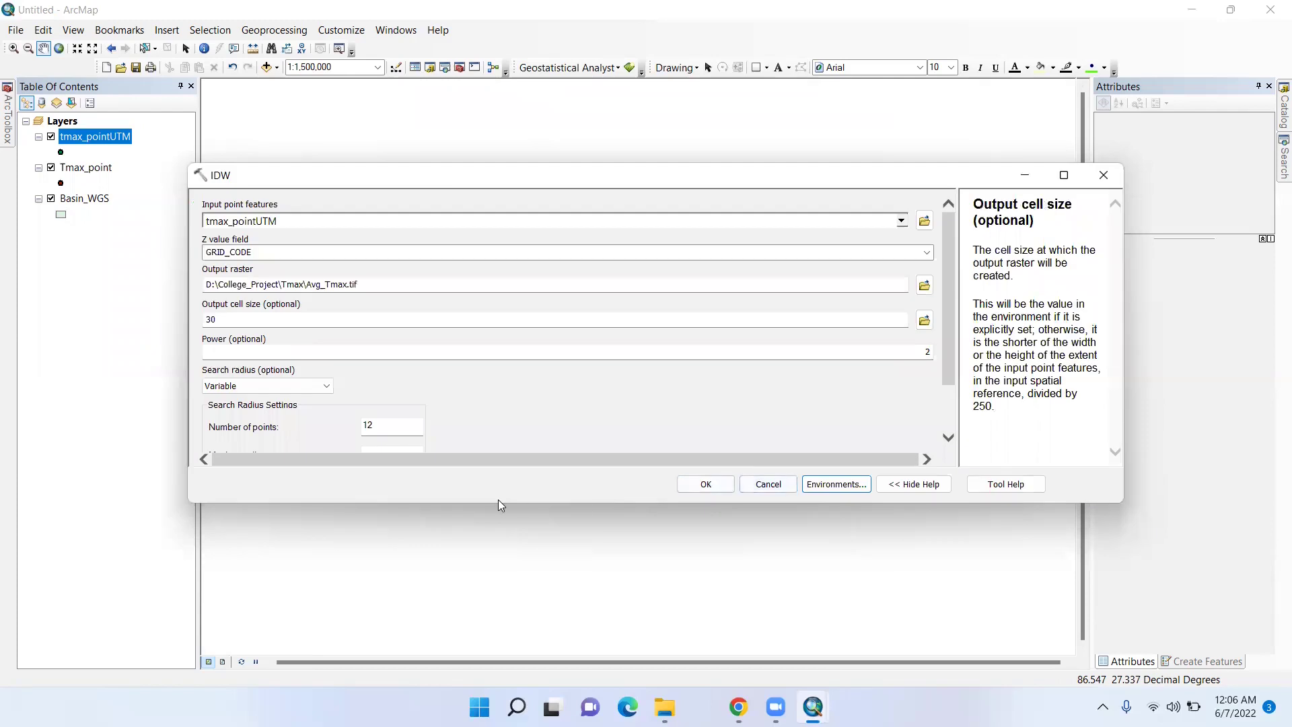
- Run IDW, give Basin_WGS a Hollow fill, and hide tmax_pointUTM and Tmax_point
left_click(703, 484)
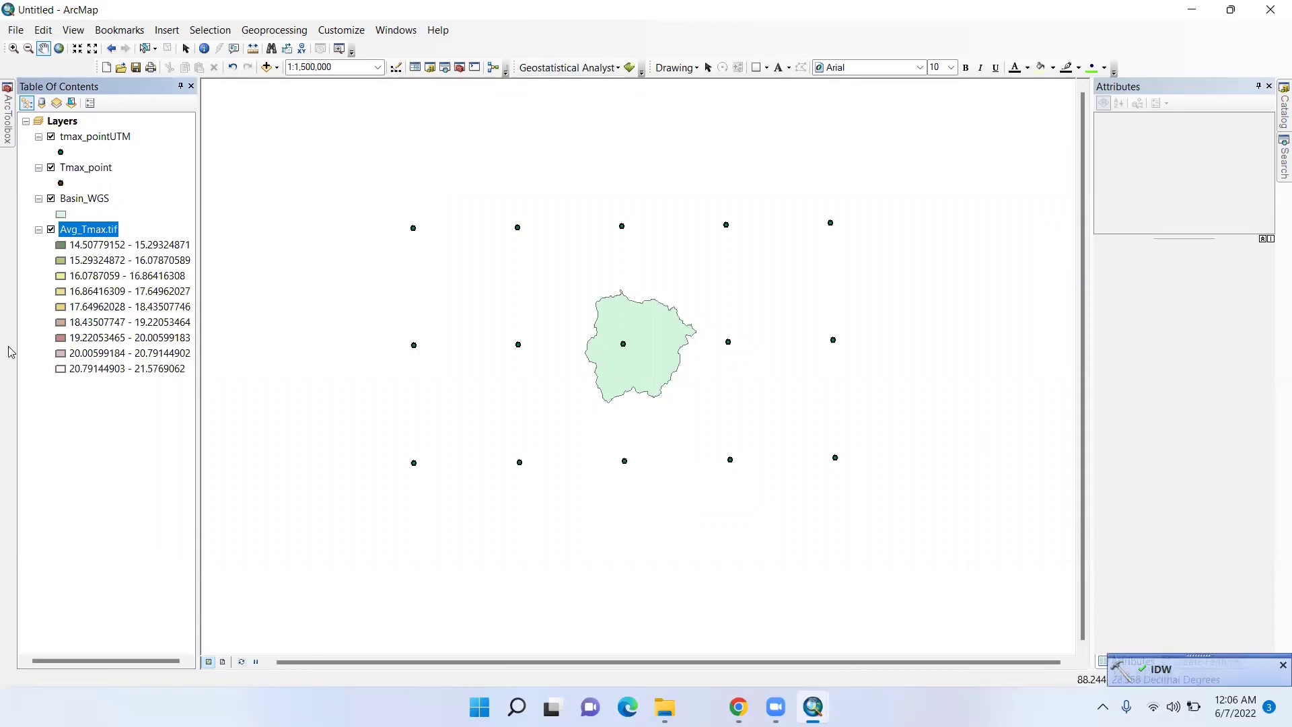
left_click(62, 214)
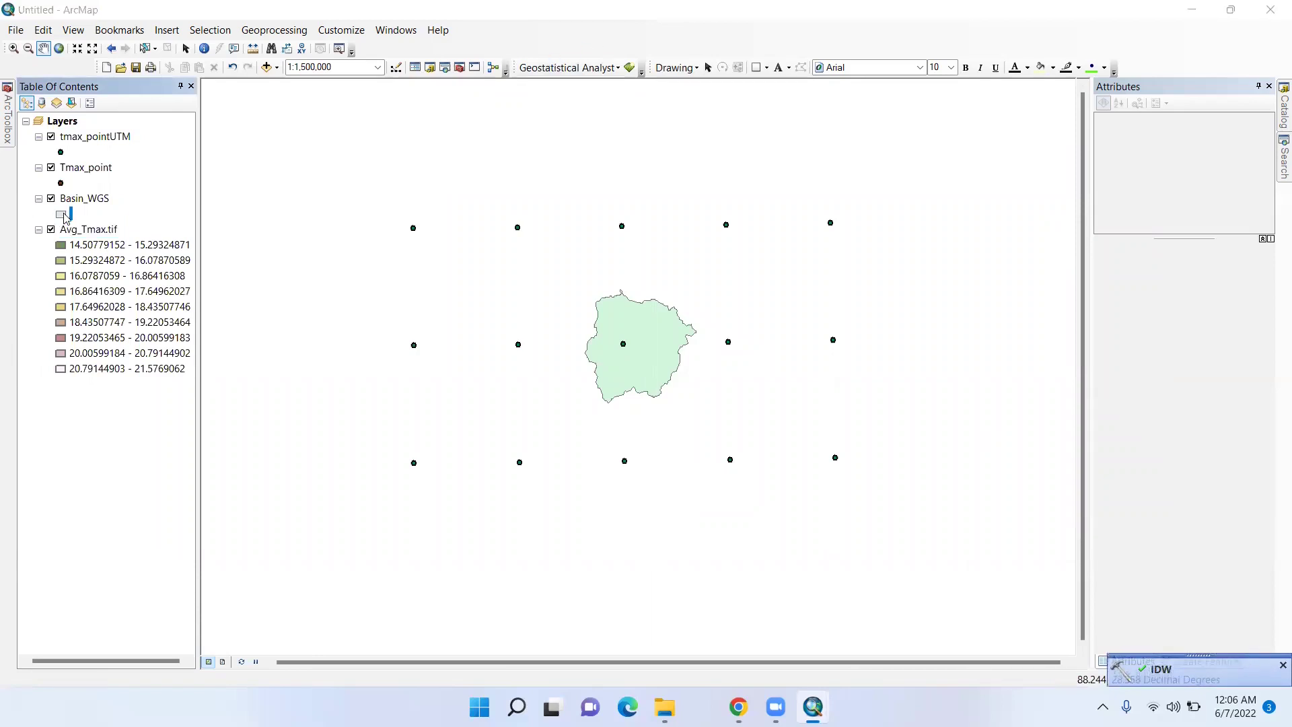
left_click(645, 266)
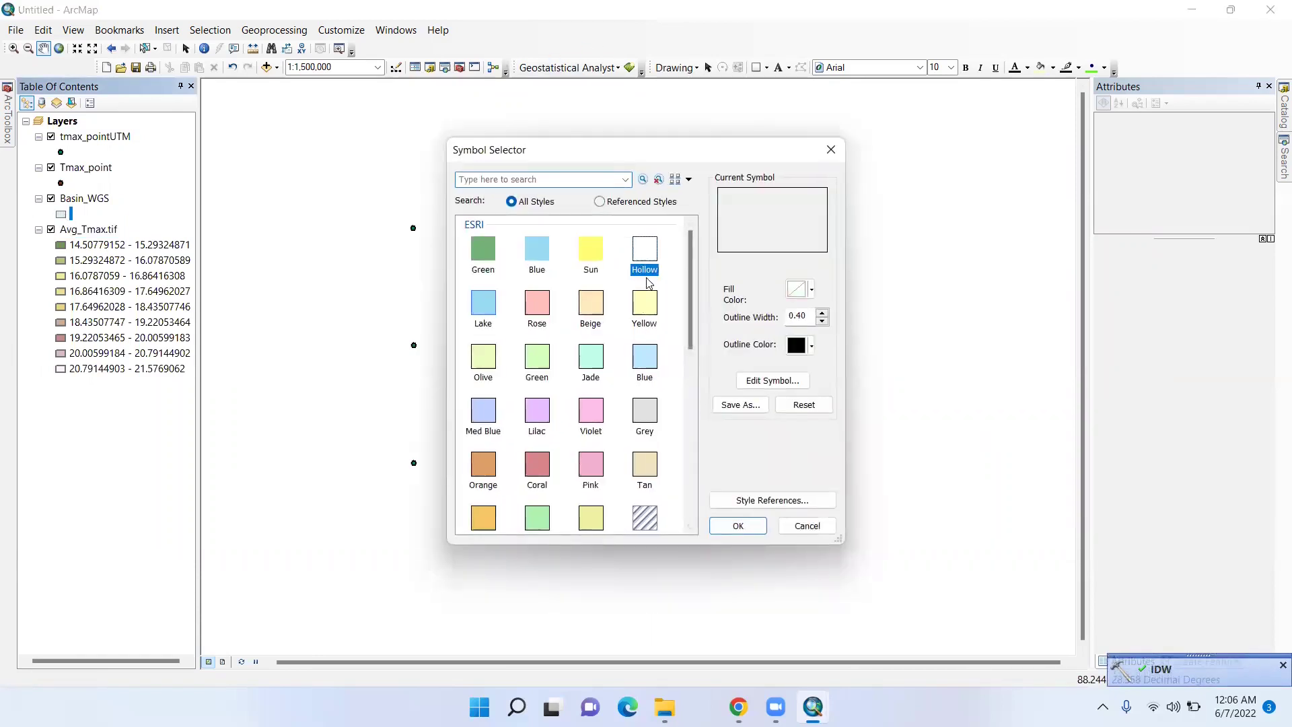
left_click(738, 526)
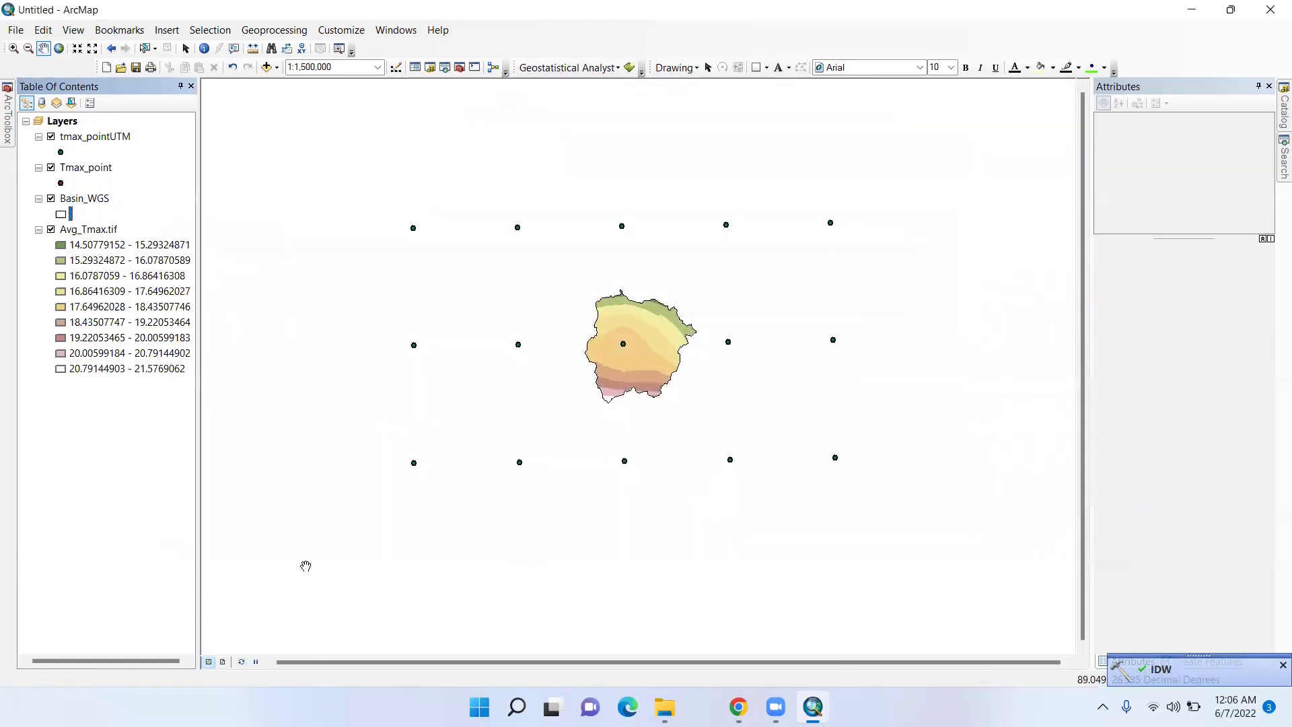
left_click(50, 137)
left_click(51, 168)
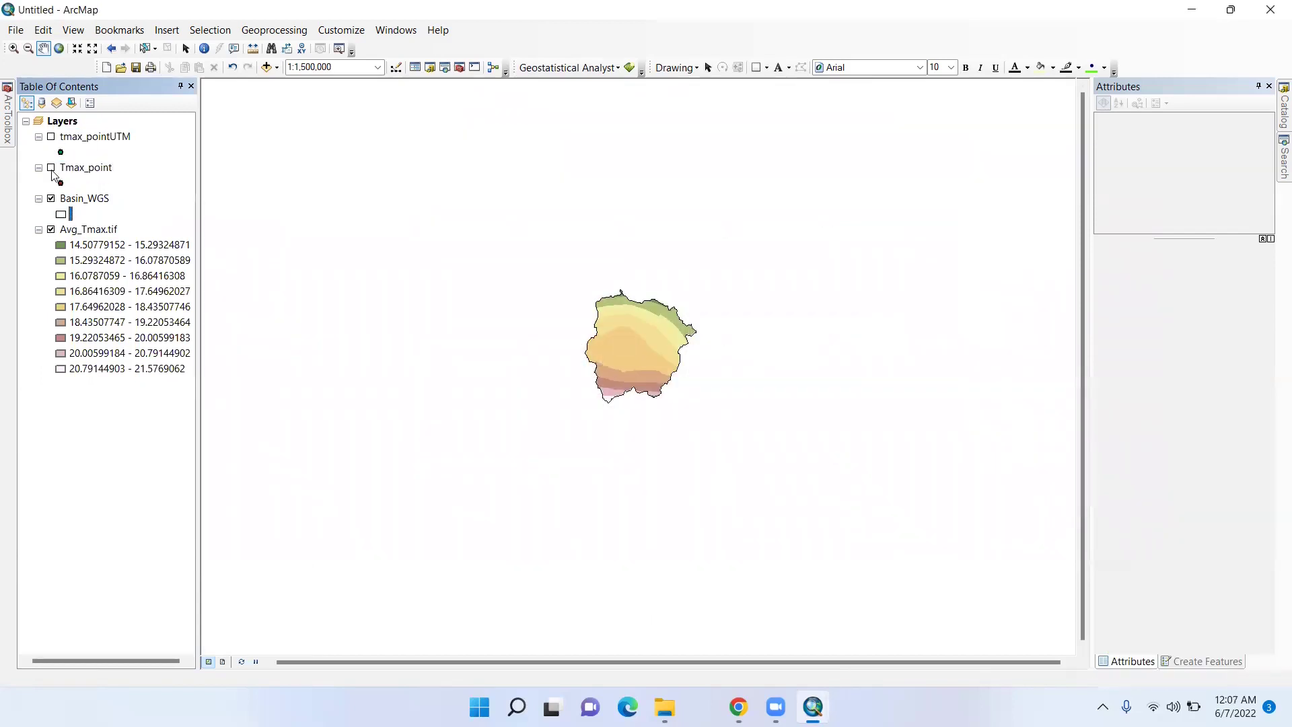
- Switch to Layout View at full extent and remove the tmax_pointUTM and Tmax_point layers
left_click(224, 668)
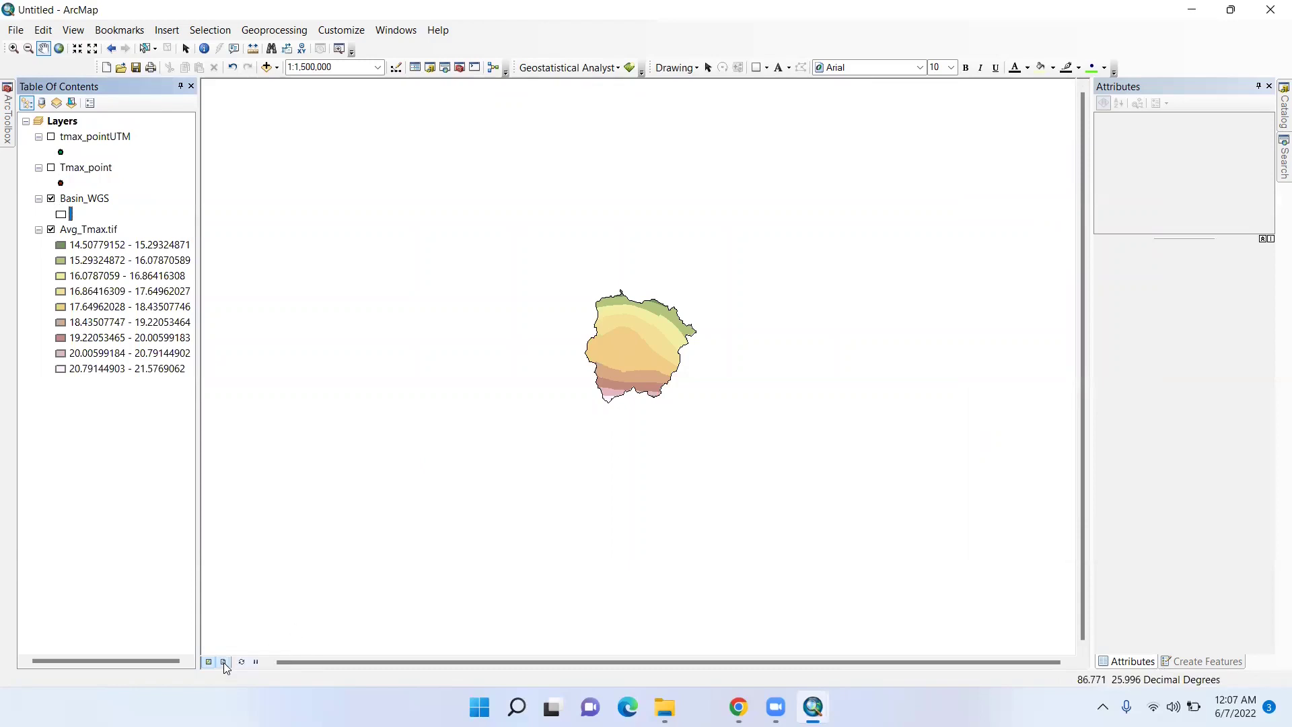
left_click(60, 50)
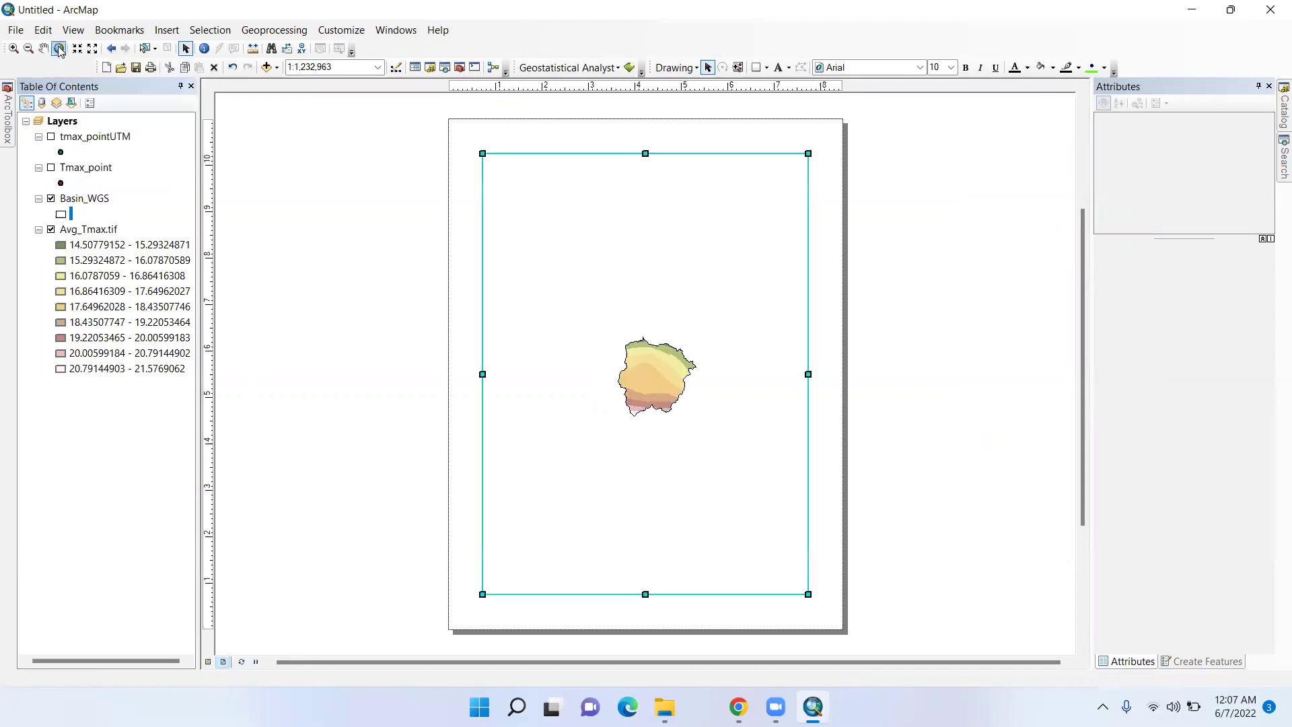
left_click(102, 127)
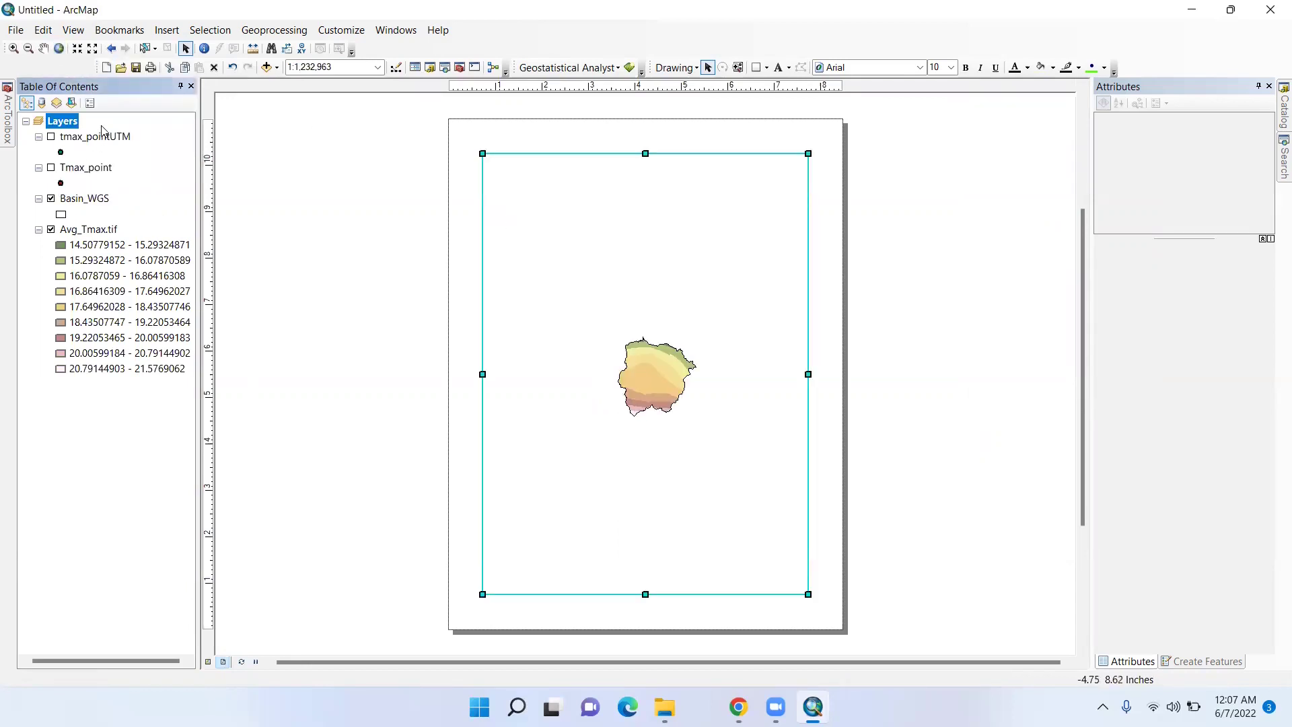
left_click(101, 136)
right_click(102, 136)
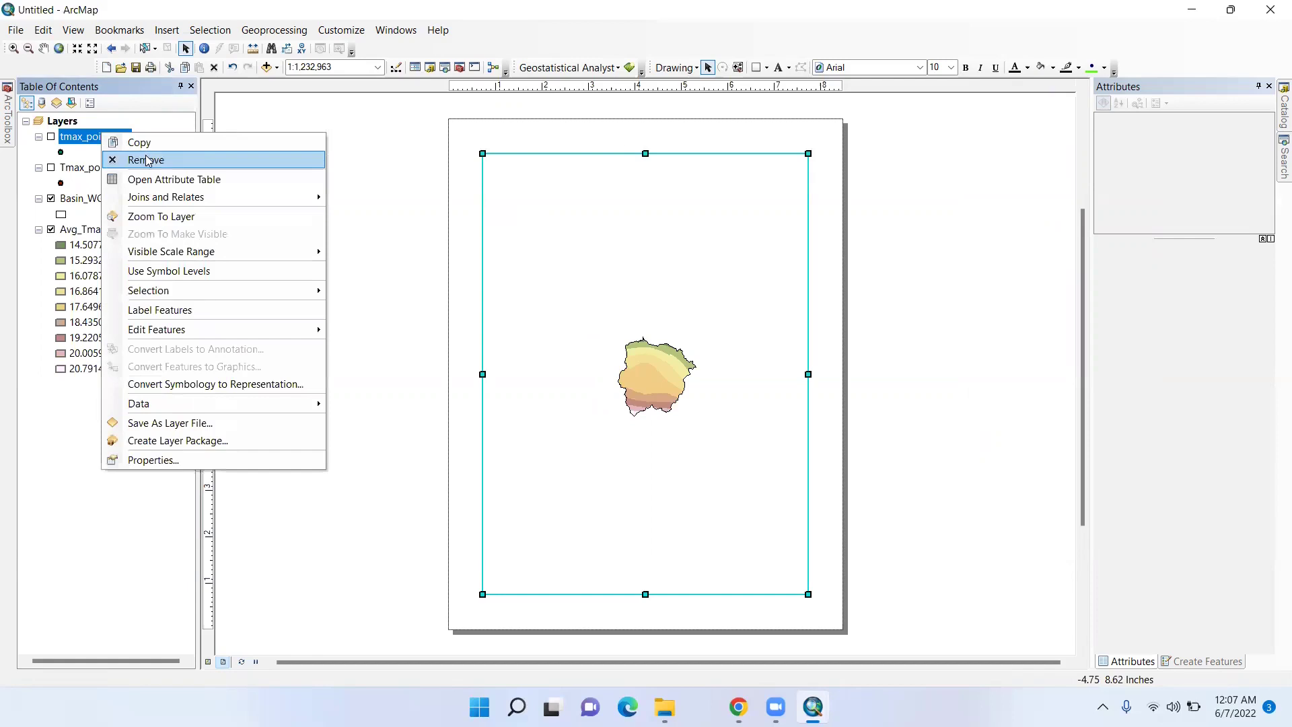
left_click(149, 159)
left_click(86, 137)
right_click(86, 137)
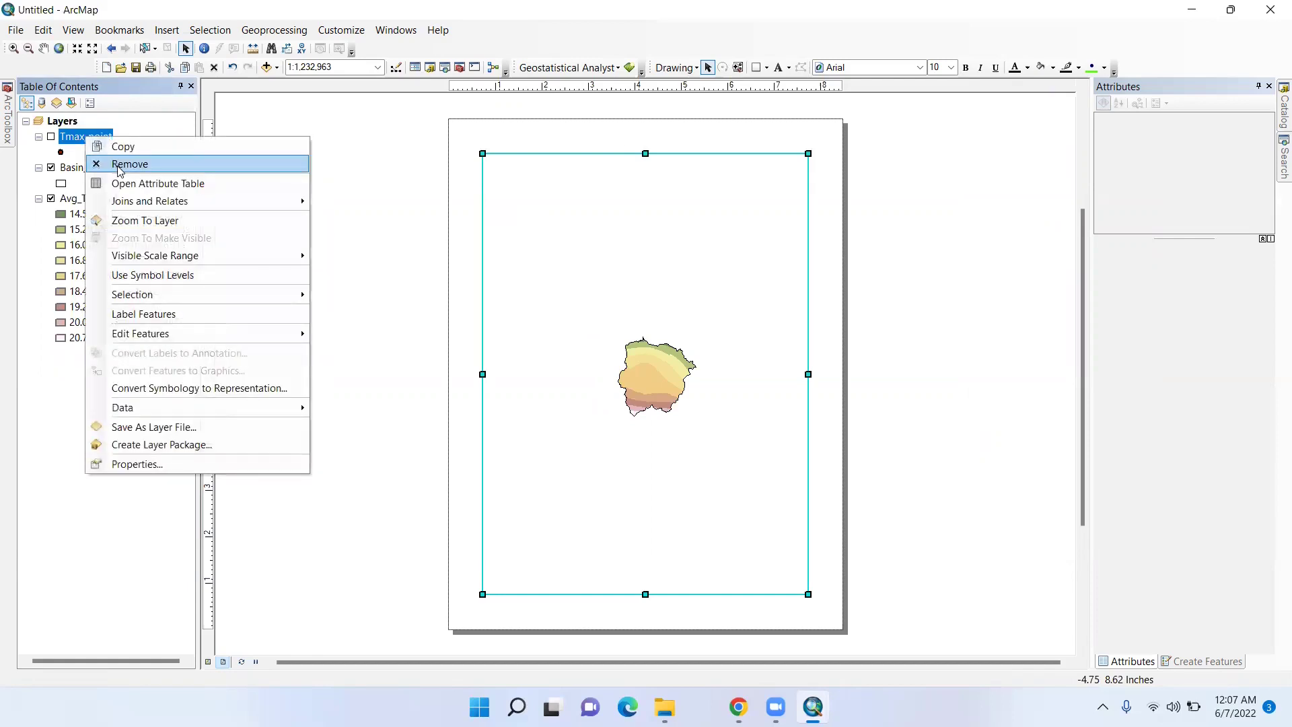
left_click(114, 162)
- Zoom the basin to full extent and widen the data frame slightly to the right
left_click(59, 49)
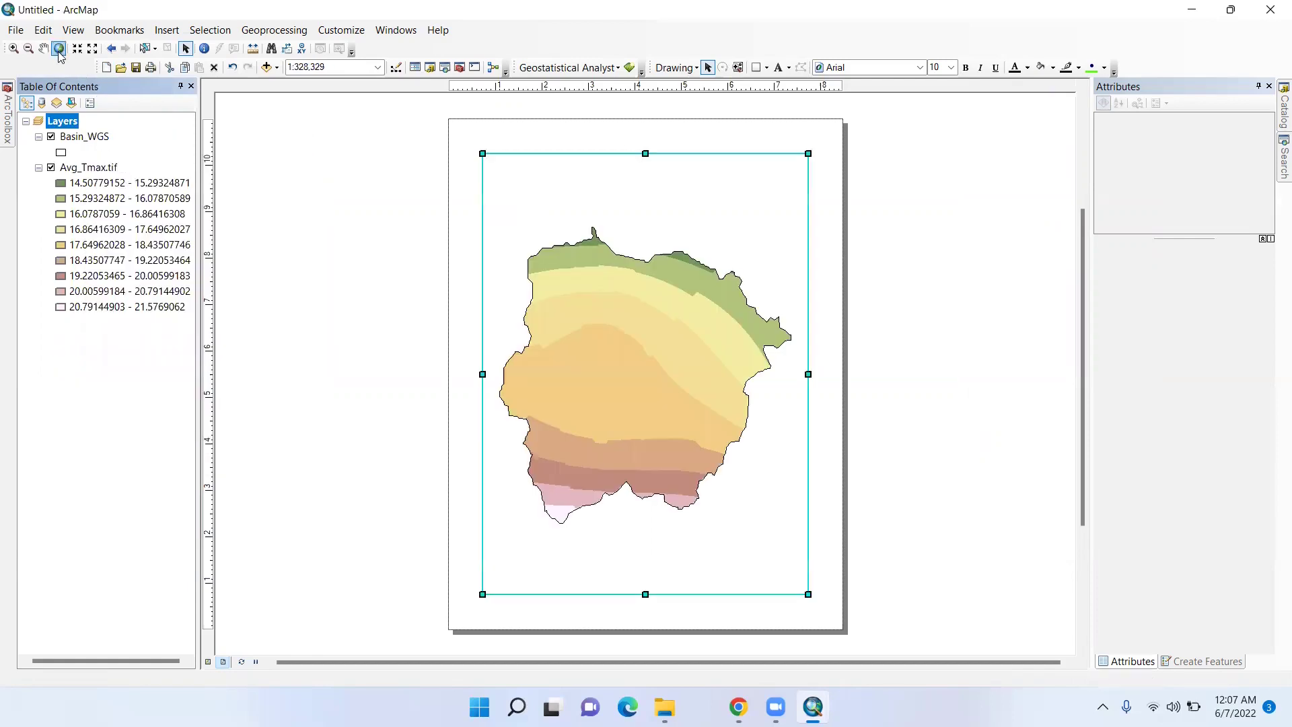
left_click_drag(808, 374, 818, 374)
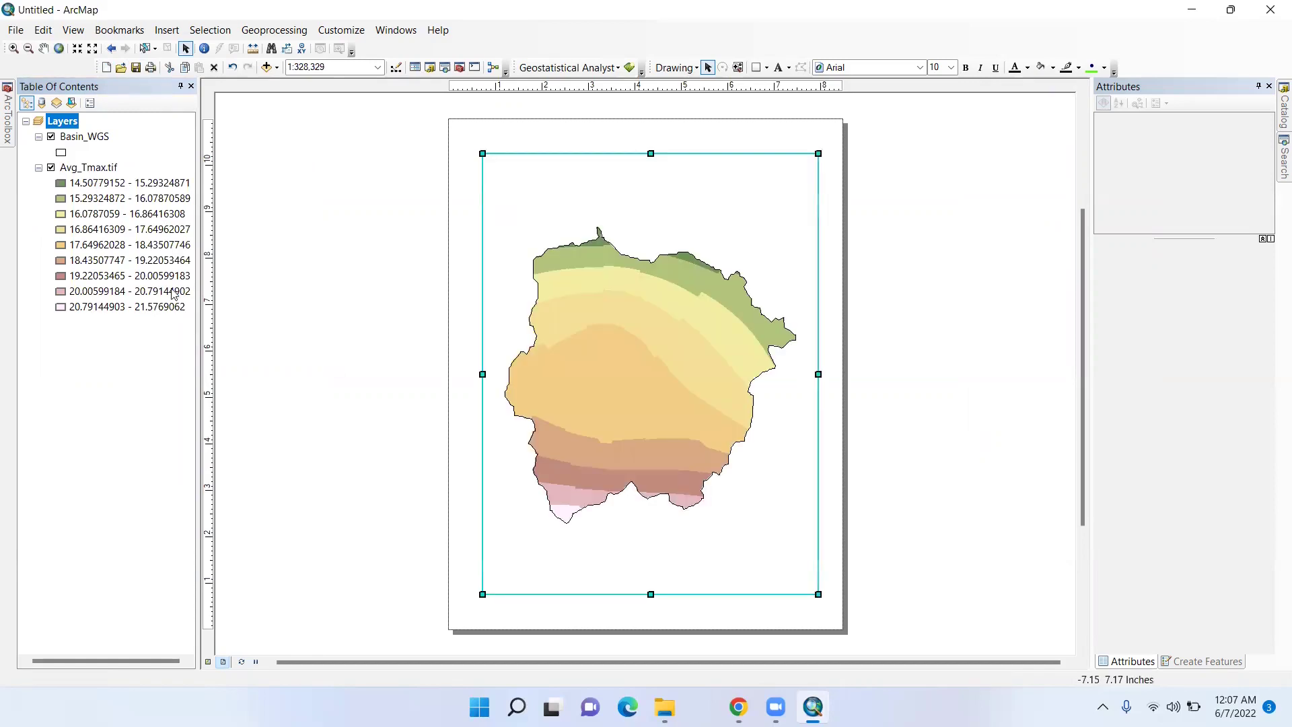
left_click(88, 168)
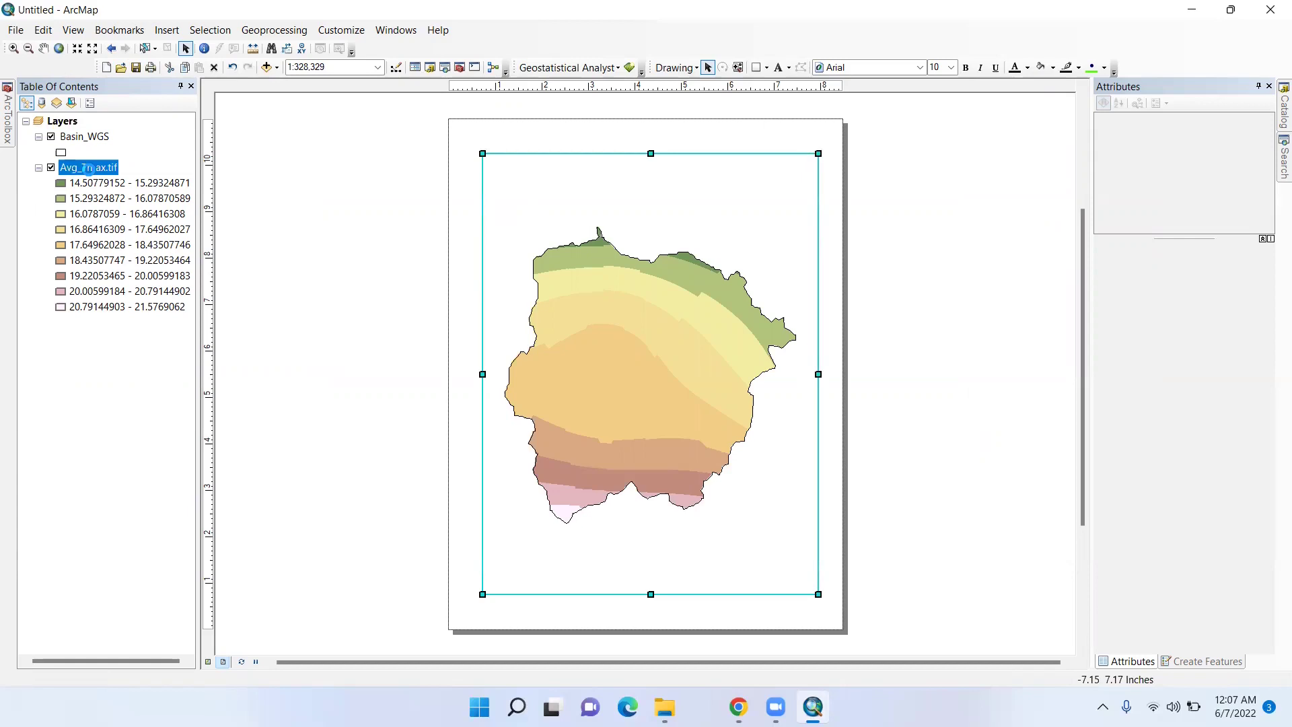
- Reduce the Avg_Tmax.tif symbology to 5 classes and round the class labels to 2 decimal places
double_click(88, 168)
left_click(625, 191)
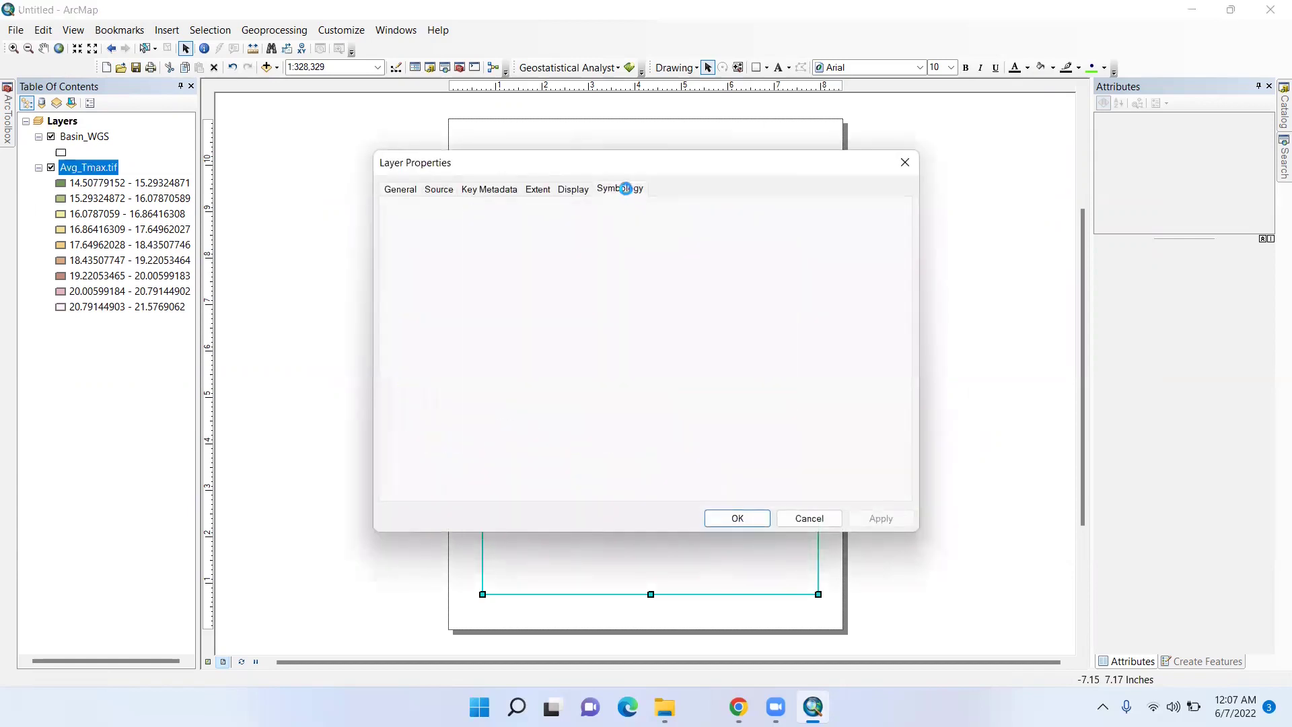
left_click(744, 292)
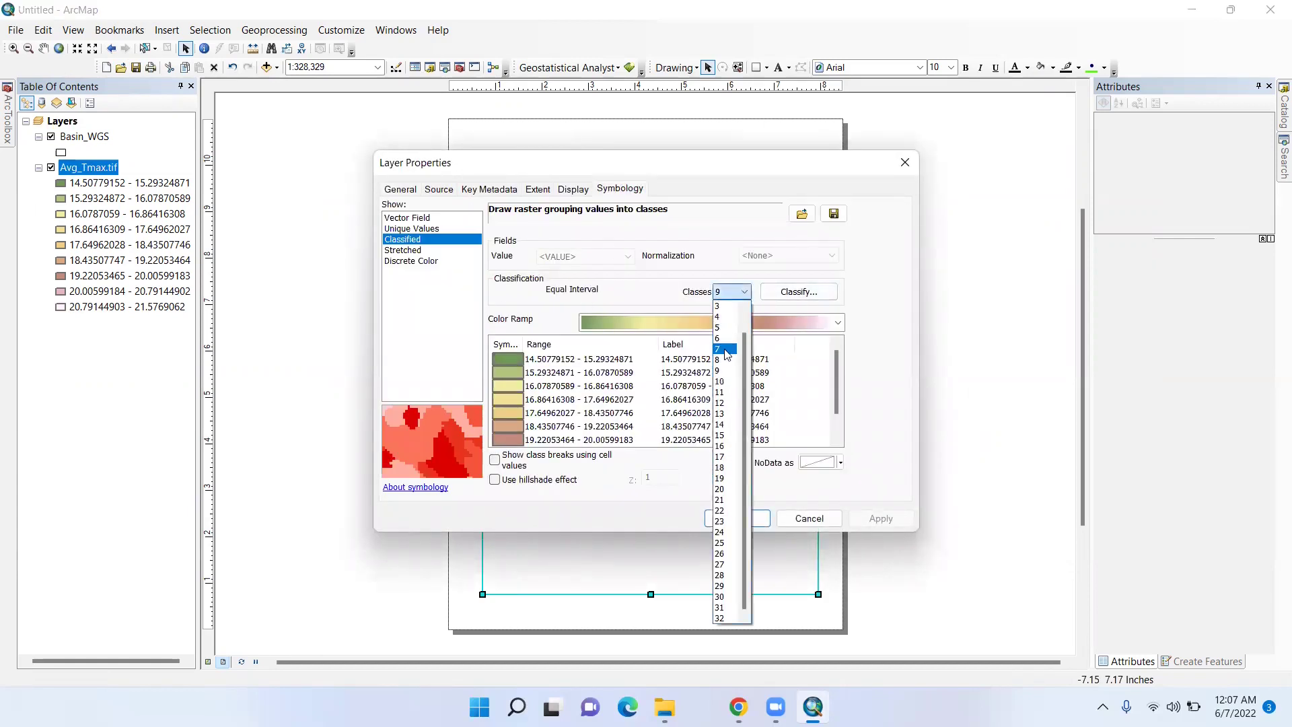
left_click(727, 329)
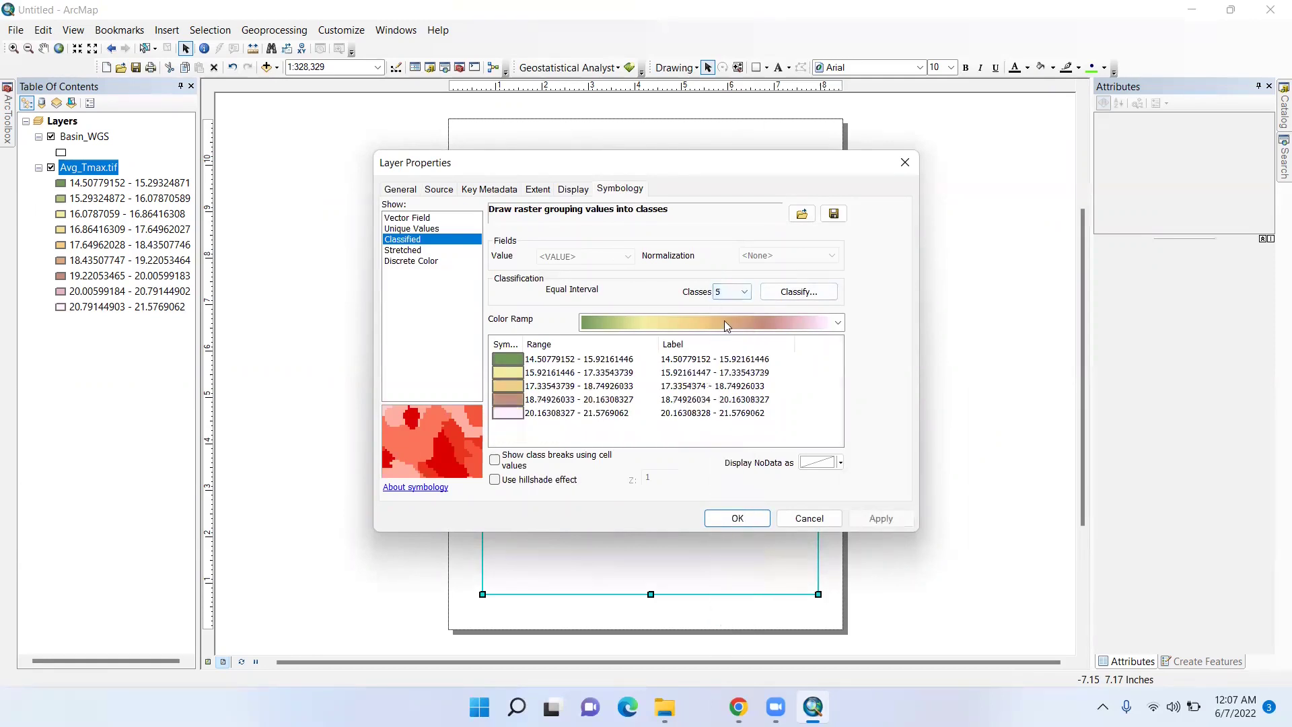
left_click(689, 351)
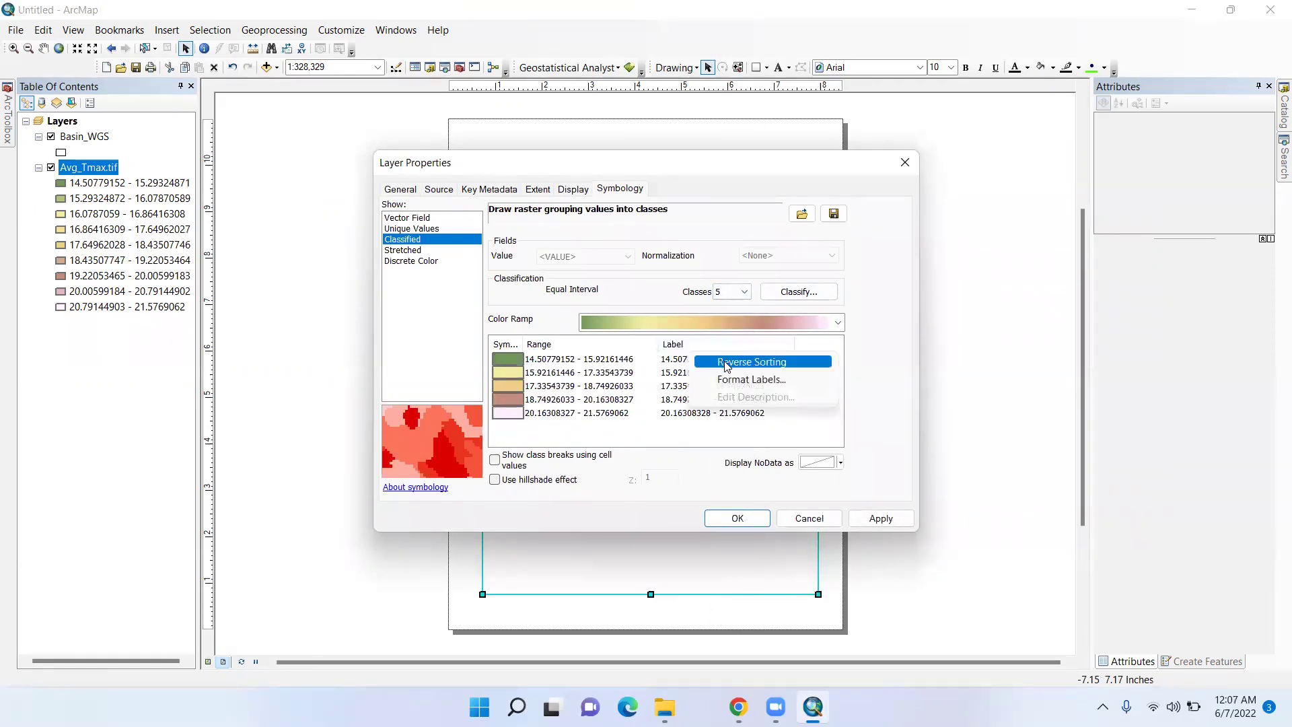
left_click(734, 380)
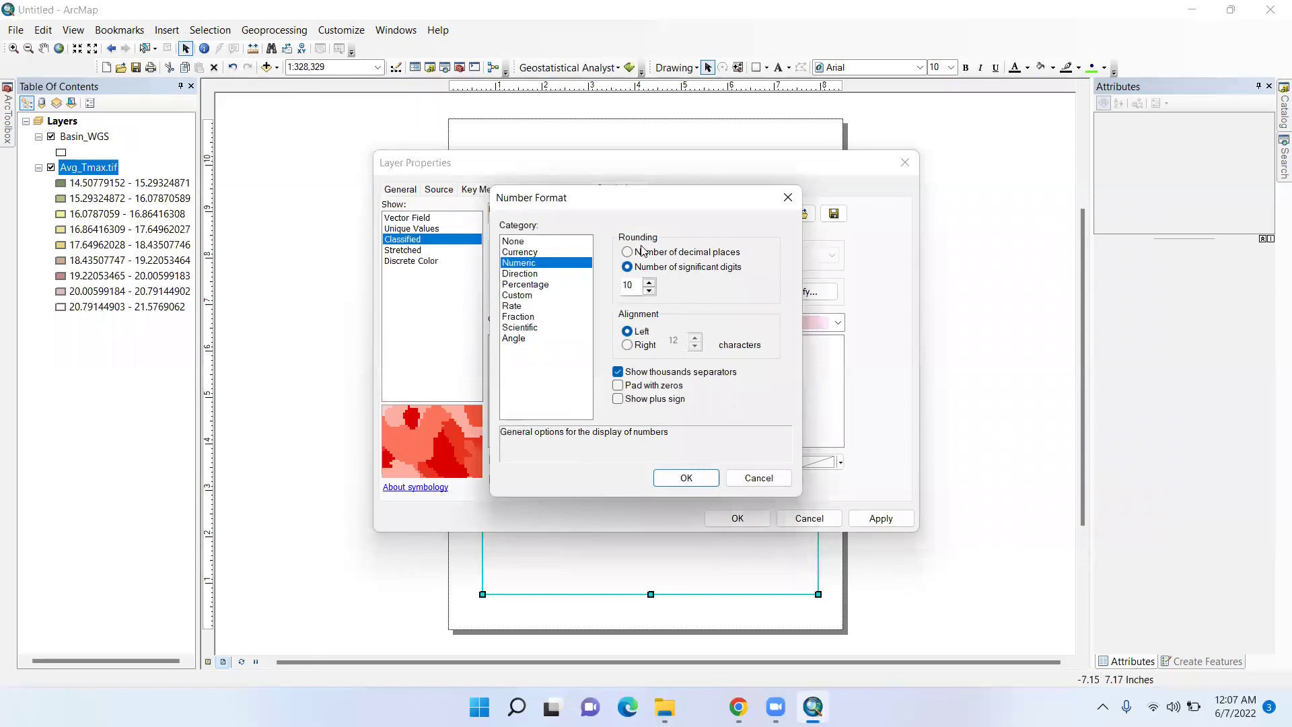
left_click(642, 255)
left_click_drag(635, 285, 601, 290)
type("2")
left_click(686, 478)
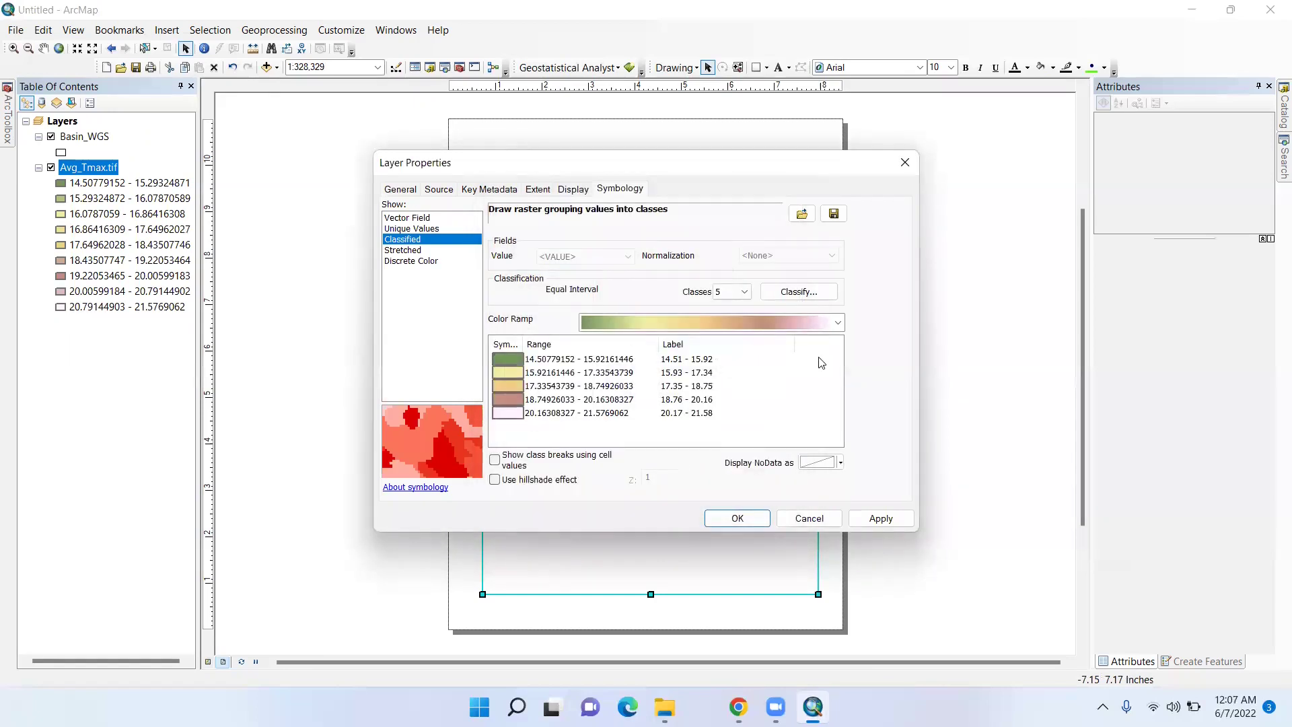
- Recolour the five classes with the peach-to-red colour ramp
left_click(841, 325)
scroll(818, 217, "up", 5)
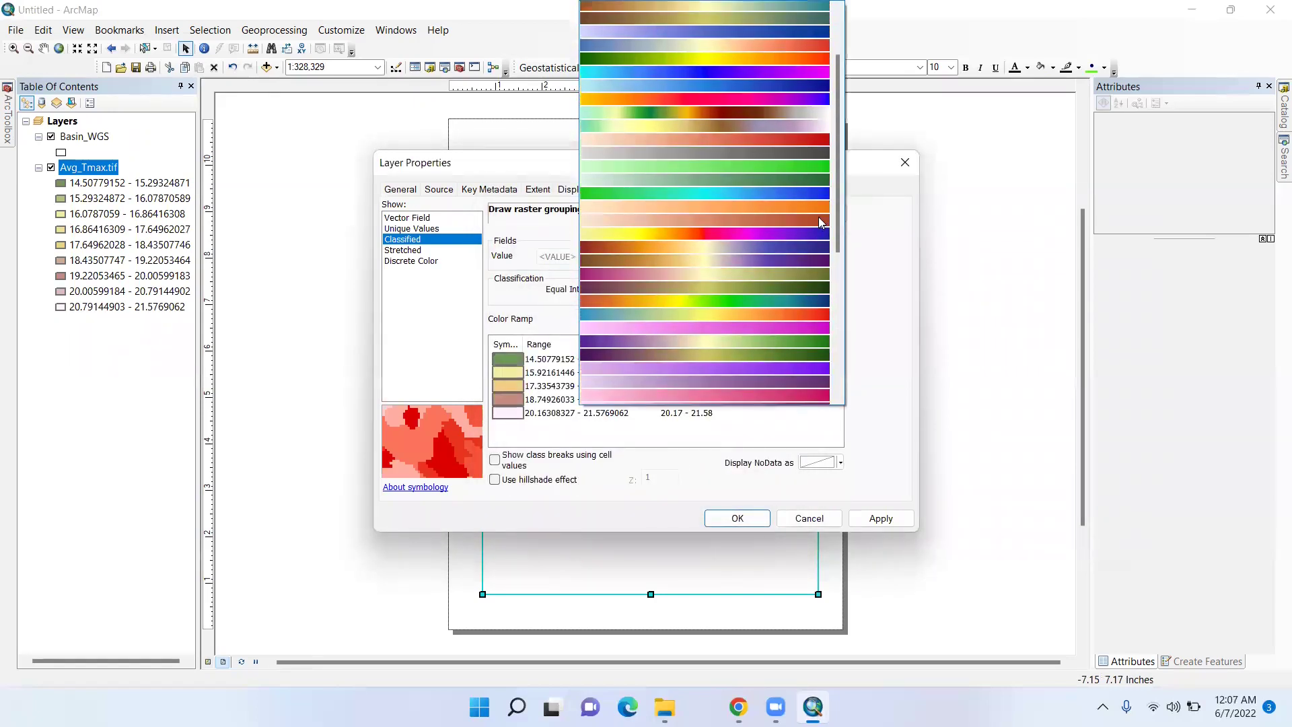
scroll(818, 217, "up", 2)
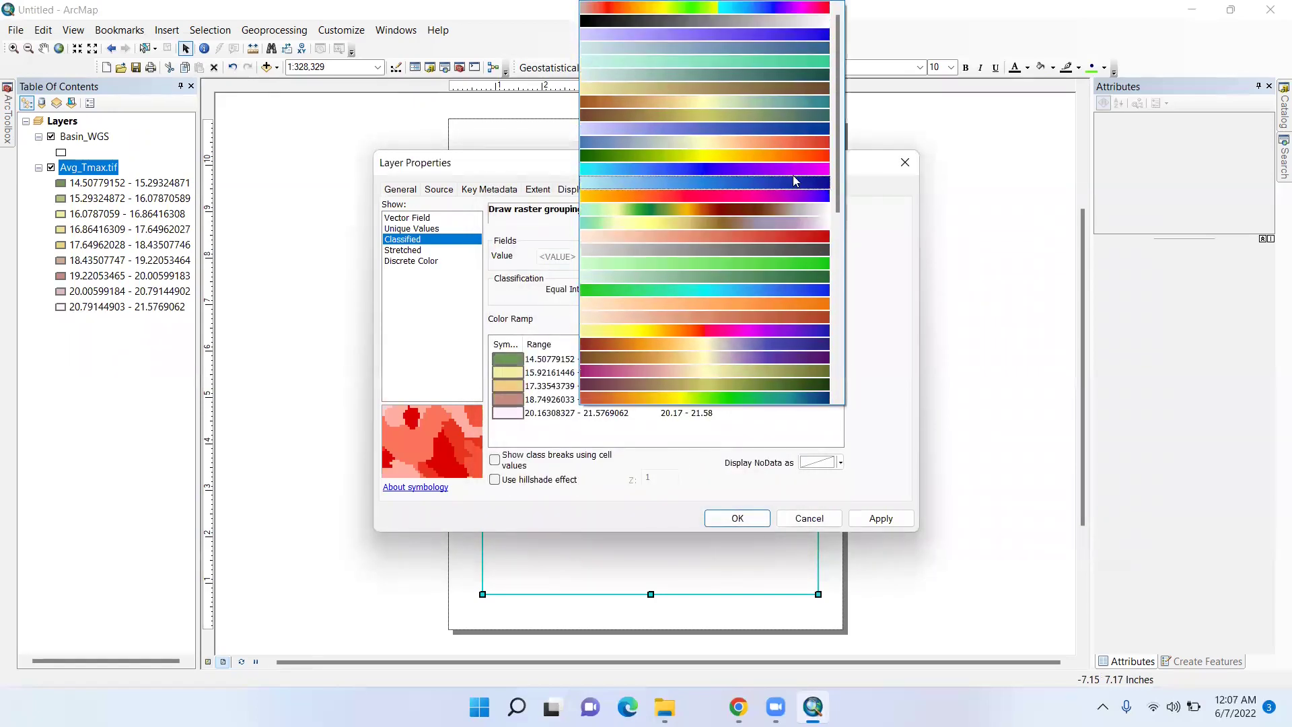
left_click(783, 98)
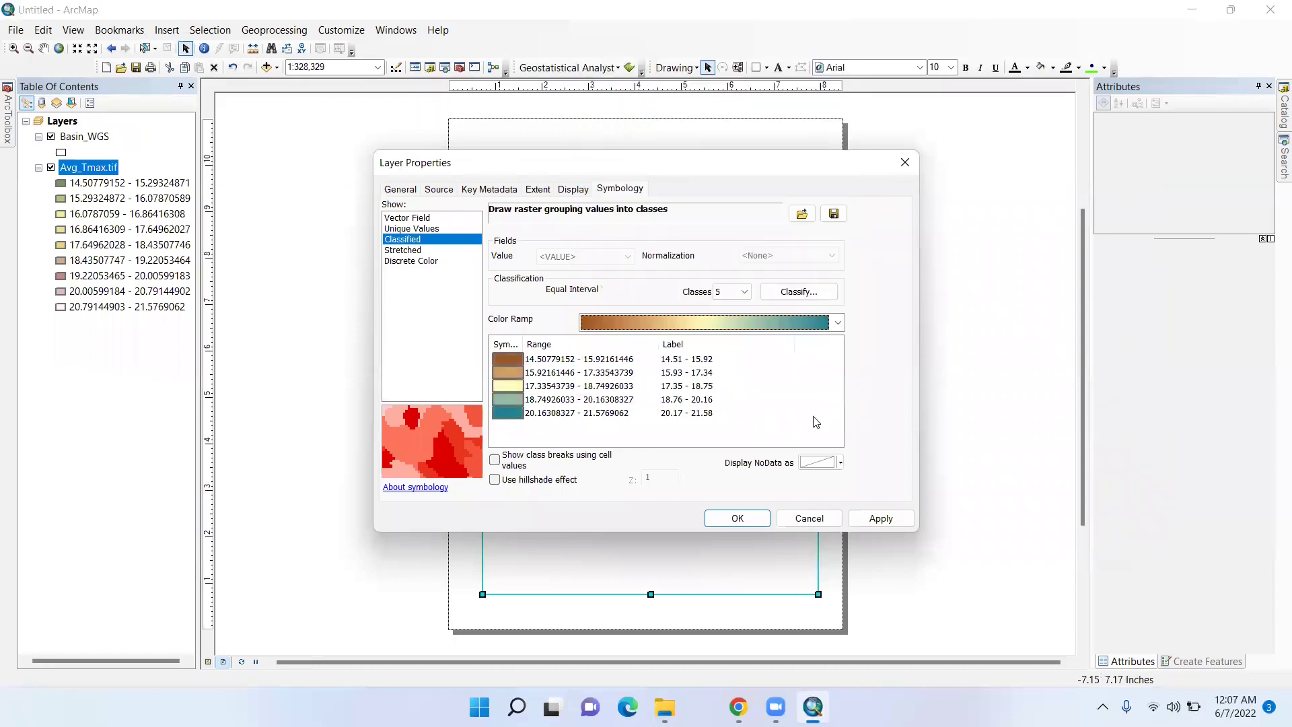
left_click(841, 323)
left_click_drag(839, 207, 847, 172)
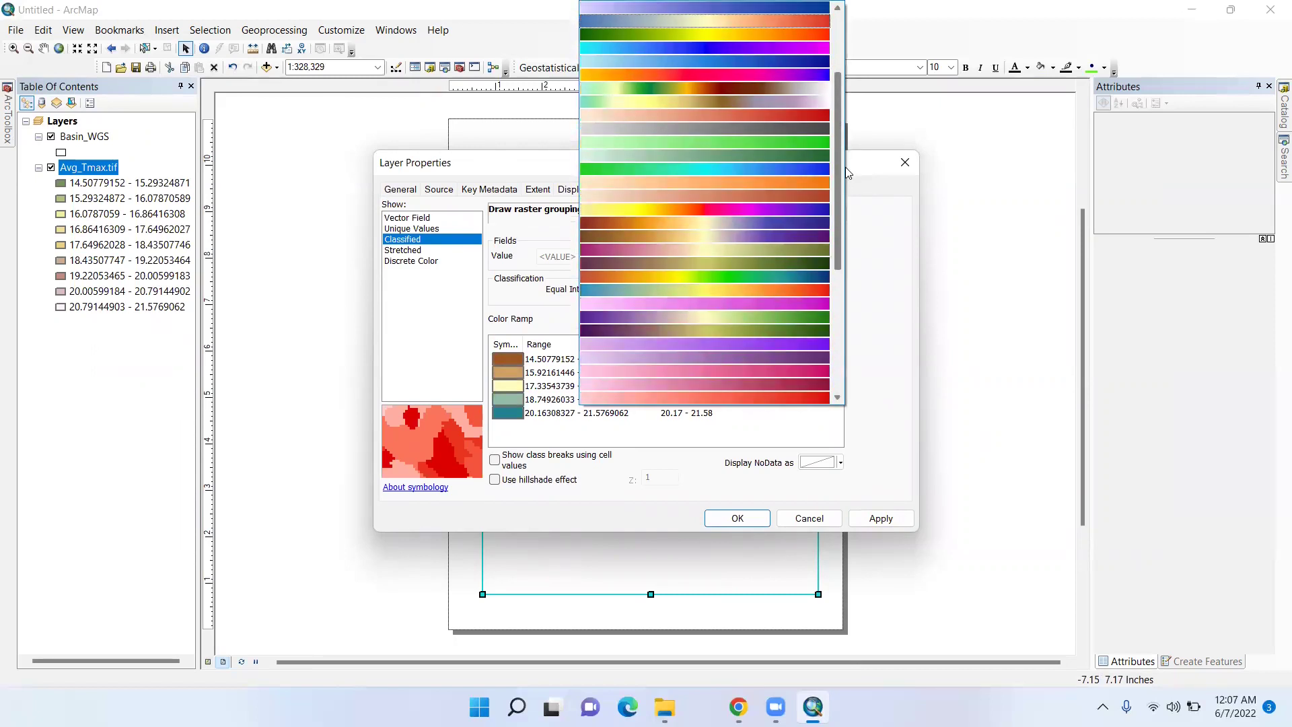
left_click(814, 197)
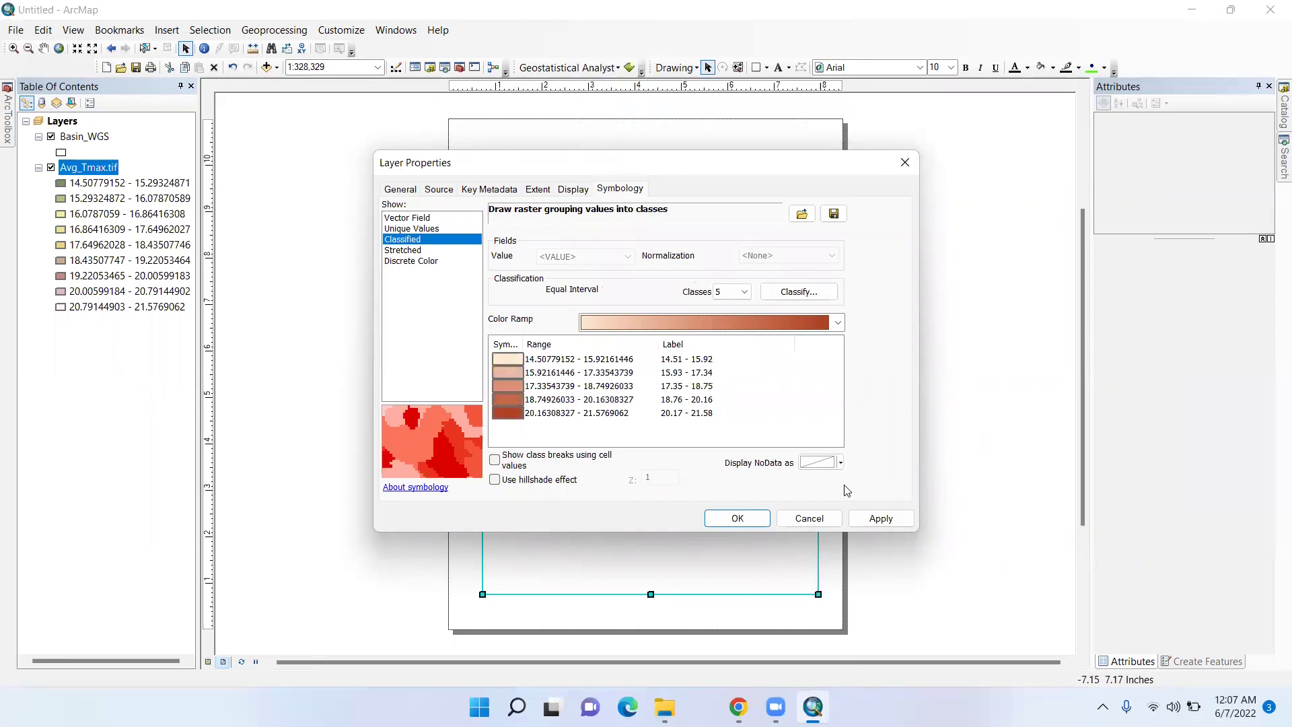
- Apply the peach-to-red Avg_Tmax symbology and start a new grid for the data frame
left_click(877, 519)
left_click(735, 519)
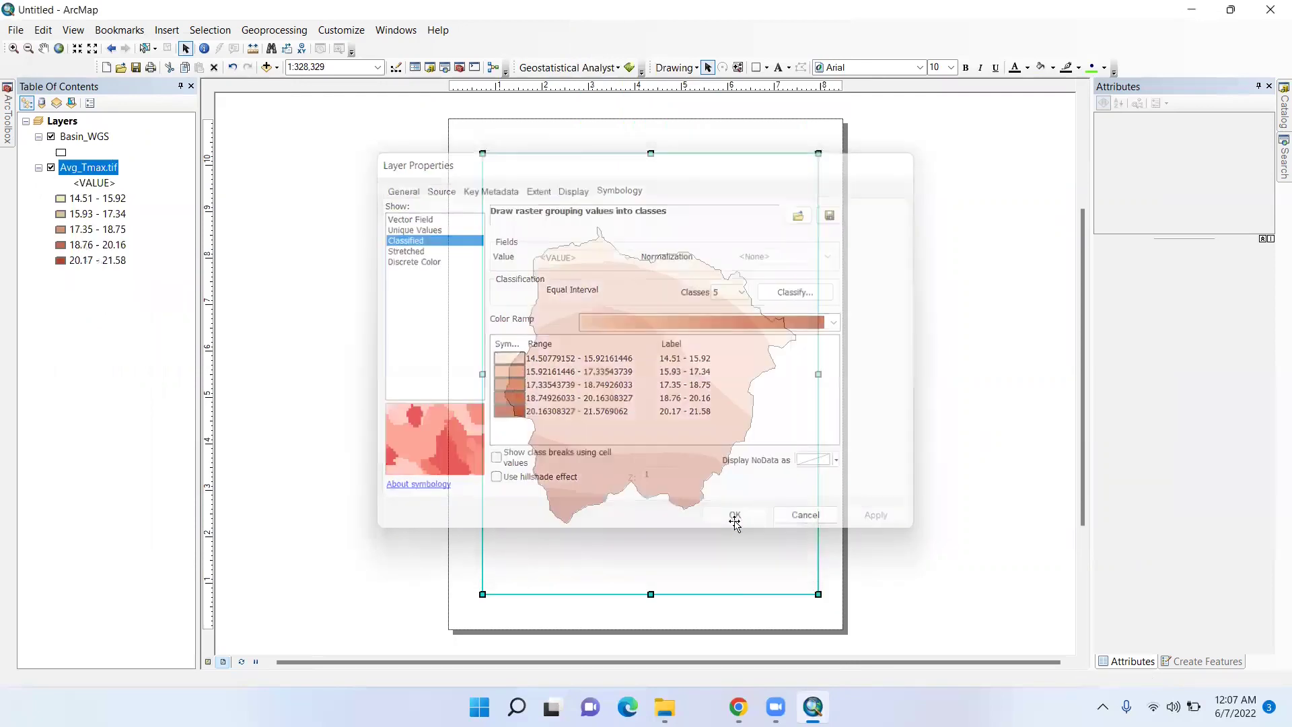
right_click(650, 149)
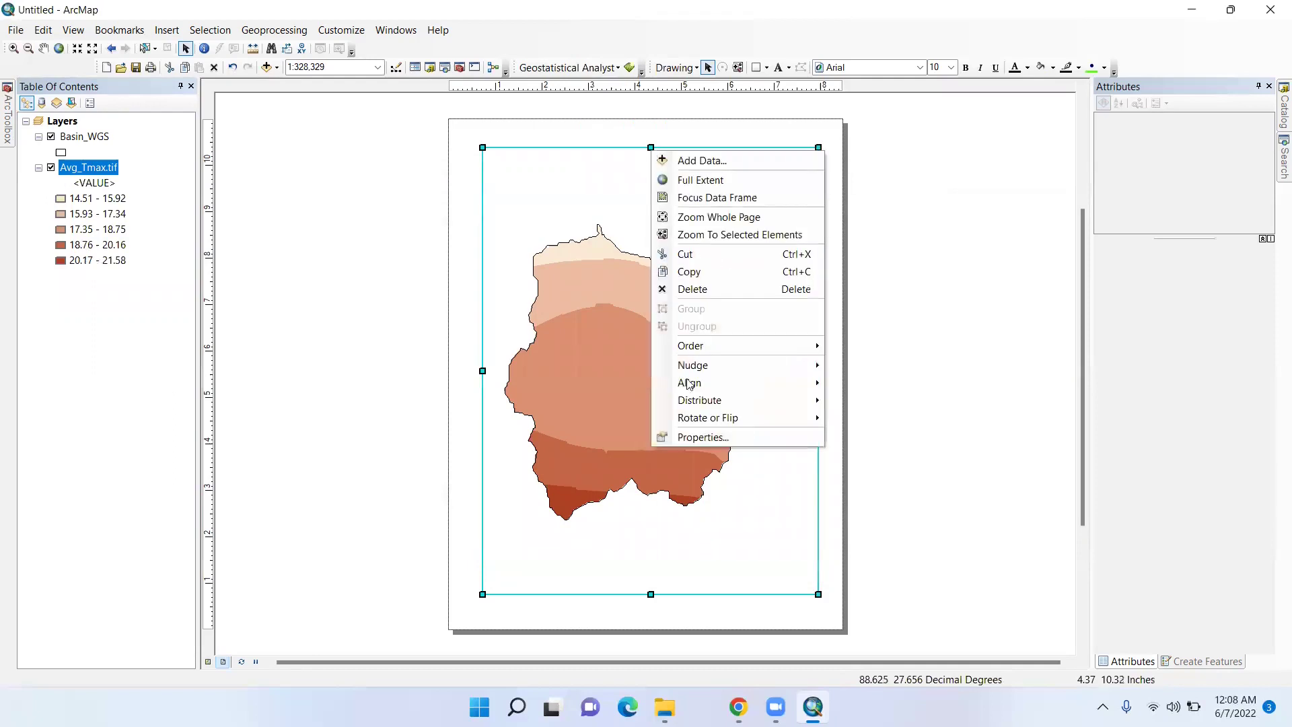
left_click(697, 434)
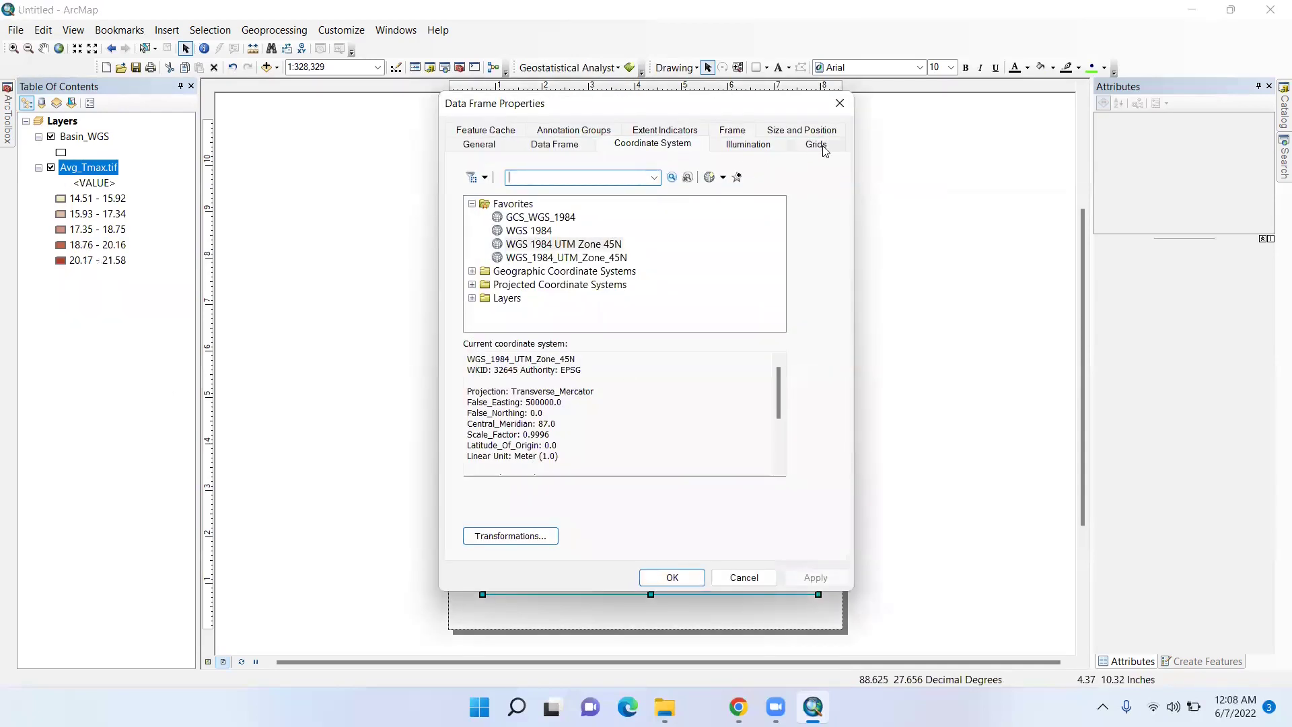
left_click(817, 146)
left_click(783, 195)
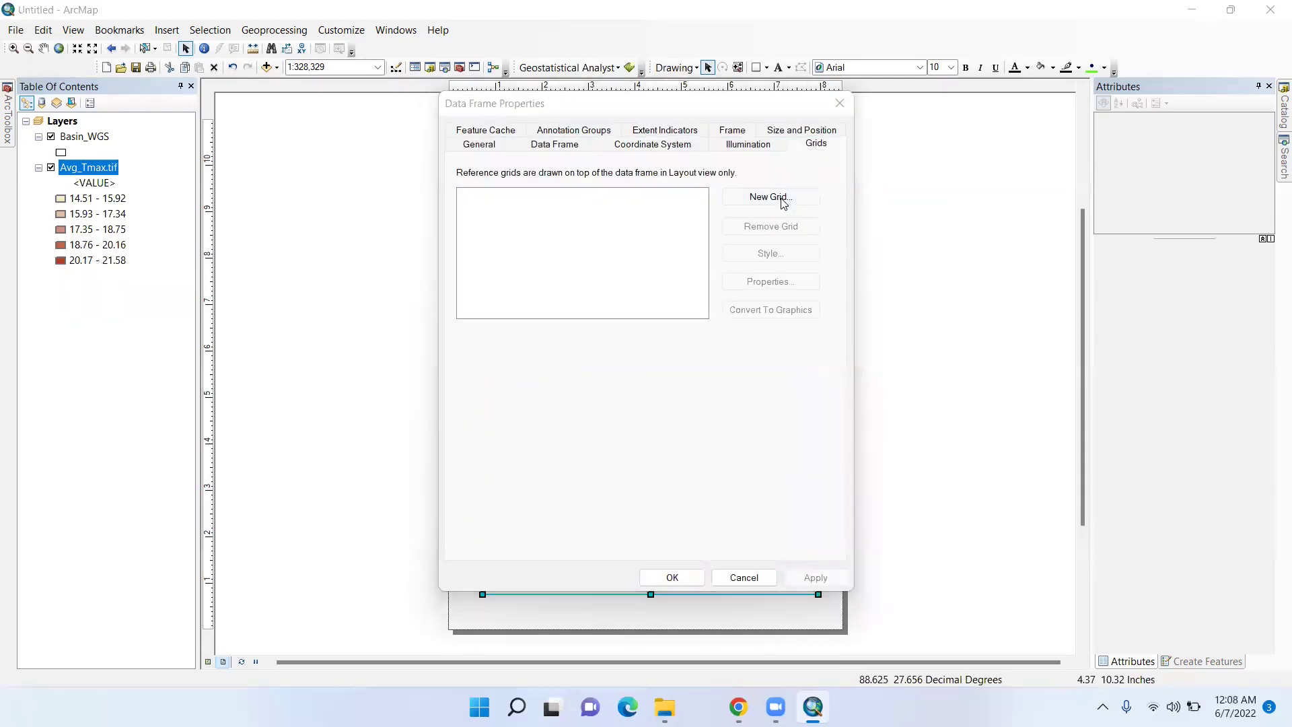
- Create a graticule with 10-minute intervals and an outside border, and draw it on the layout
left_click(773, 487)
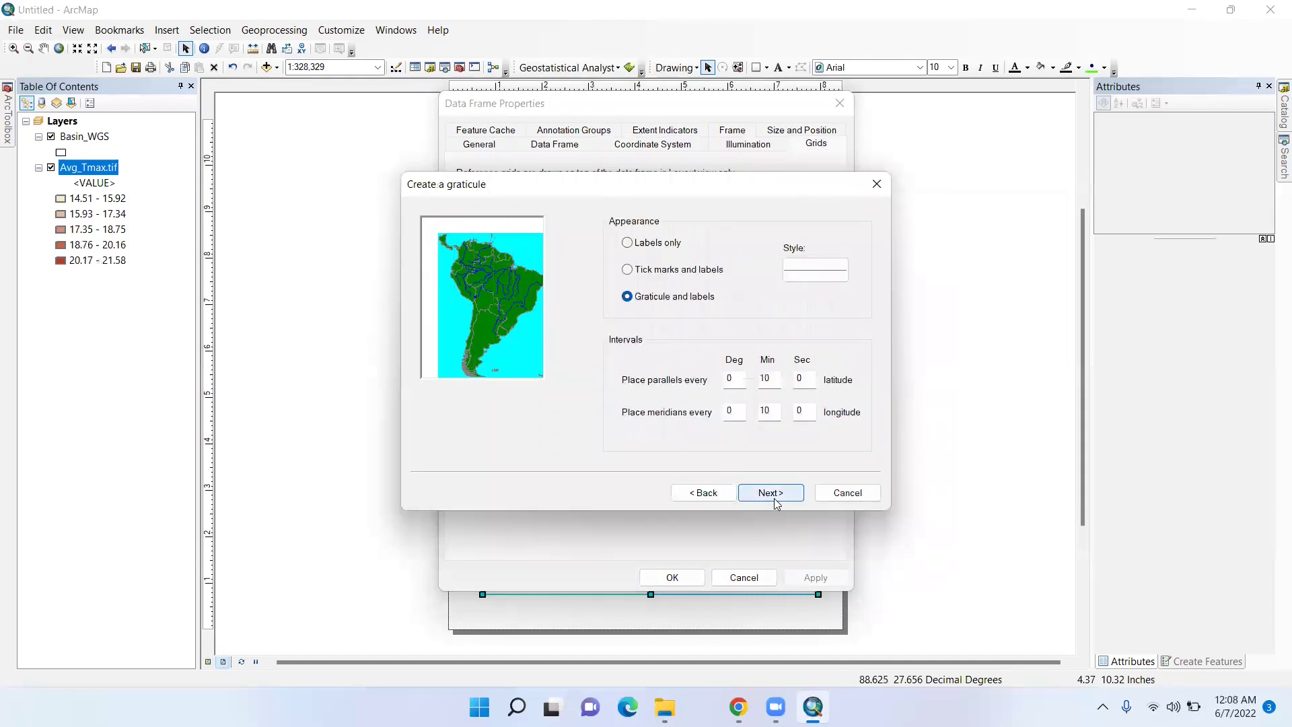
left_click(775, 494)
left_click(772, 495)
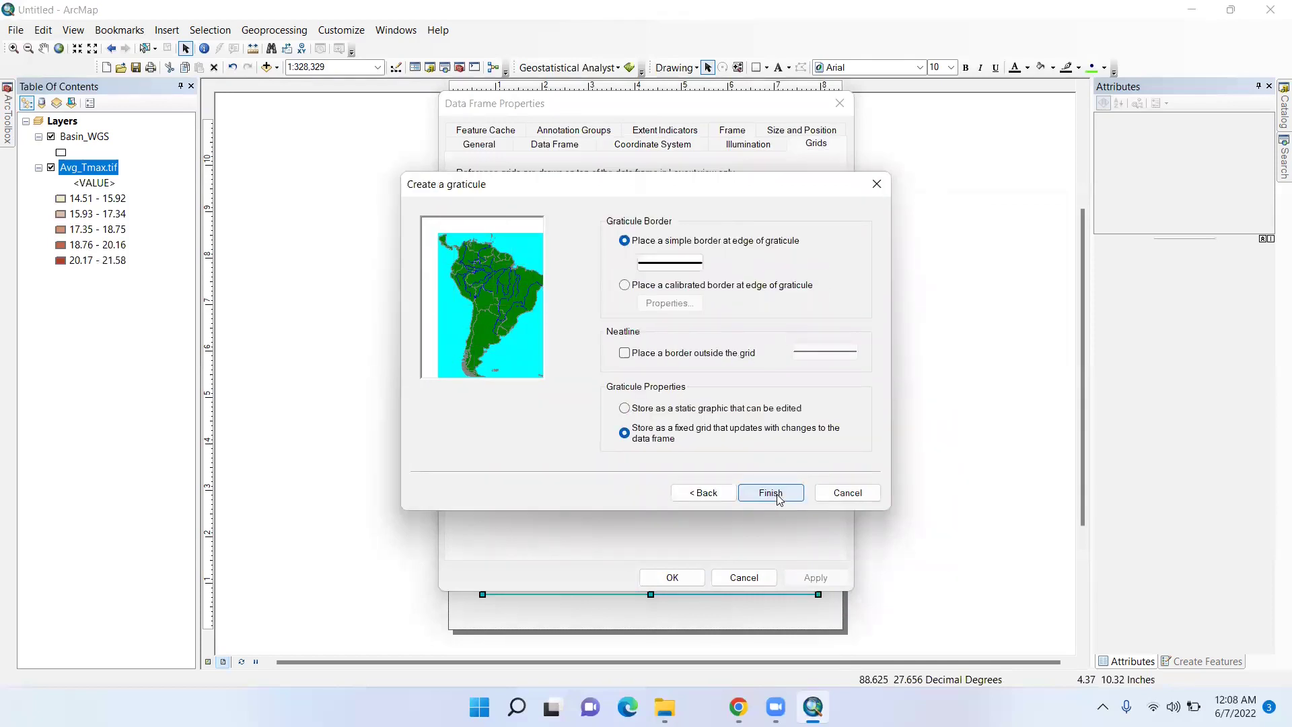
left_click(628, 353)
left_click(781, 495)
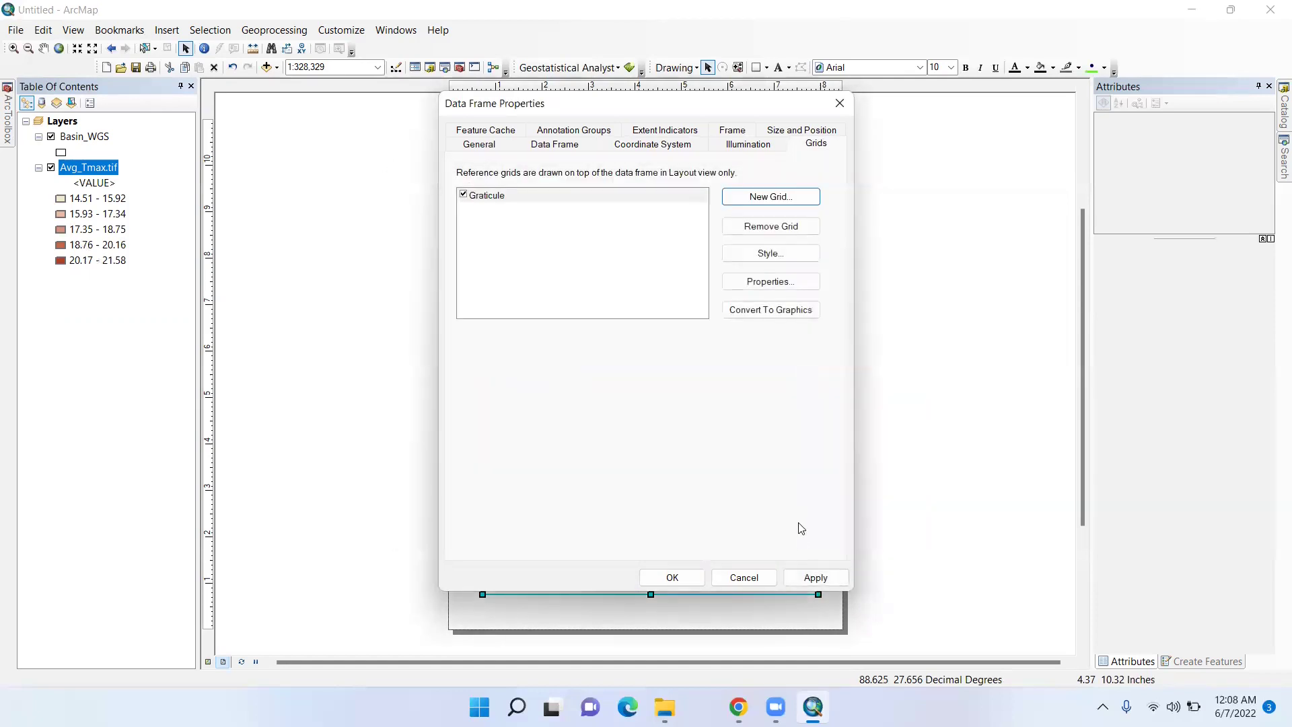
left_click(808, 578)
left_click_drag(738, 112, 337, 104)
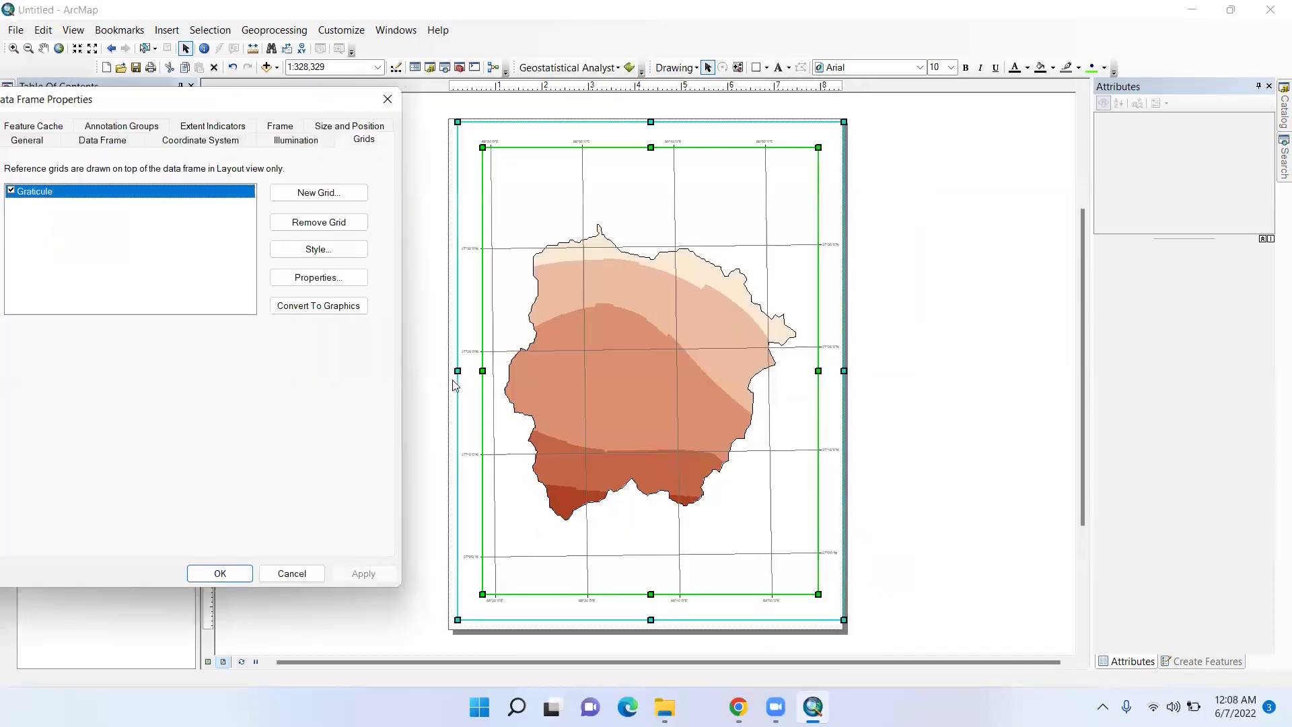
- Enlarge the graticule labels to size 14 and update the layout
left_click(301, 280)
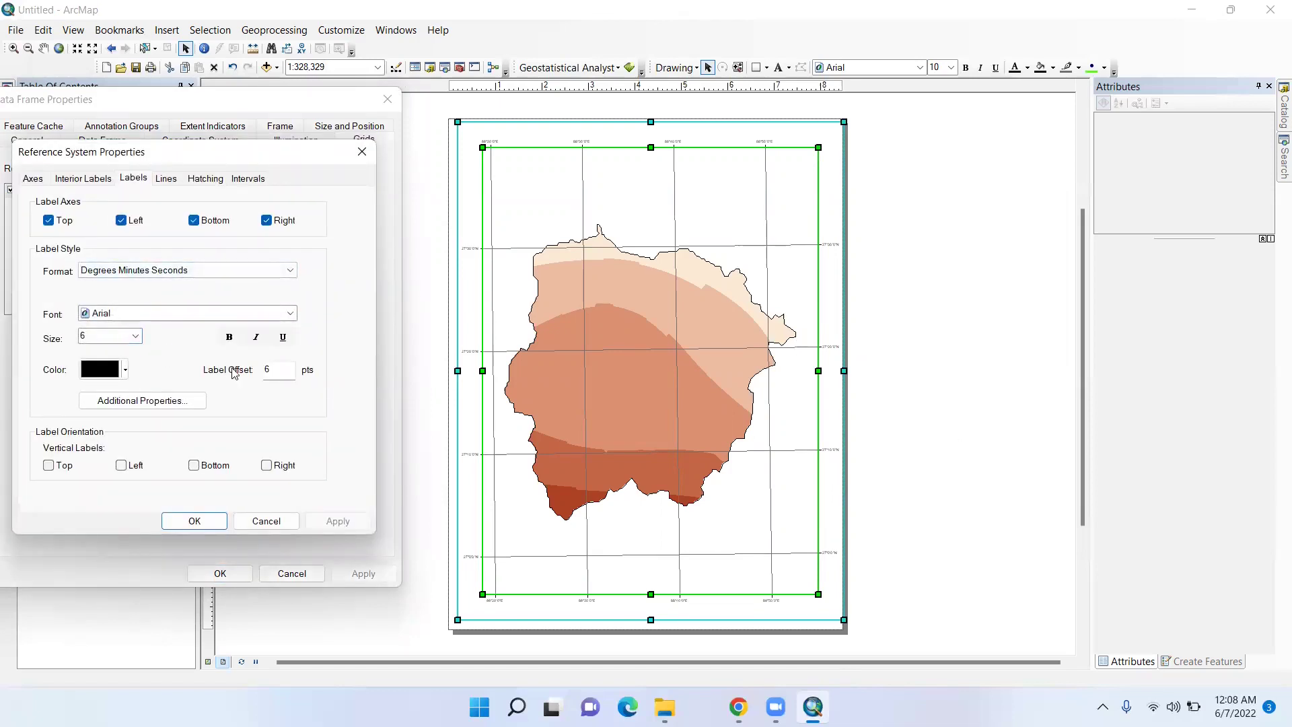
left_click(137, 335)
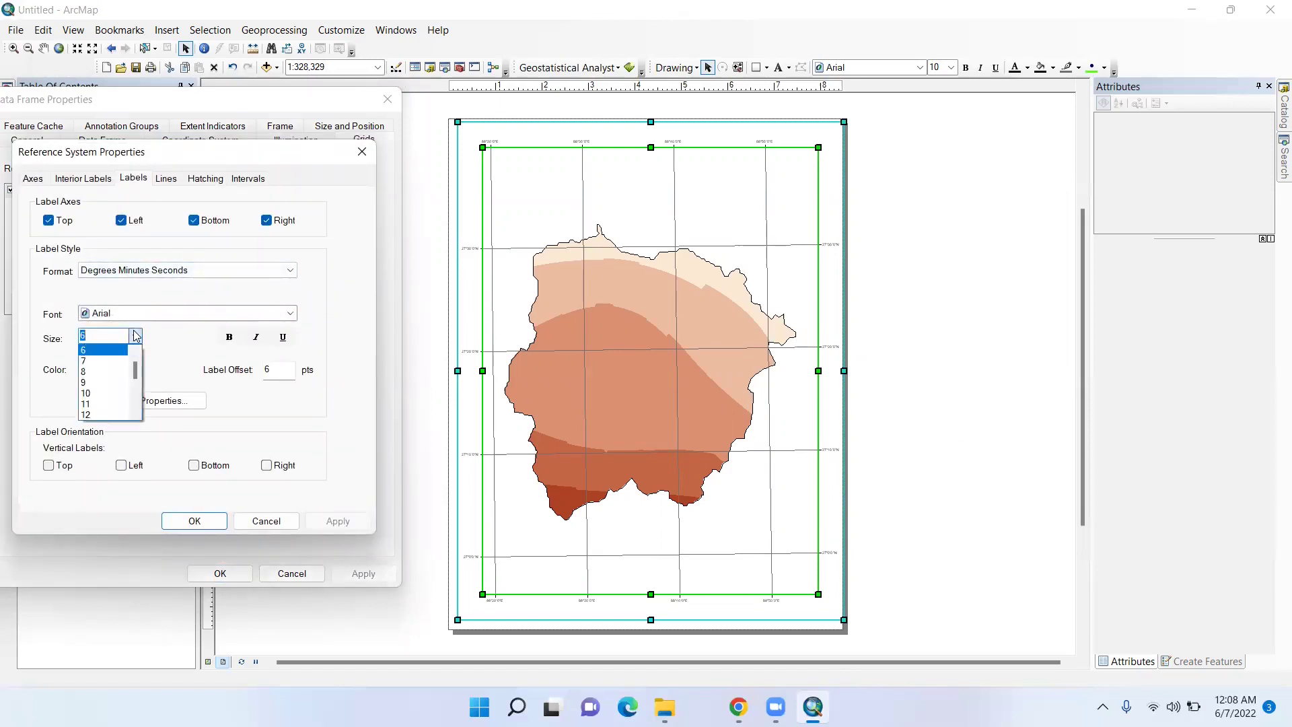
scroll(85, 404, "down", 2)
left_click(86, 415)
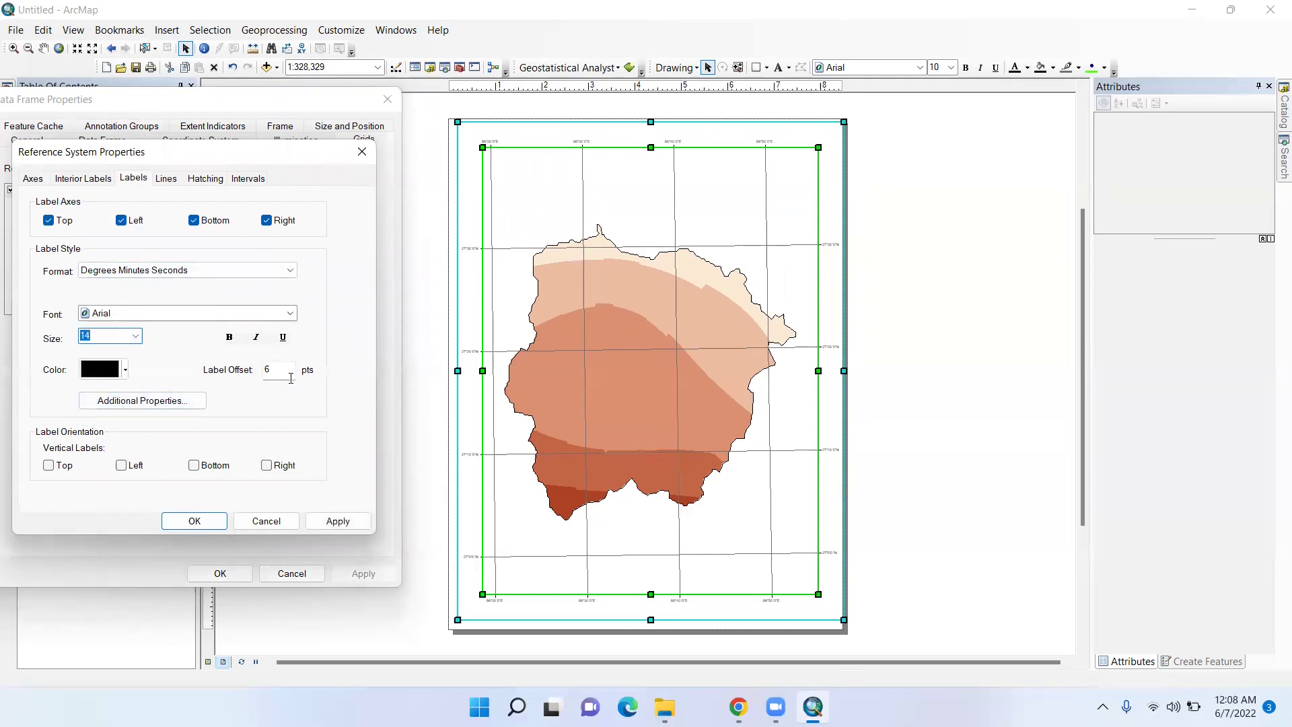
left_click(338, 521)
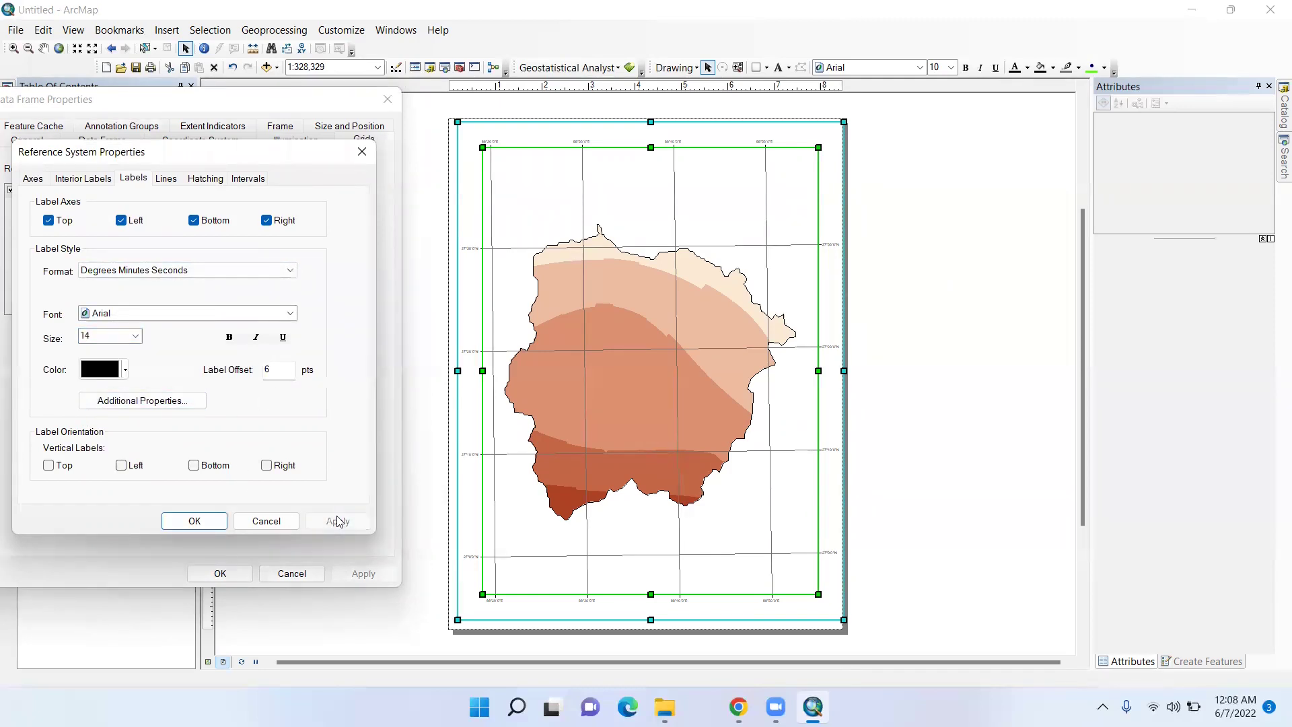
left_click(222, 528)
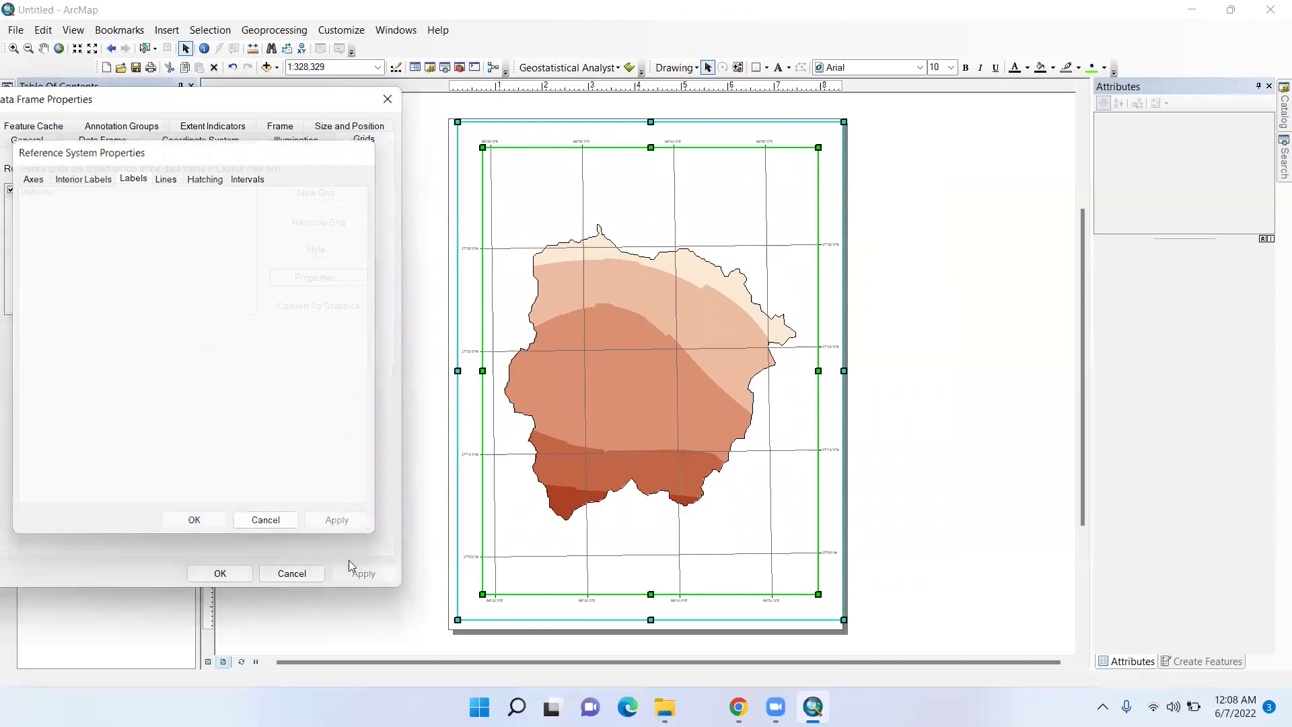
left_click(363, 573)
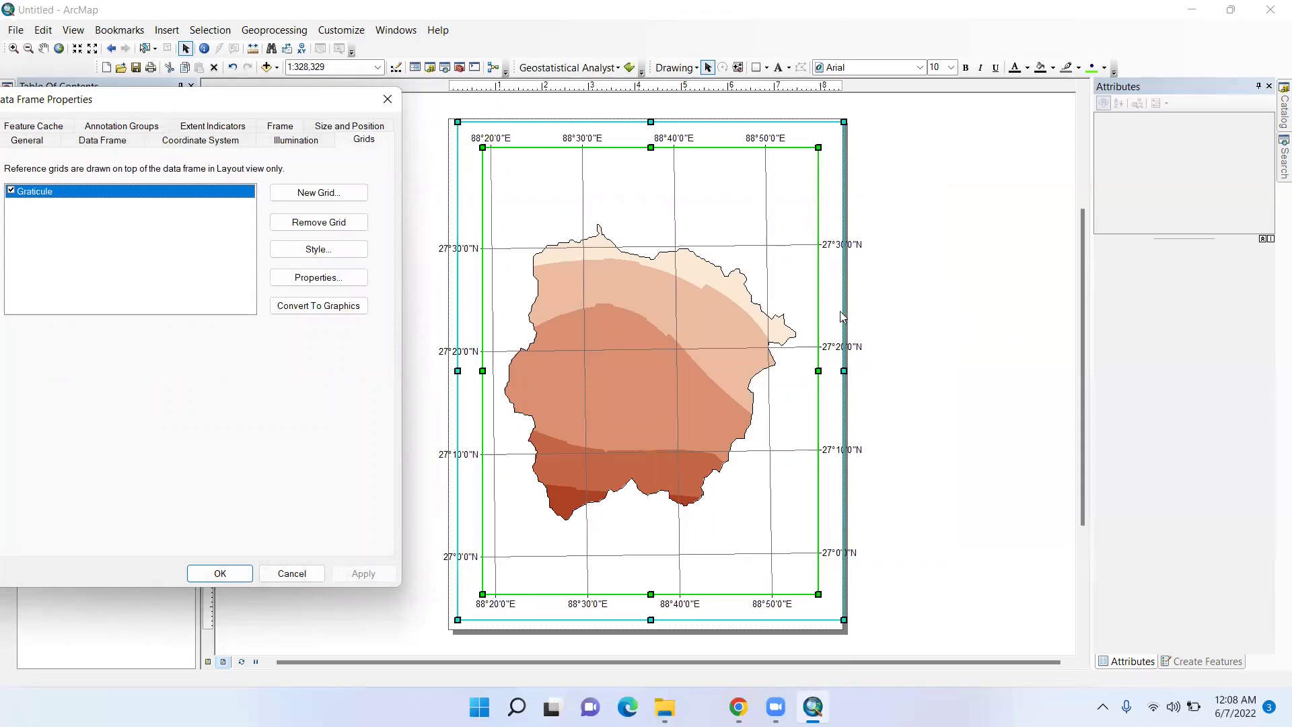
- Make the left and right graticule labels vertical and apply the change
left_click(308, 277)
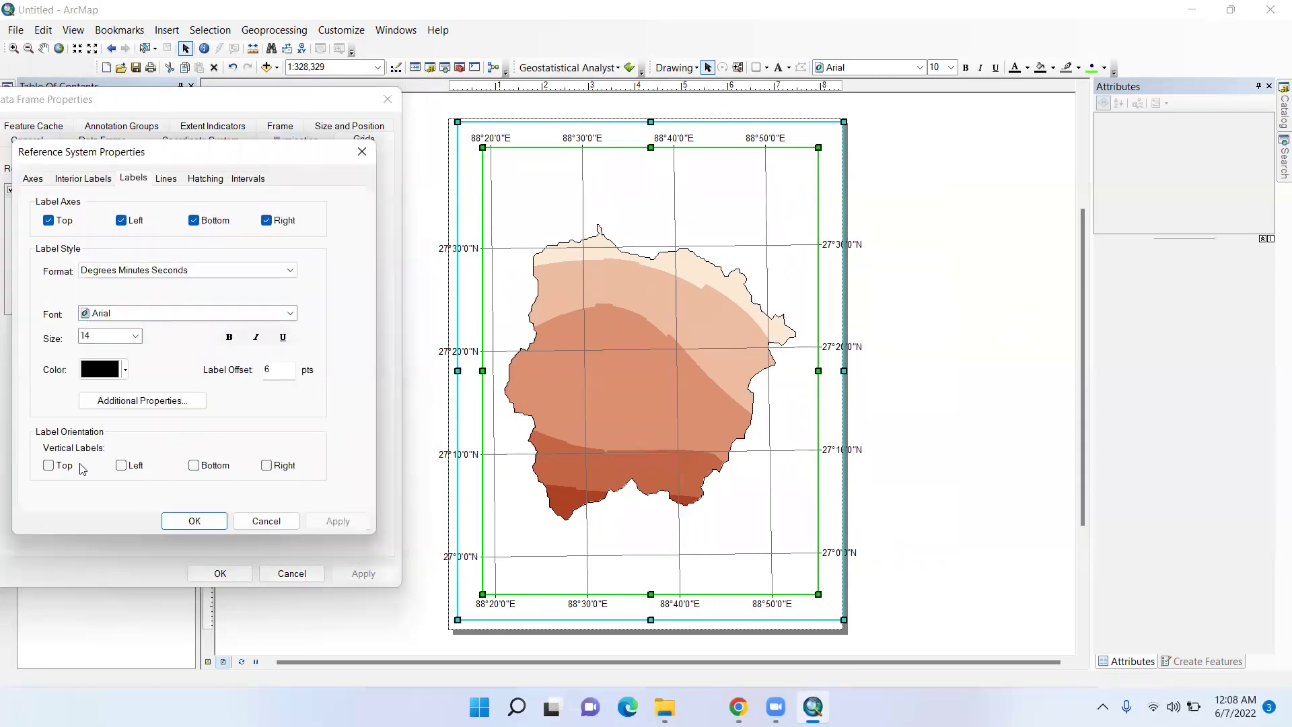
left_click(122, 465)
left_click(266, 466)
left_click(194, 522)
left_click(358, 570)
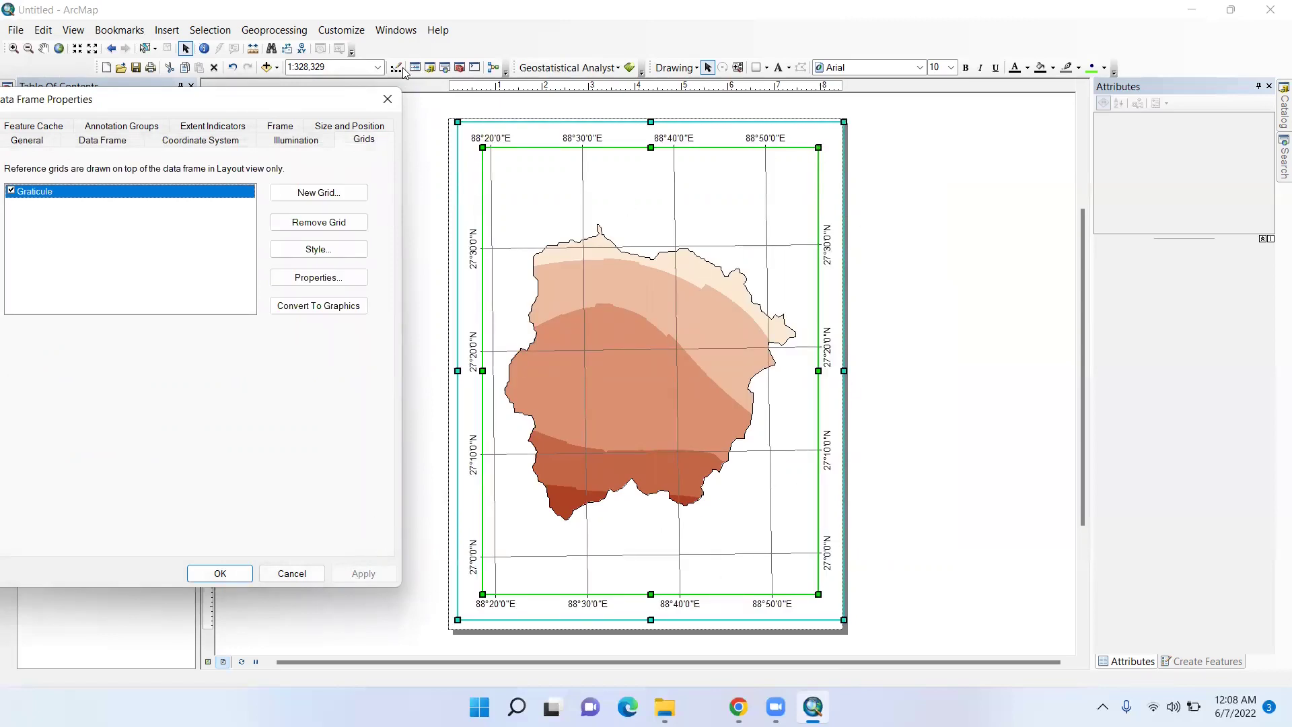
- Set the graticule to show no lines or ticks
left_click(317, 277)
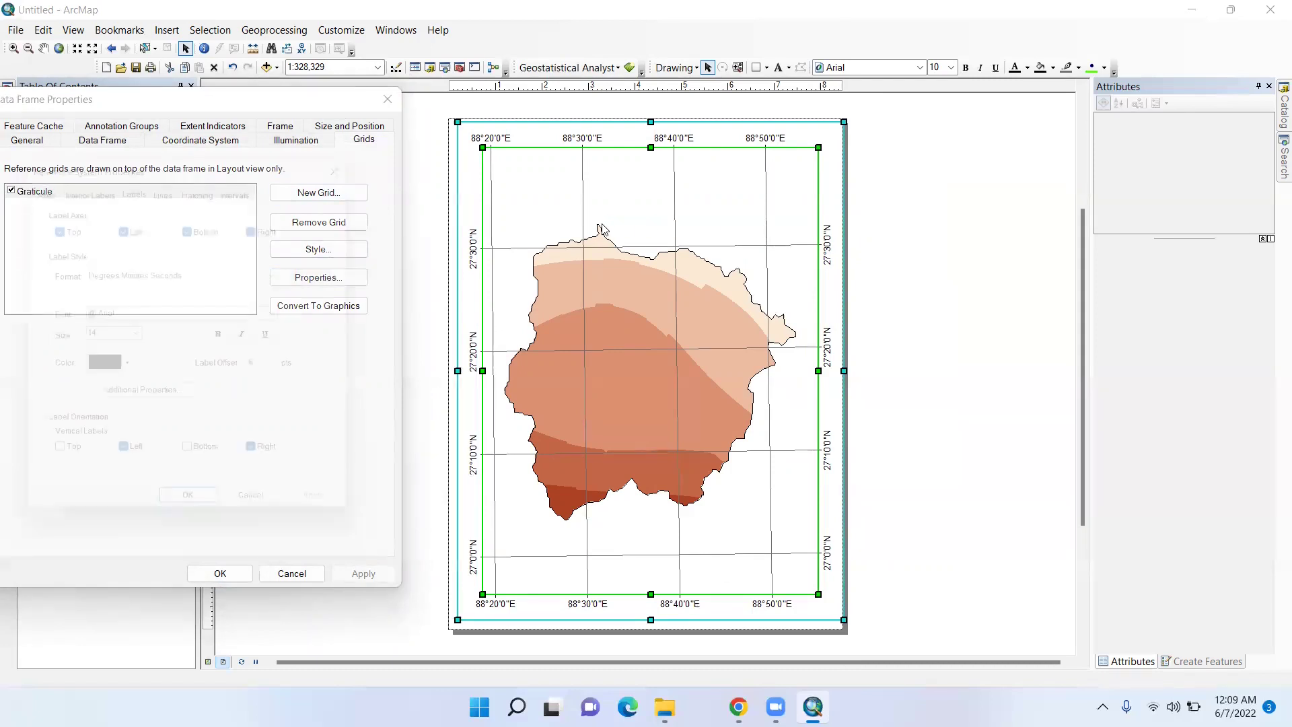
left_click(166, 179)
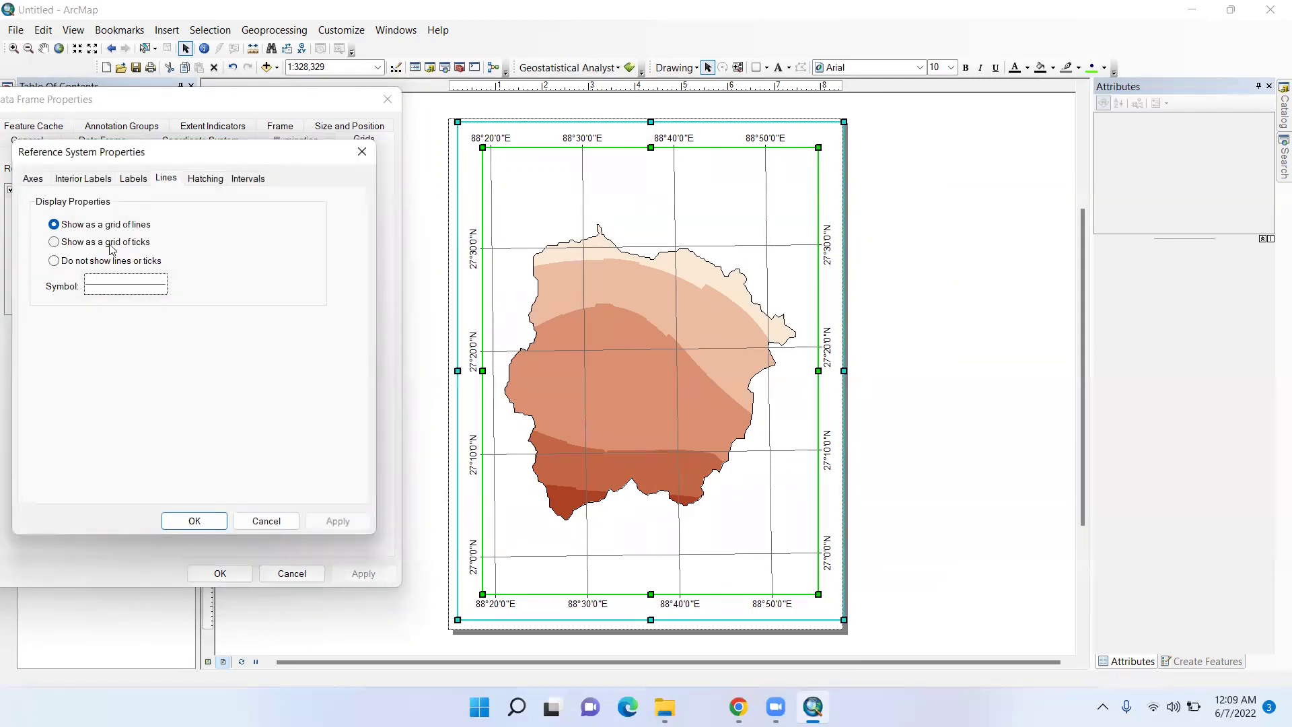
left_click(63, 266)
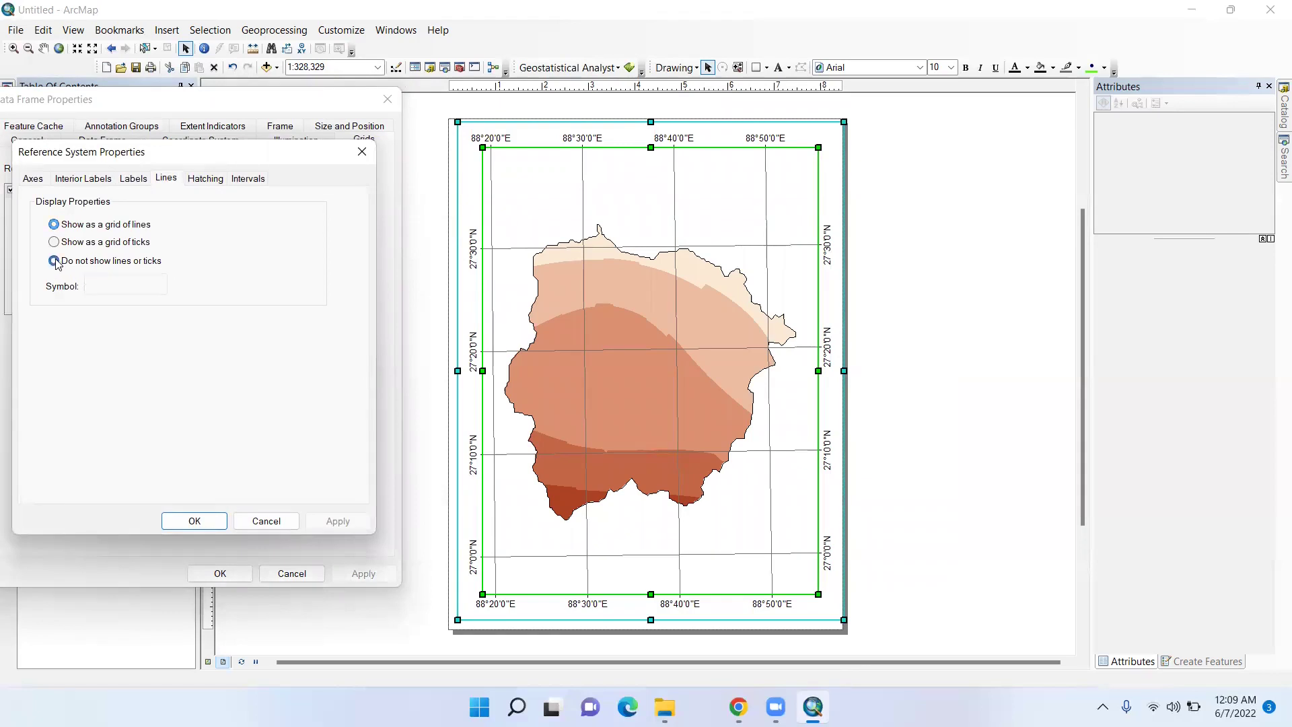
- Set the graticule X and Y intervals to 15 minutes and update the layout
left_click(247, 178)
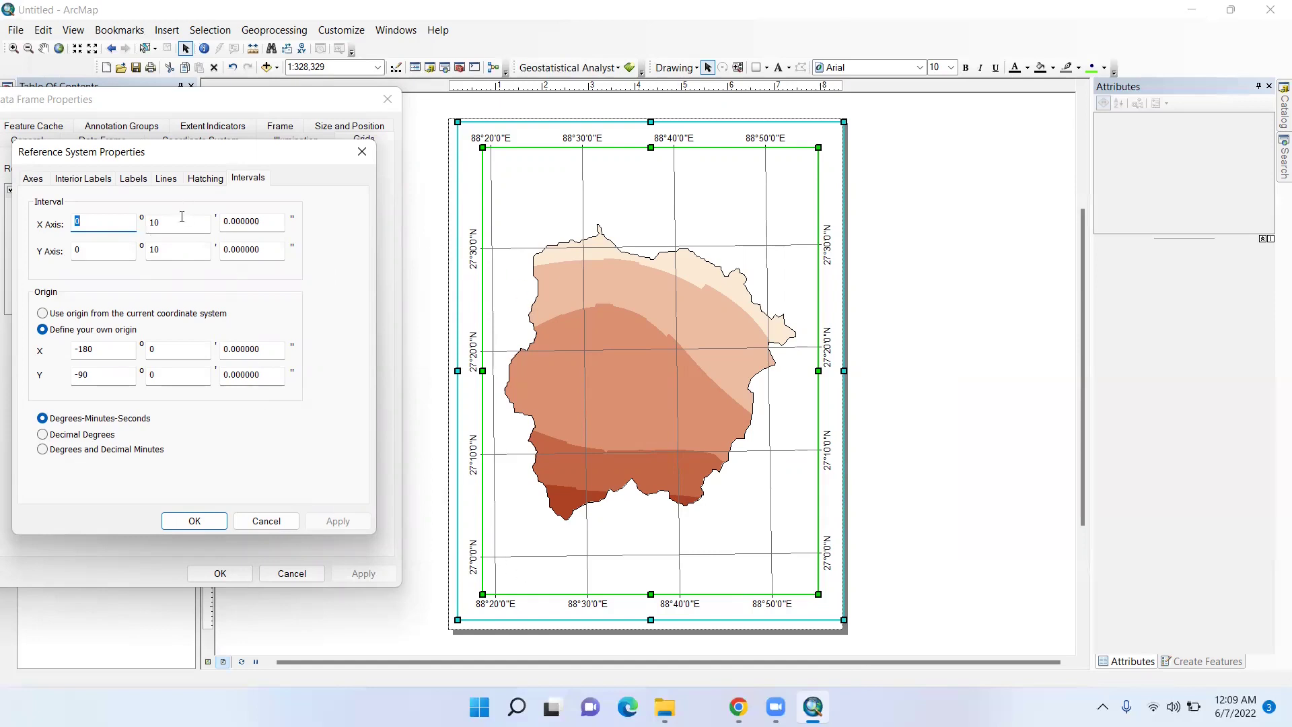
key("Tab")
type("15")
double_click(160, 253)
type("1")
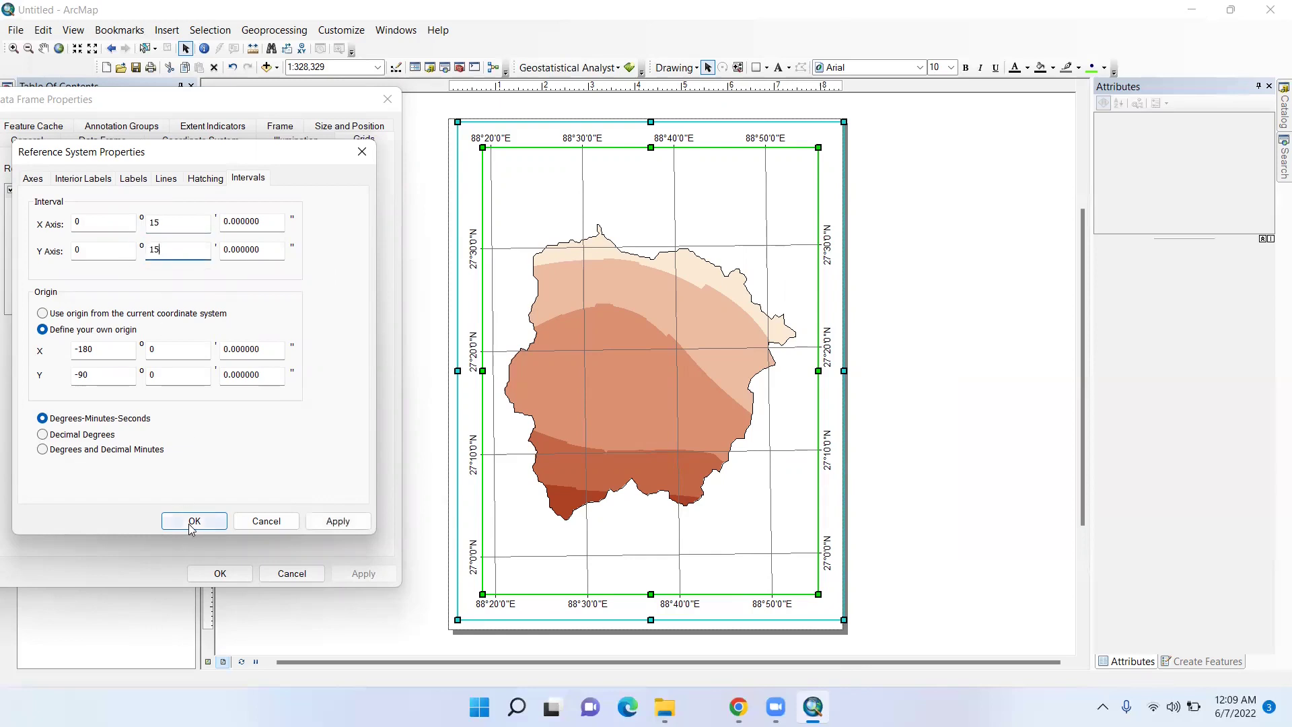
left_click(194, 520)
left_click(367, 573)
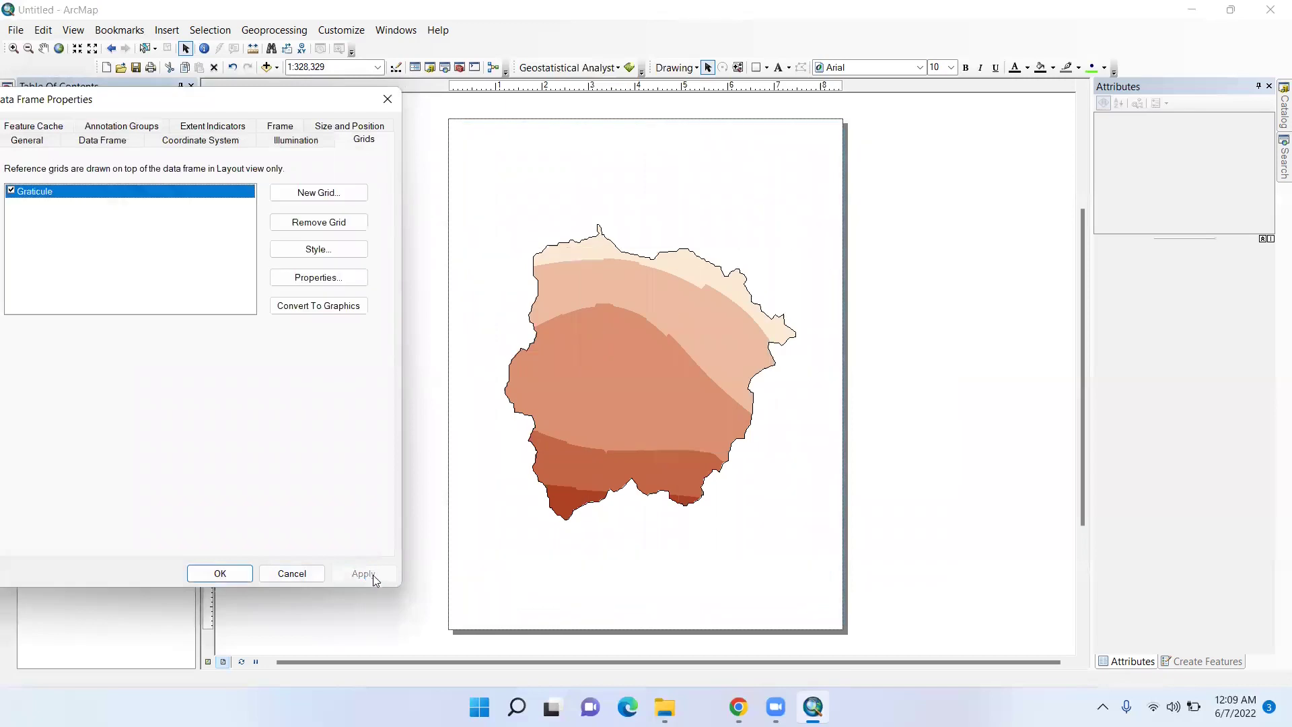
- Insert a legend without Basin_WGS and place it at the map's lower right
left_click(222, 573)
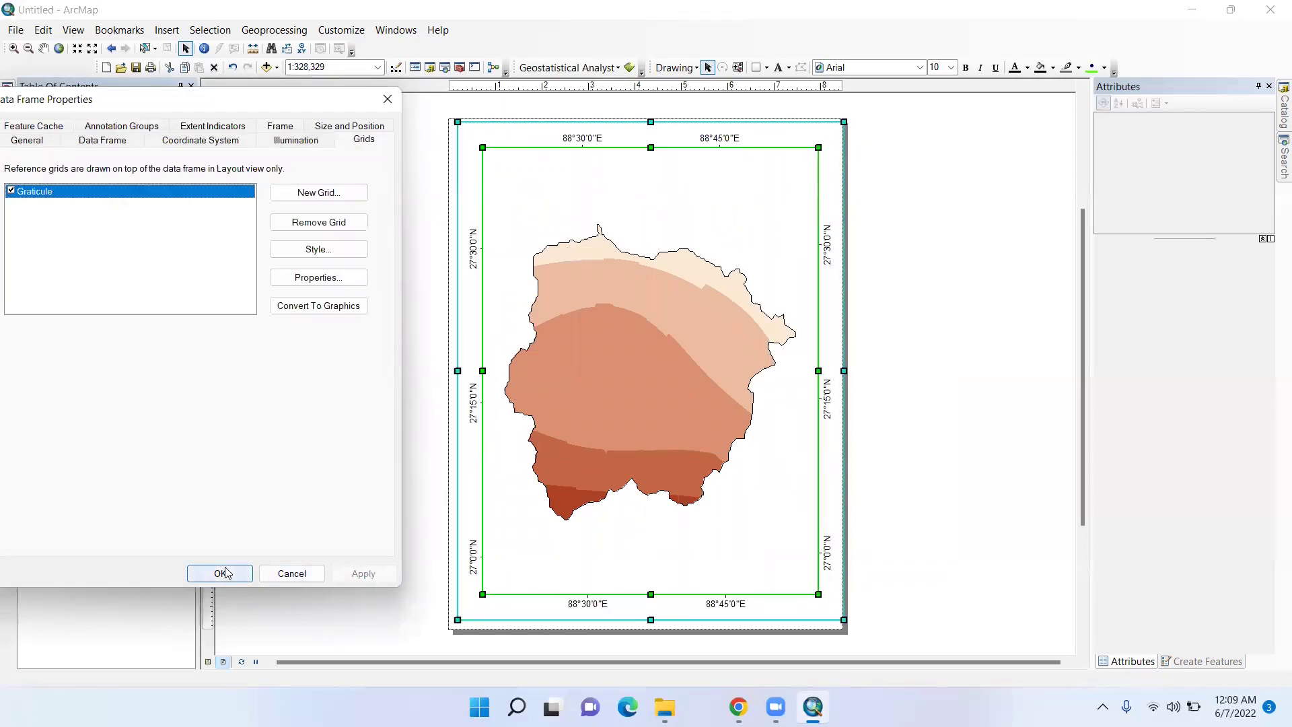
left_click(162, 30)
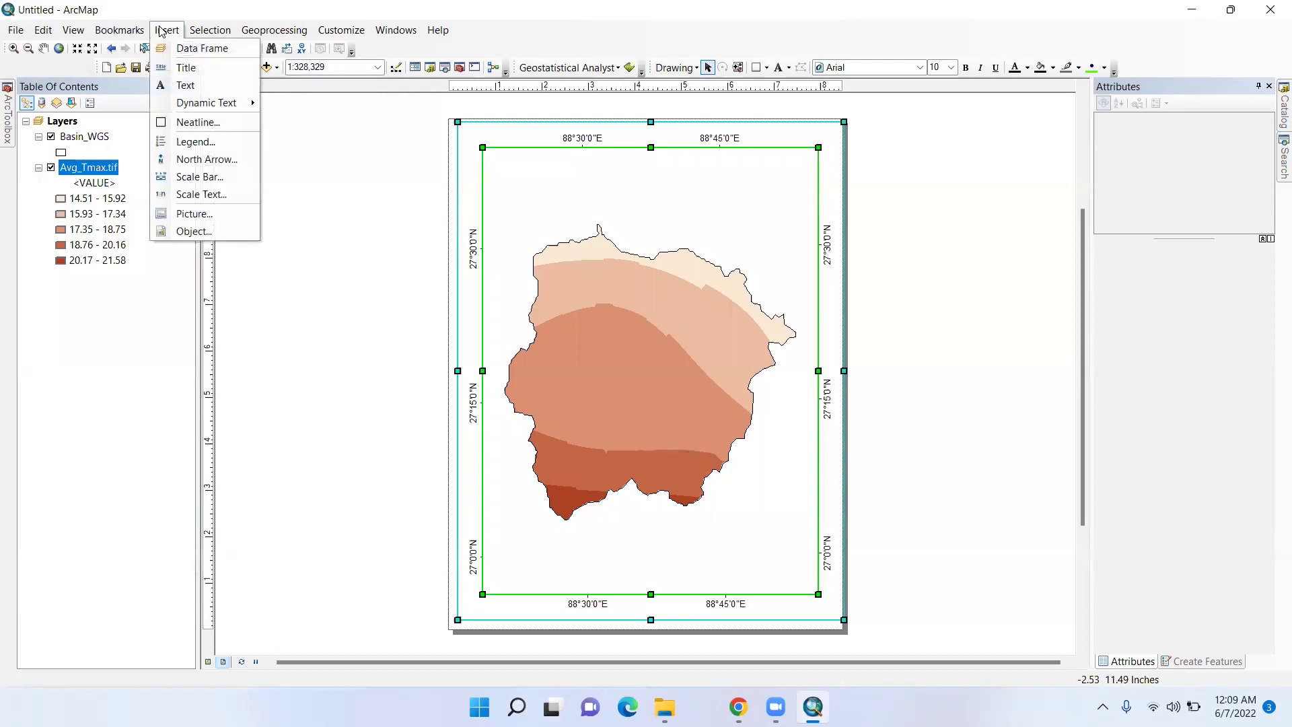
left_click(208, 143)
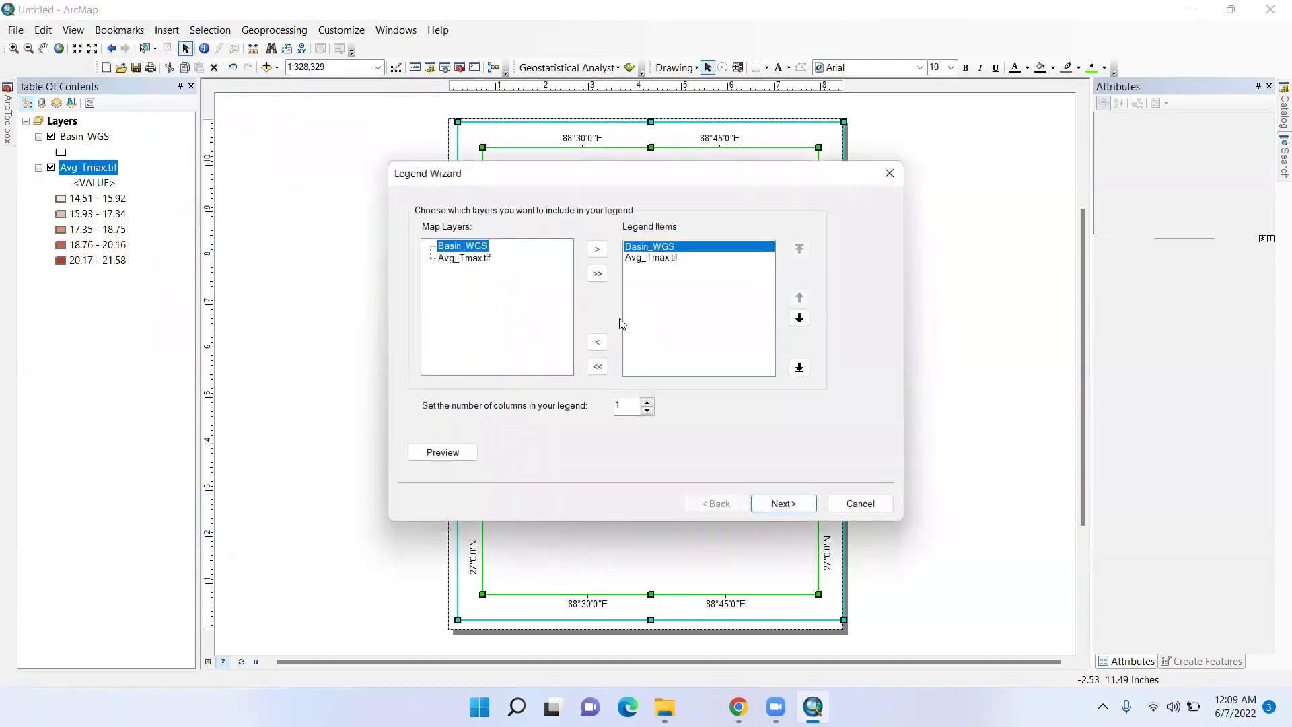
left_click(597, 342)
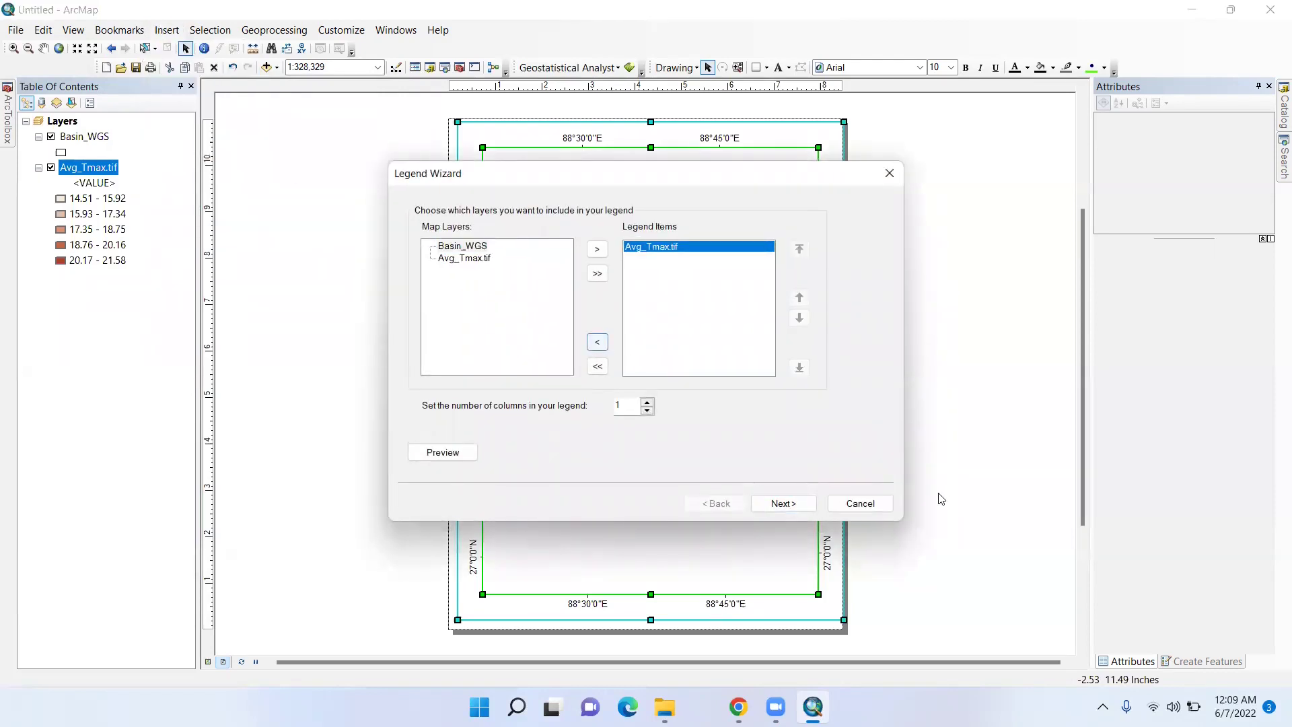
left_click(783, 504)
left_click(783, 504)
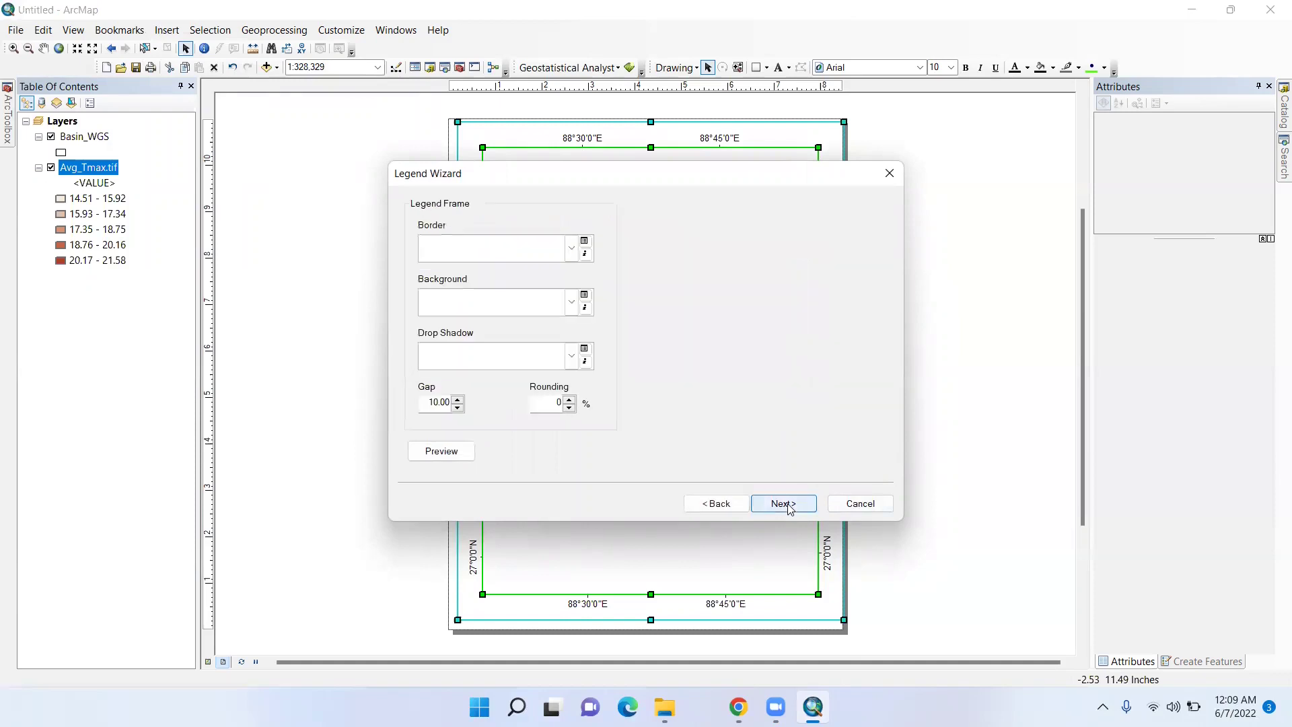
left_click(783, 504)
left_click(783, 503)
left_click(784, 504)
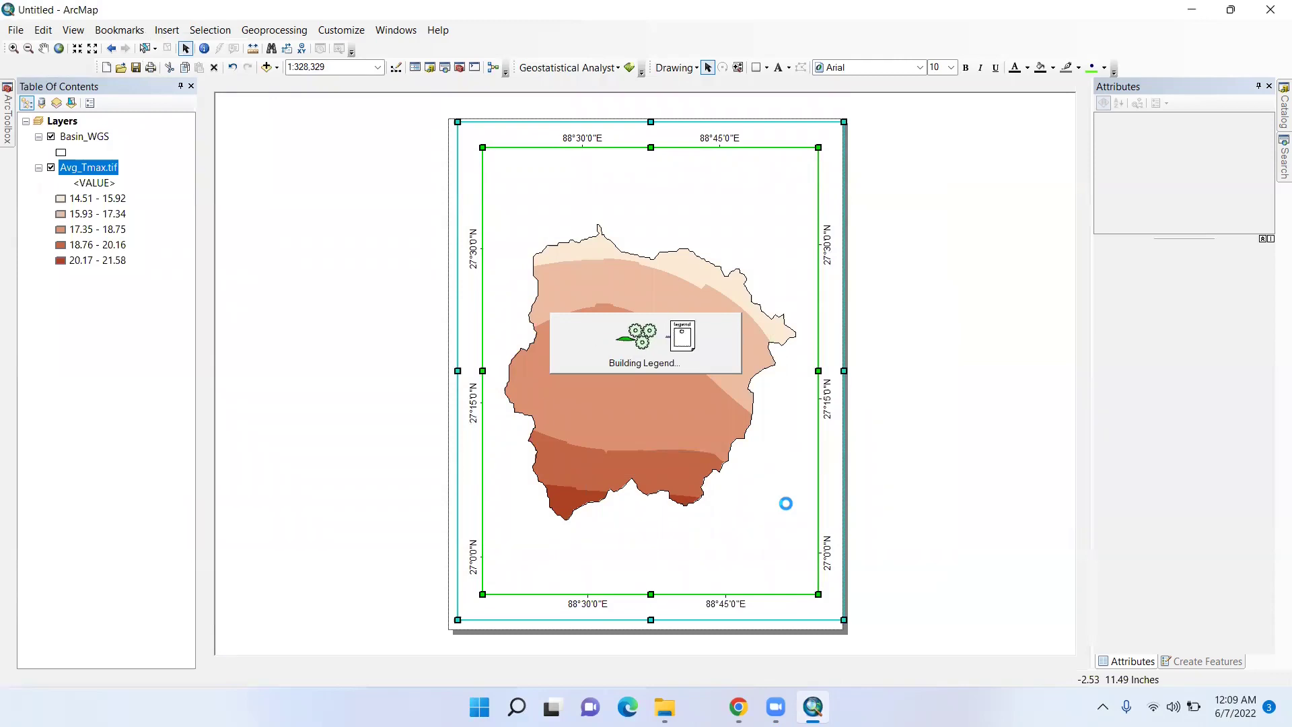
left_click_drag(574, 381, 759, 500)
- Give the legend items a layer-name-and-labels style with 14-point labels
right_click(759, 500)
left_click(800, 487)
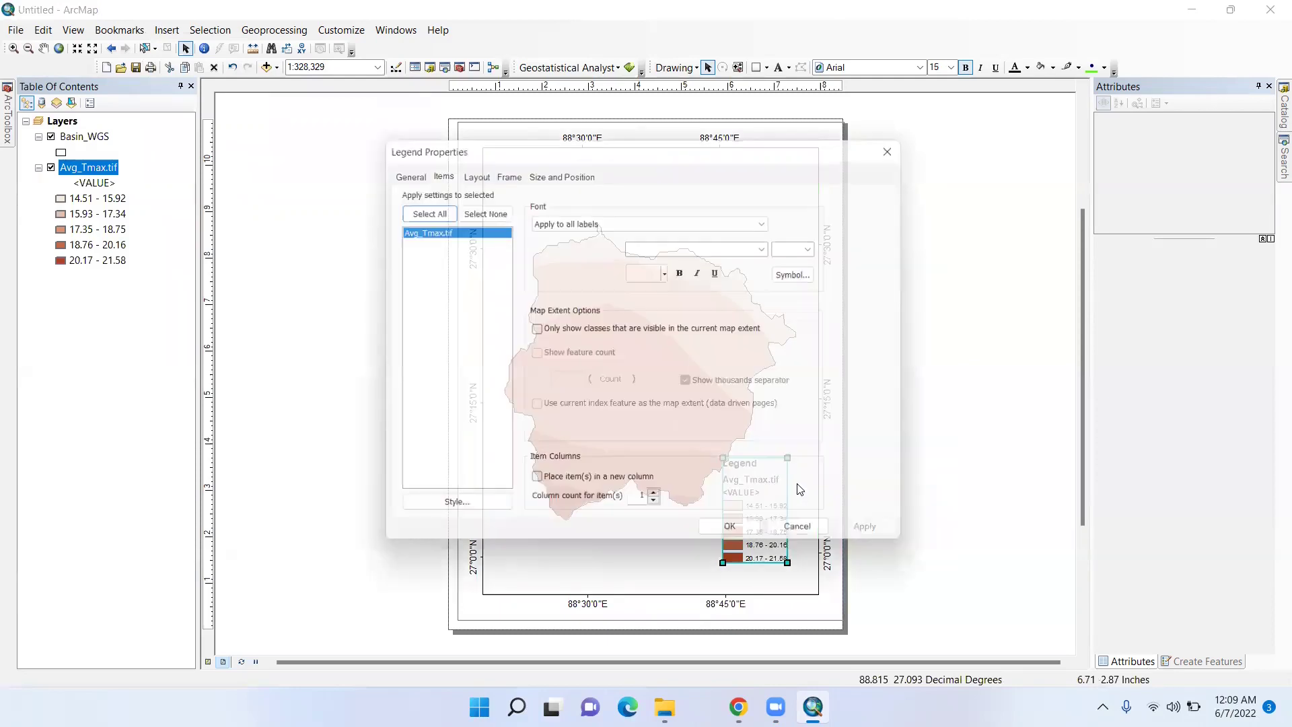
left_click(445, 512)
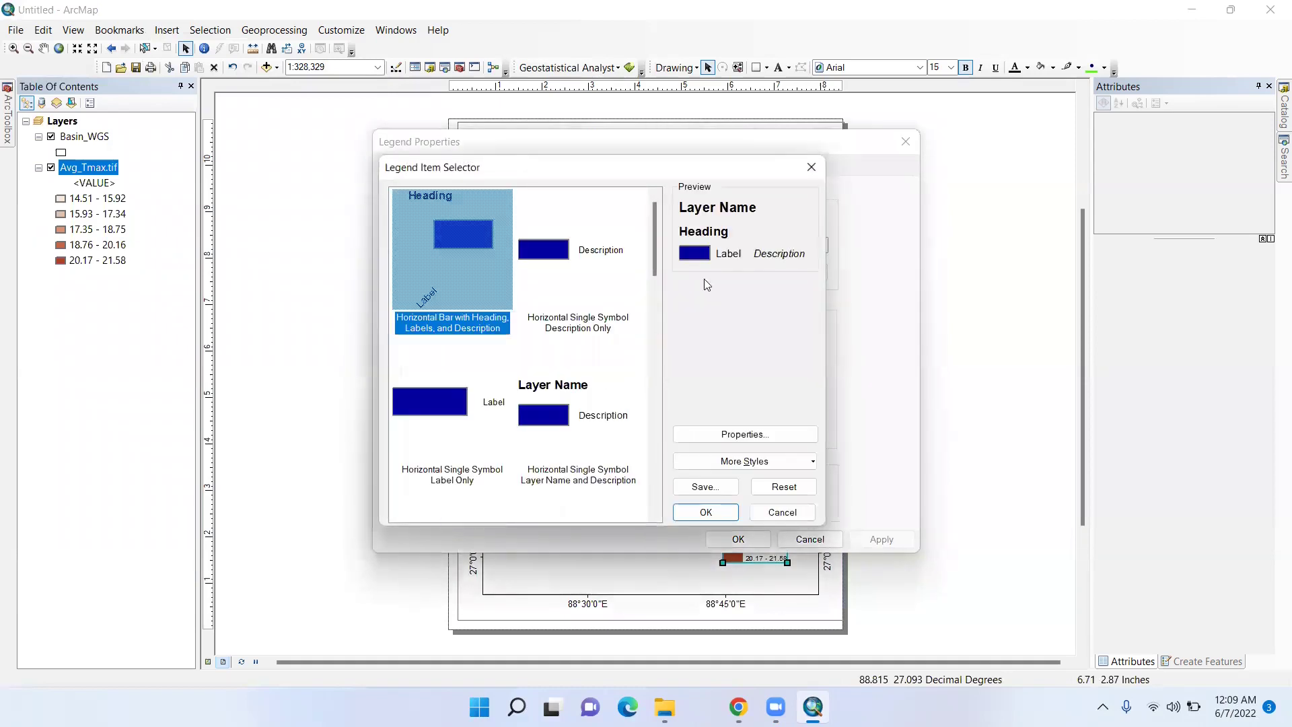
left_click_drag(658, 255, 657, 294)
left_click(413, 389)
left_click(717, 513)
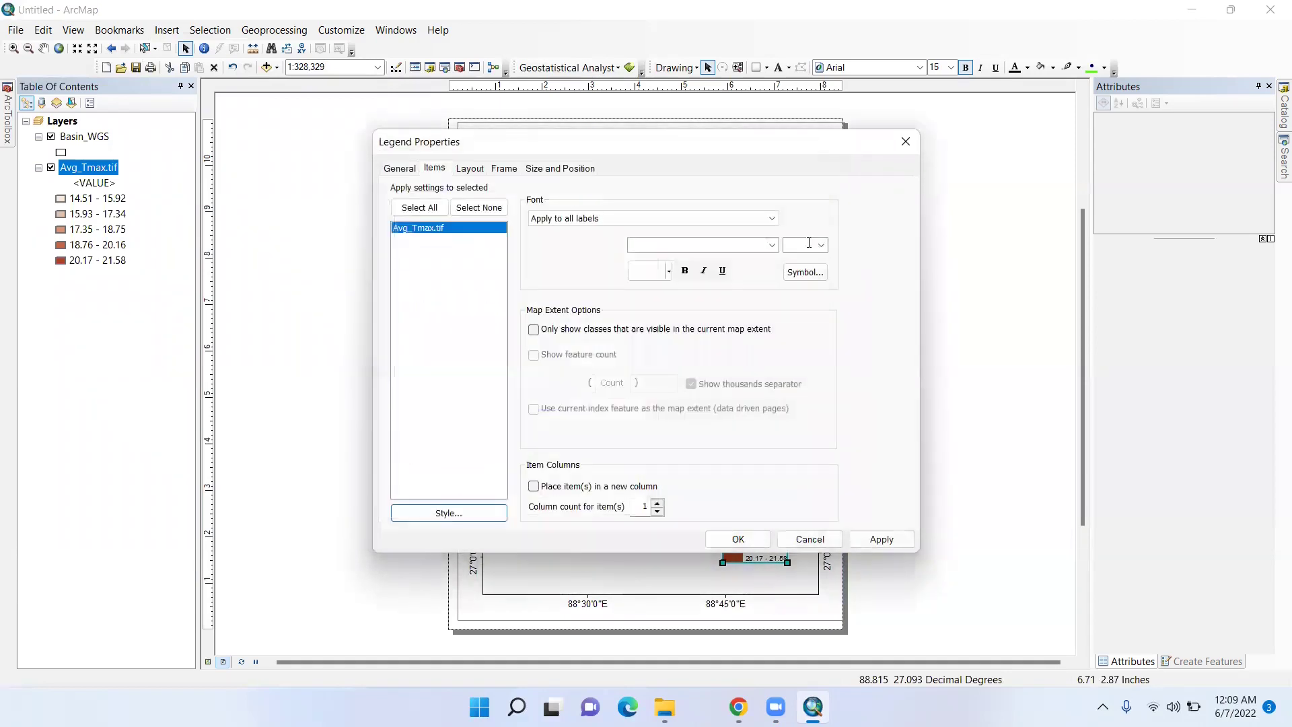
left_click(808, 243)
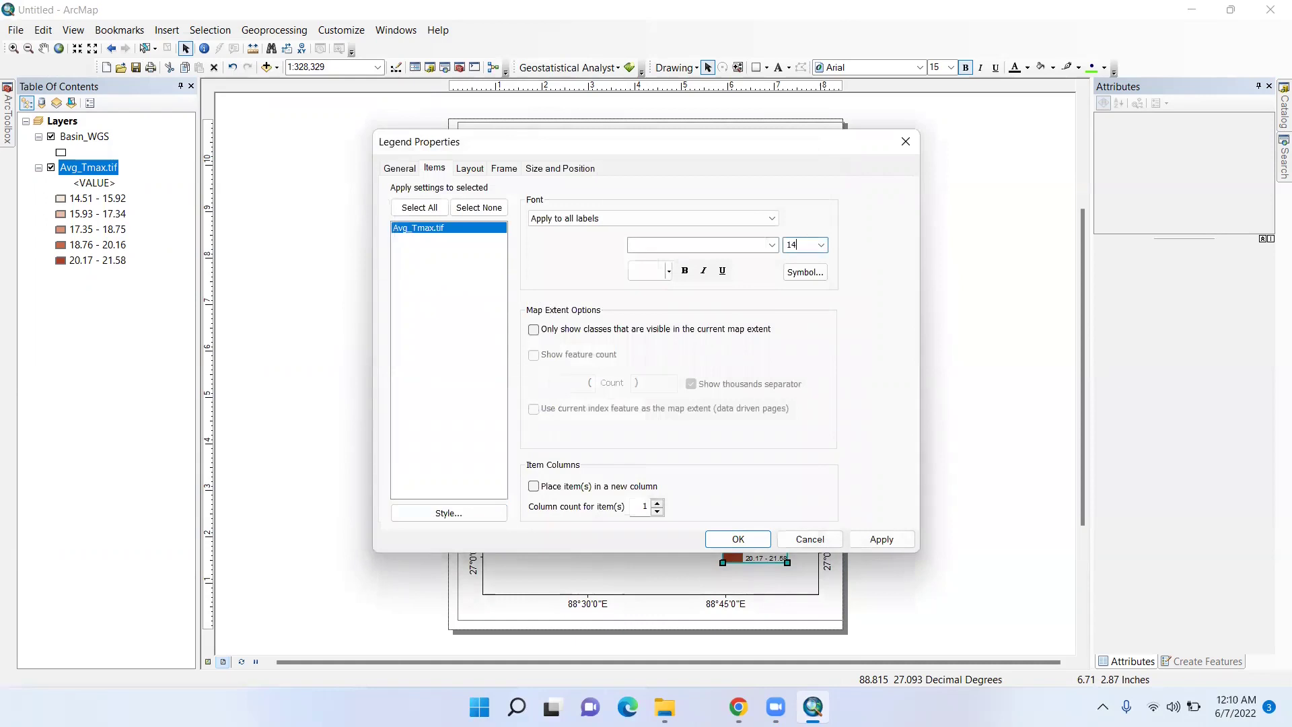
left_click(874, 539)
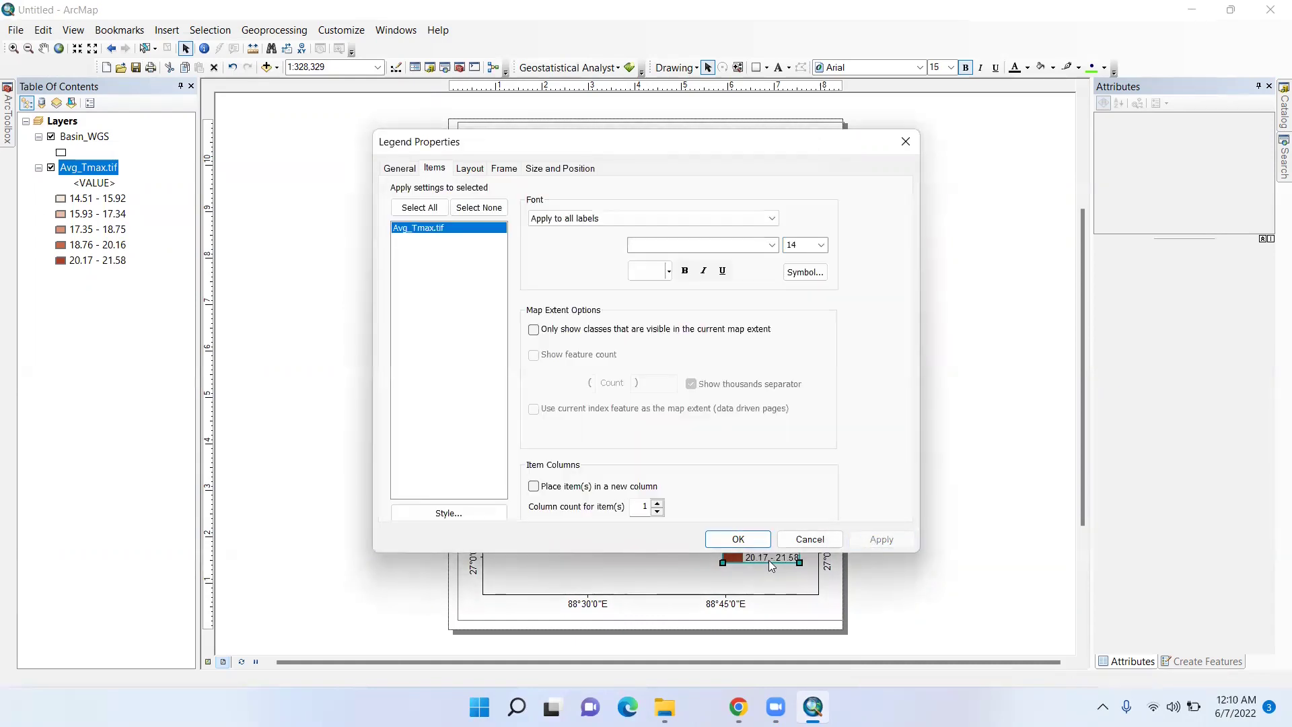
left_click(740, 540)
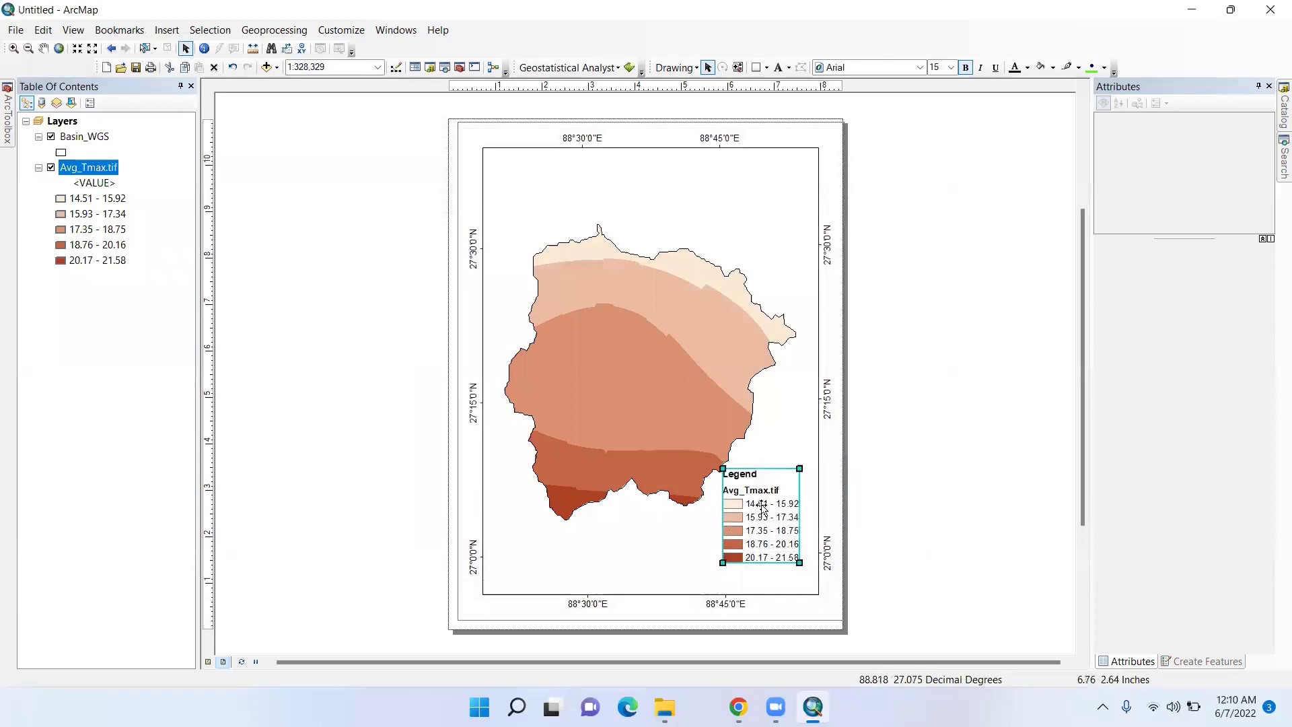
left_click_drag(759, 515, 763, 518)
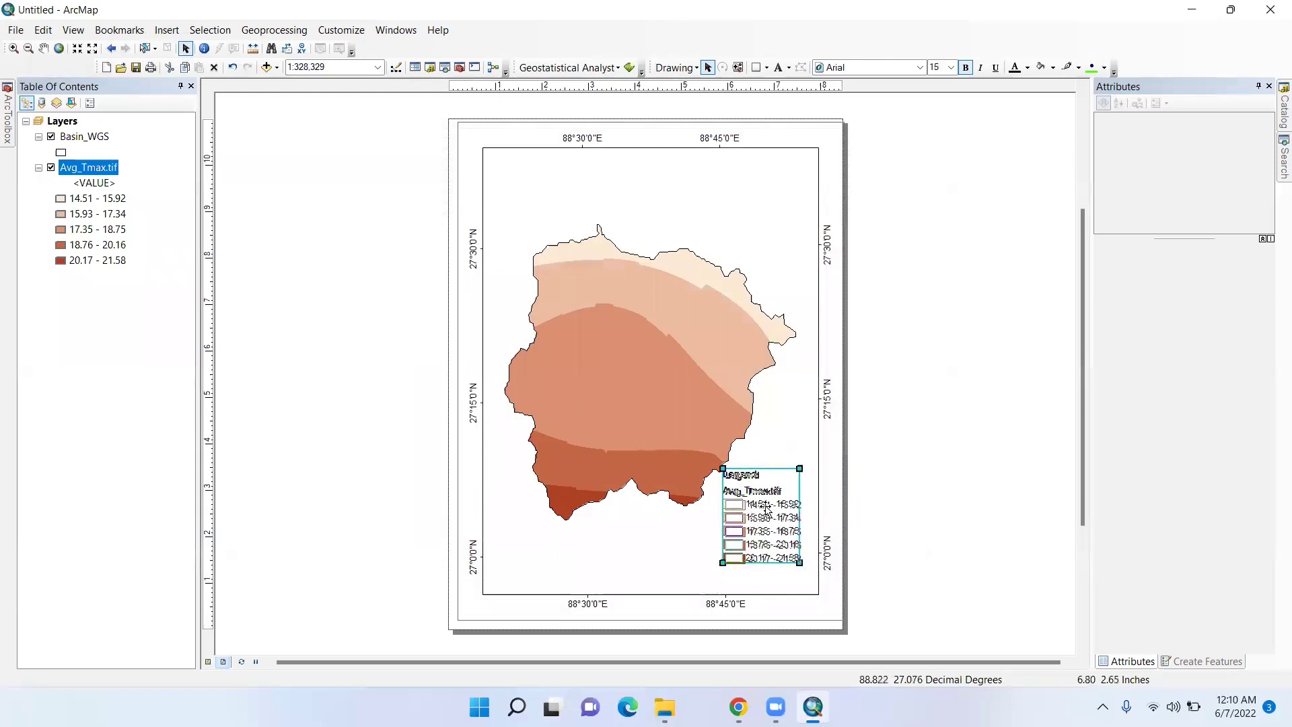
- Rename the Avg_Tmax.tif layer to 'Avg Tmax 2011 to 2020' in its General properties
double_click(106, 167)
left_click(421, 190)
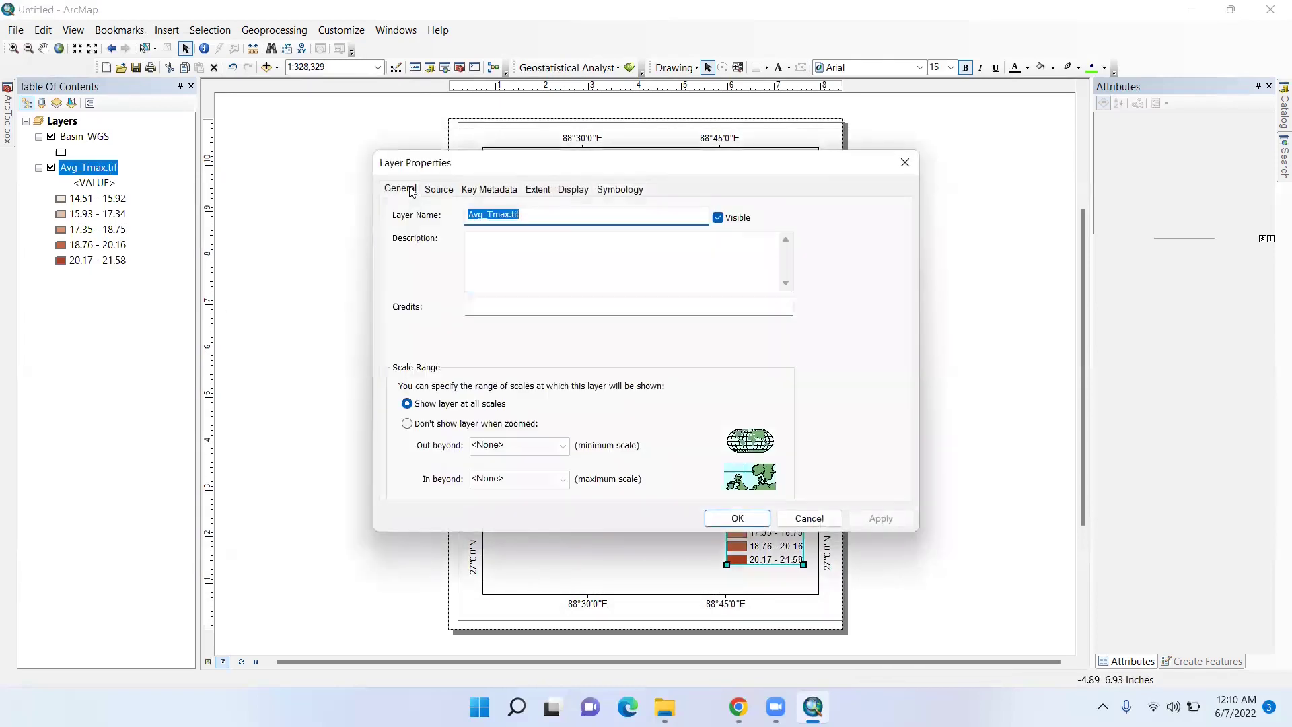
left_click(550, 217)
key("BackSpace")
key("BackSpace")
key("BackSpace")
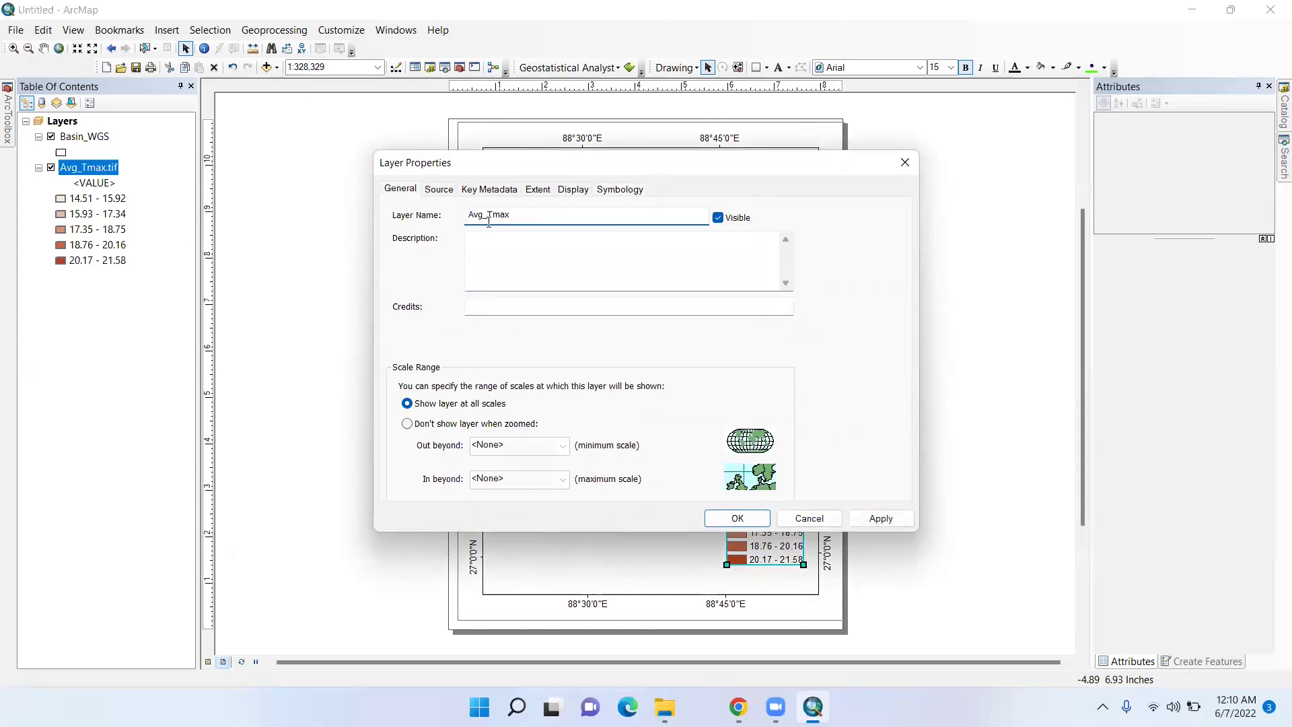
left_click(490, 222)
key("BackSpace")
left_click(878, 522)
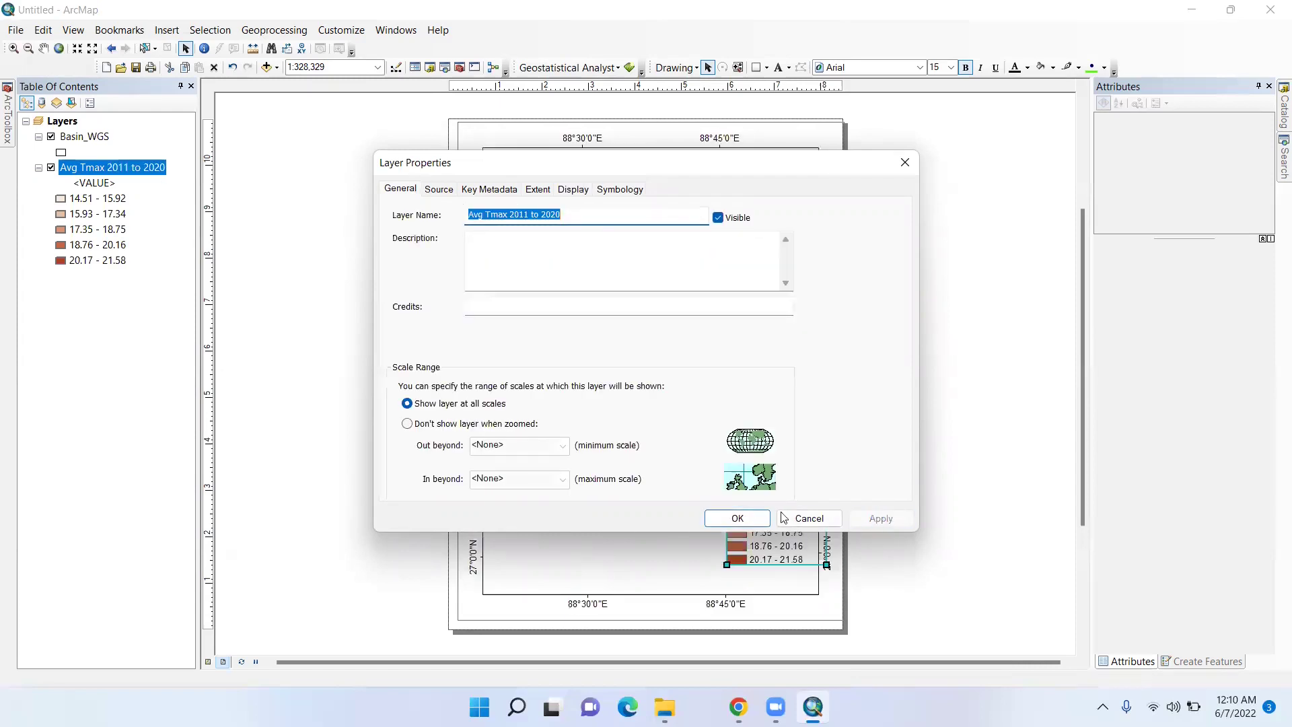
left_click(739, 518)
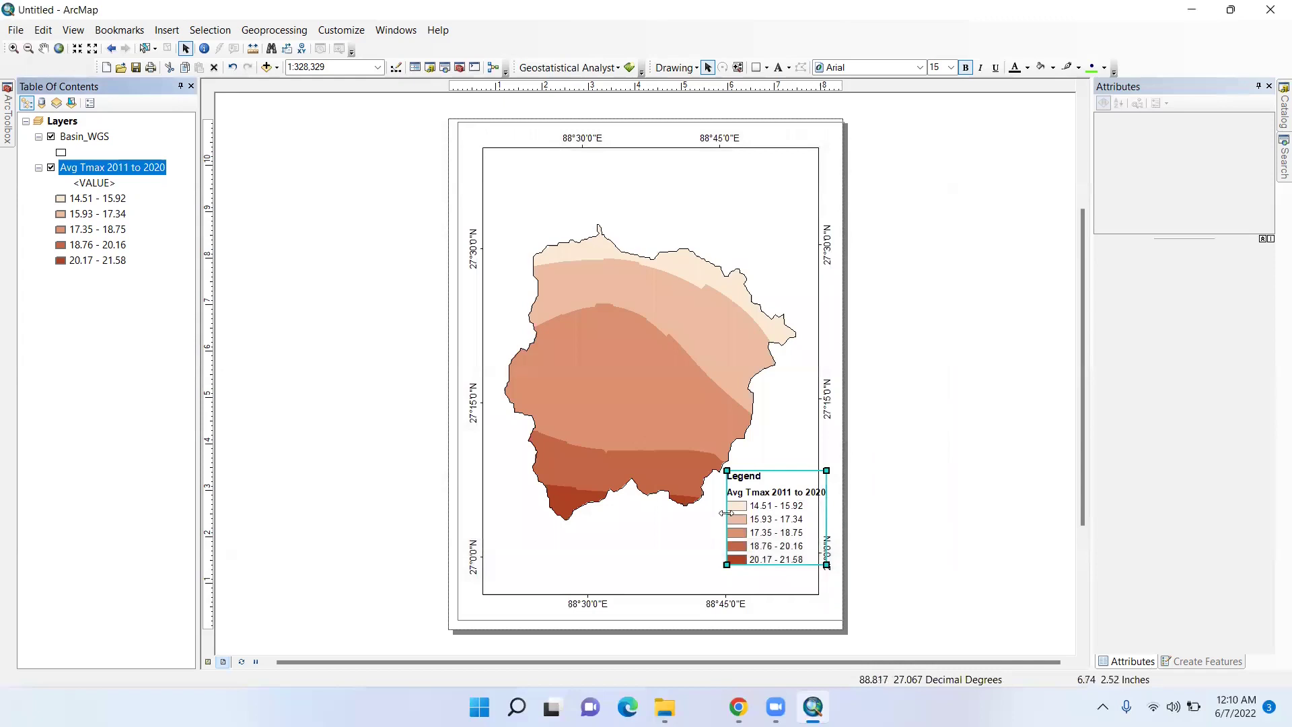
- Pan the basin map upward in its frame and move the legend slightly left and down
left_click(43, 49)
left_click_drag(636, 393, 633, 355)
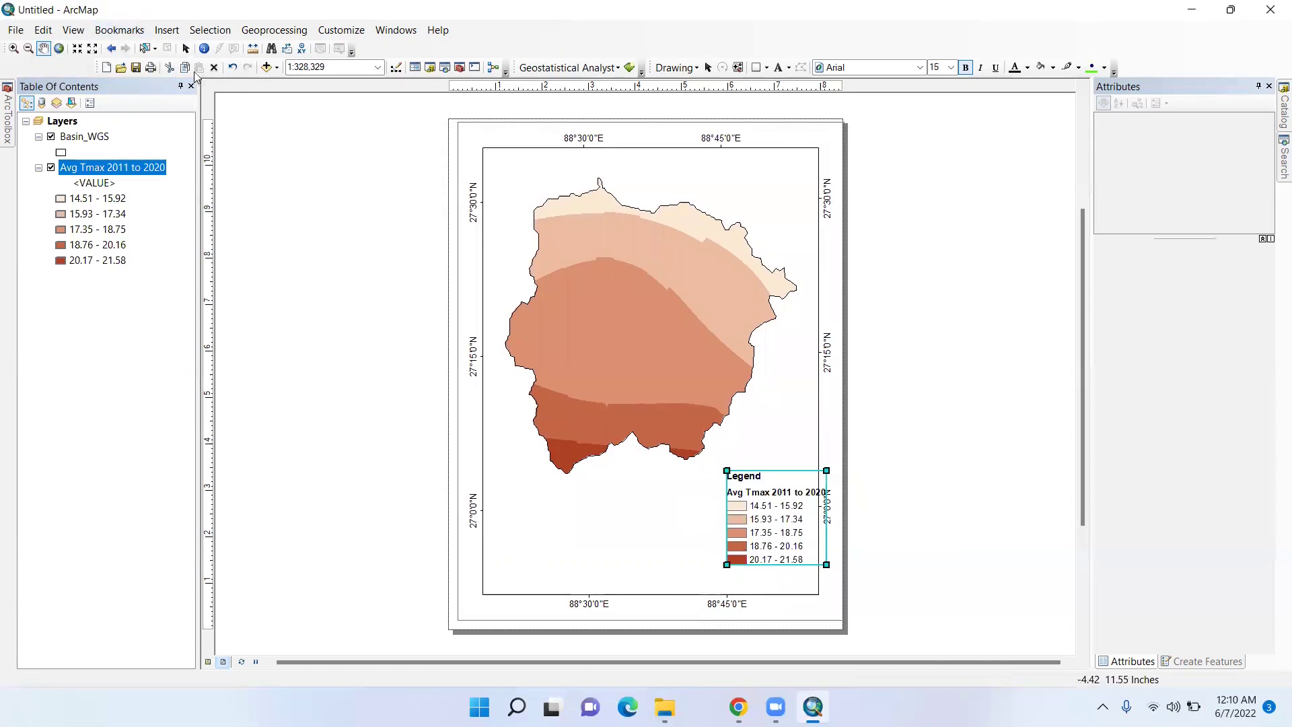
left_click(186, 49)
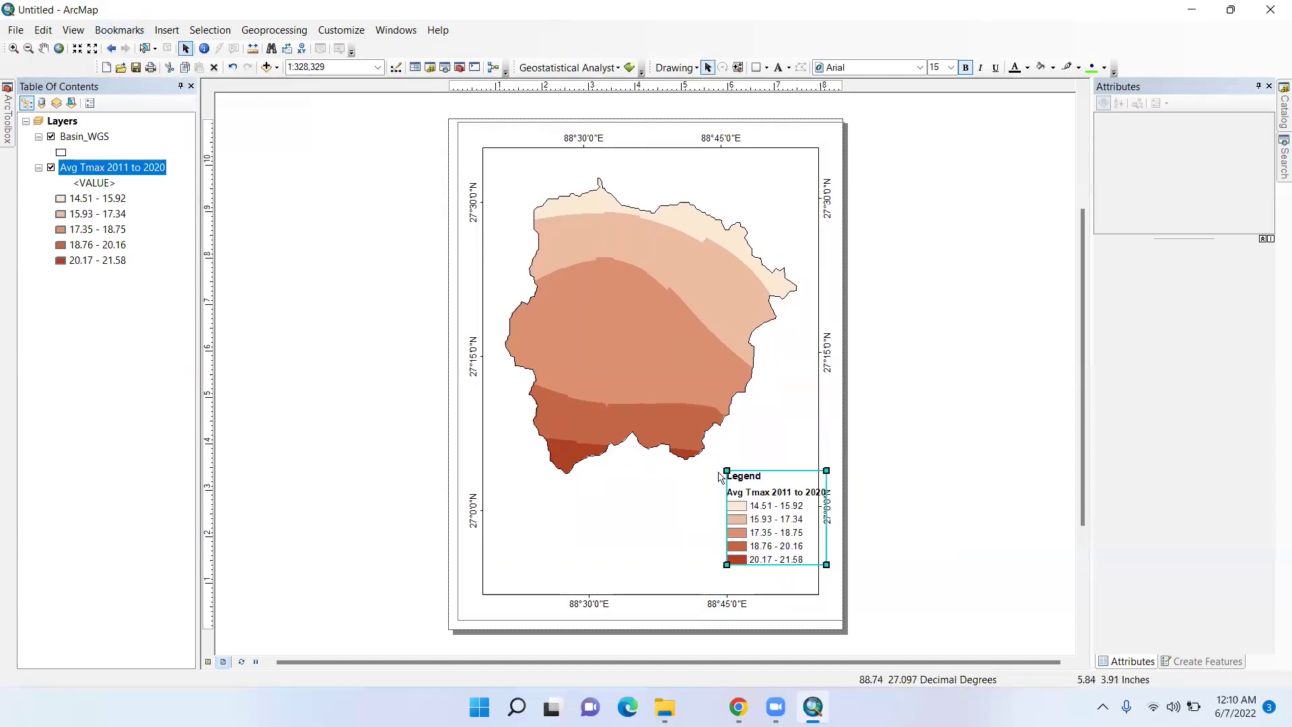
left_click_drag(747, 514, 710, 521)
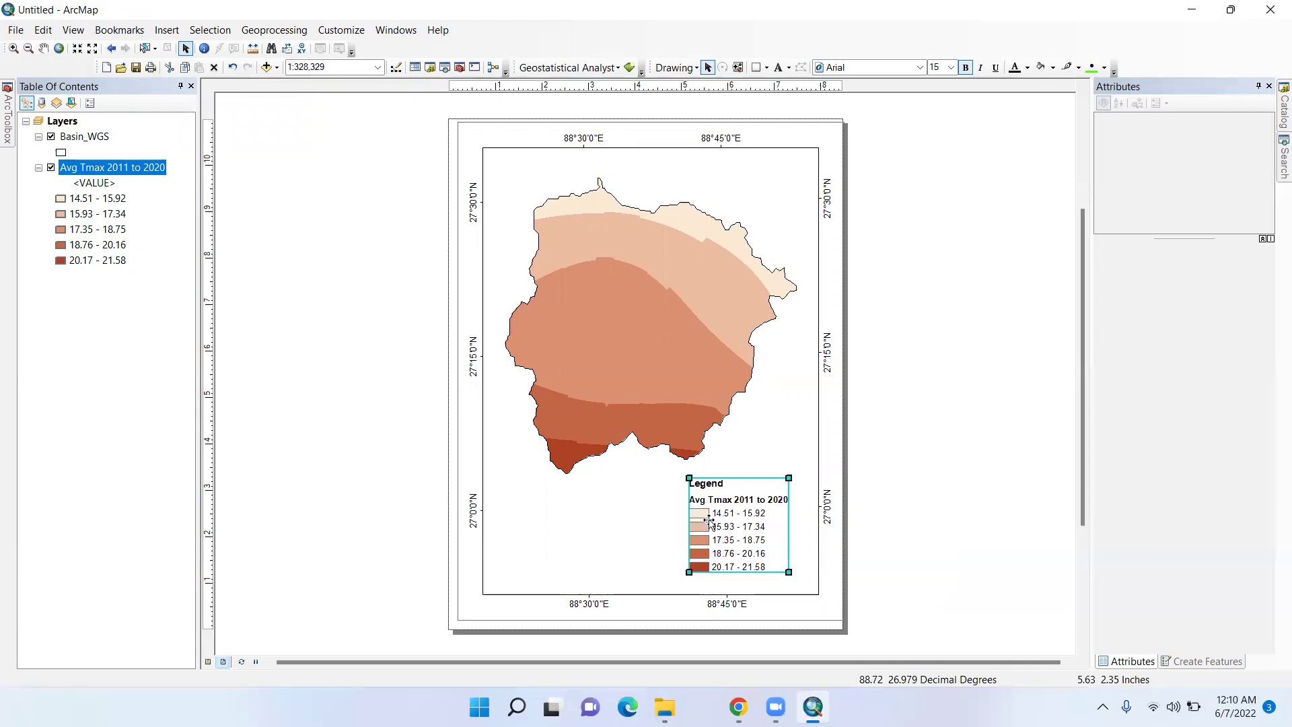
- Set the map scale to 1:308,329 and extend the map frame's bottom edge slightly
left_click(303, 67)
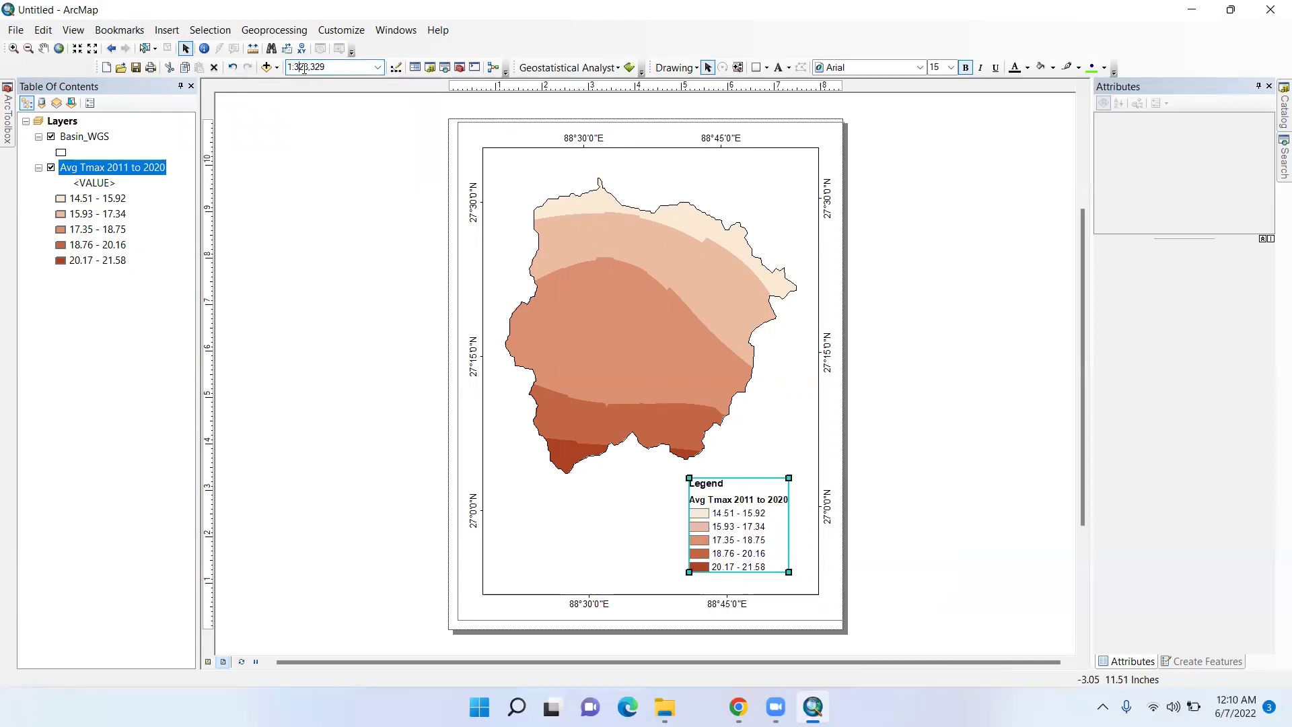
key("BackSpace")
key("BackSpace")
type("18")
key("Return")
left_click(304, 68)
left_click(305, 67)
key("BackSpace")
type("0")
key("Return")
left_click(649, 618)
left_click_drag(650, 618, 650, 626)
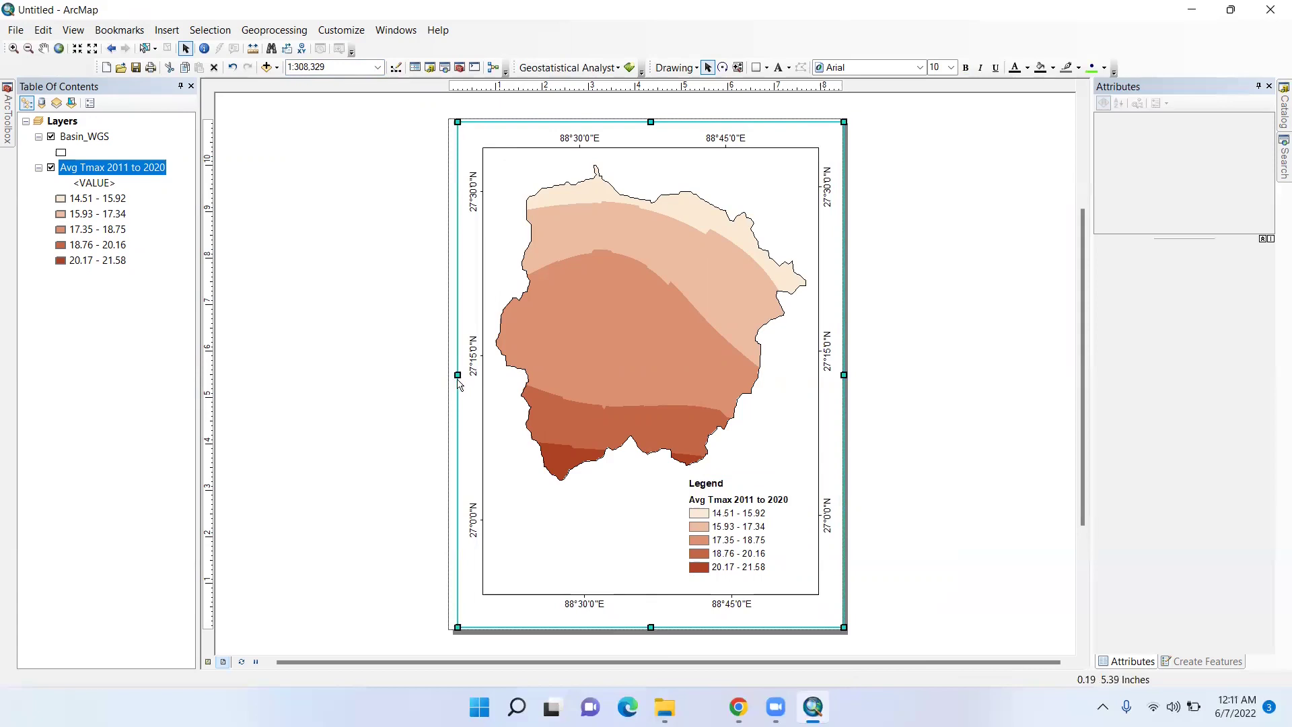
- Drag the map frame's left, bottom, top and right edges outward to enlarge it
left_click_drag(457, 375, 459, 381)
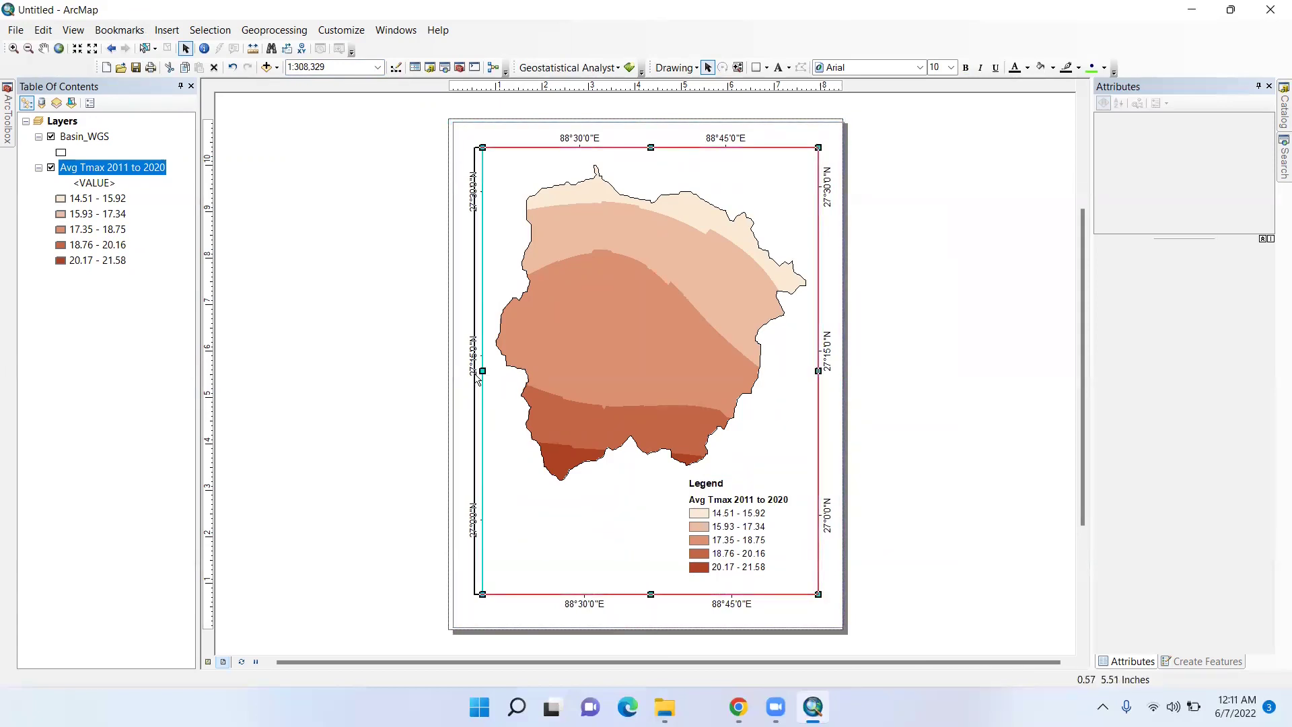
left_click_drag(474, 373, 465, 372)
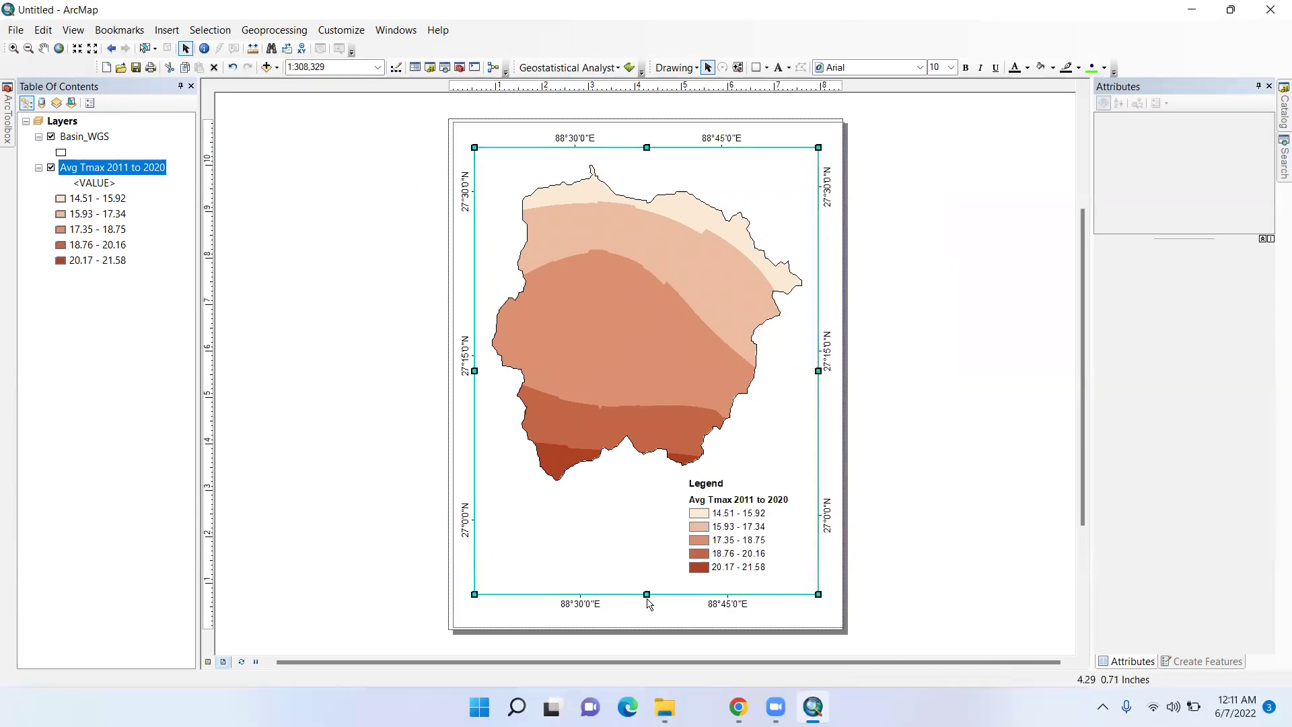
left_click_drag(647, 596, 646, 608)
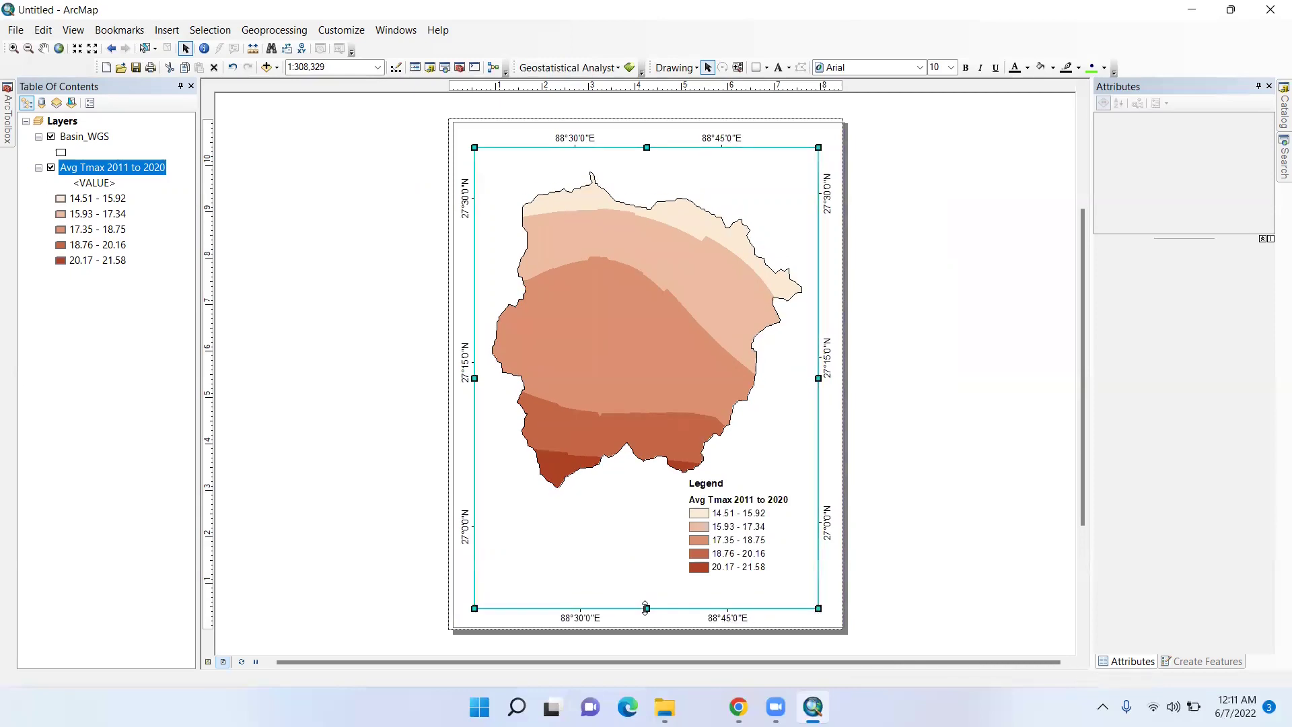
left_click_drag(645, 147, 646, 135)
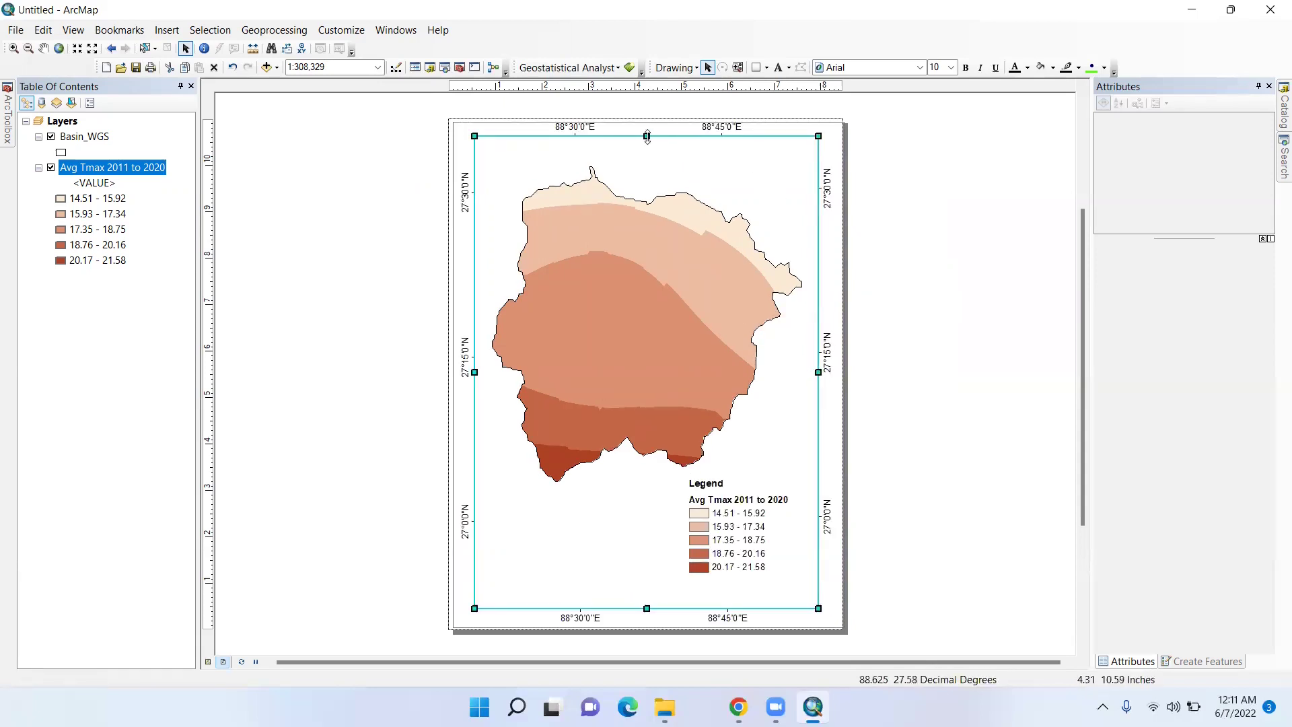
left_click_drag(646, 137, 646, 139)
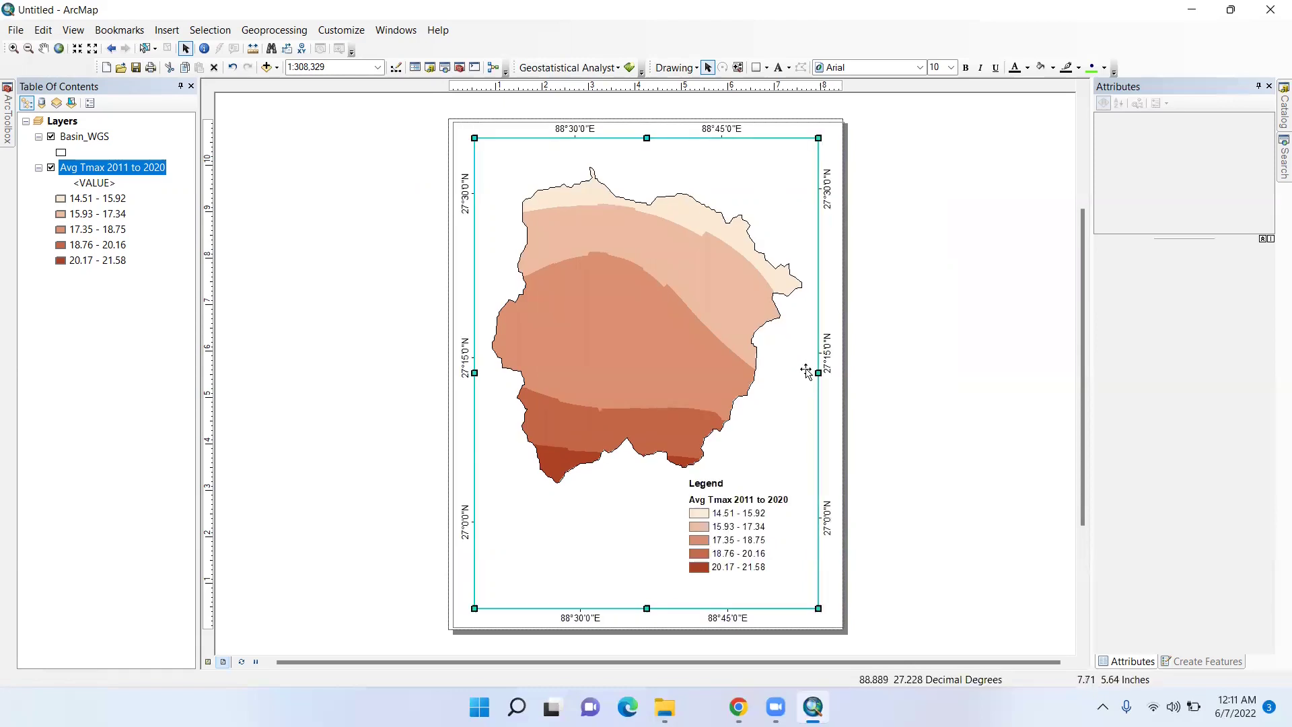
left_click_drag(818, 372, 824, 372)
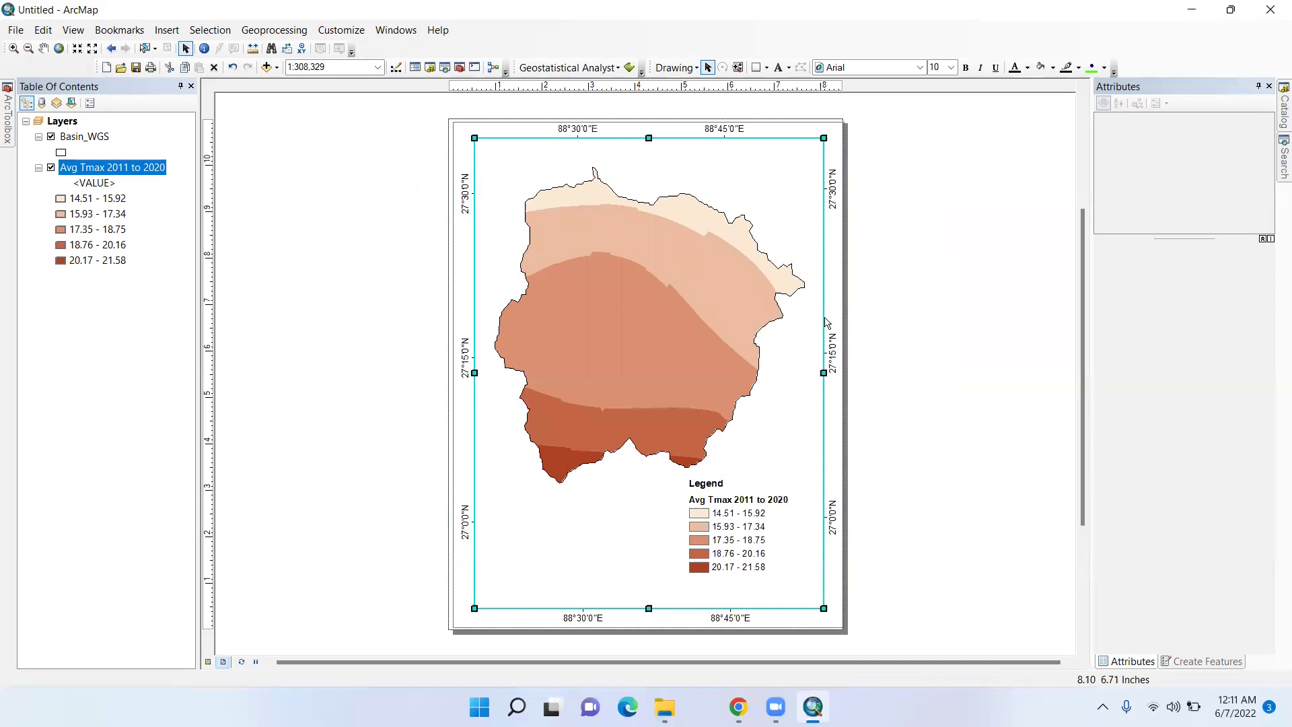
- Insert the default north arrow and enlarge it on the layout
left_click(167, 29)
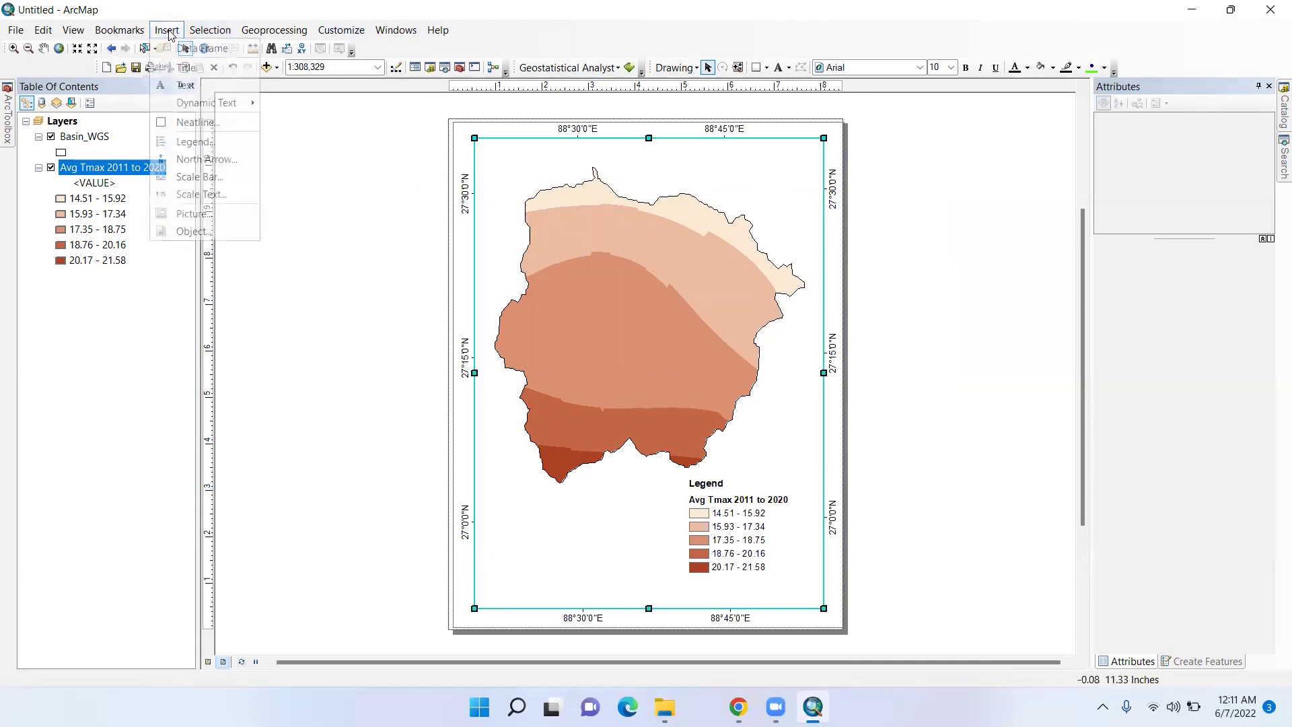
left_click(208, 158)
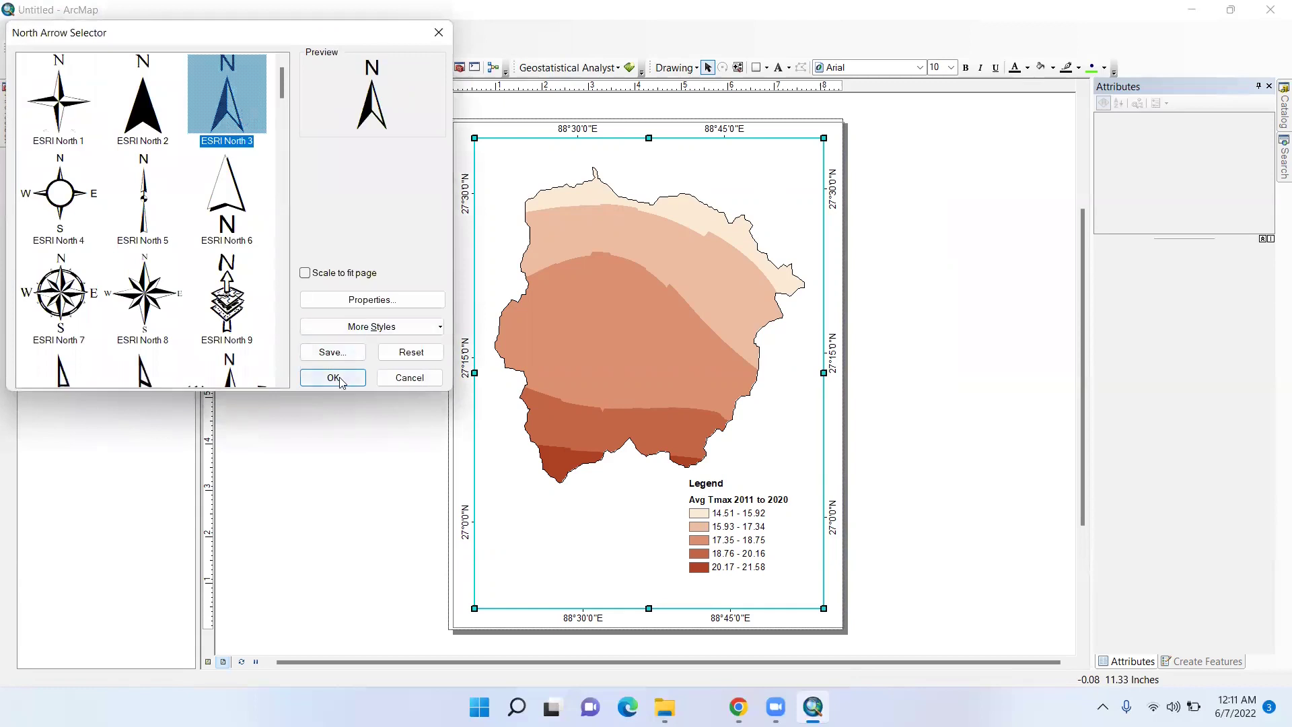
left_click(333, 377)
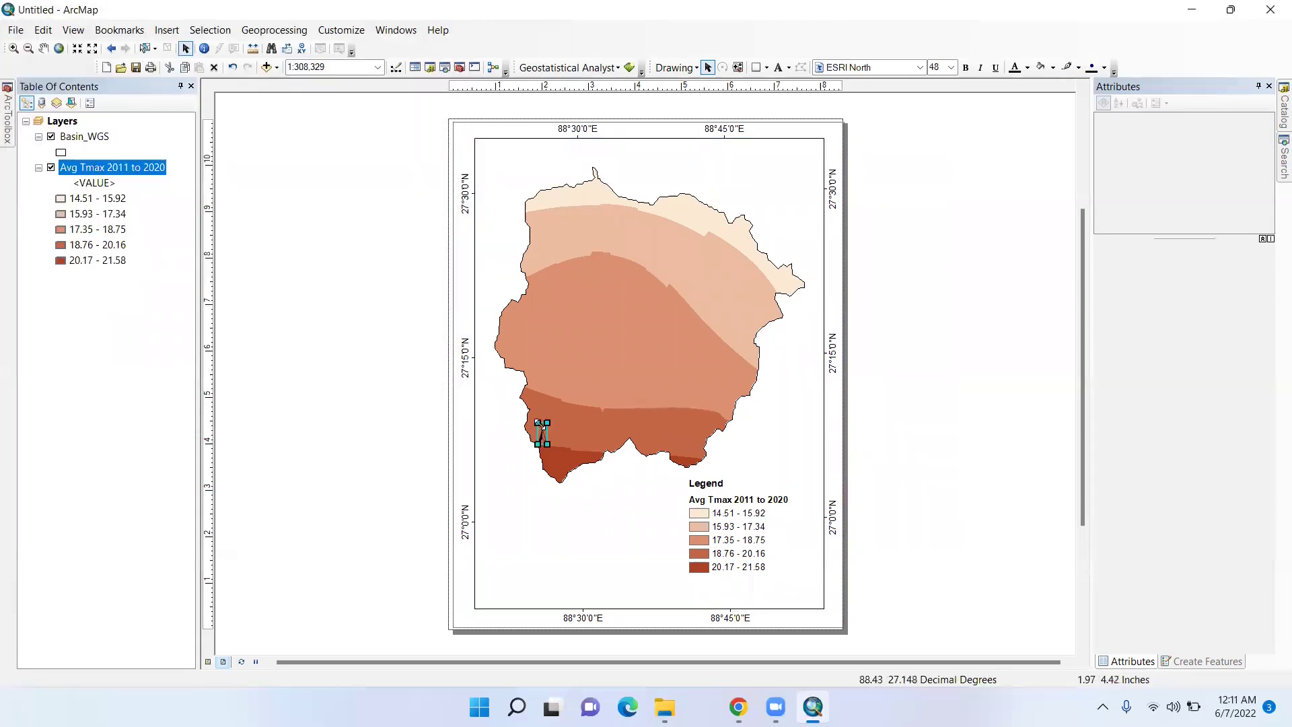
left_click_drag(538, 423, 805, 185)
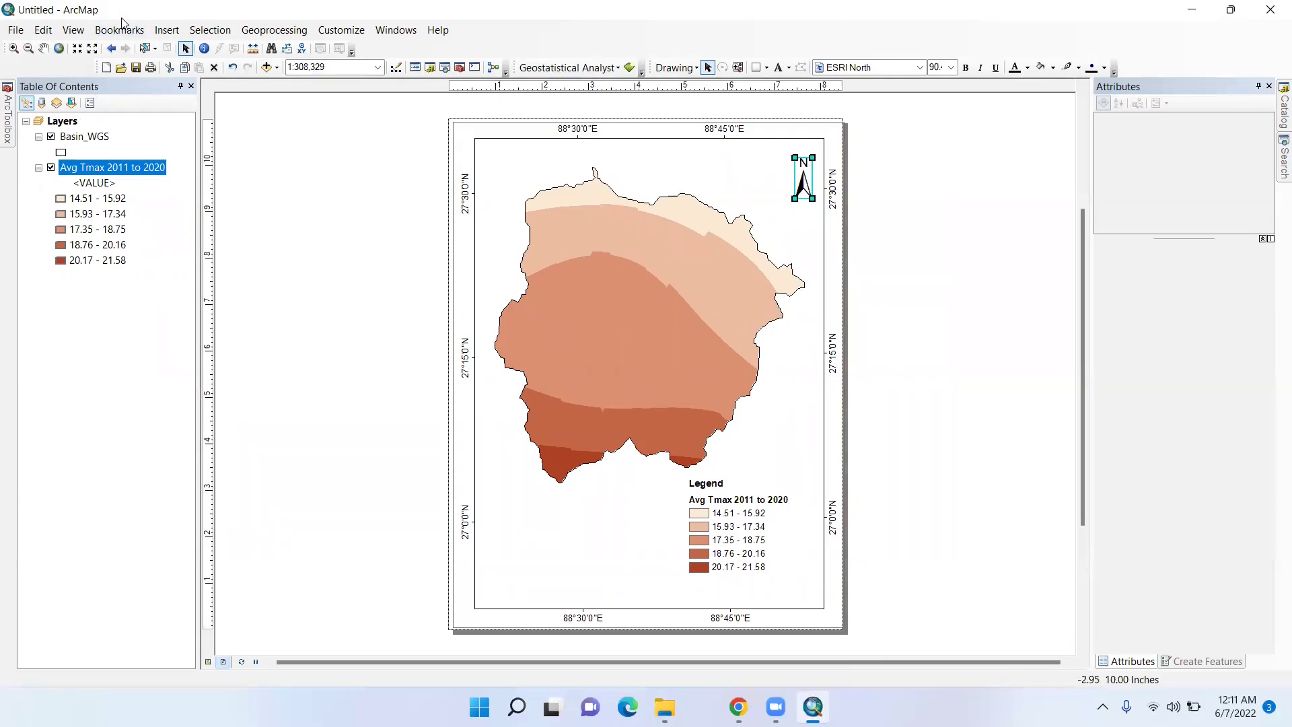
- Add a Scale Line 1 Metric scale bar and move it to the page's lower left
left_click(167, 29)
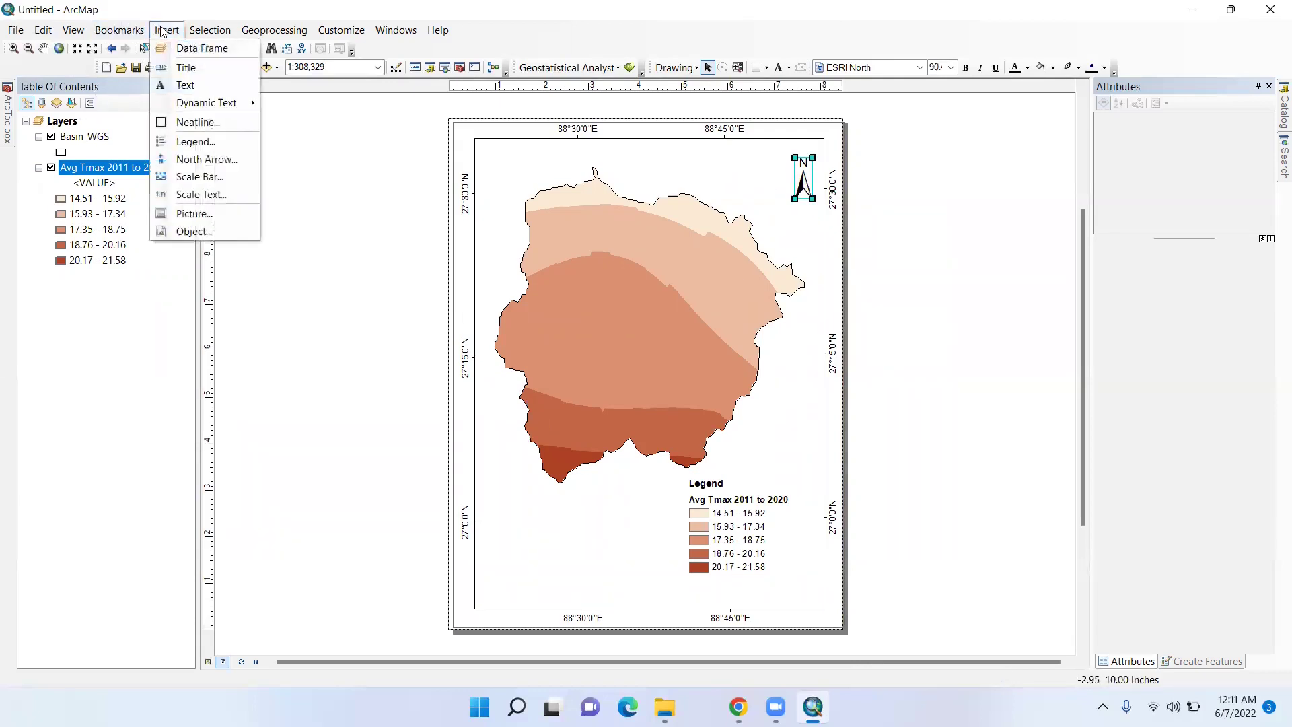
left_click(214, 177)
scroll(283, 105, "down", 2)
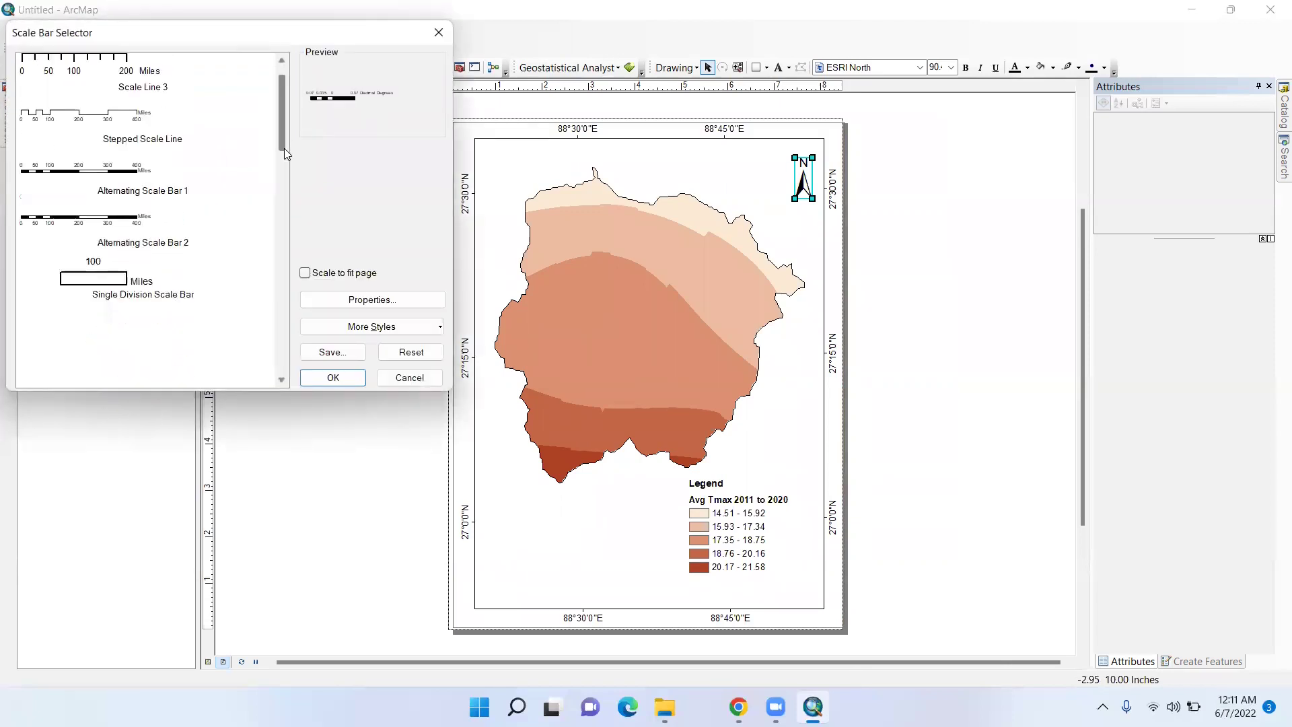
left_click_drag(284, 162, 284, 210)
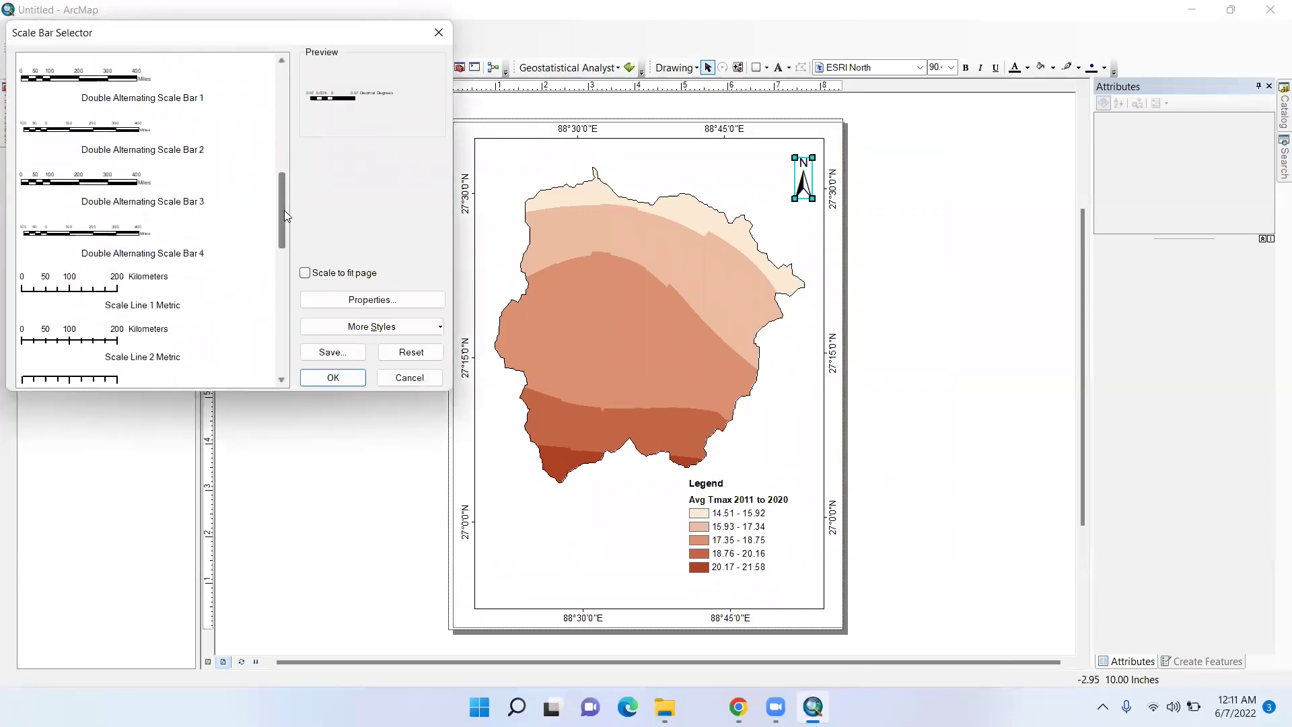
left_click(79, 294)
left_click(316, 377)
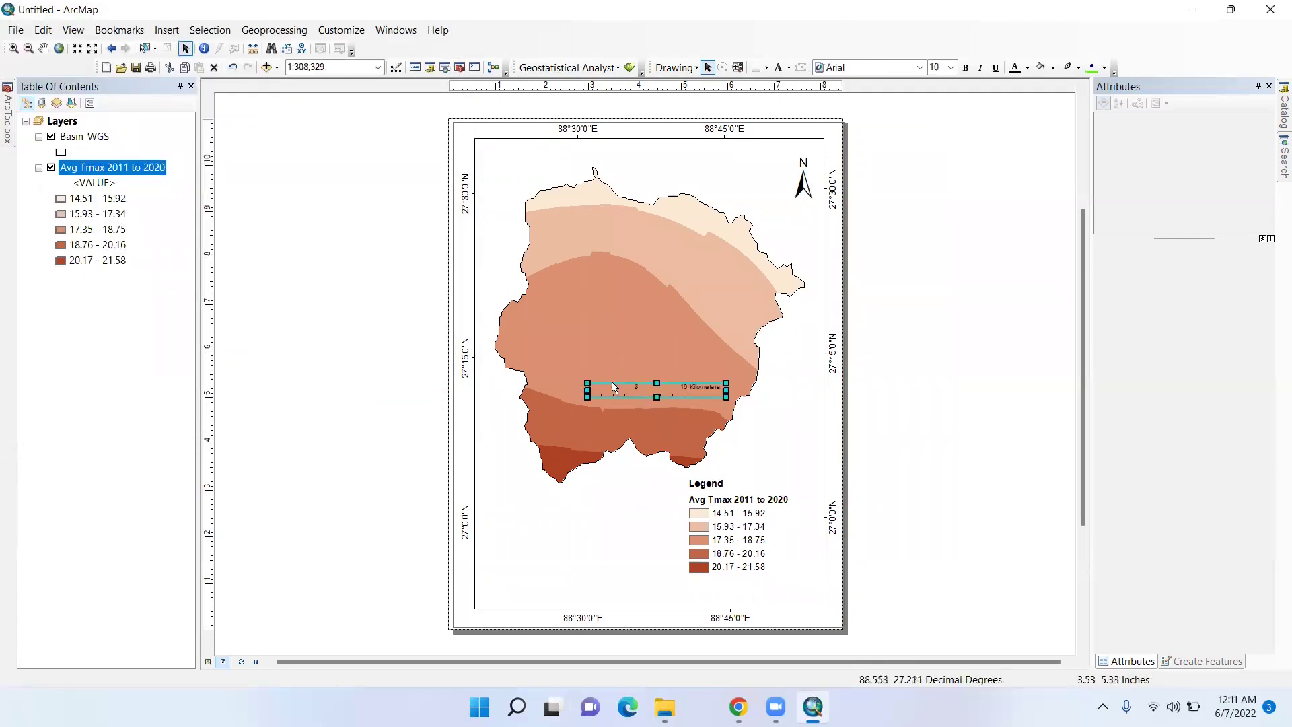
left_click_drag(613, 387, 587, 528)
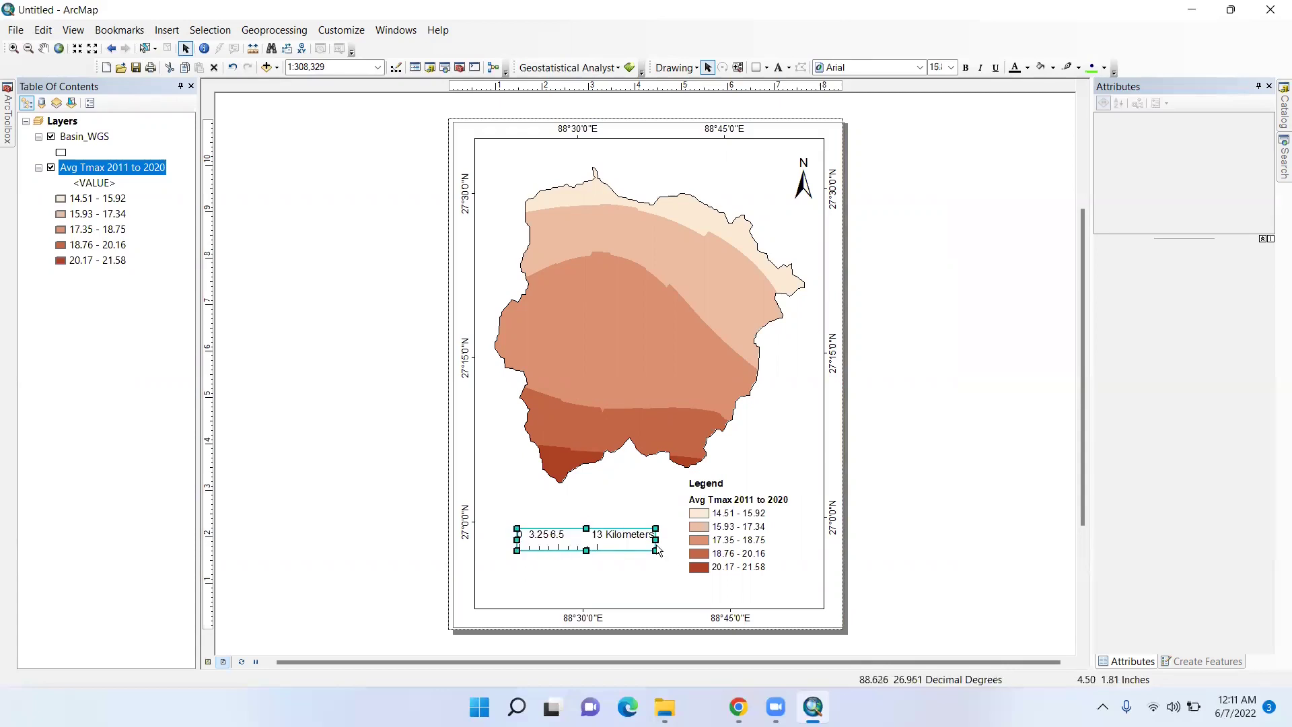
- Give the scale bar 2 subdivisions and a Km label, stretching it to read 5, 10, 20 Km
right_click(597, 542)
left_click(633, 531)
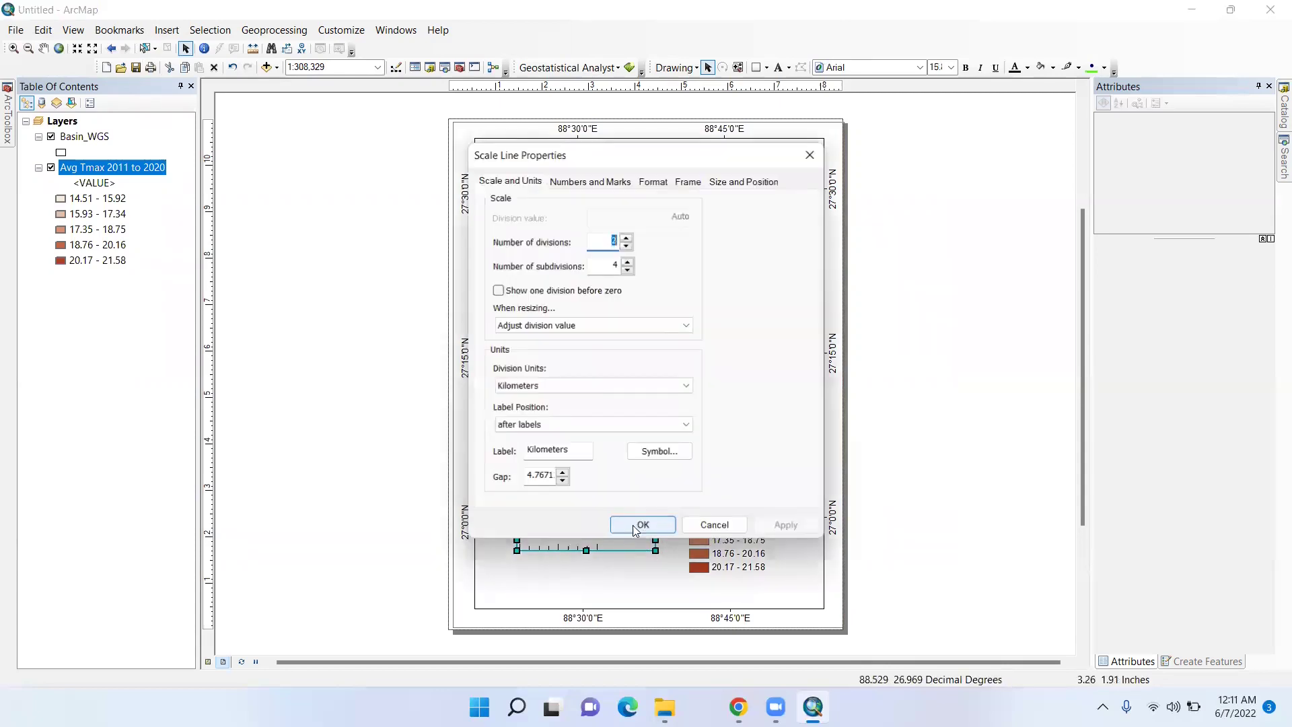
key("Tab")
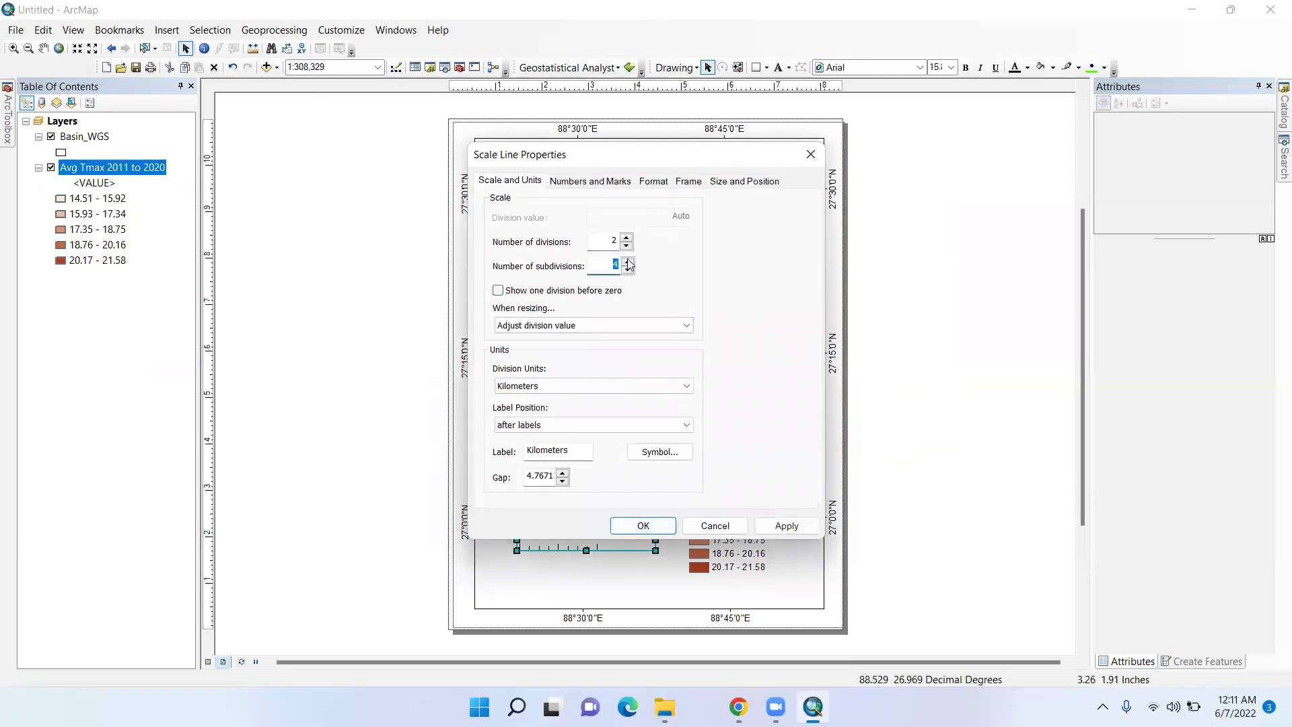
type("2")
left_click(575, 458)
type("Km")
left_click(644, 525)
left_click_drag(656, 539, 664, 540)
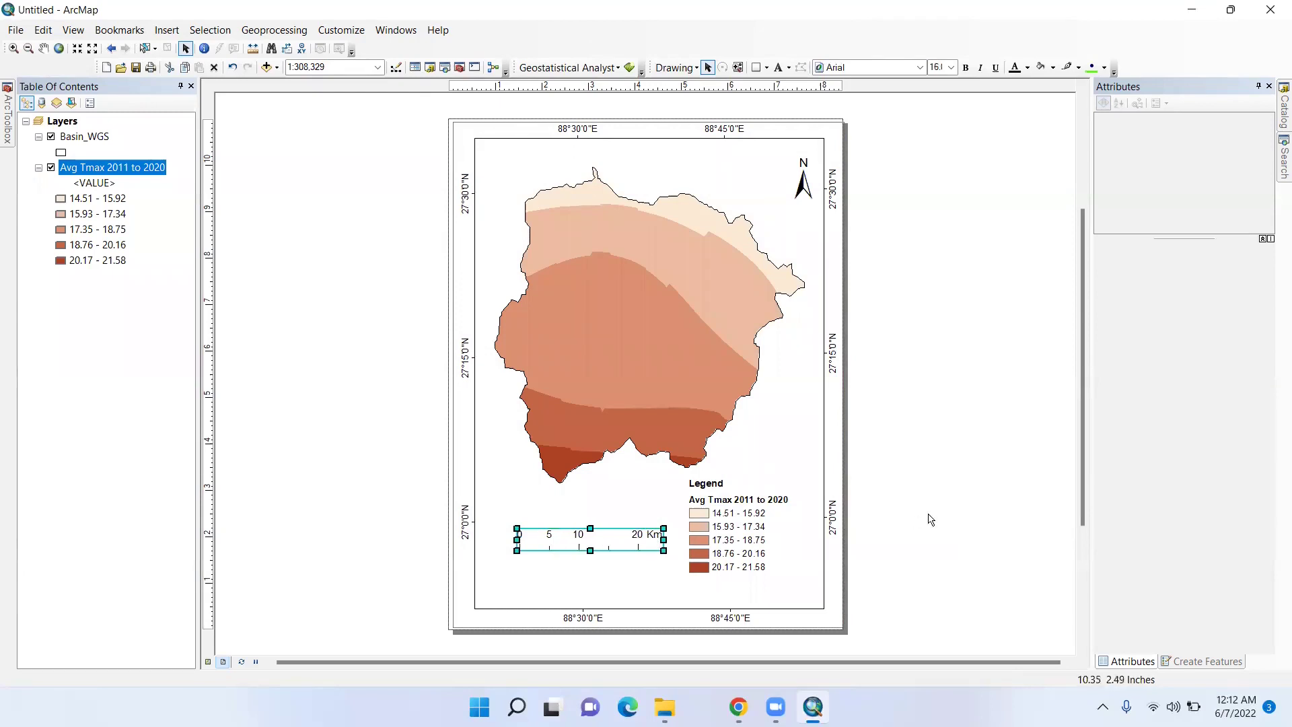
- Export the finished layout as a 300 dpi PNG named Tmax into the Map folder
left_click(931, 519)
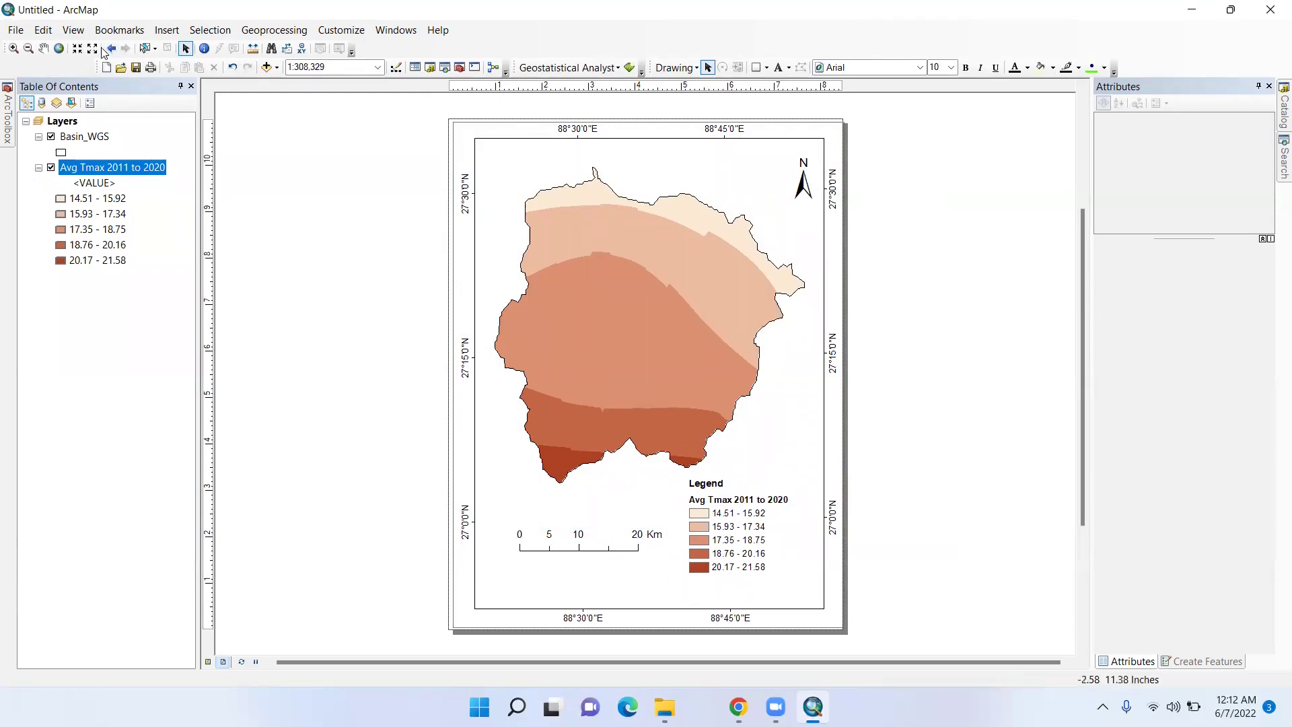
left_click(15, 30)
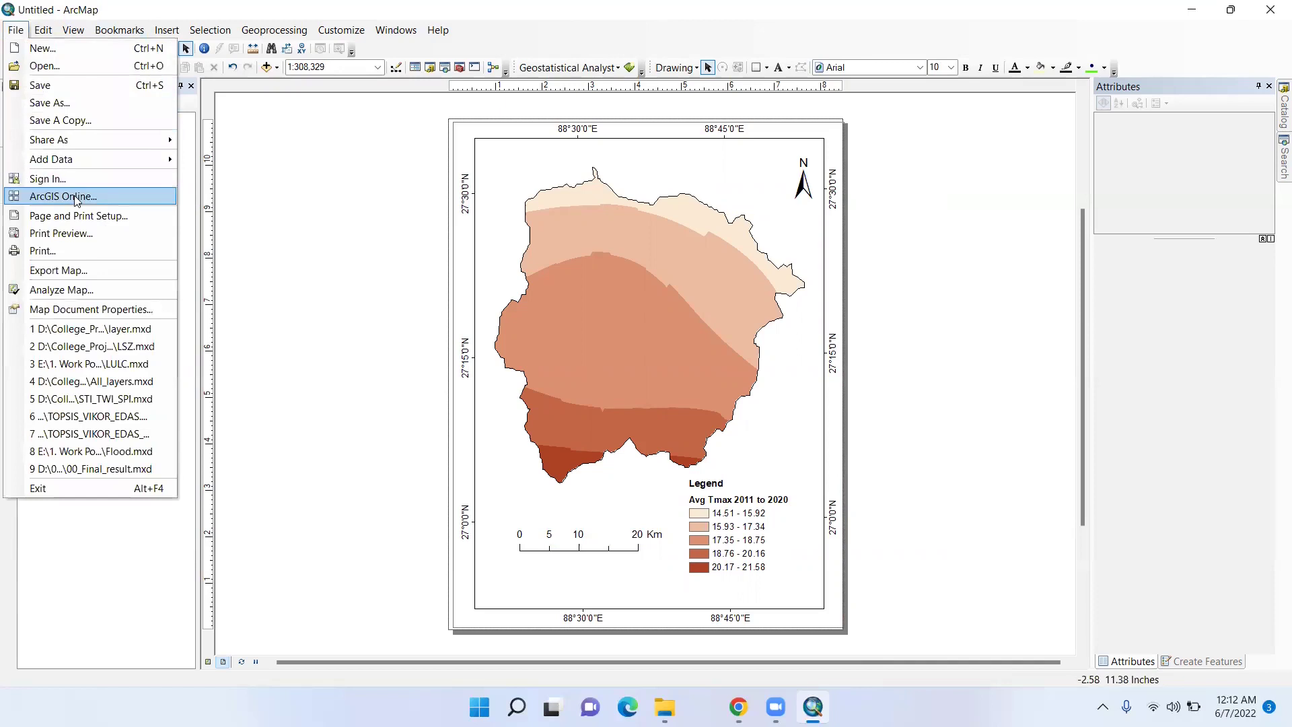
left_click(85, 272)
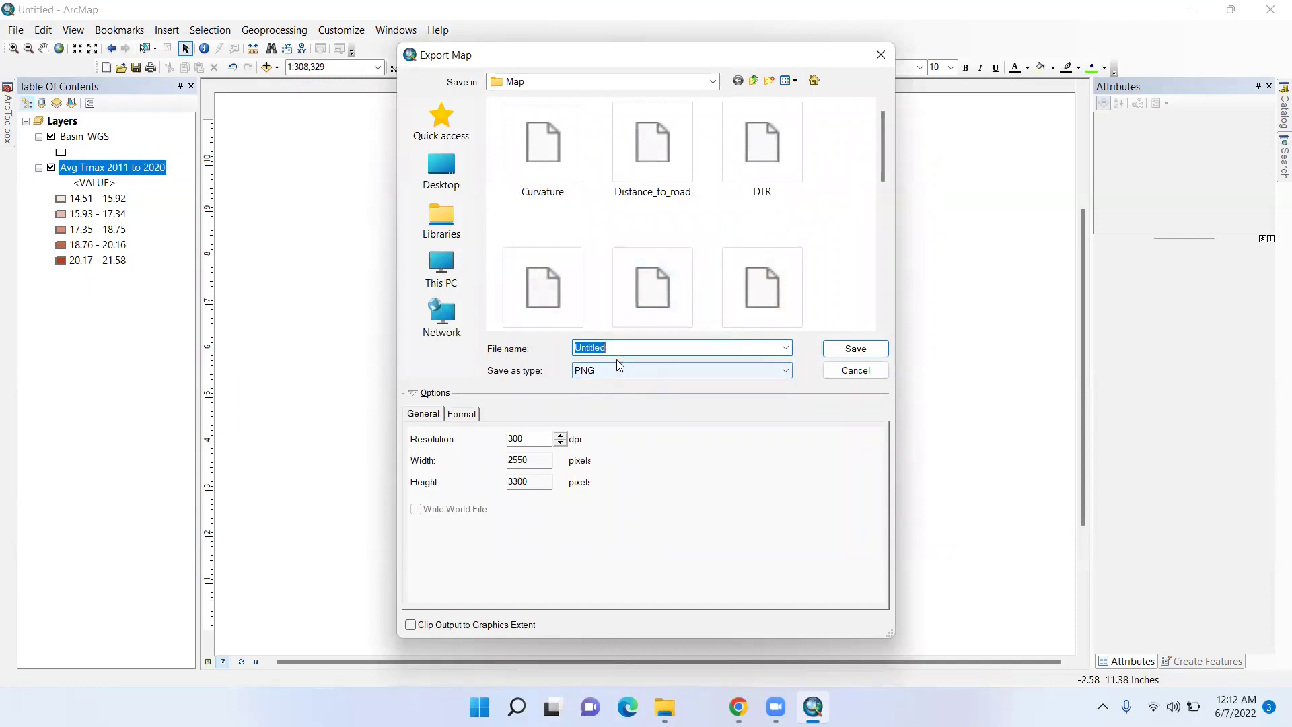
type("Tmax")
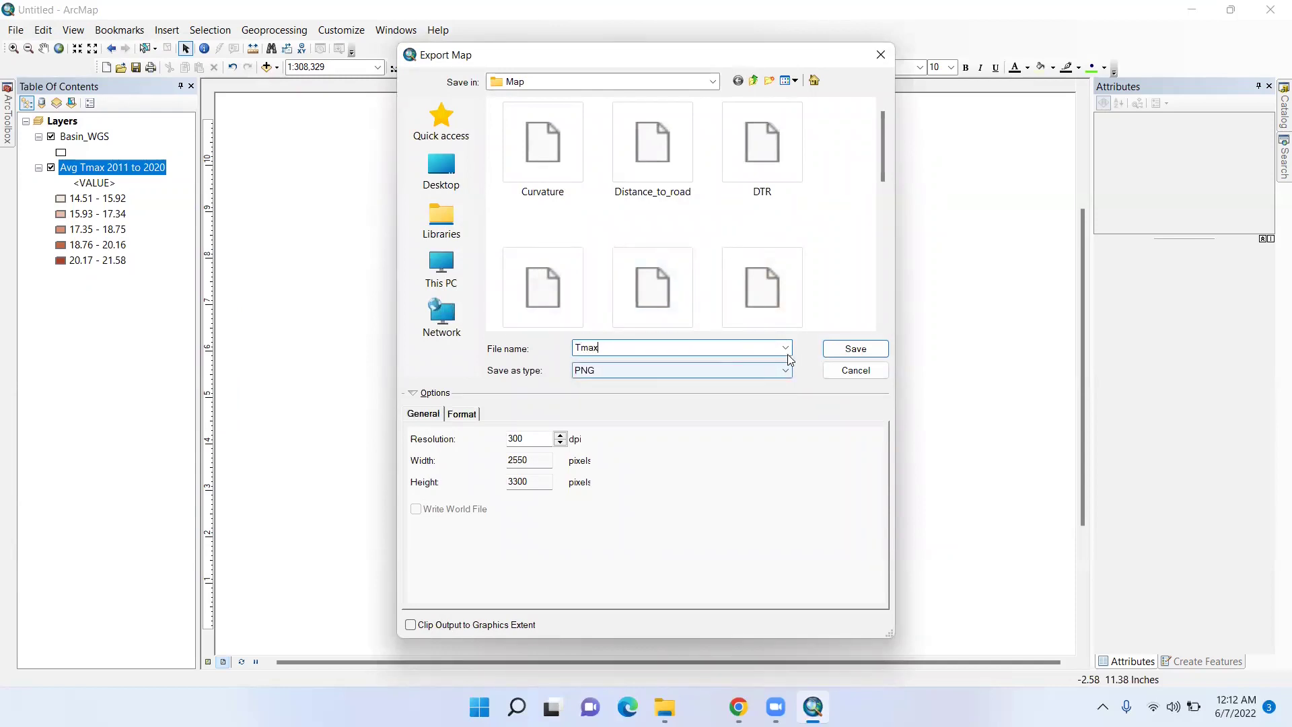
left_click(856, 349)
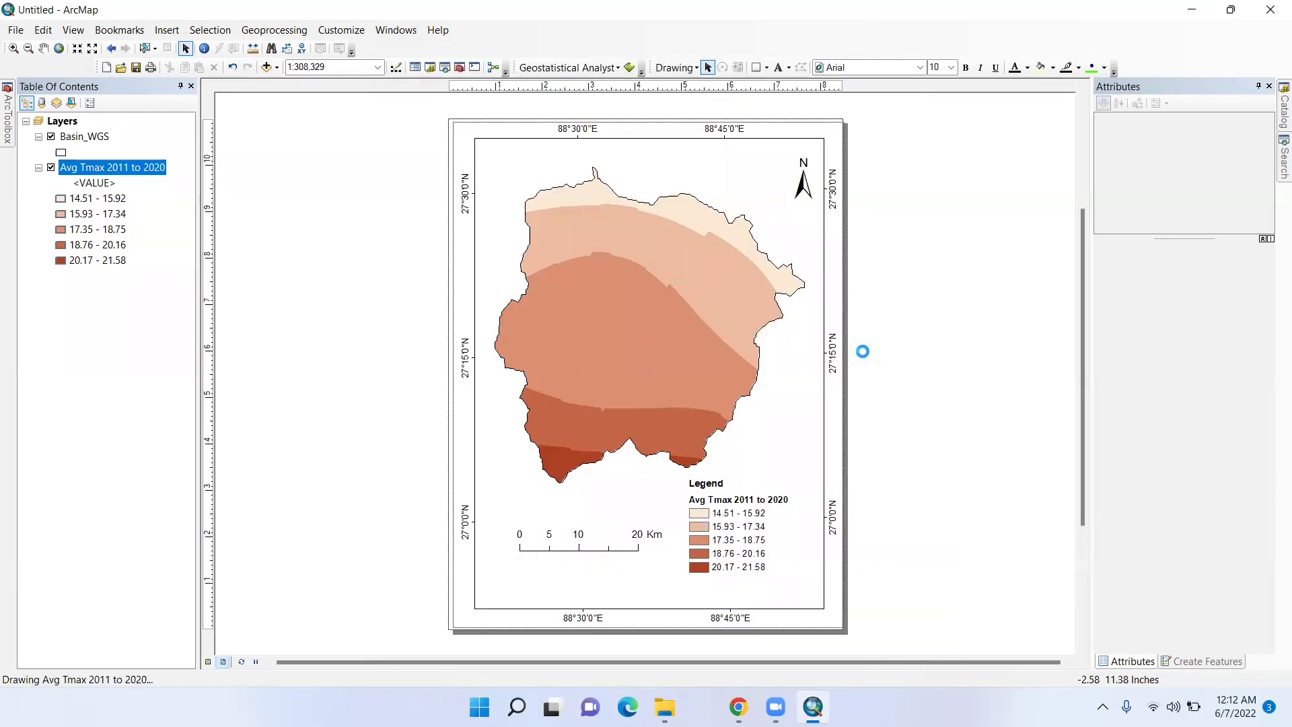
- Check the page layout in Print Preview, zooming in, then close the preview
left_click(15, 30)
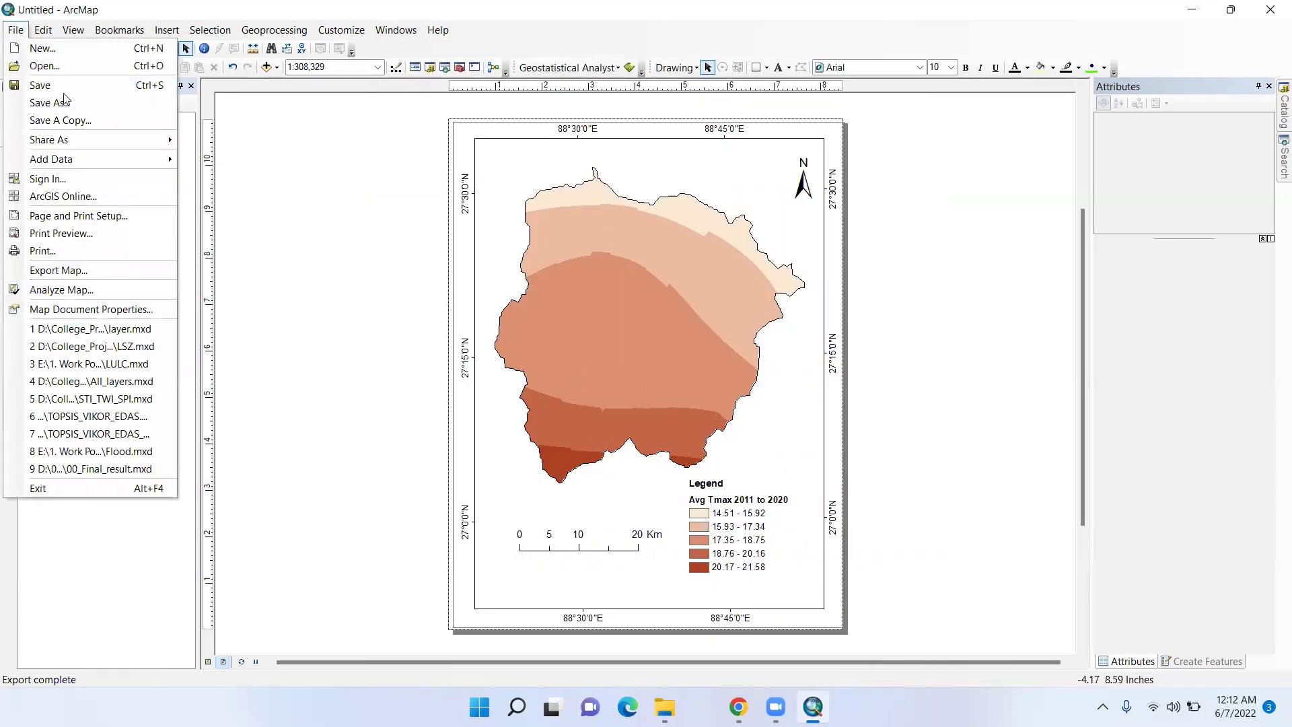
left_click(81, 233)
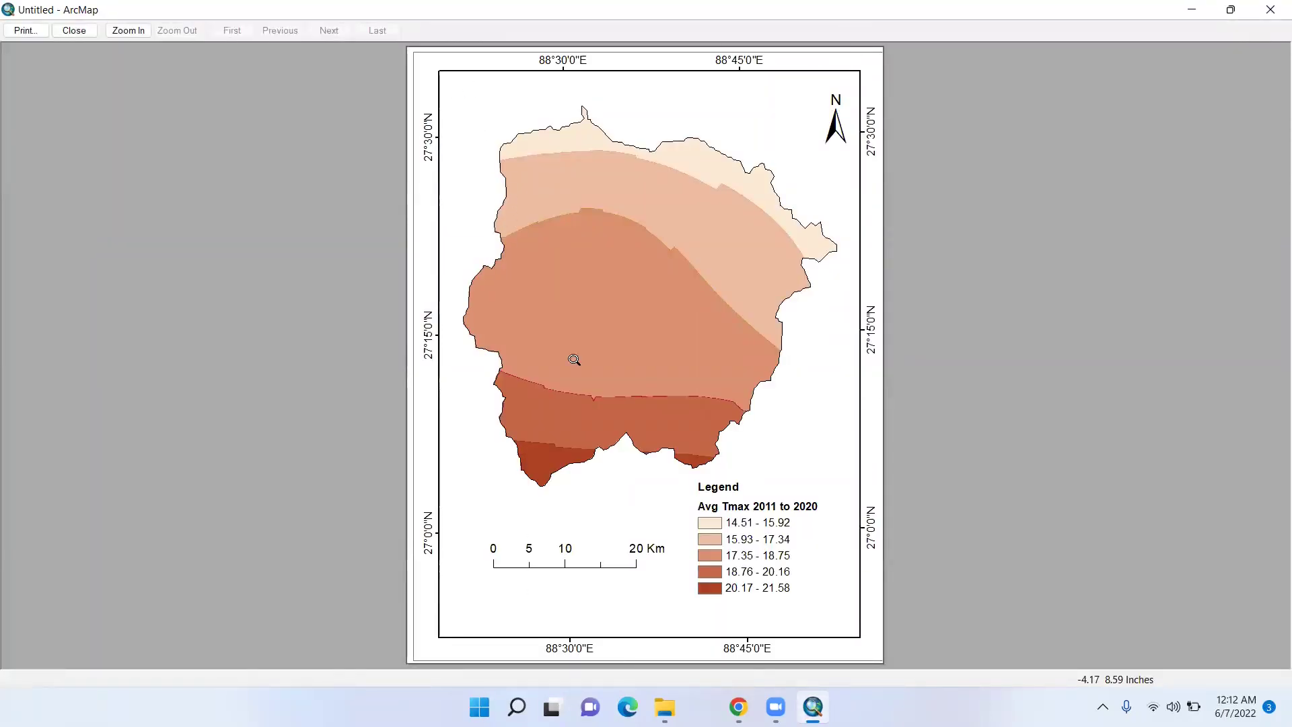
left_click(882, 55)
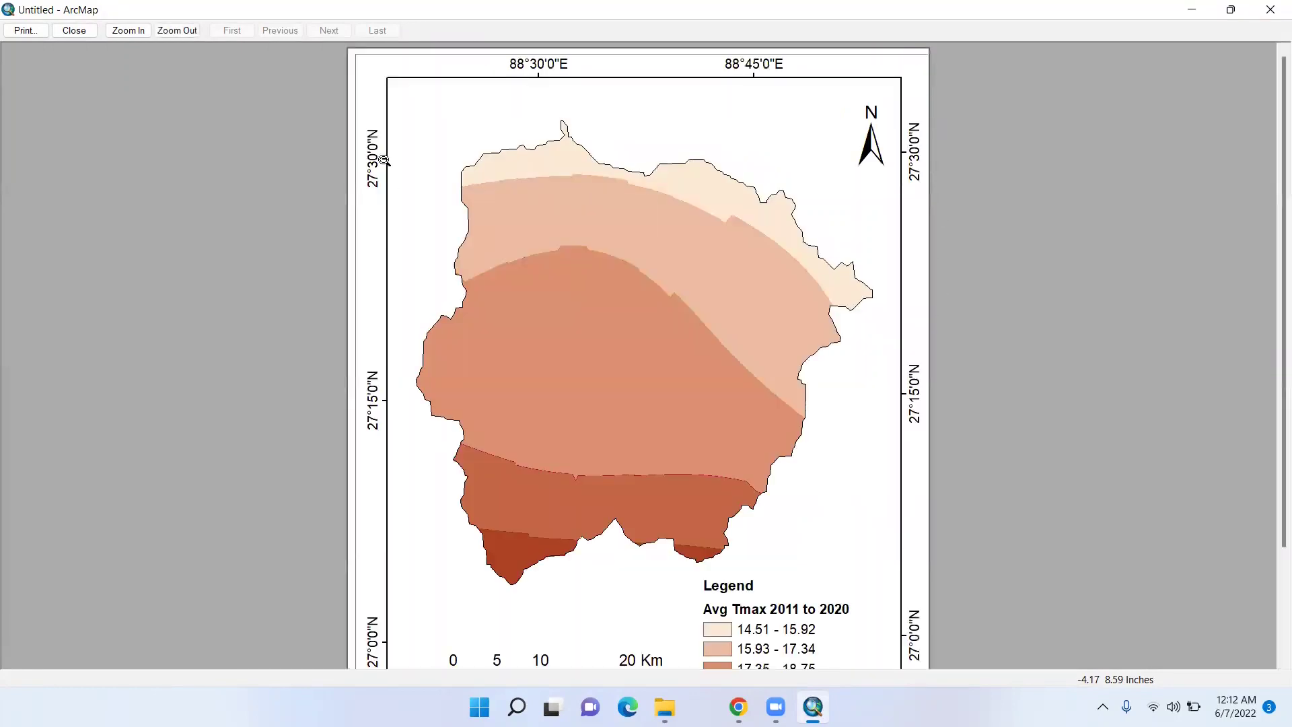
left_click(74, 30)
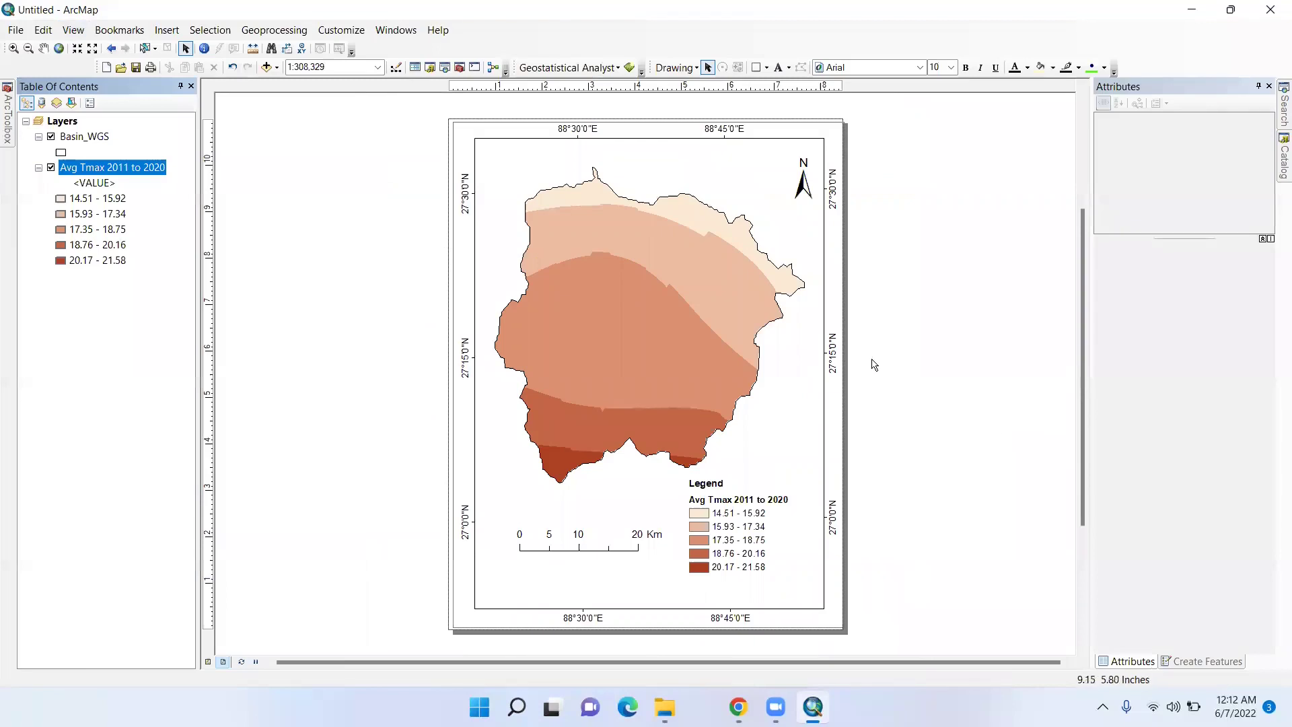
- Narrow the data frame slightly and give it a 1.0 point black border
left_click(845, 361)
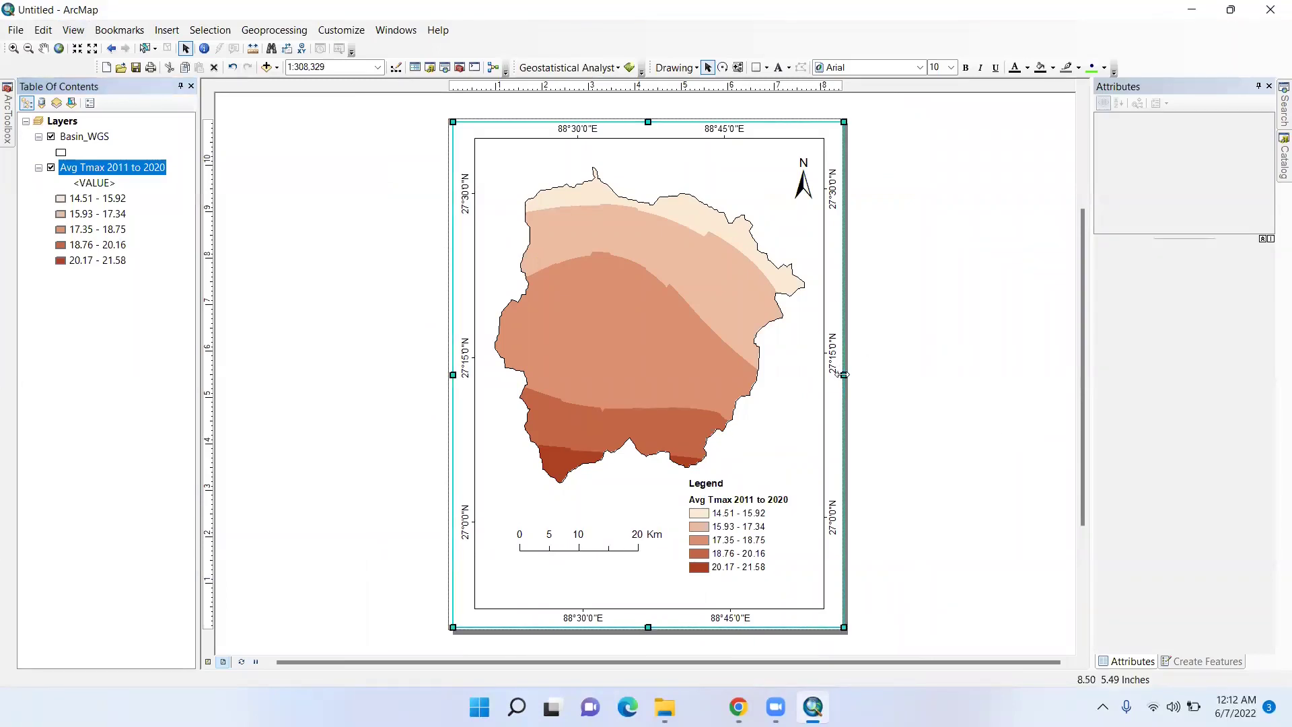
left_click_drag(844, 375, 839, 377)
right_click(841, 382)
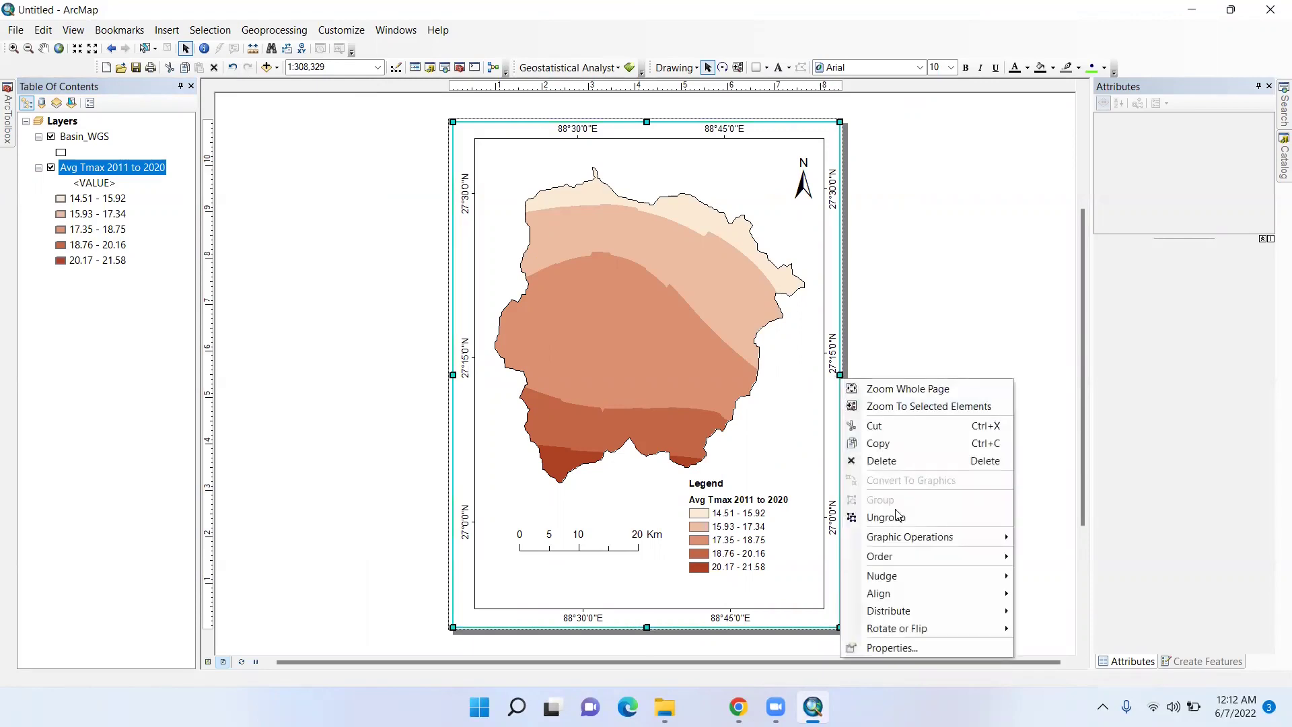
left_click(882, 646)
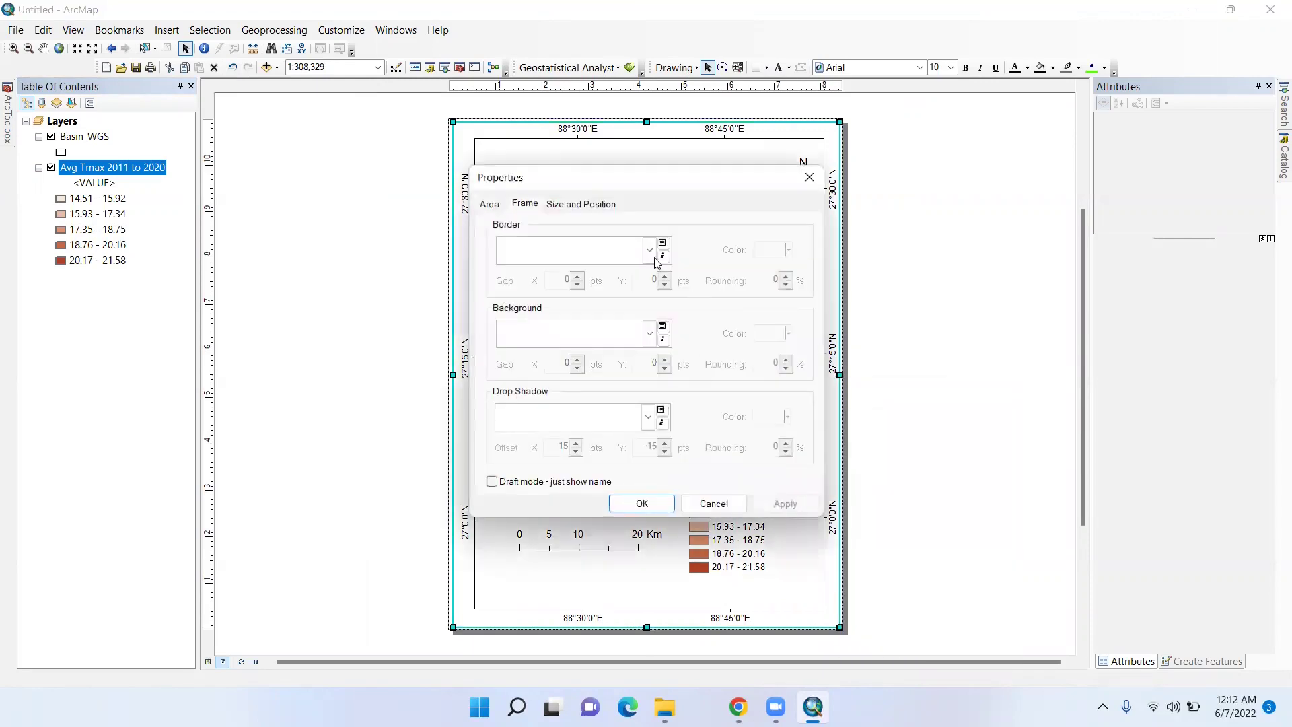
left_click(651, 254)
left_click(538, 290)
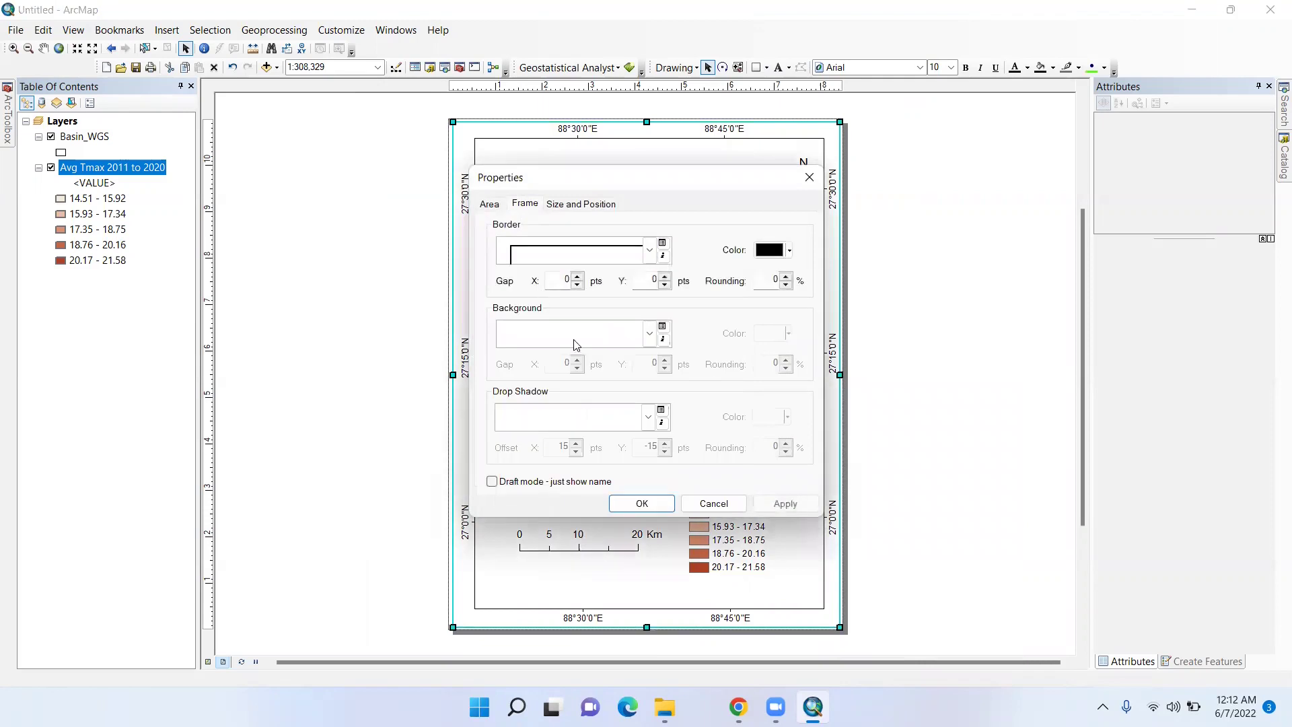
left_click(643, 503)
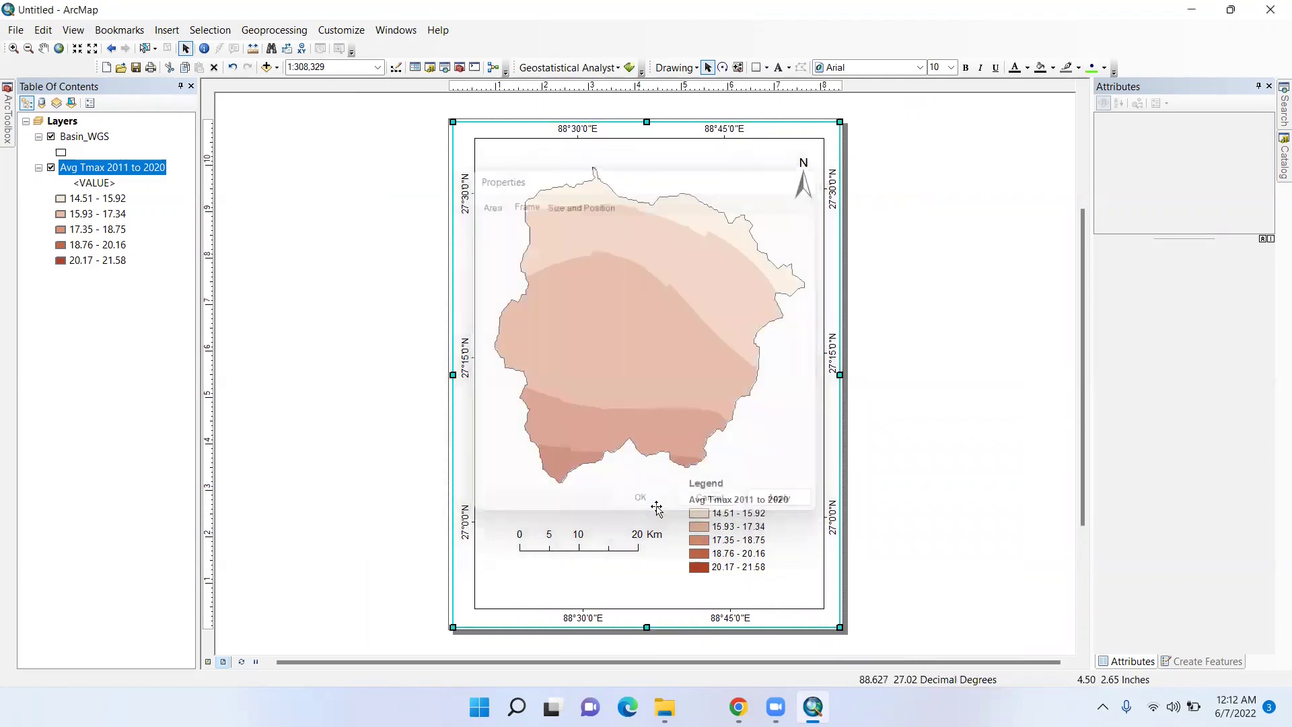
- Check the bordered layout in Print Preview, then close the preview
left_click(15, 30)
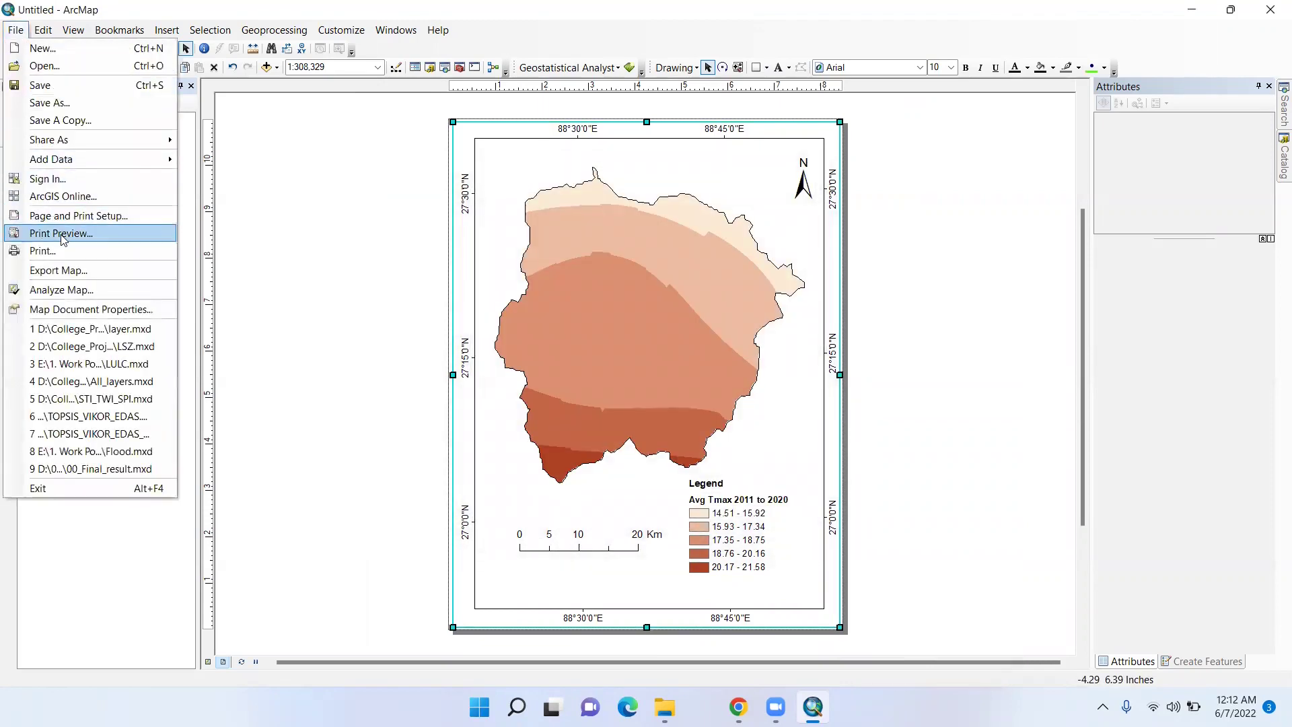
left_click(62, 233)
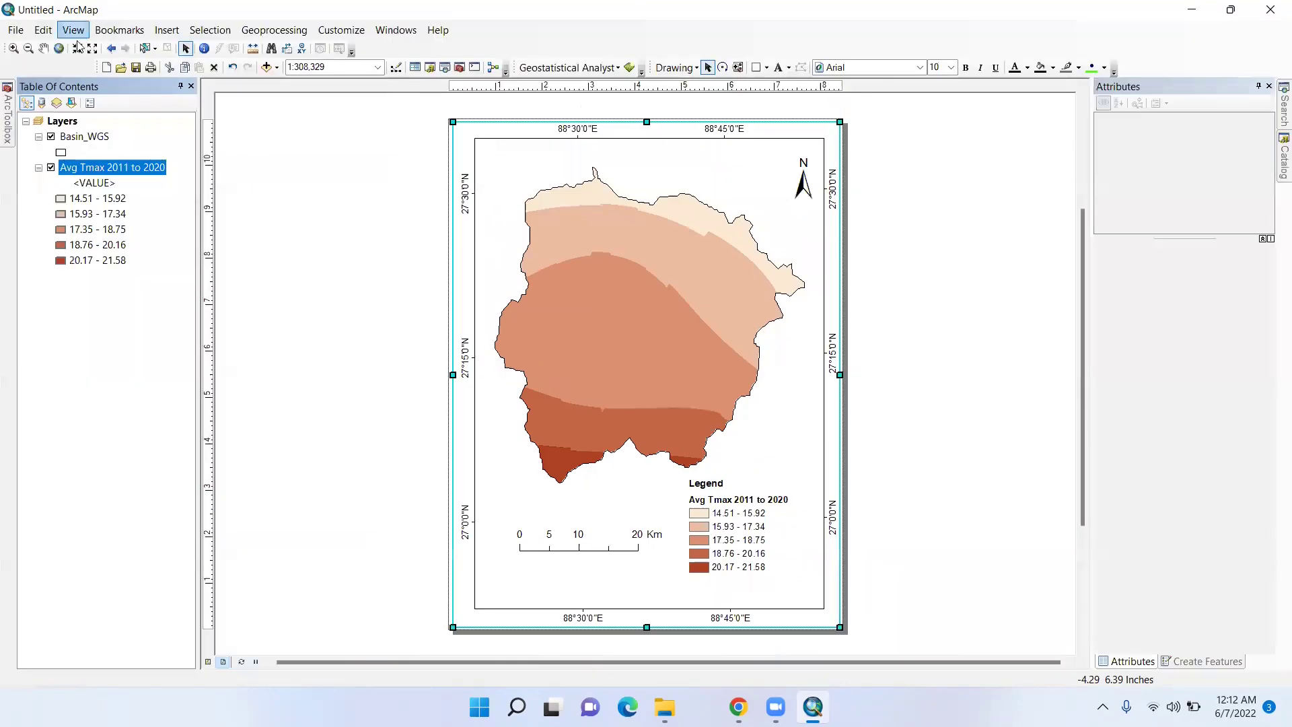
key("Escape")
- Start a map export to a 300 dpi PNG, entering Tmax2 as the file name
left_click(15, 30)
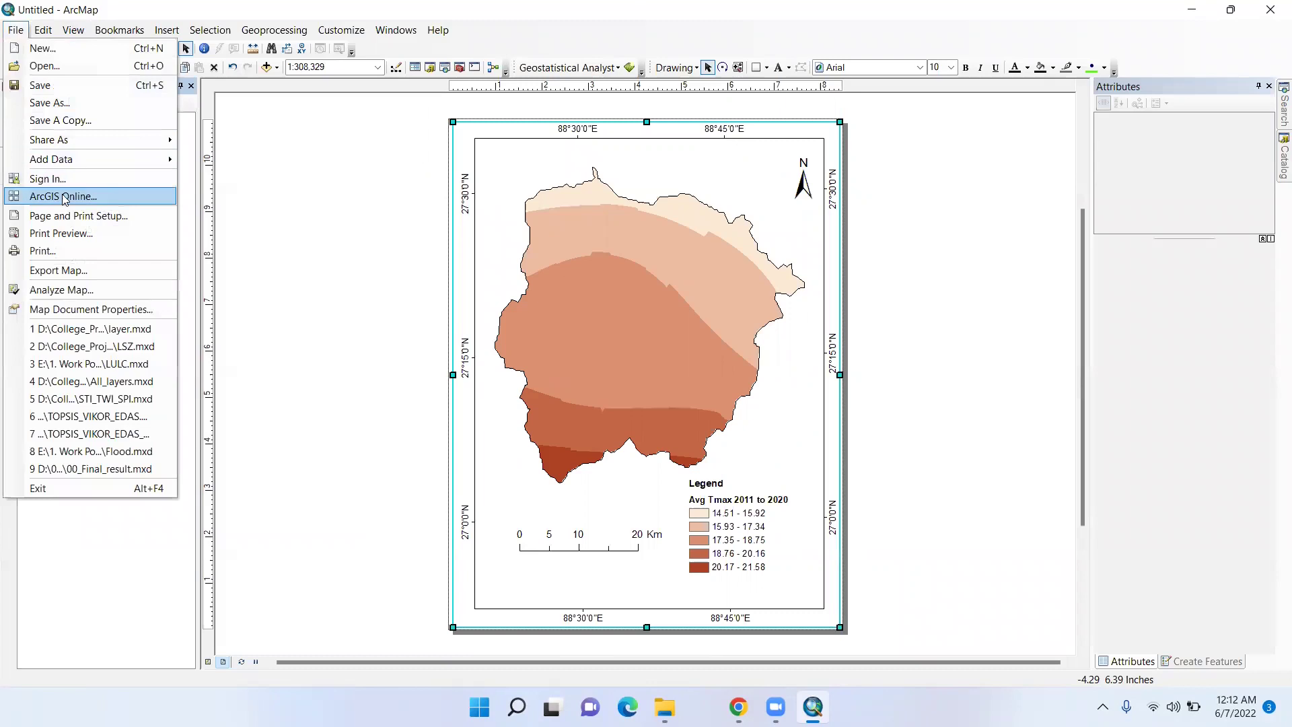
left_click(64, 269)
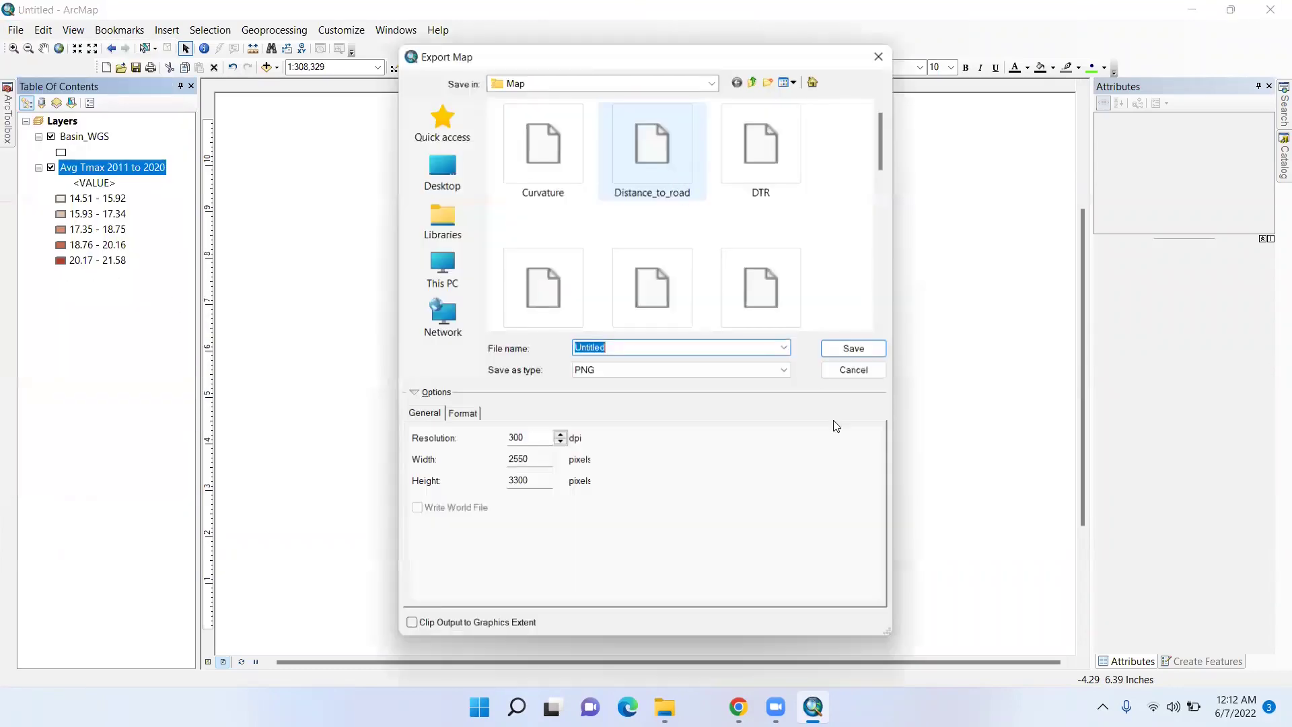
type("T")
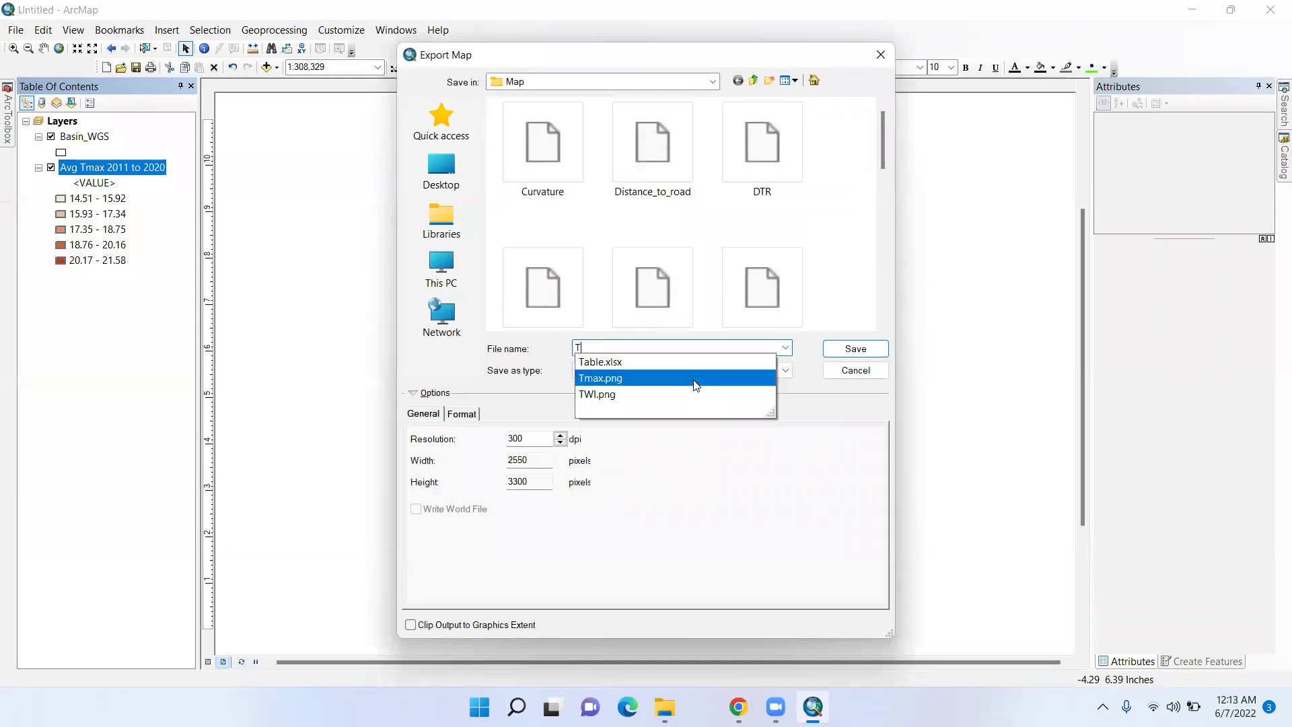
type("max 2")
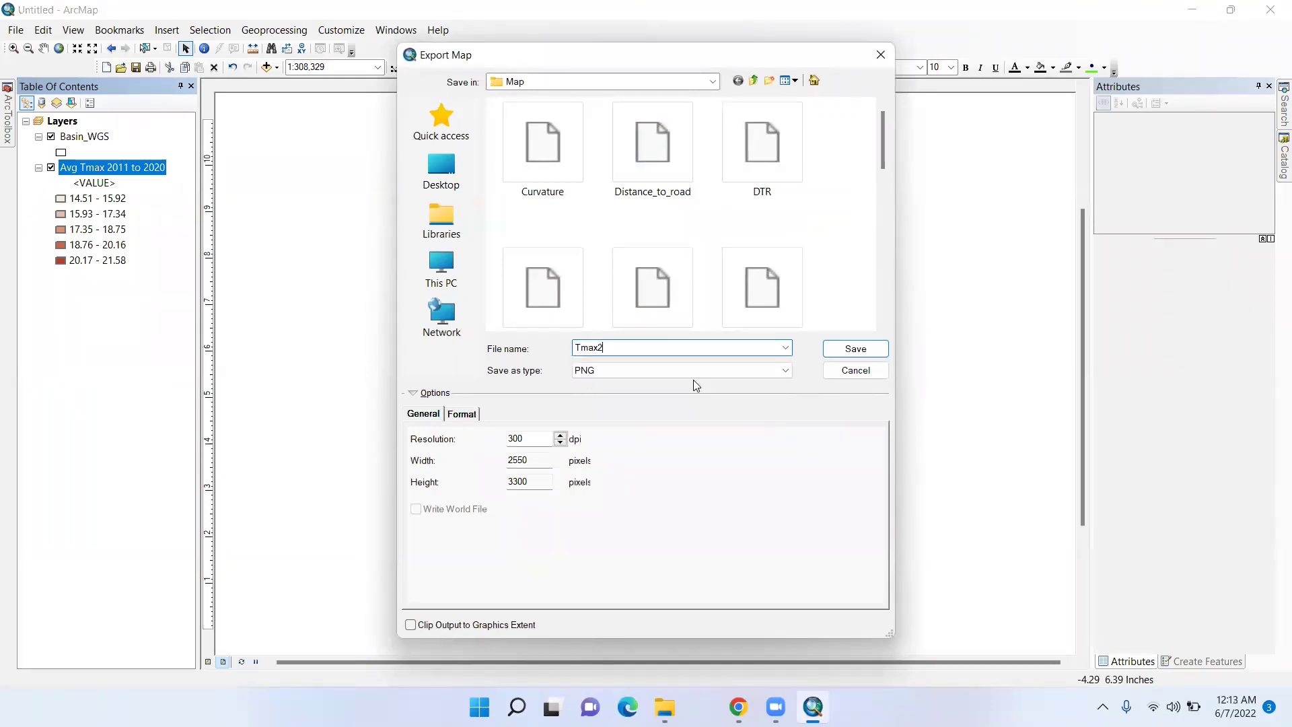
- Save the Tmax2 PNG export and open Tmax2.png in Windows Photos
key("Return")
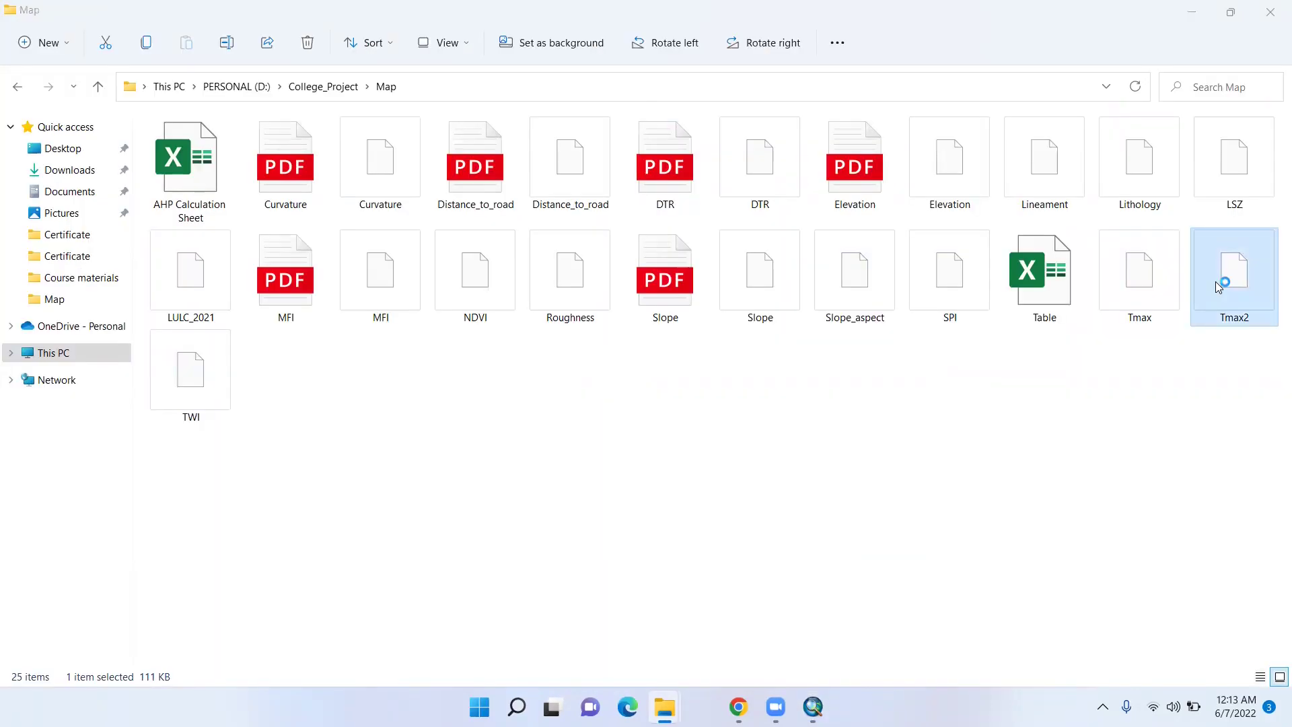
double_click(1215, 281)
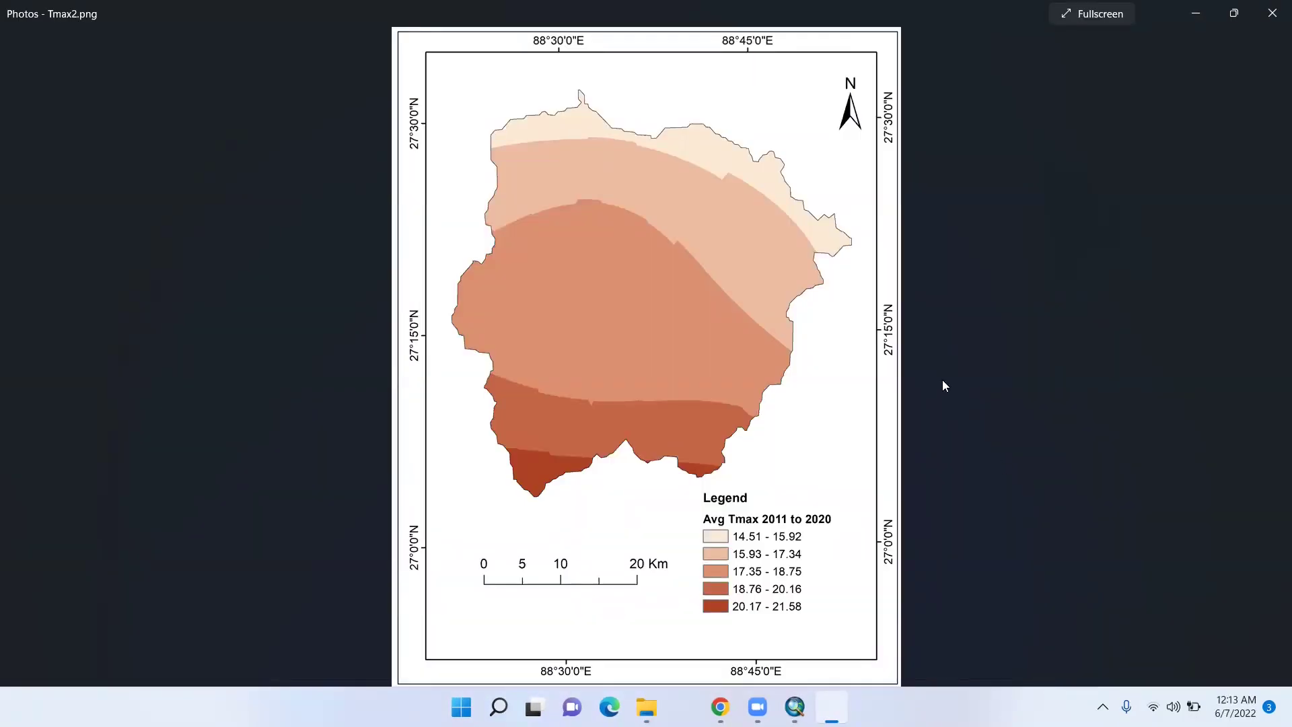